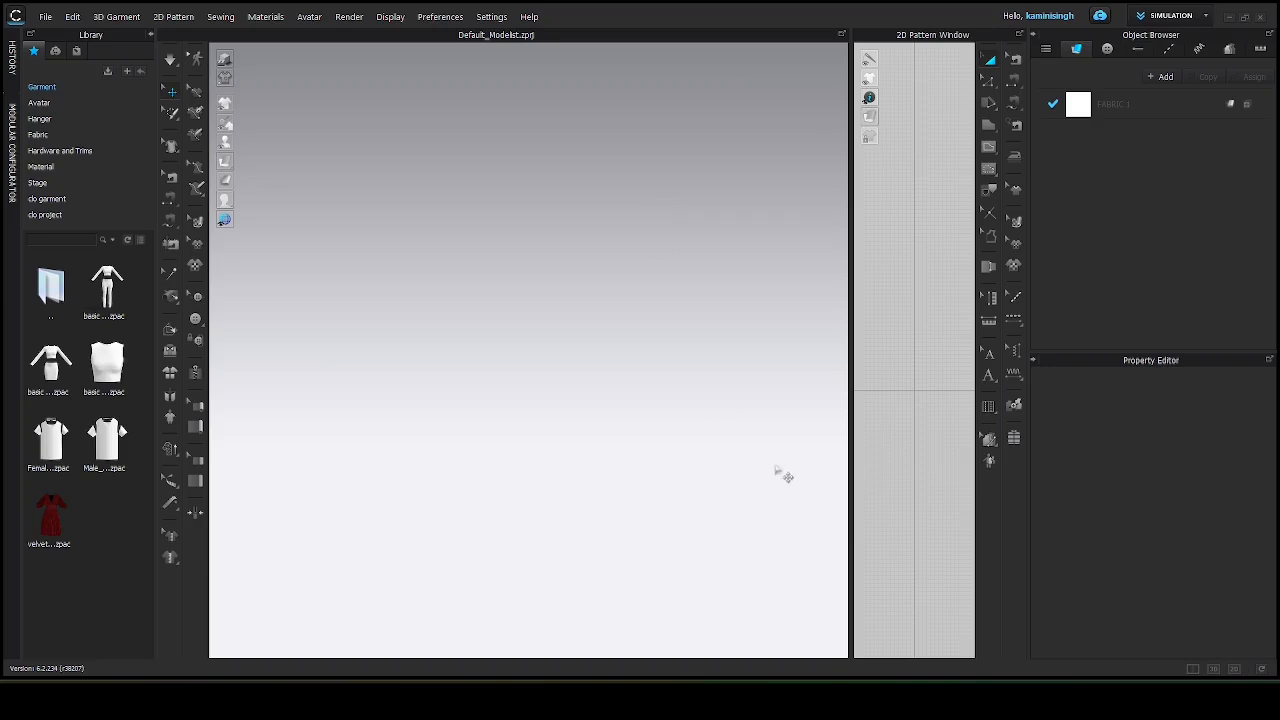
Open the keyboard shortcut reference image and return to the pattern software.
mouse_move(861, 700)
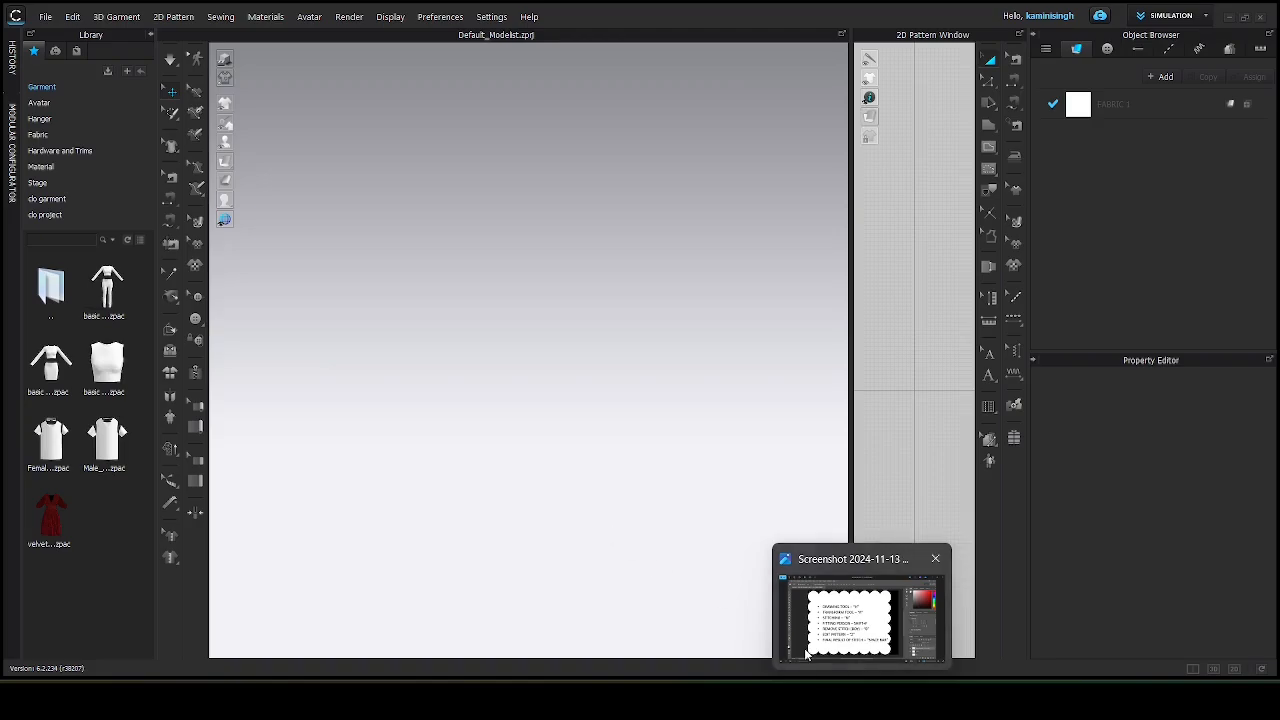
click(861, 620)
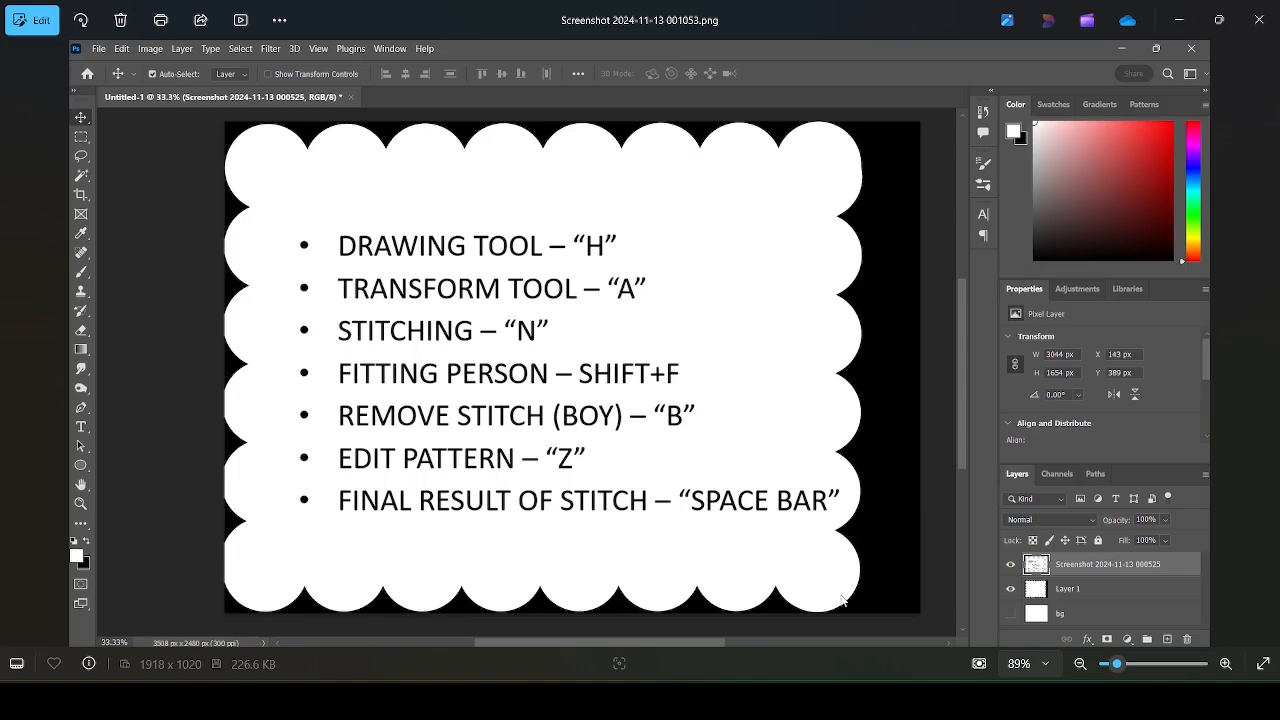
click(895, 700)
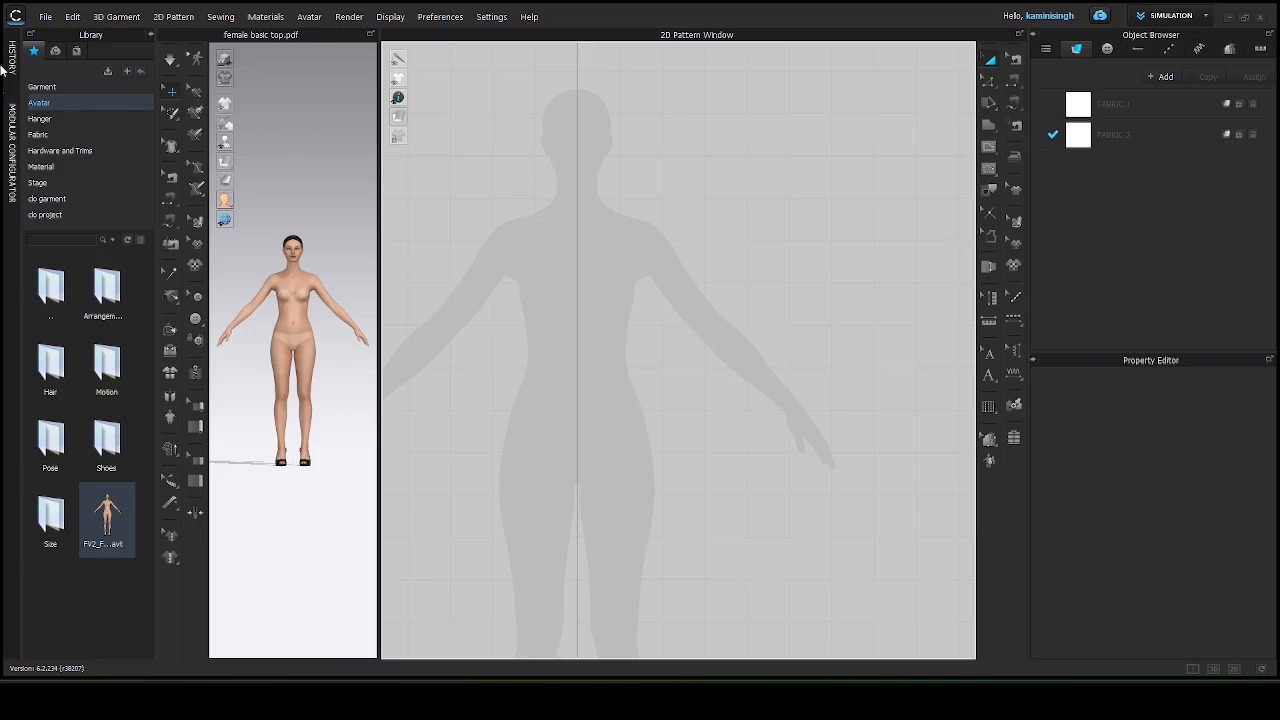
Import the 'female basic top' PDF pattern without saving the current project, keeping the default import settings.
click(45, 17)
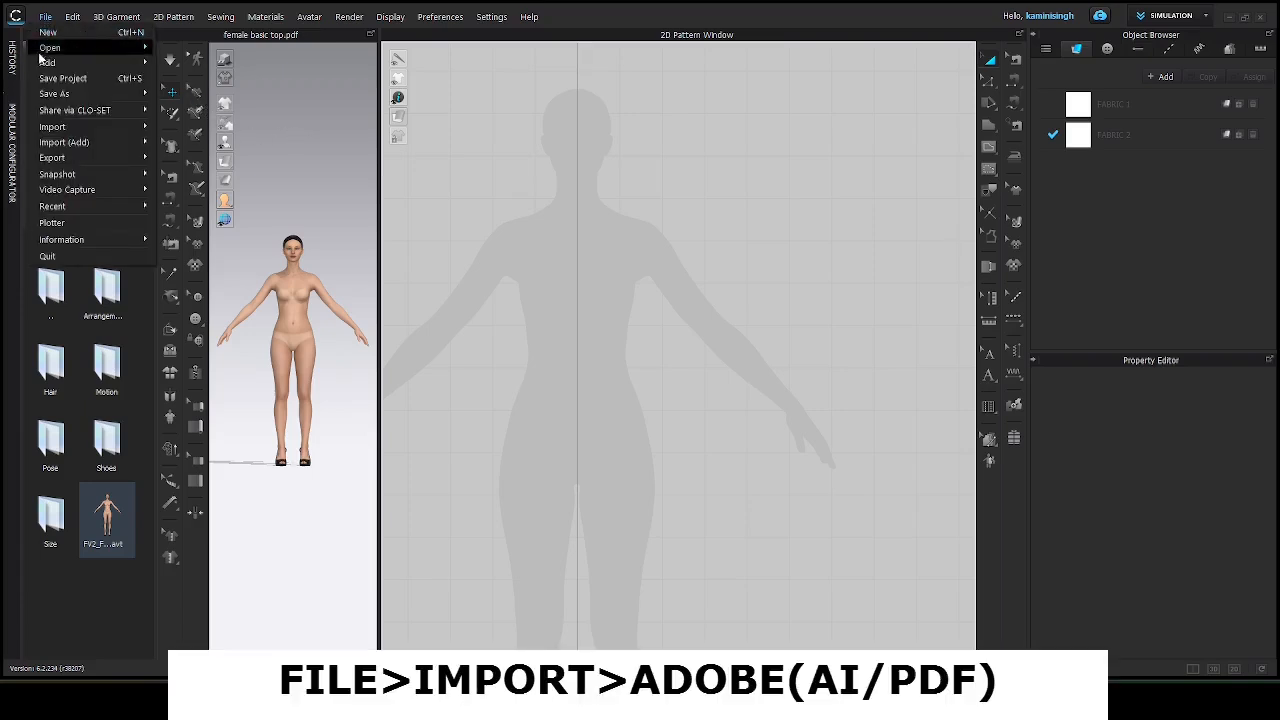
mouse_move(52, 128)
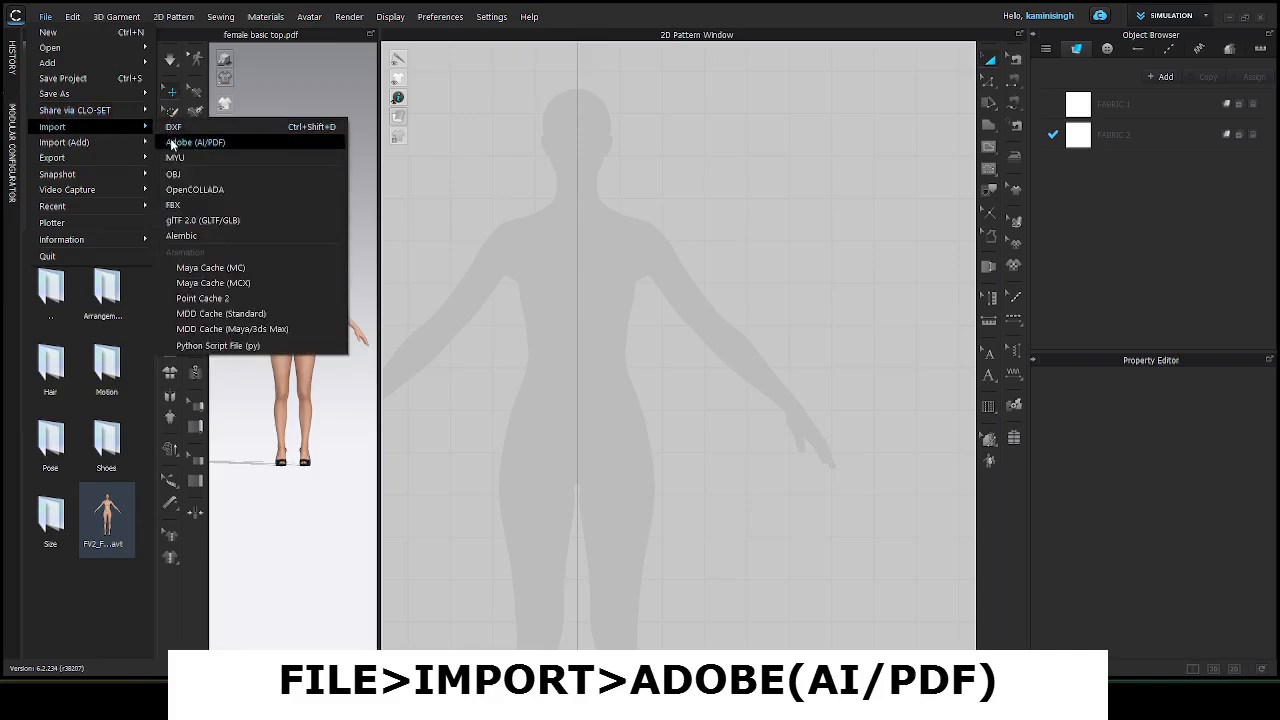
click(184, 147)
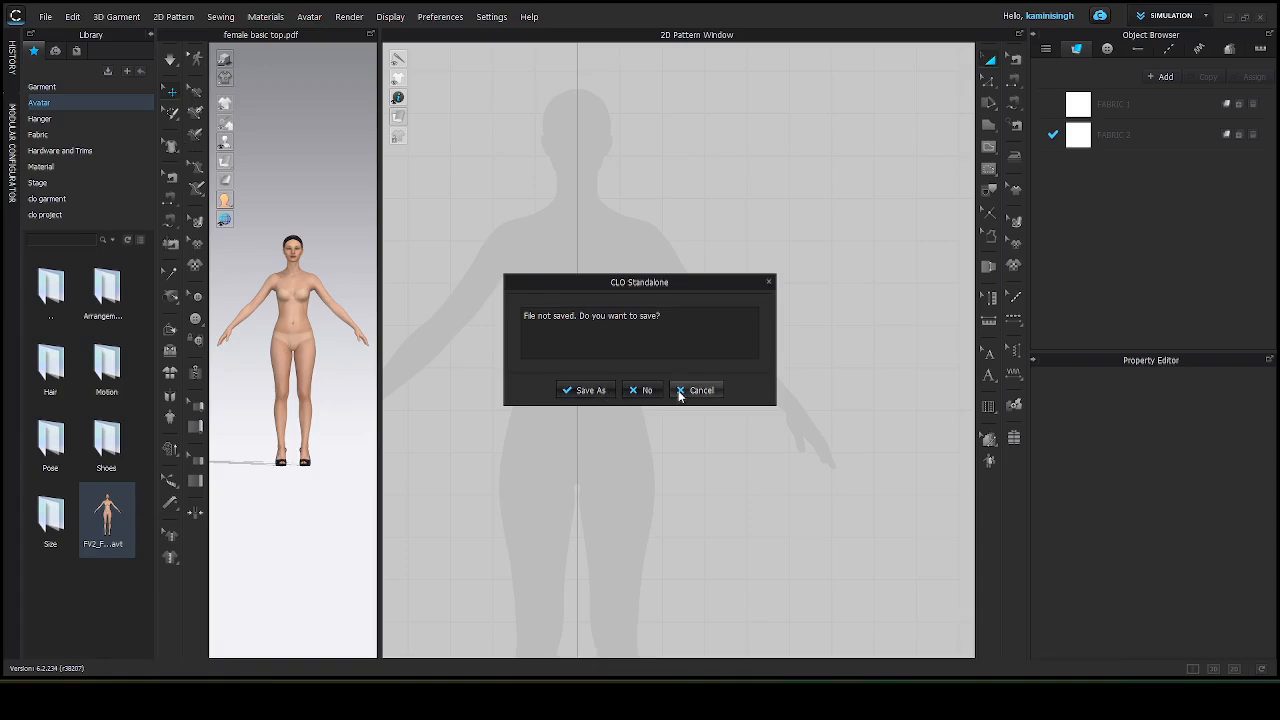
click(641, 390)
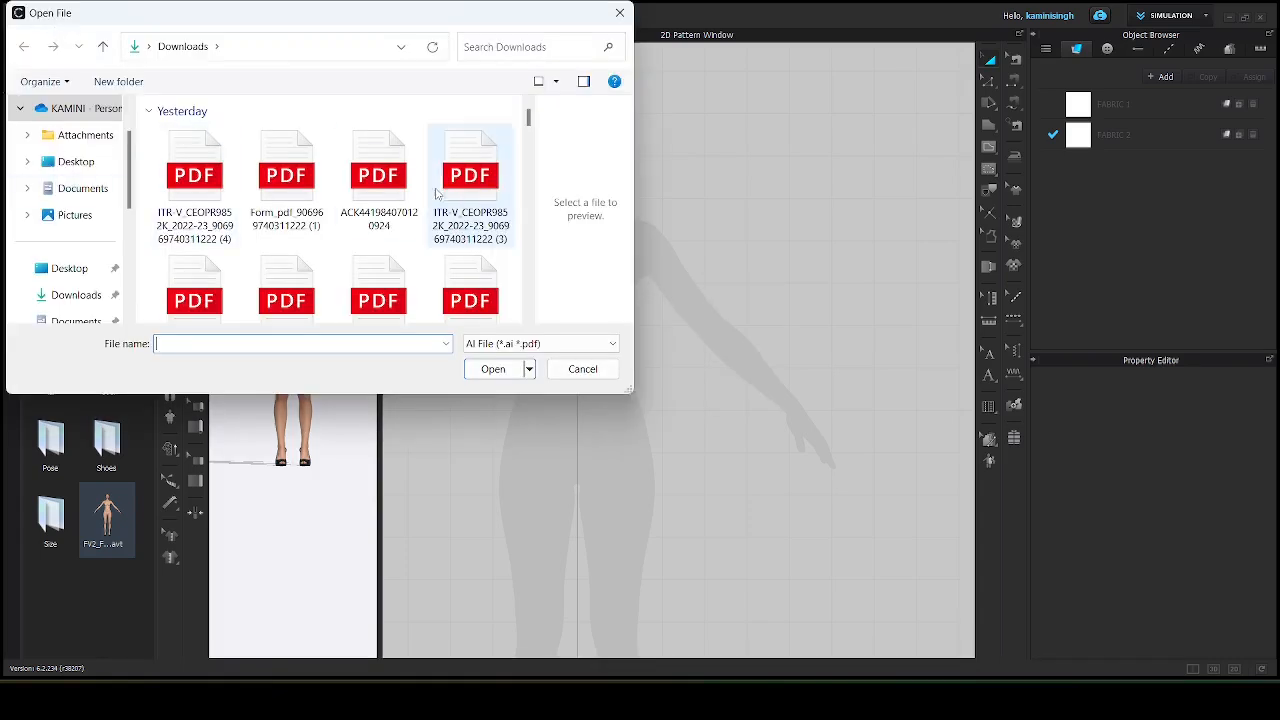
scroll(400, 190, down, 5)
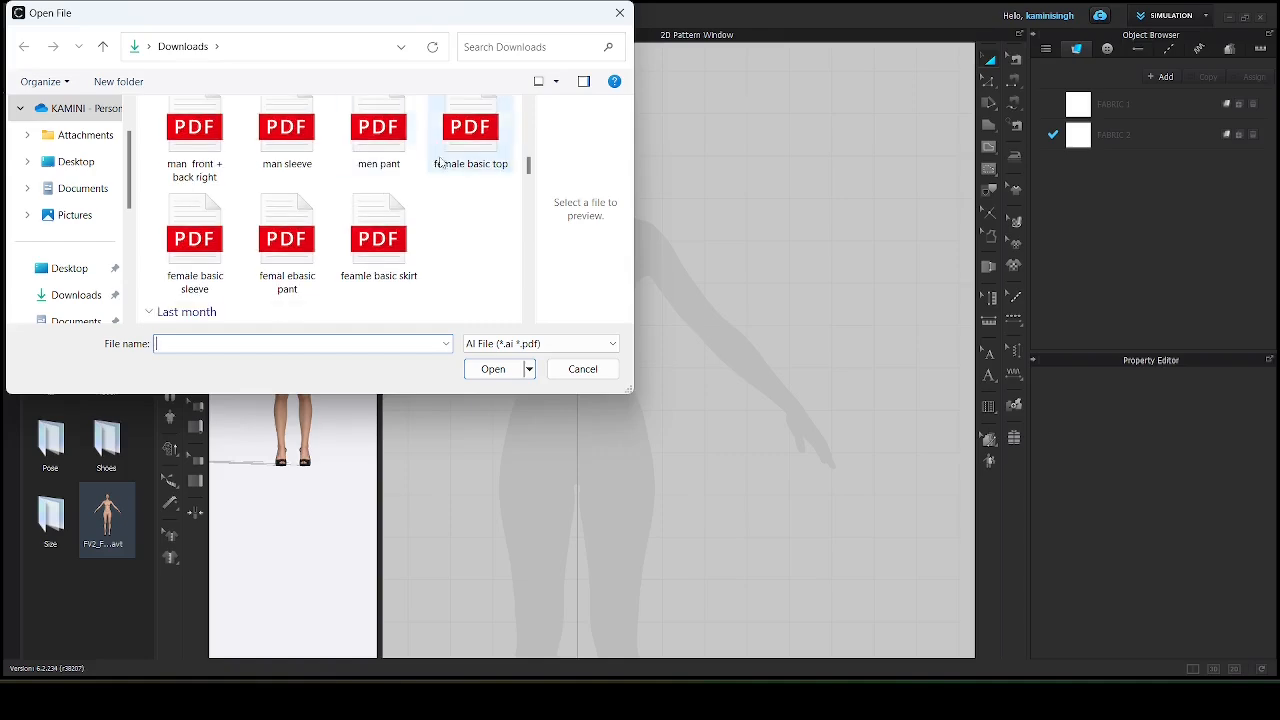
click(477, 140)
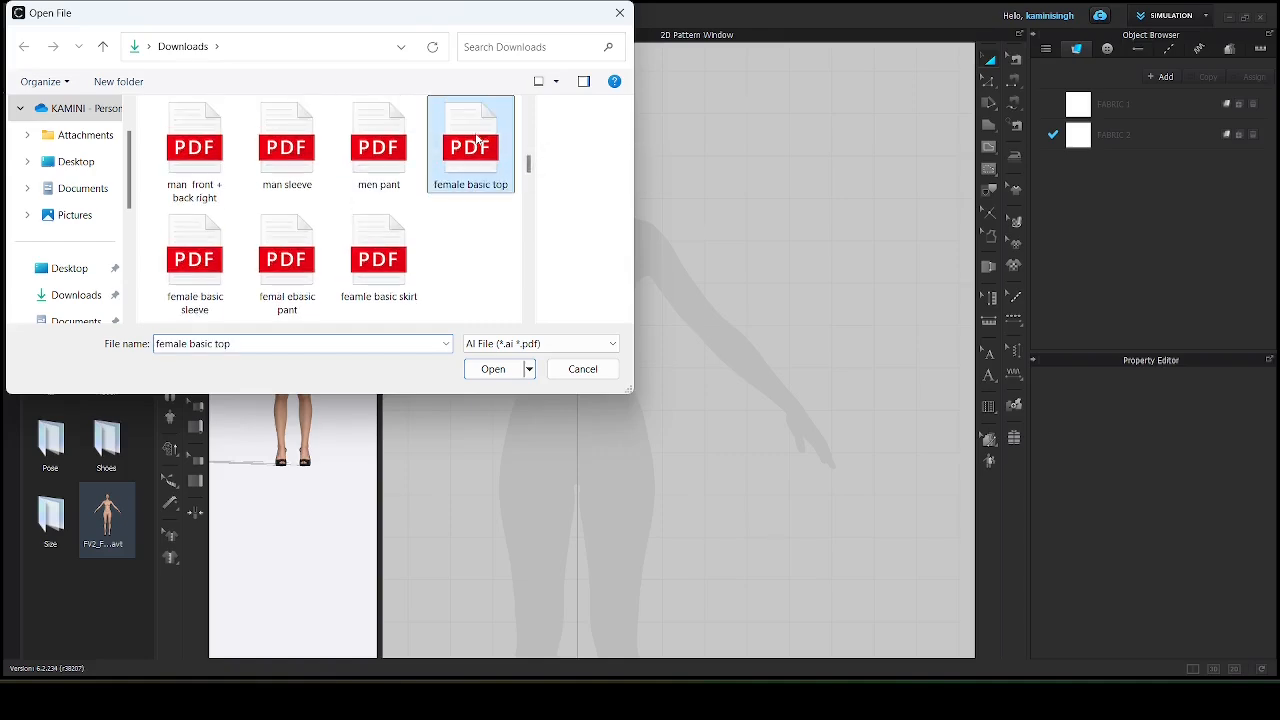
click(490, 370)
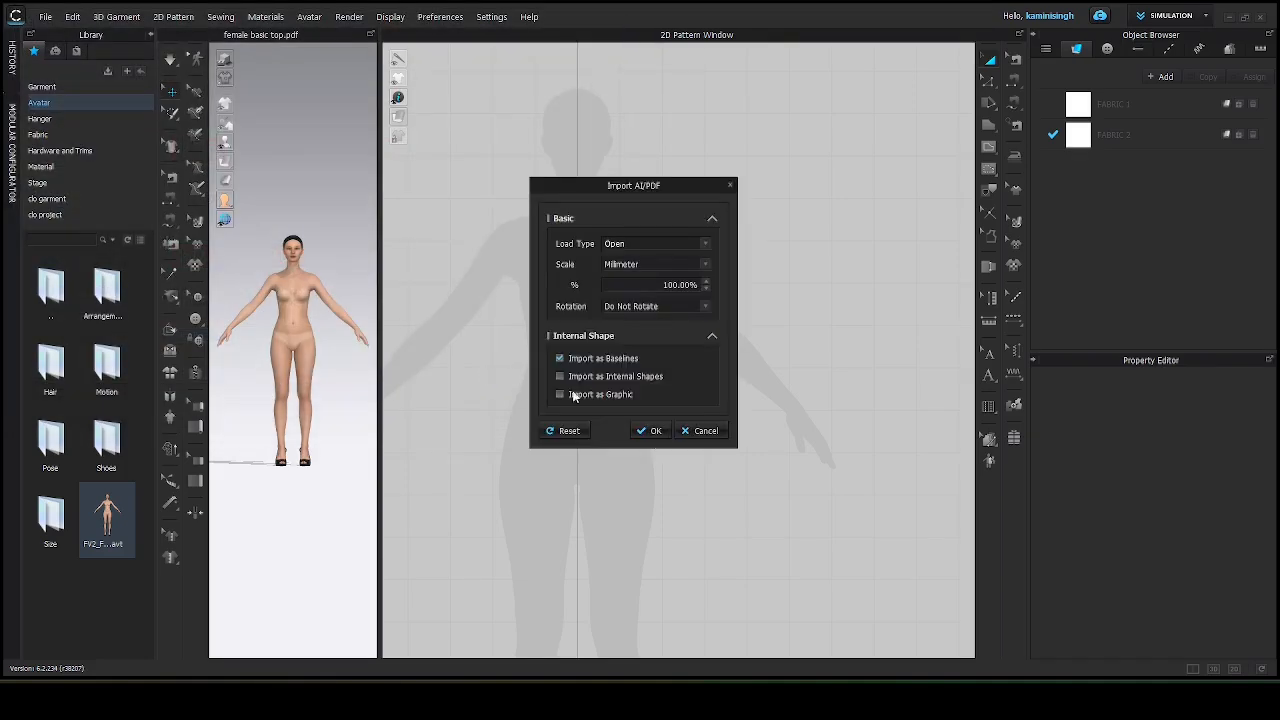
click(651, 431)
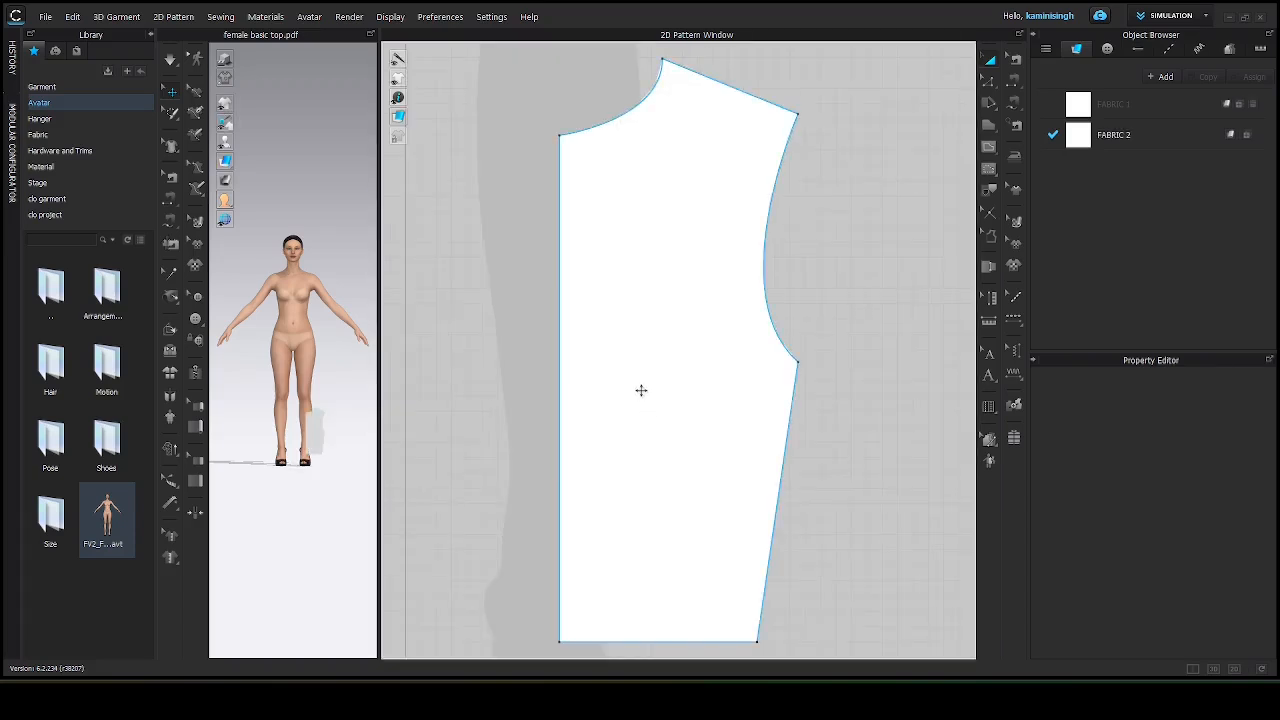
Move the imported bodice pattern up onto the chest of the avatar silhouette and deselect it.
scroll(640, 389, down, 10)
drag(645, 385, 623, 192)
scroll(625, 185, up, 5)
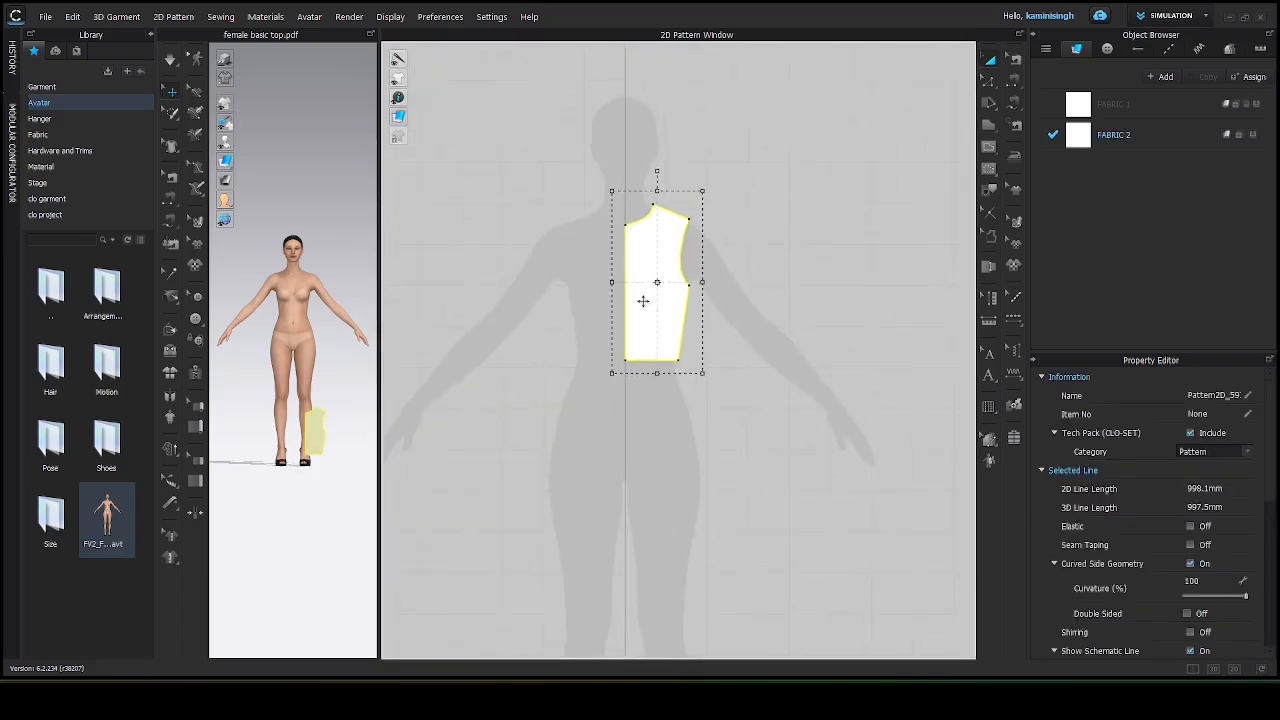
click(729, 228)
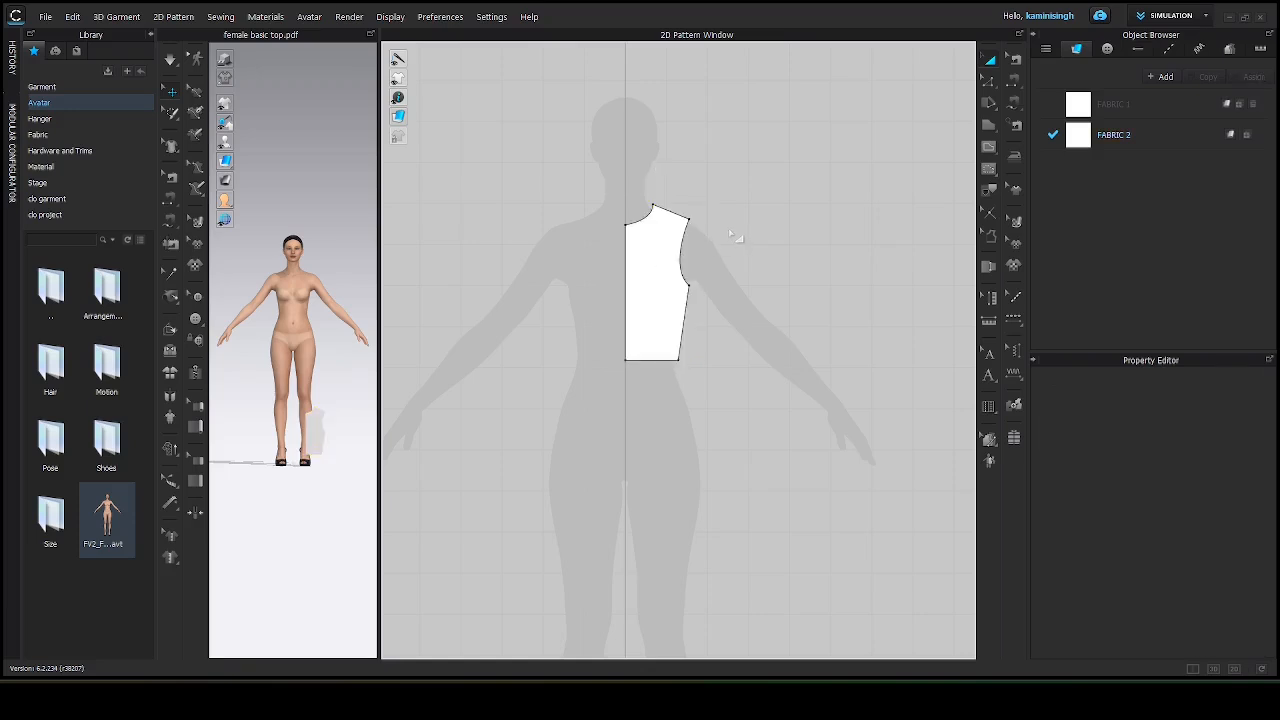
Add the 'female basic sleeve' PDF pattern to the project with the default import settings.
click(45, 17)
mouse_move(55, 112)
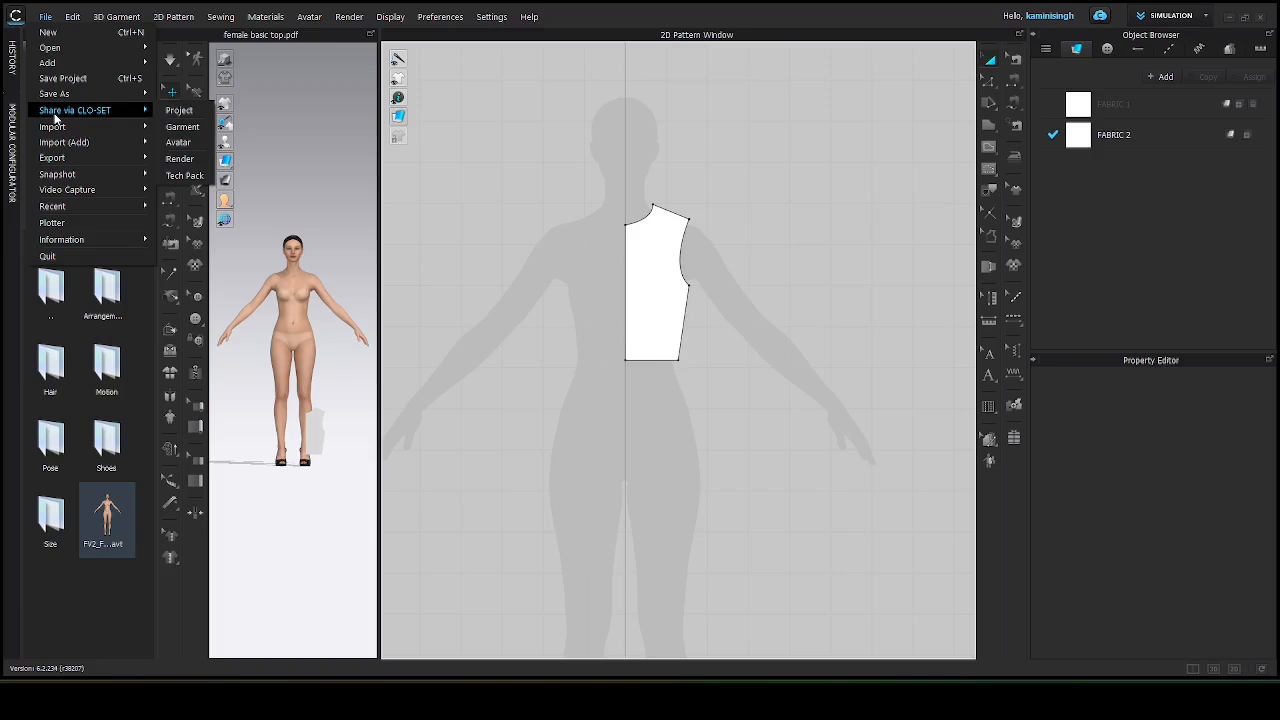
mouse_move(57, 145)
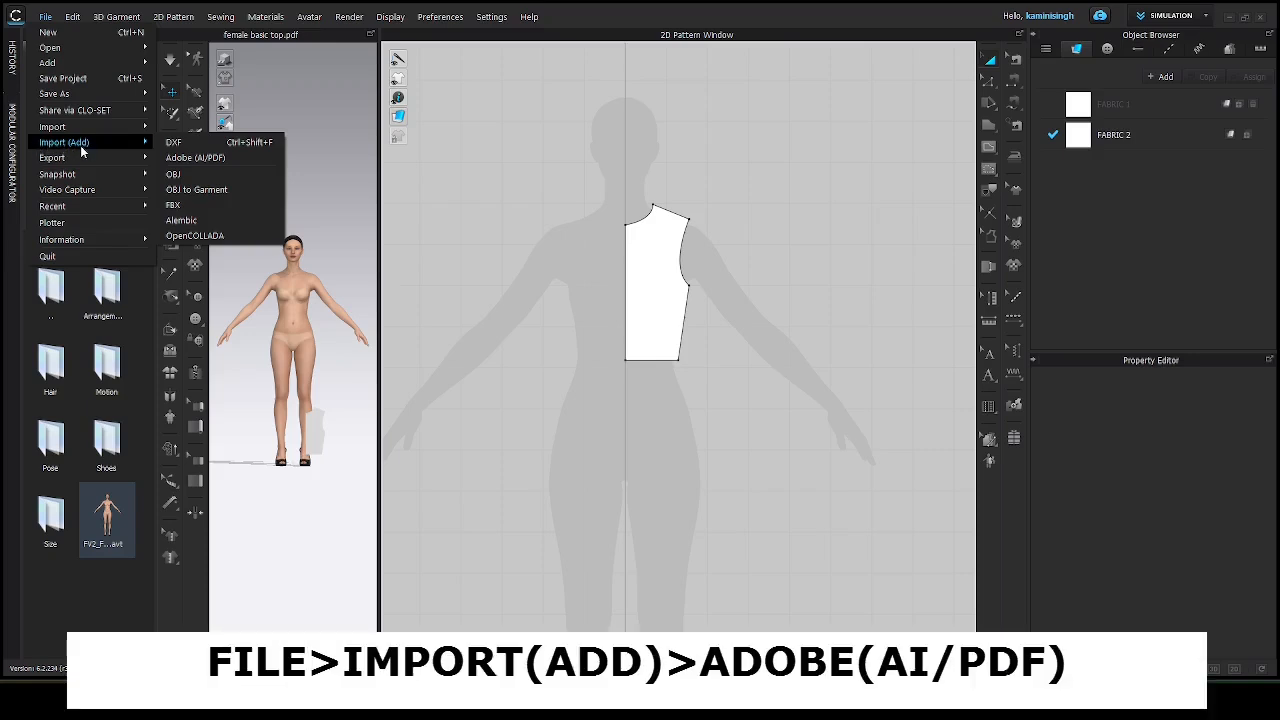
click(179, 158)
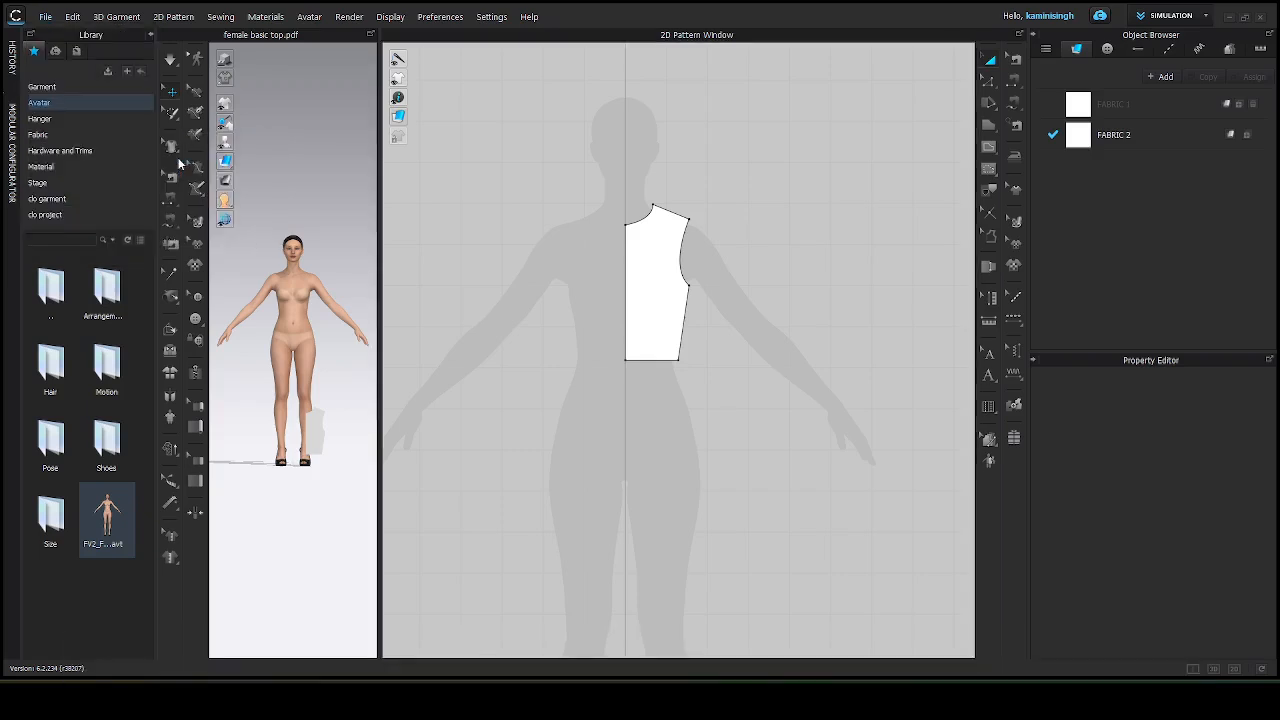
scroll(421, 231, down, 3)
scroll(421, 231, down, 2)
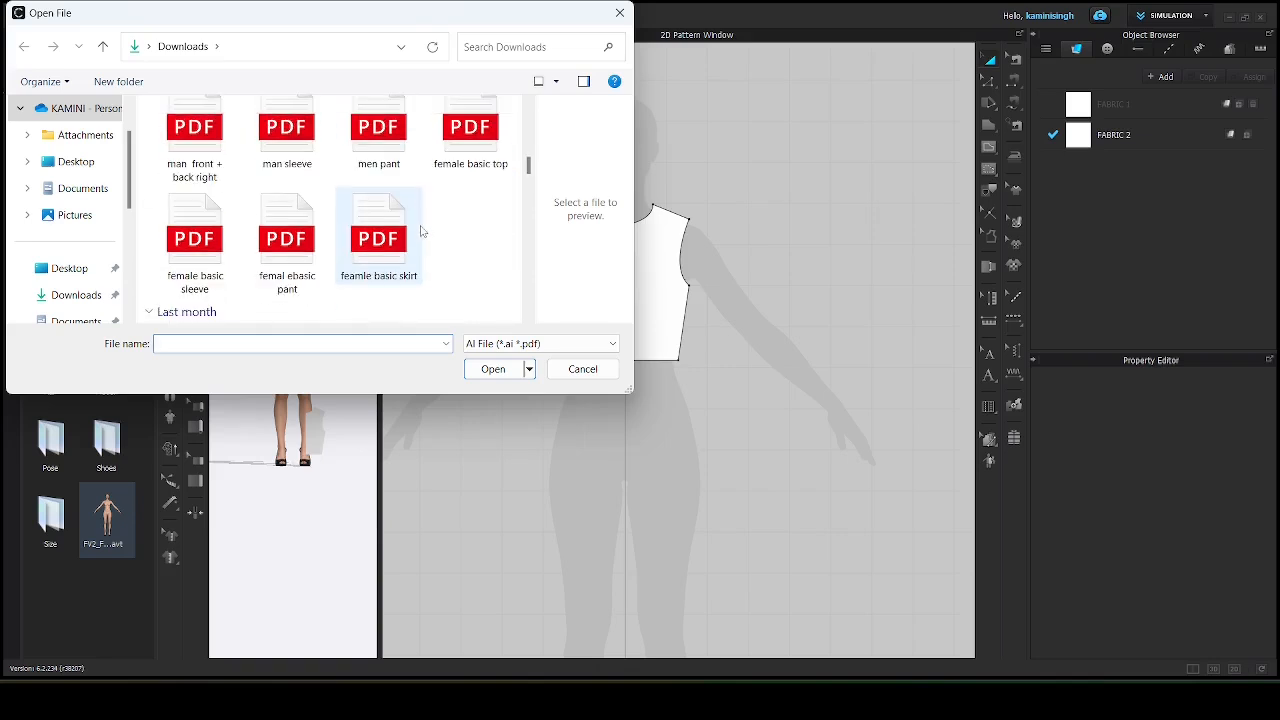
click(192, 240)
click(490, 369)
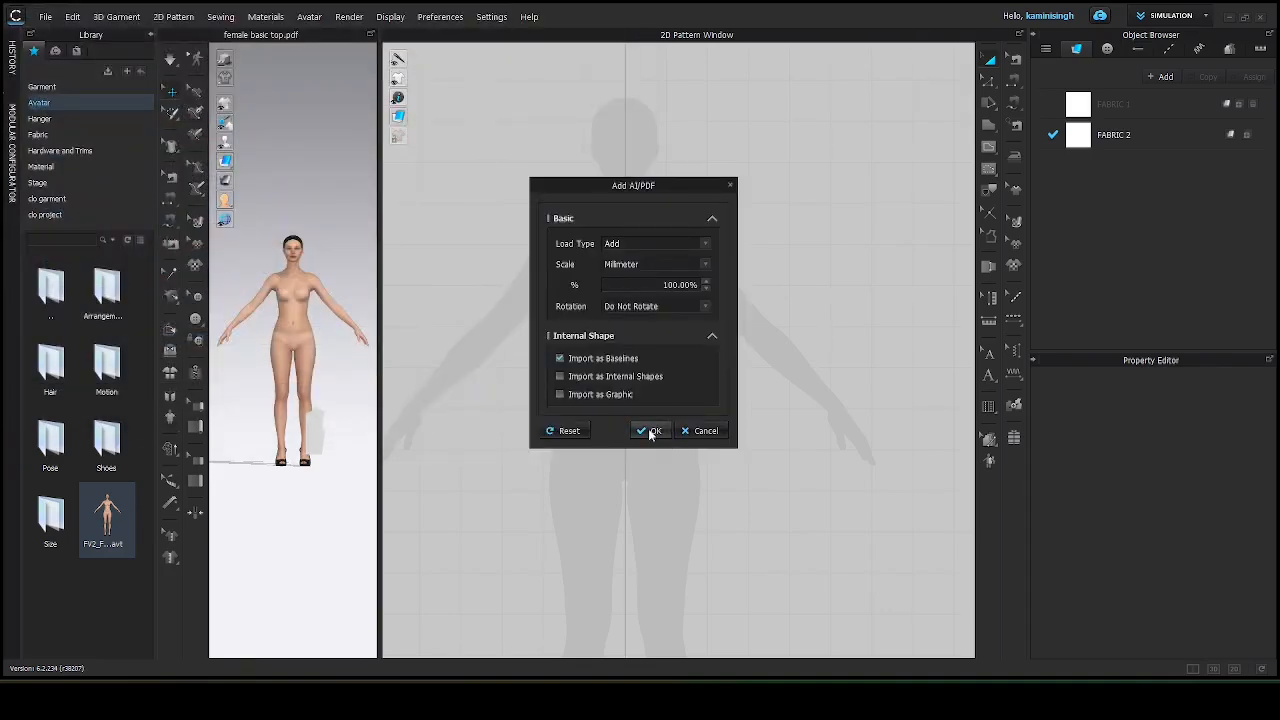
click(650, 431)
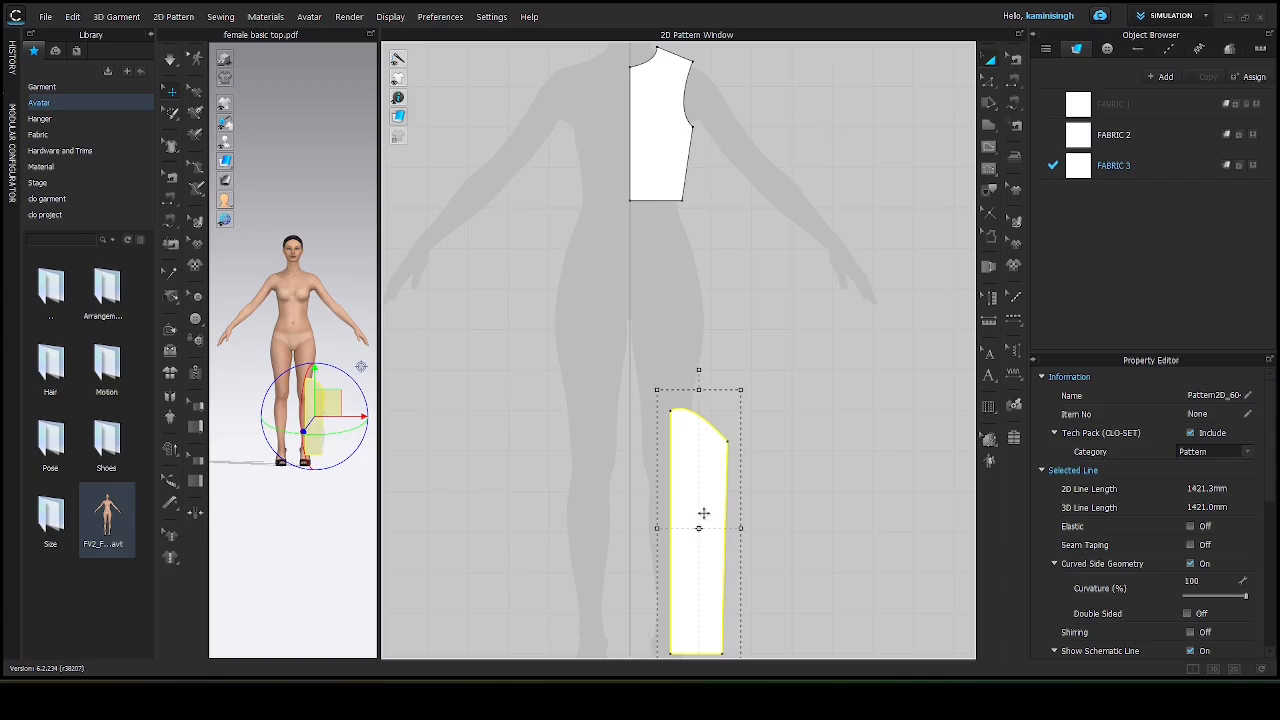
Arrange the sleeve piece beside the bodice on the arm side and shift the bodice slightly.
drag(703, 513, 864, 190)
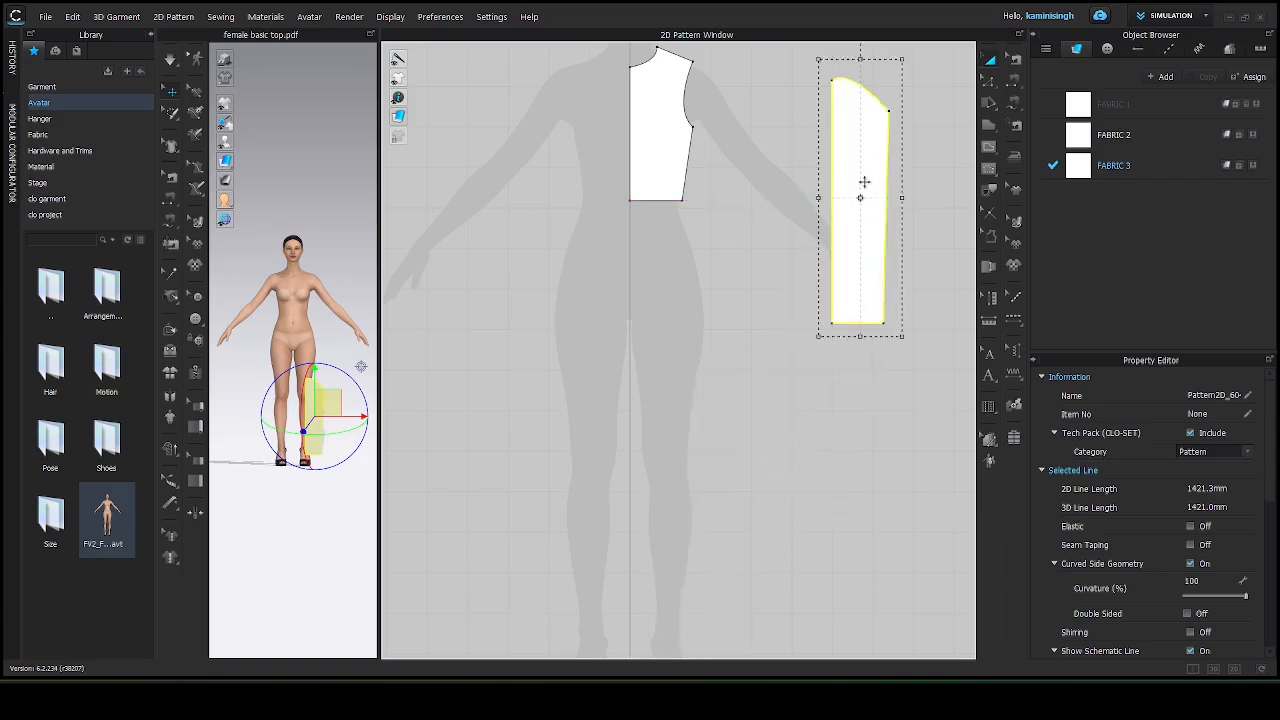
scroll(668, 240, down, 3)
scroll(686, 418, up, 5)
middle_drag(683, 189, 639, 215)
scroll(627, 206, down, 2)
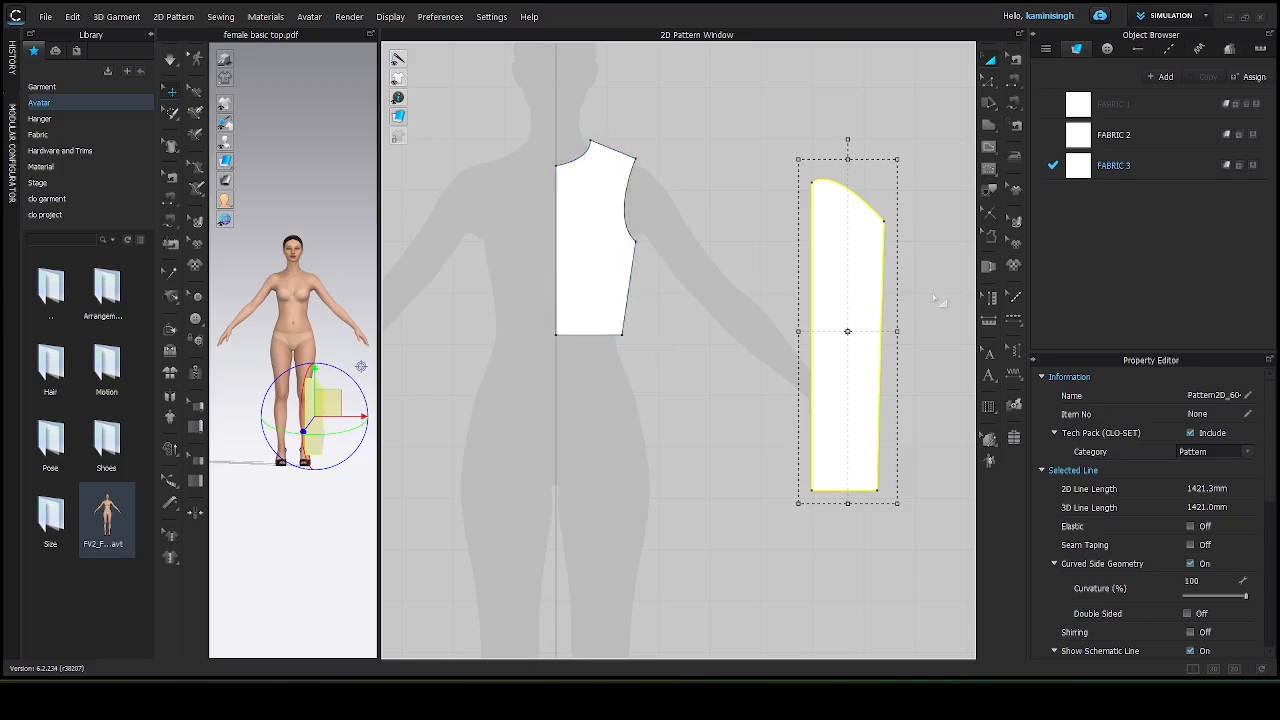
drag(863, 286, 929, 263)
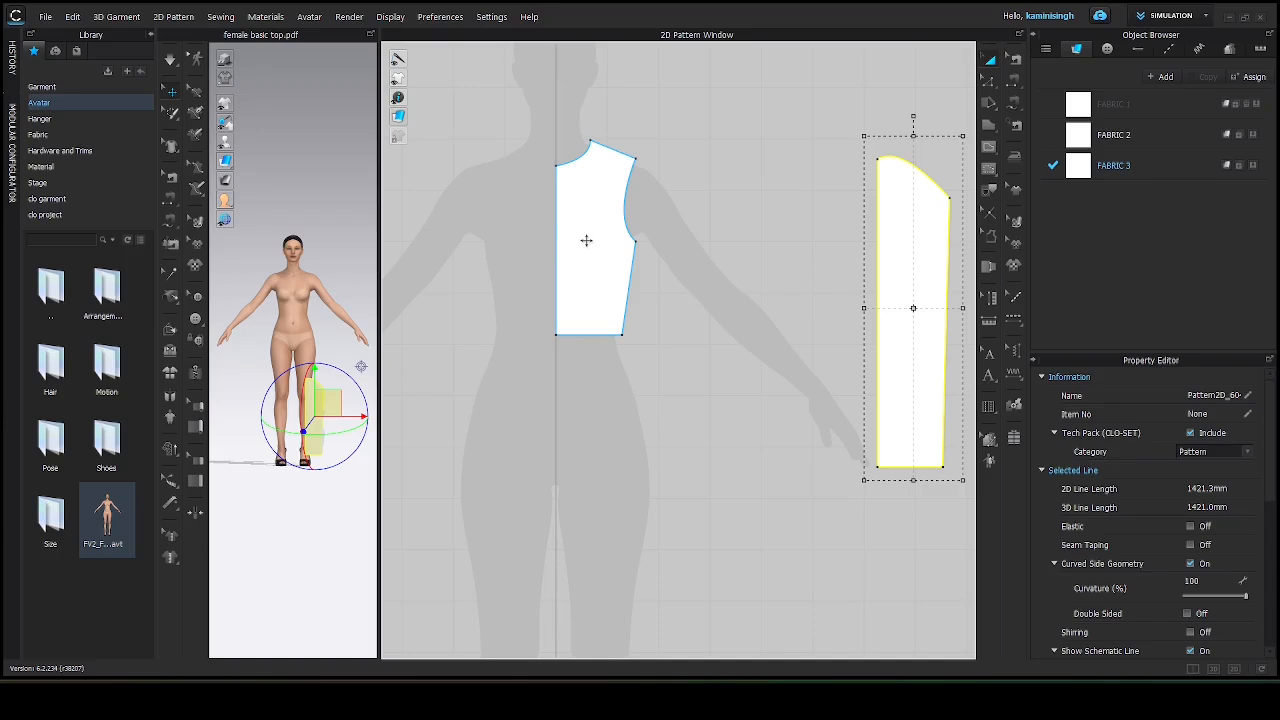
Create a mirrored copy of the bodice piece and place it beside the original.
click(587, 240)
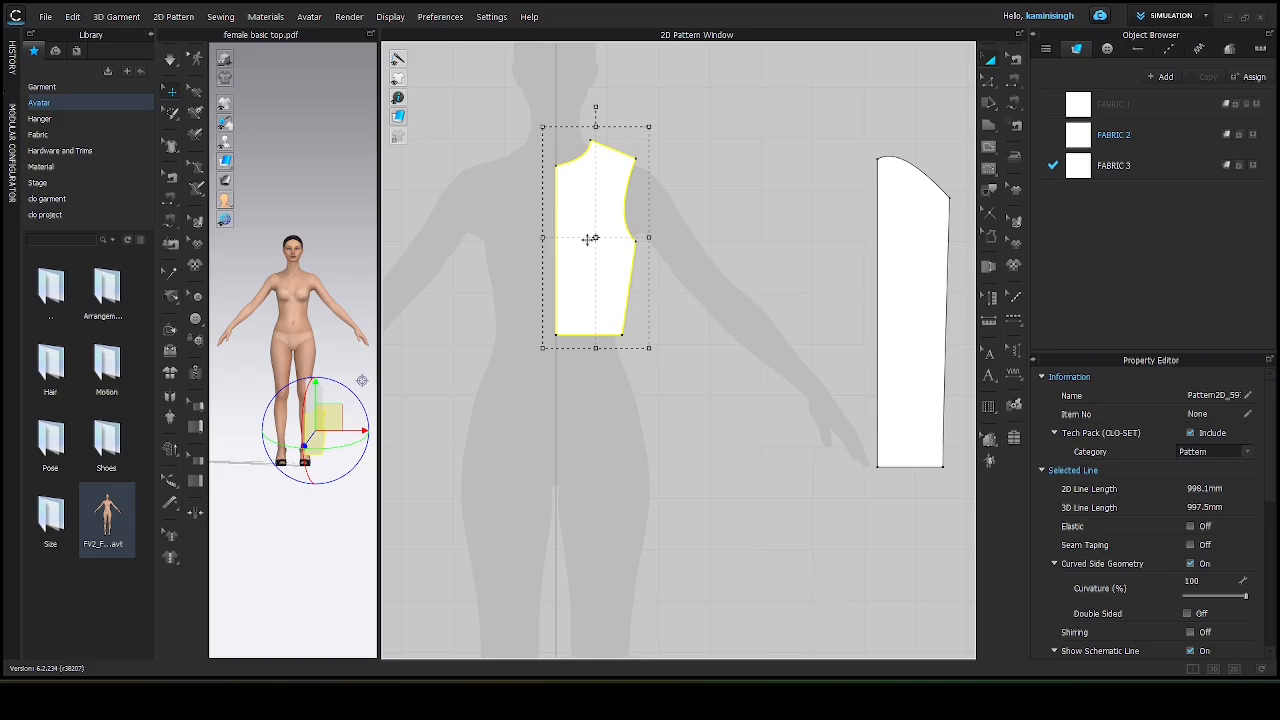
key(z)
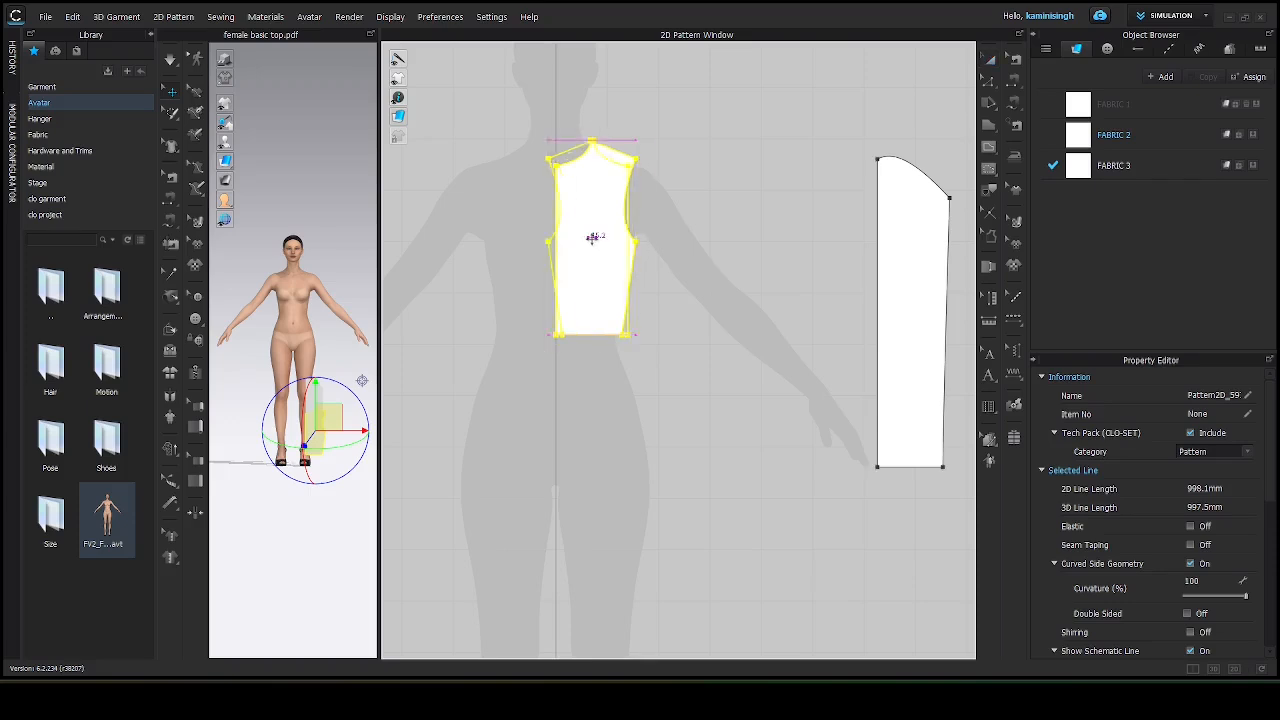
drag(594, 237, 687, 237)
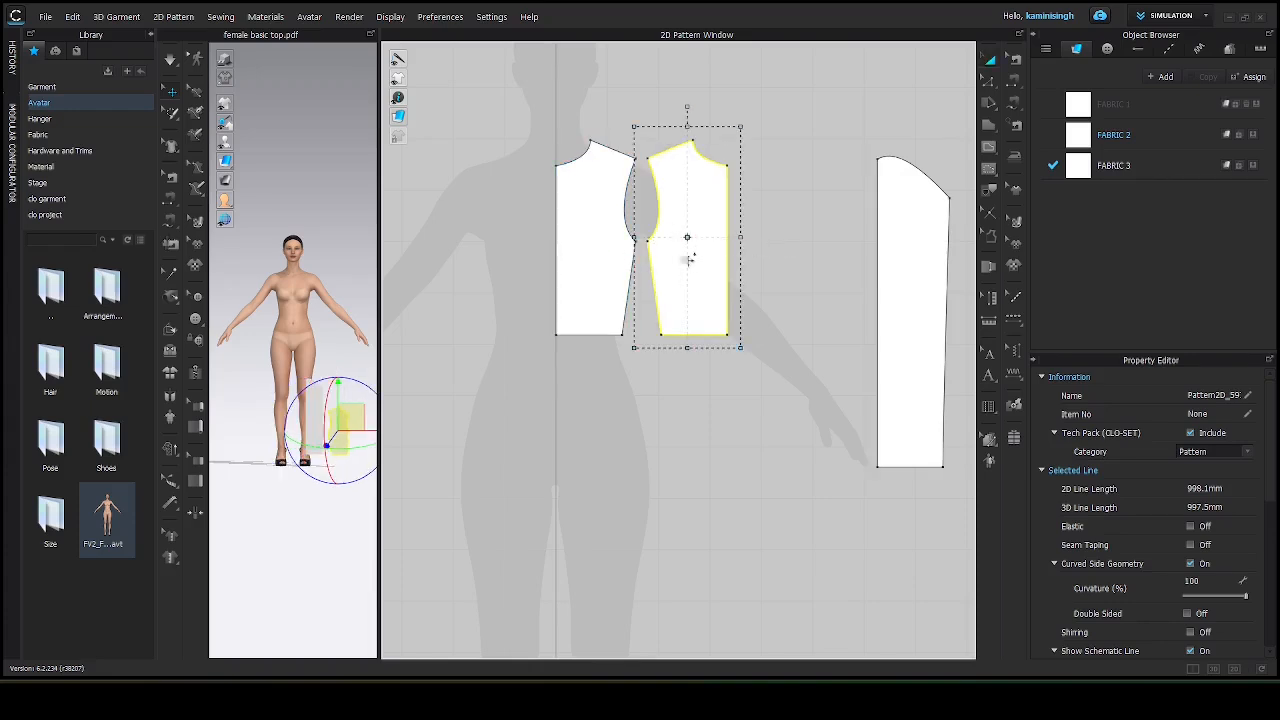
Create a mirrored copy of the sleeve piece and place it alongside the original sleeve.
click(916, 260)
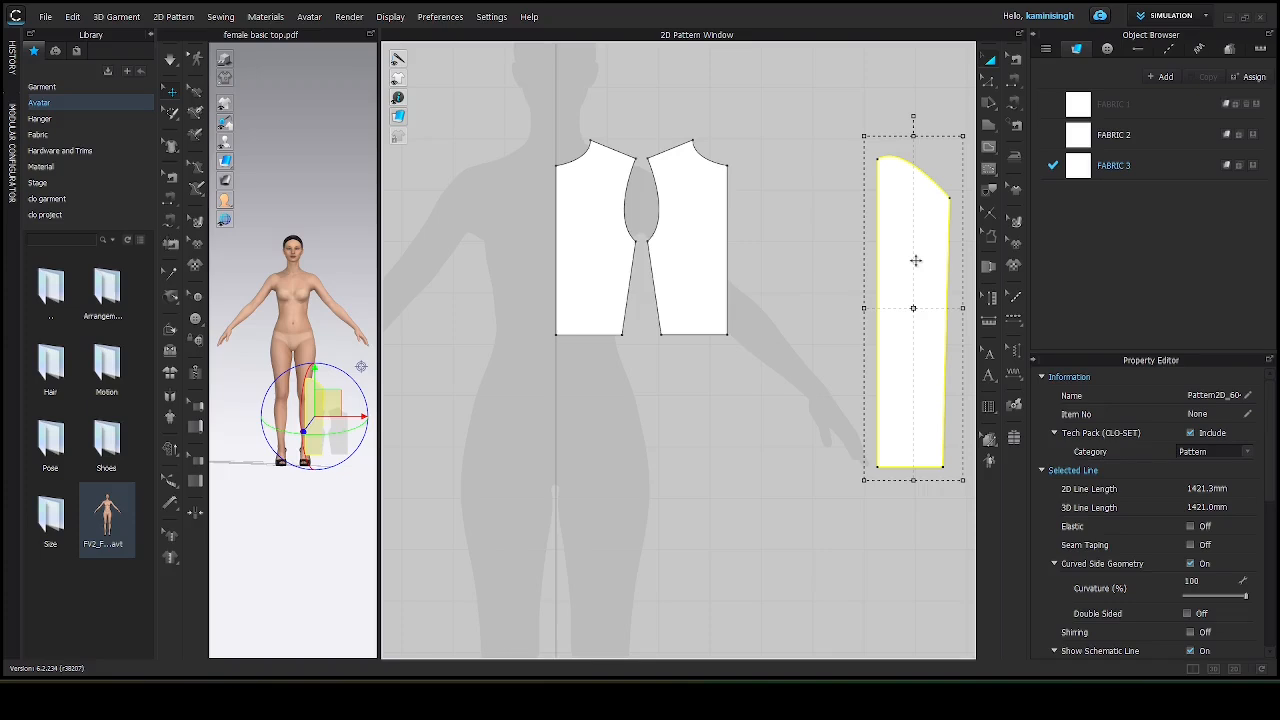
key(ctrl+r)
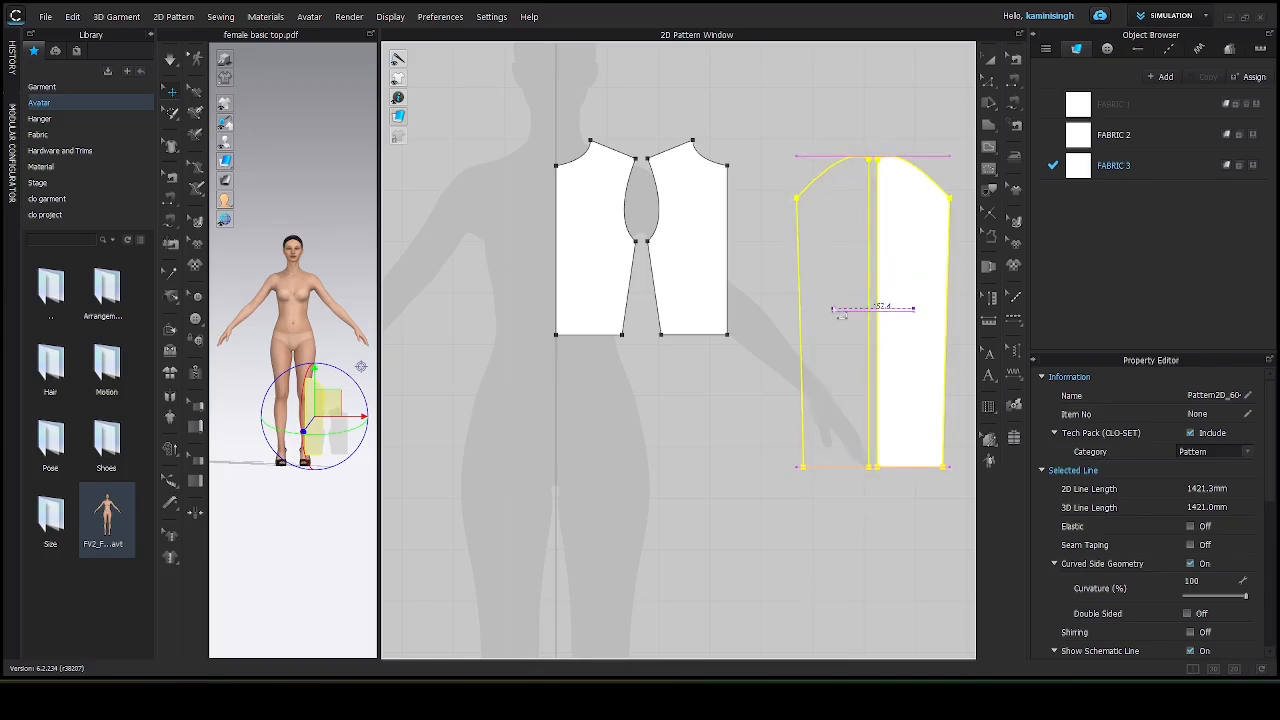
click(832, 305)
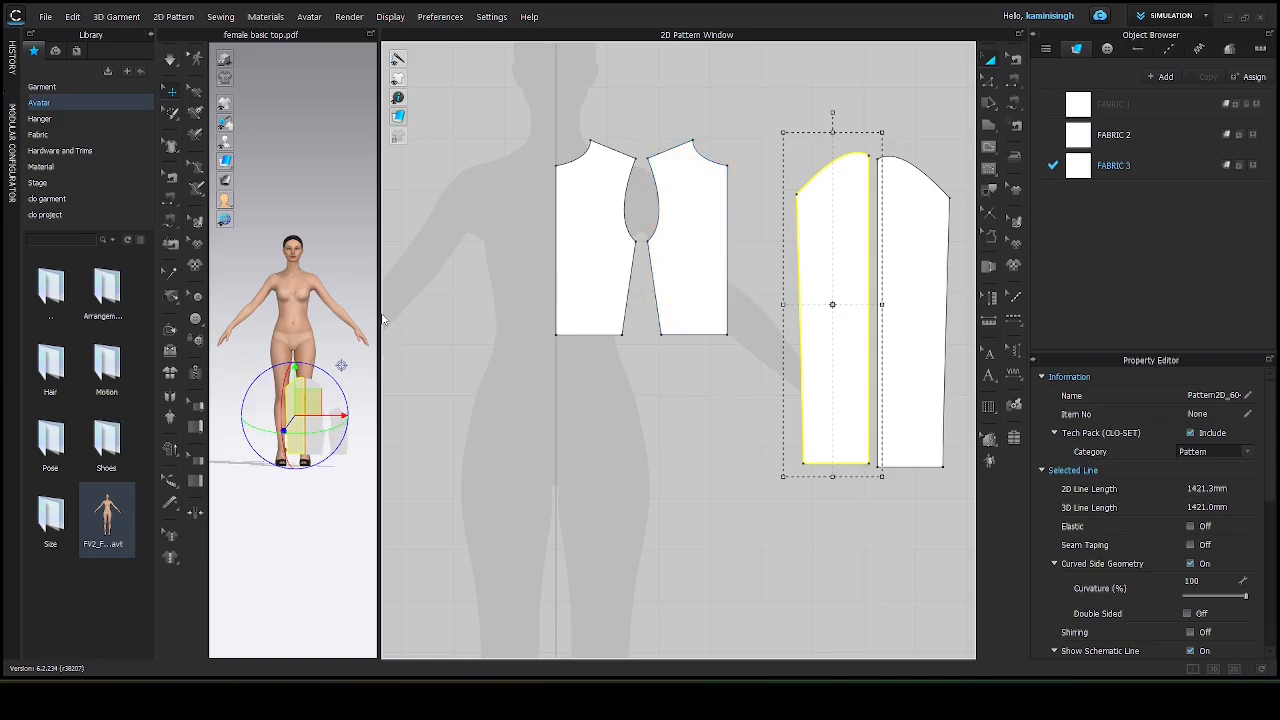
Widen the 2D pattern window by narrowing the 3D view.
drag(380, 315, 340, 315)
scroll(612, 386, down, 3)
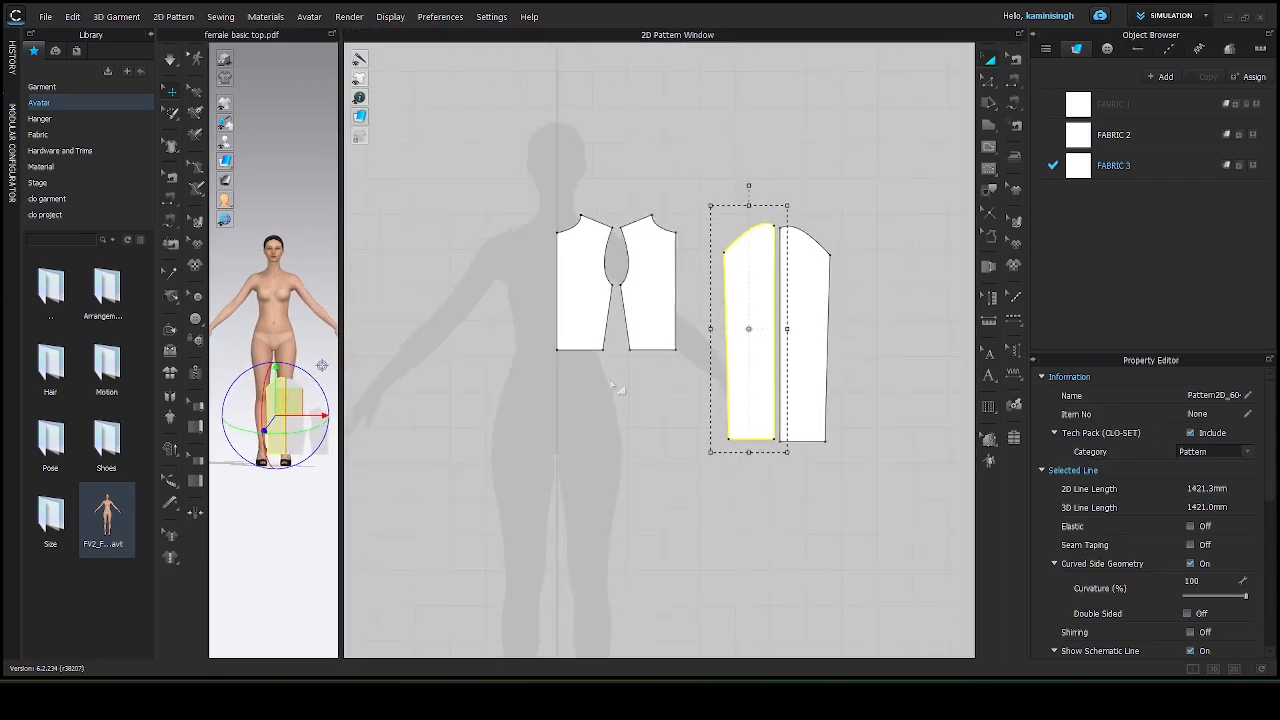
middle_drag(615, 388, 658, 366)
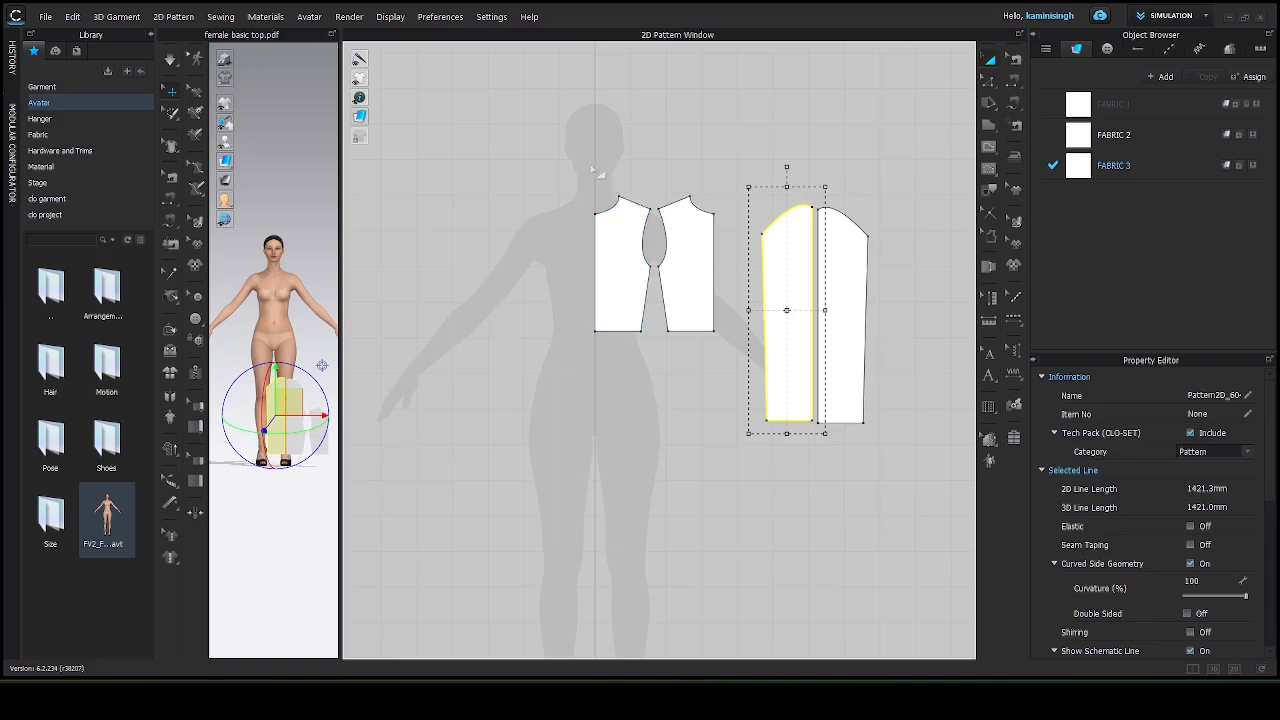
Select both bodice and both sleeve pieces and create symmetric linked copies of them, placing the copies to the left.
drag(568, 122, 1004, 561)
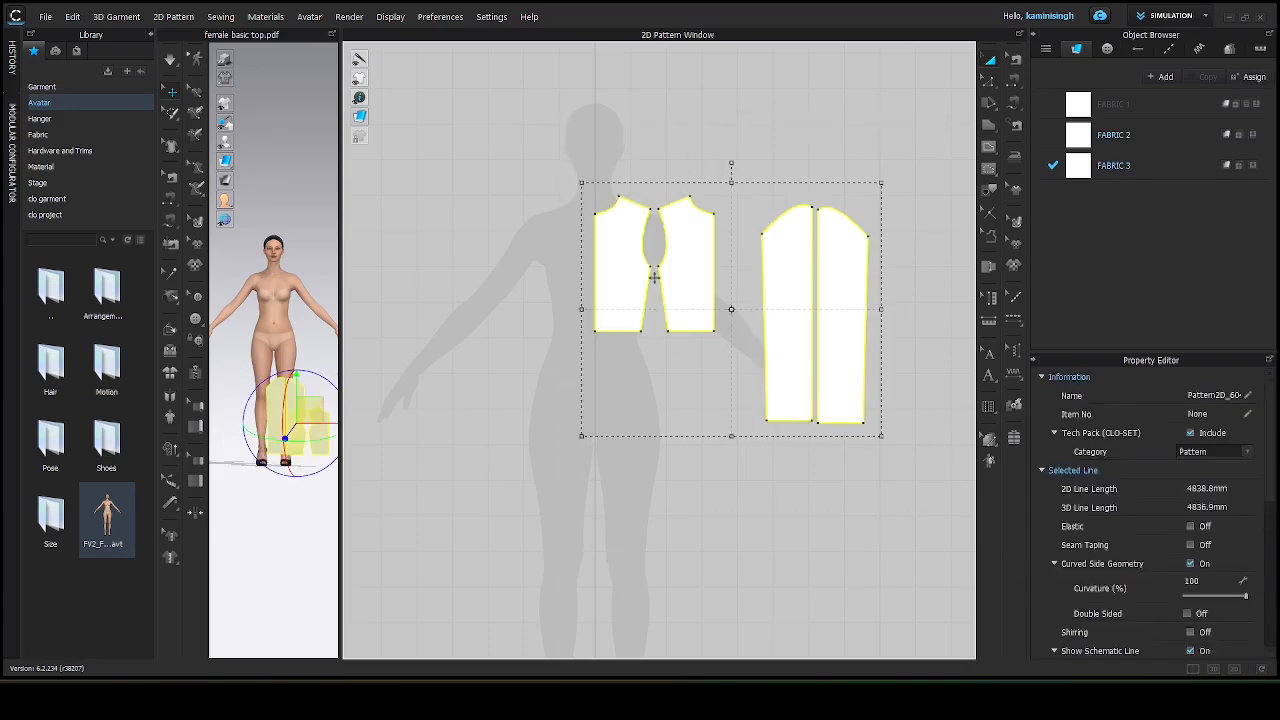
click(476, 190)
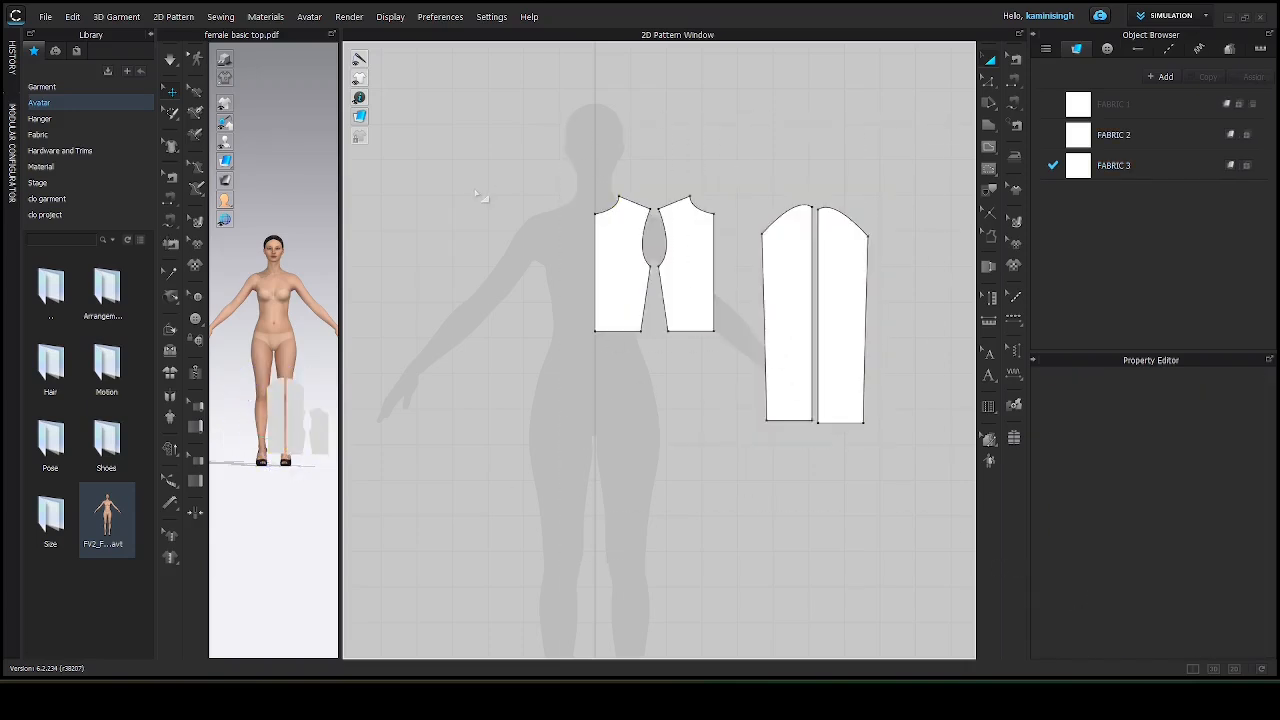
click(620, 276)
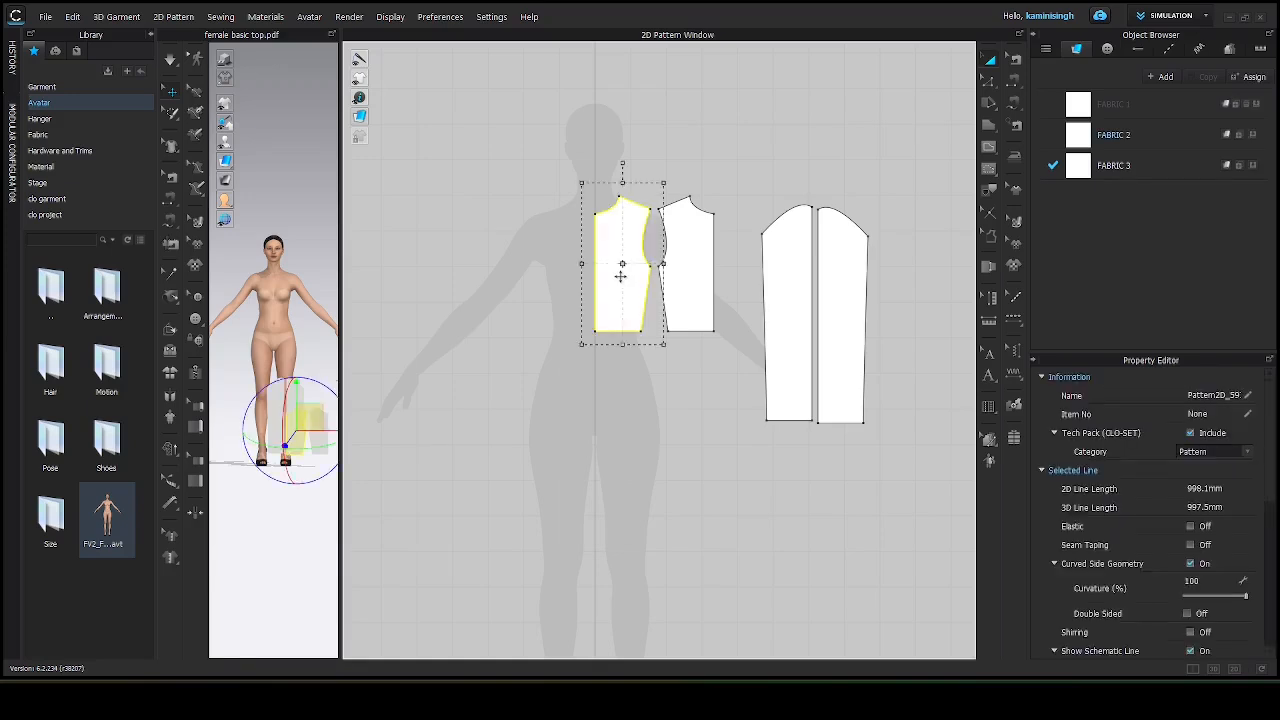
shift+click(687, 284)
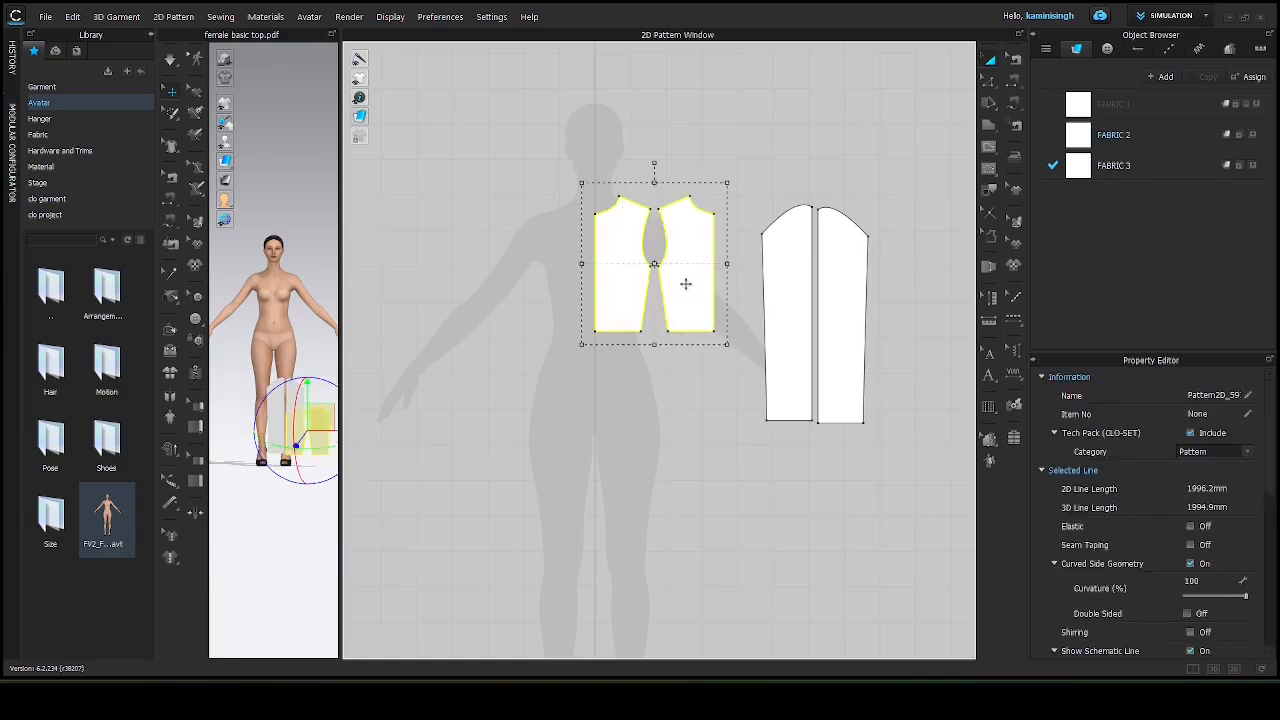
shift+click(795, 324)
shift+click(840, 331)
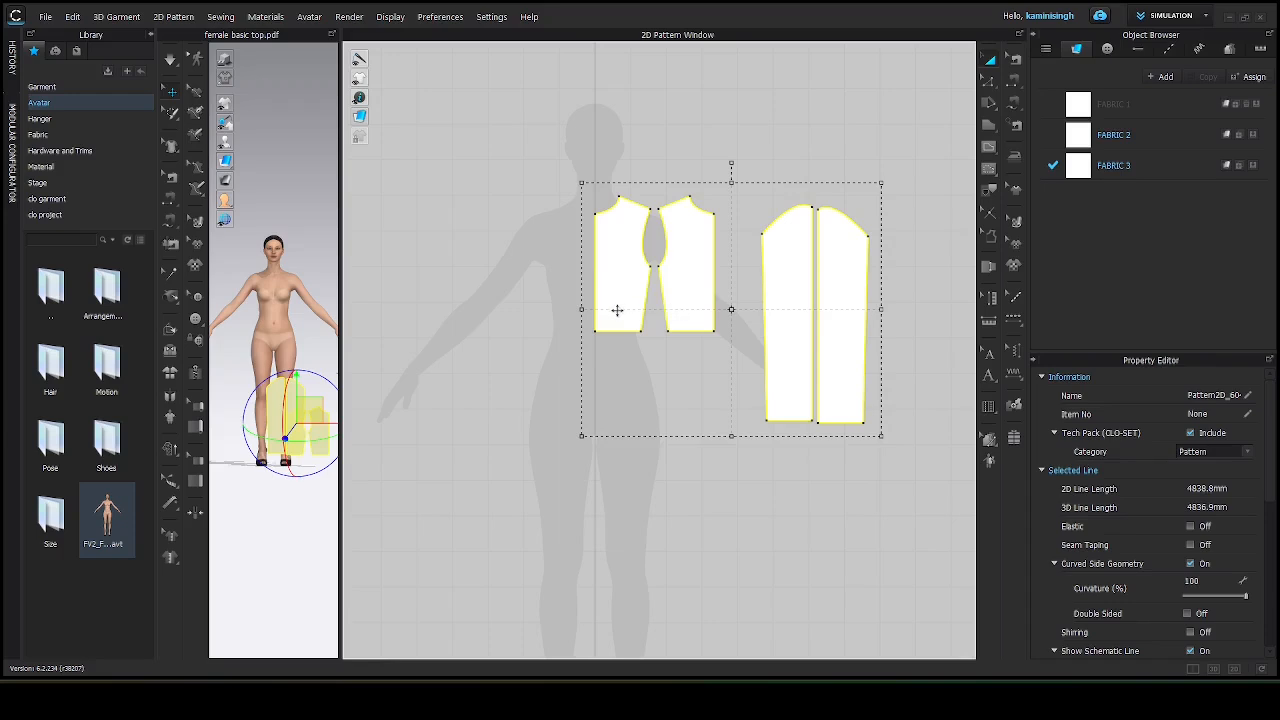
key(ctrl+d)
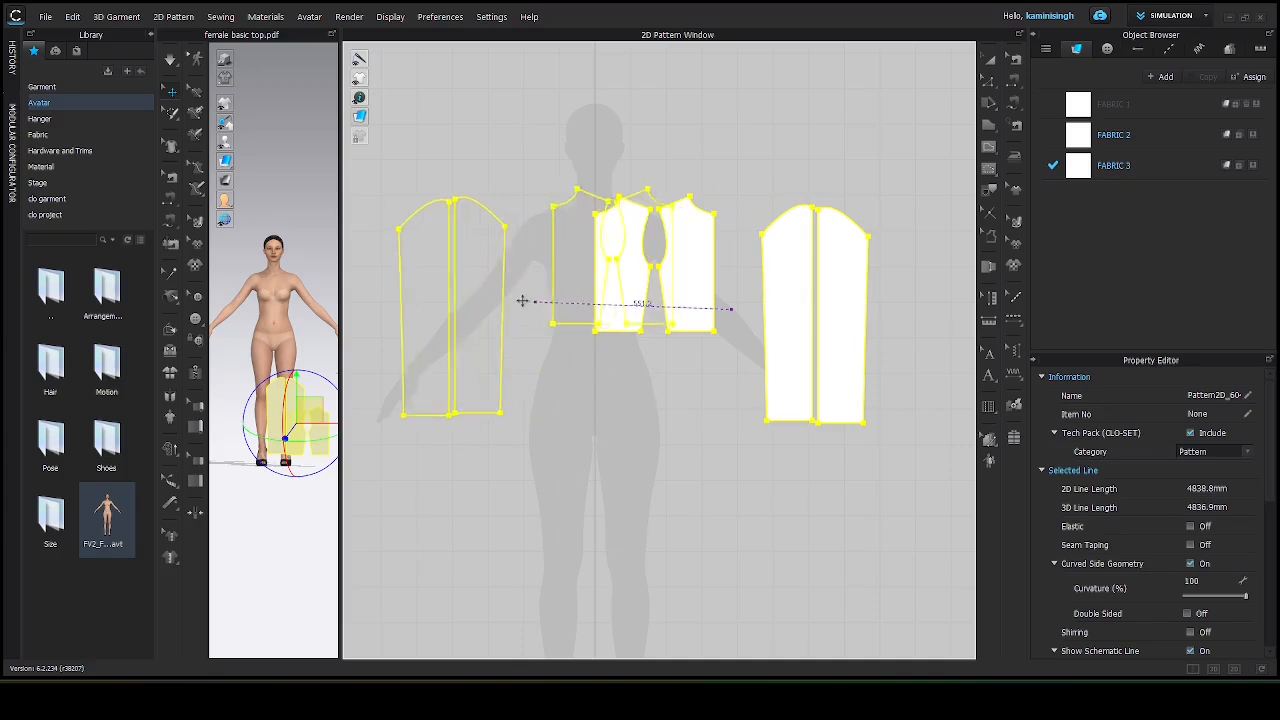
drag(449, 307, 452, 310)
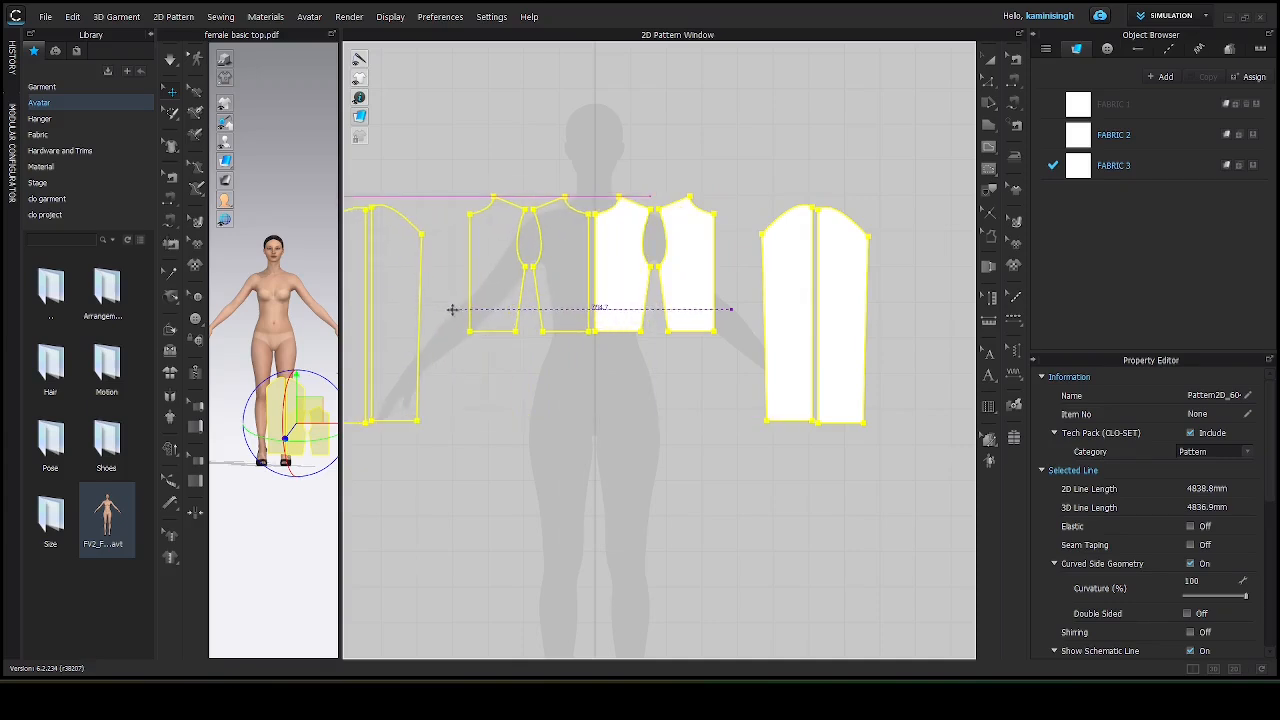
drag(452, 310, 452, 310)
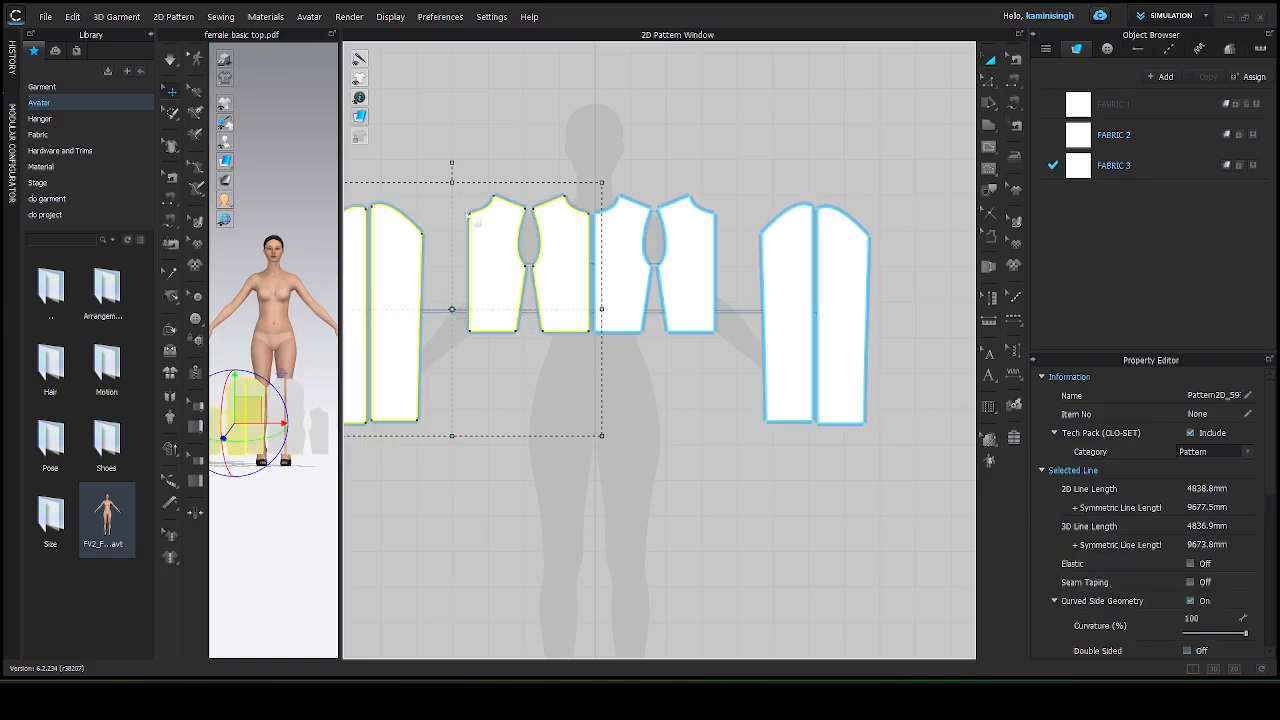
Show the avatar's arrangement points in the 3D view.
click(504, 143)
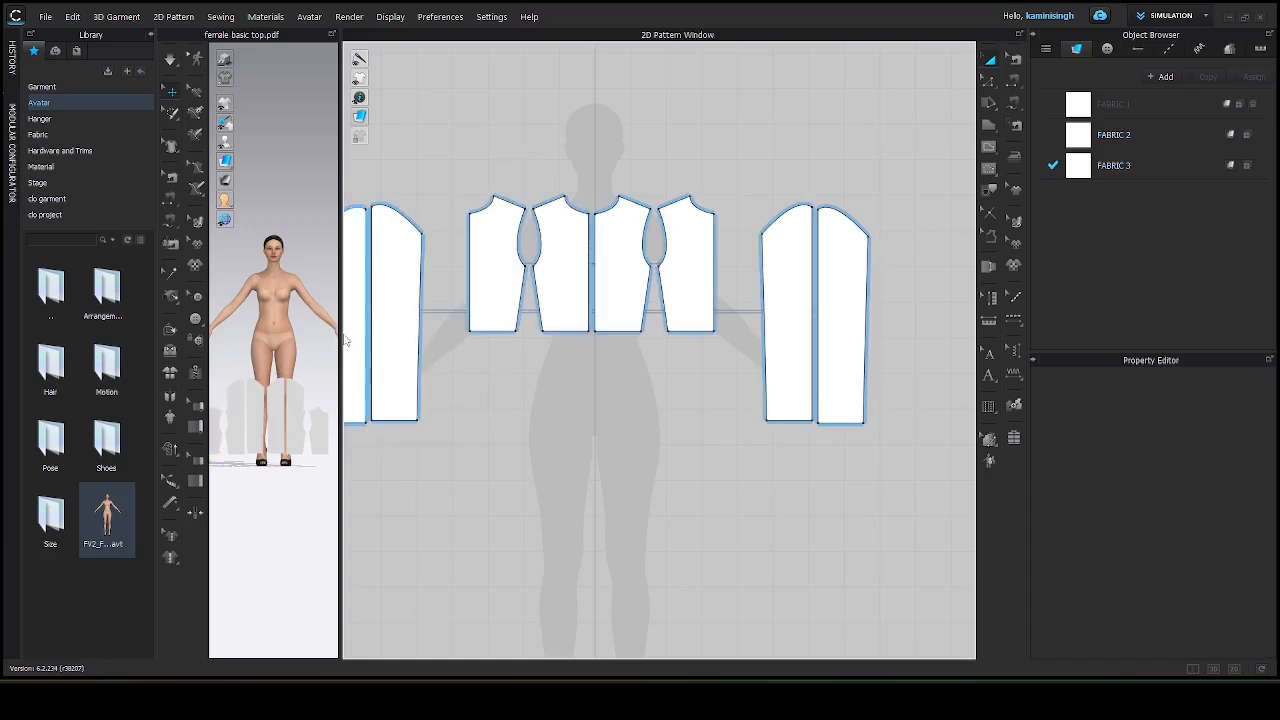
drag(341, 342, 858, 376)
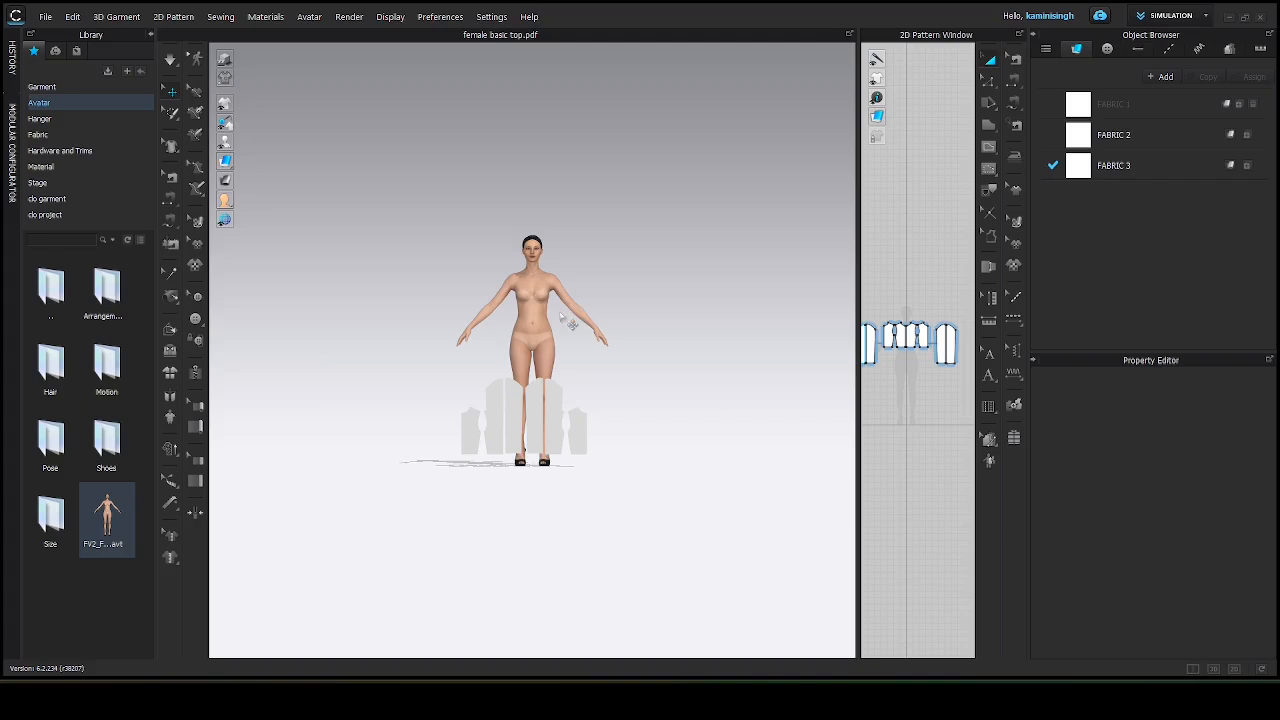
scroll(566, 321, up, 4)
scroll(564, 321, up, 1)
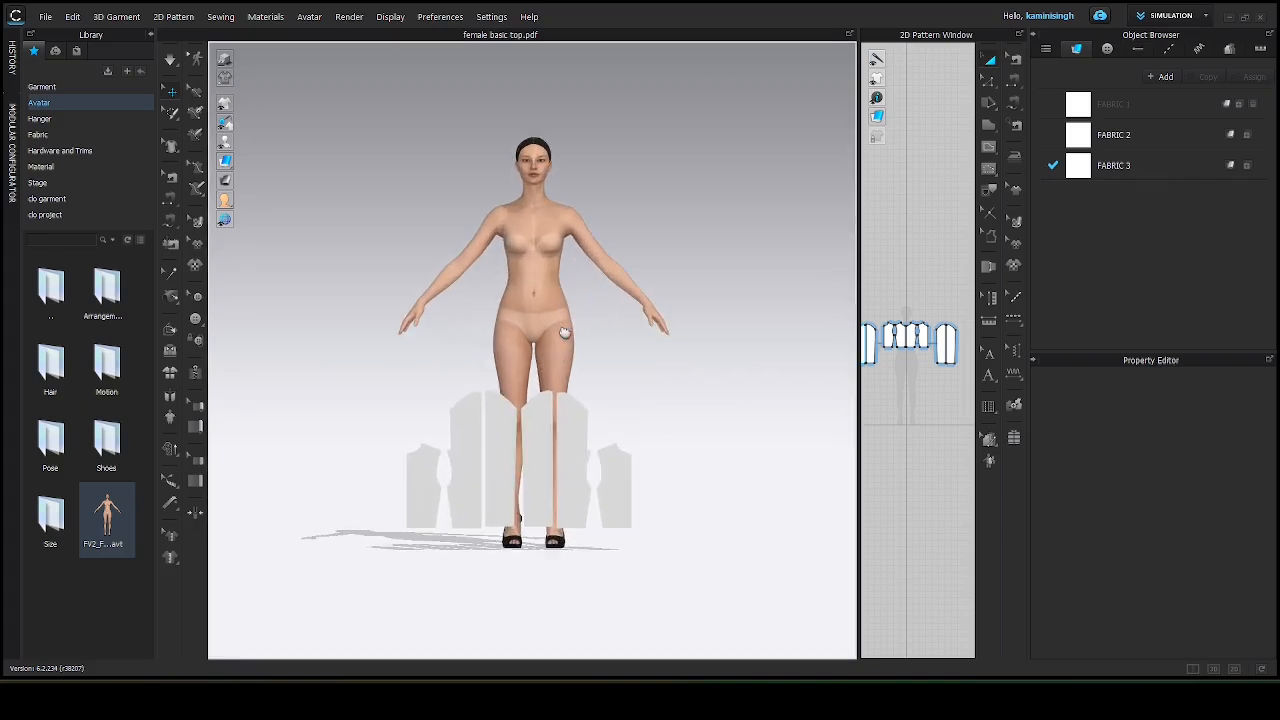
scroll(575, 465, up, 2)
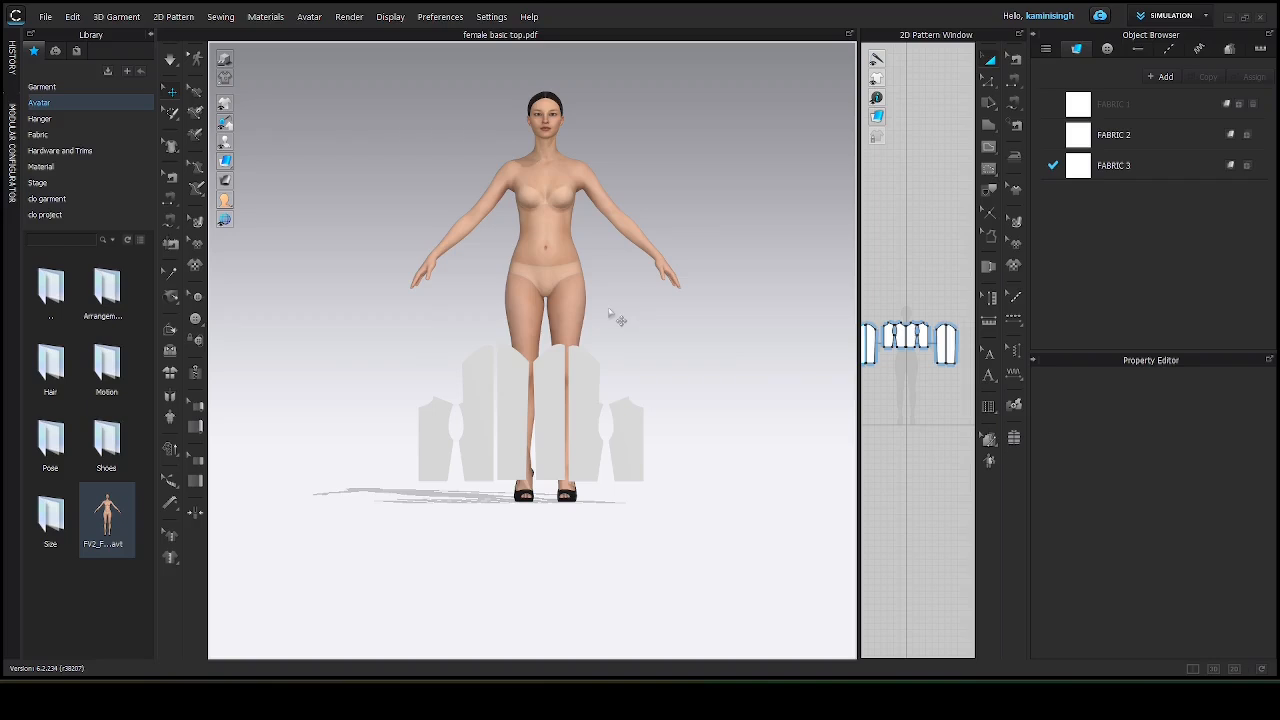
right_drag(658, 313, 630, 355)
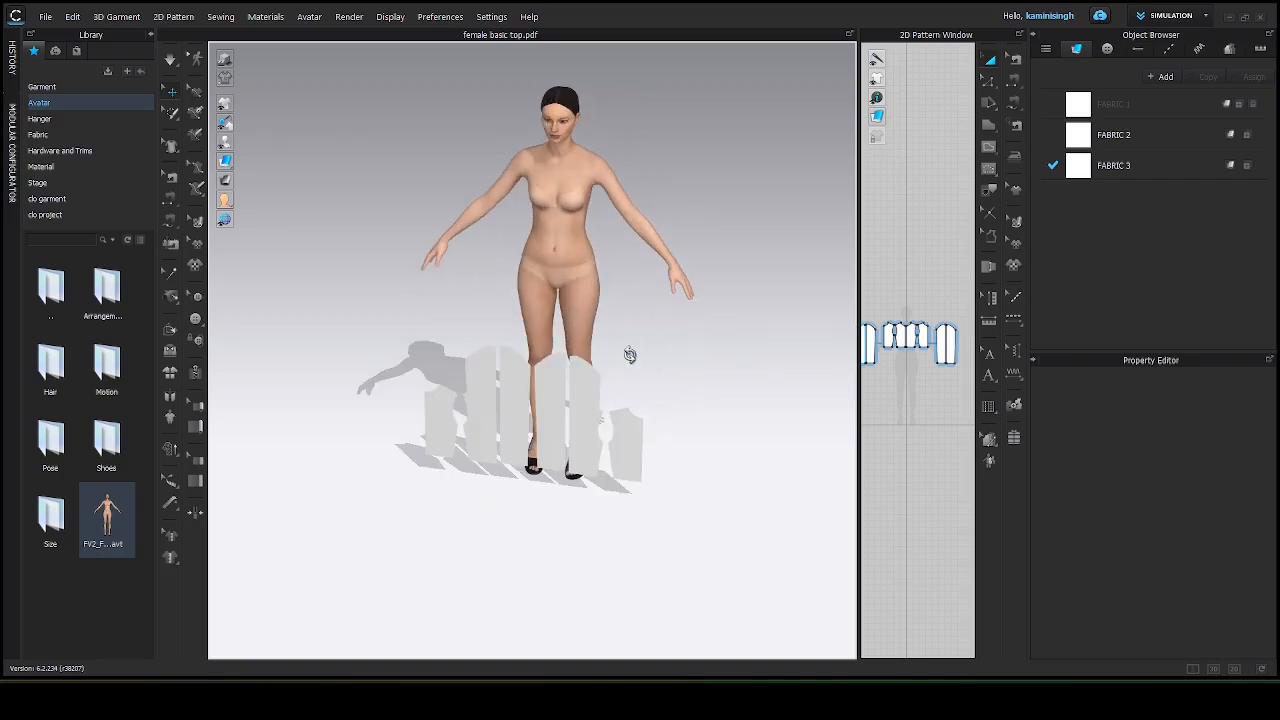
key(shift+f)
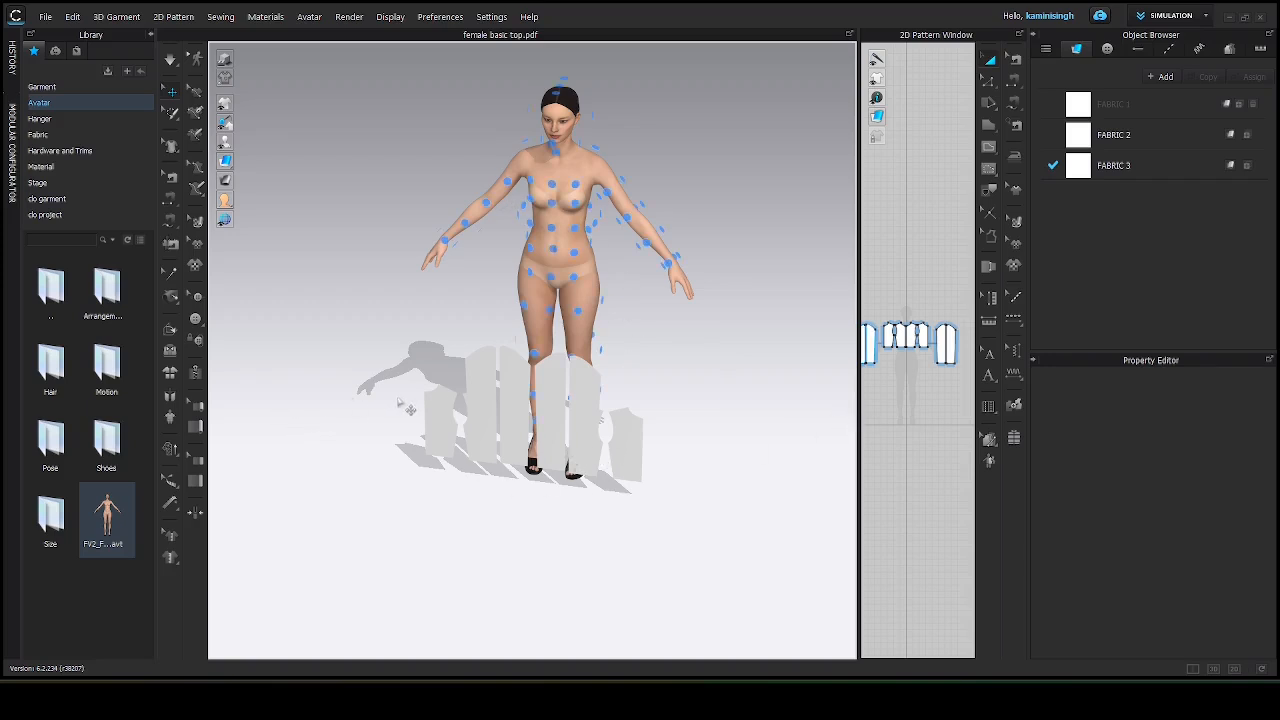
Place a bodice piece on the avatar's front chest arrangement point.
drag(859, 408, 621, 437)
scroll(780, 328, up, 2)
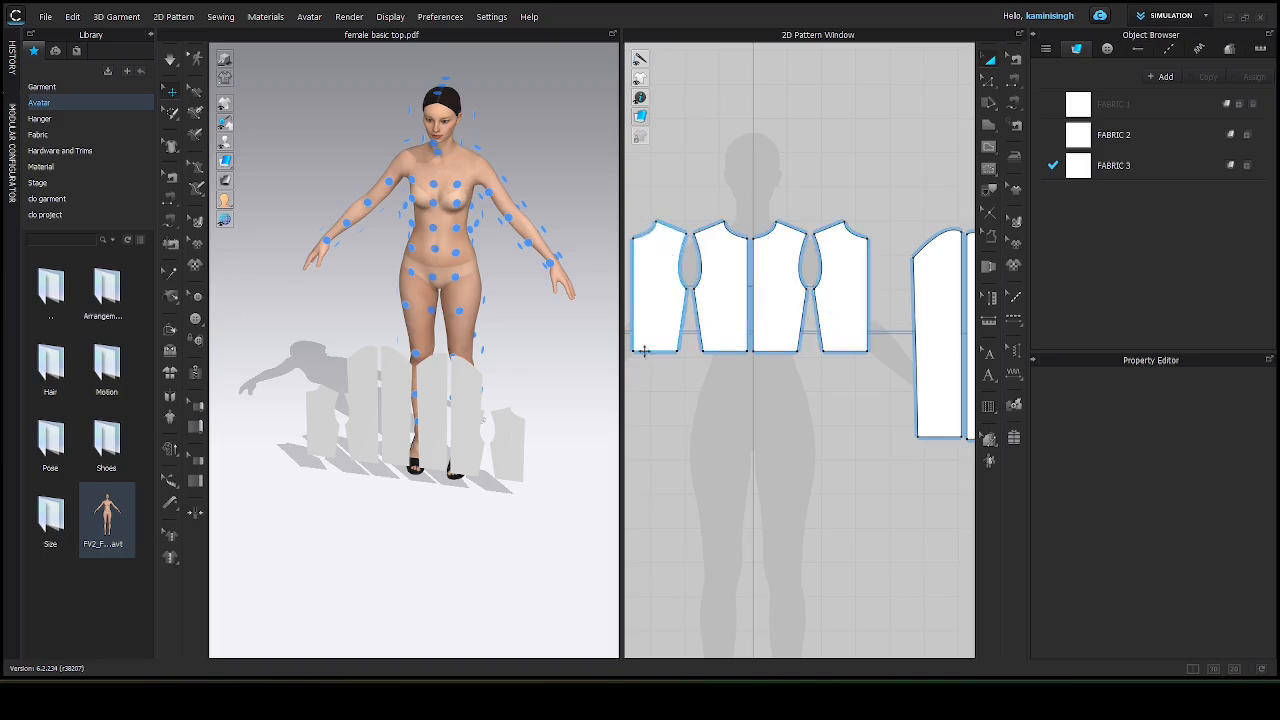
click(773, 295)
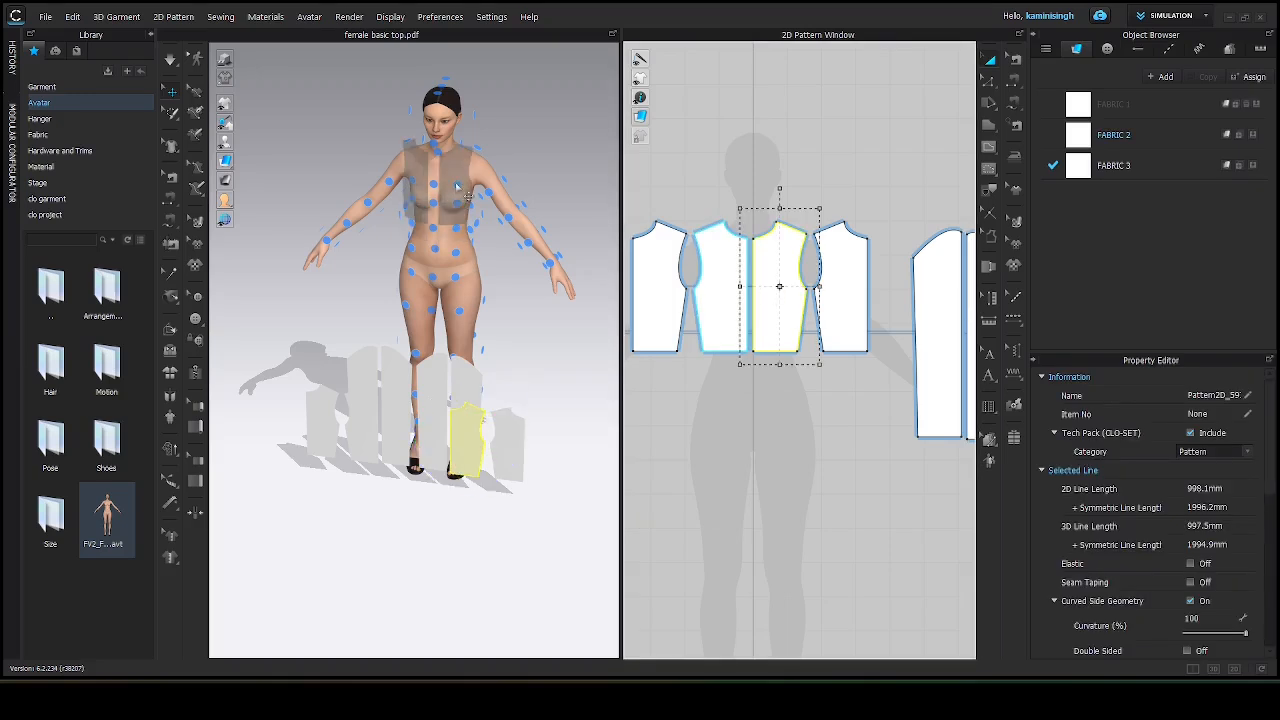
click(455, 182)
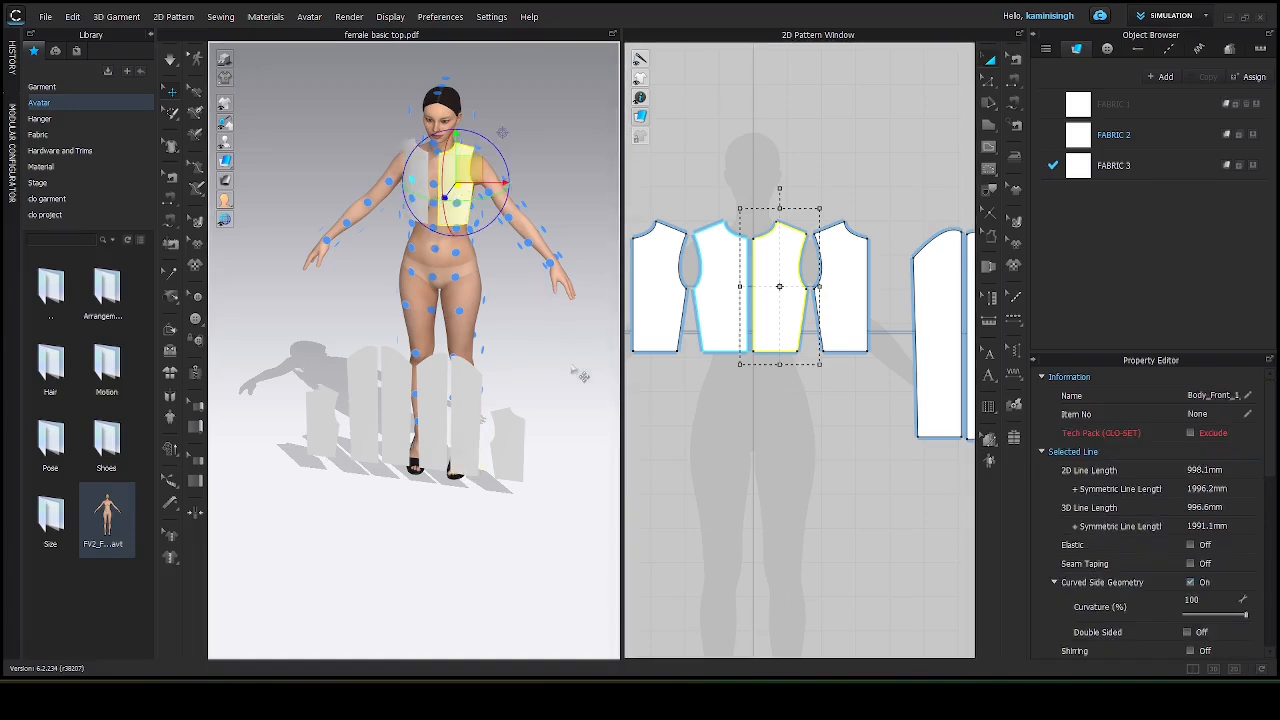
Place another bodice piece on the avatar's upper back arrangement point.
right_drag(576, 338, 293, 361)
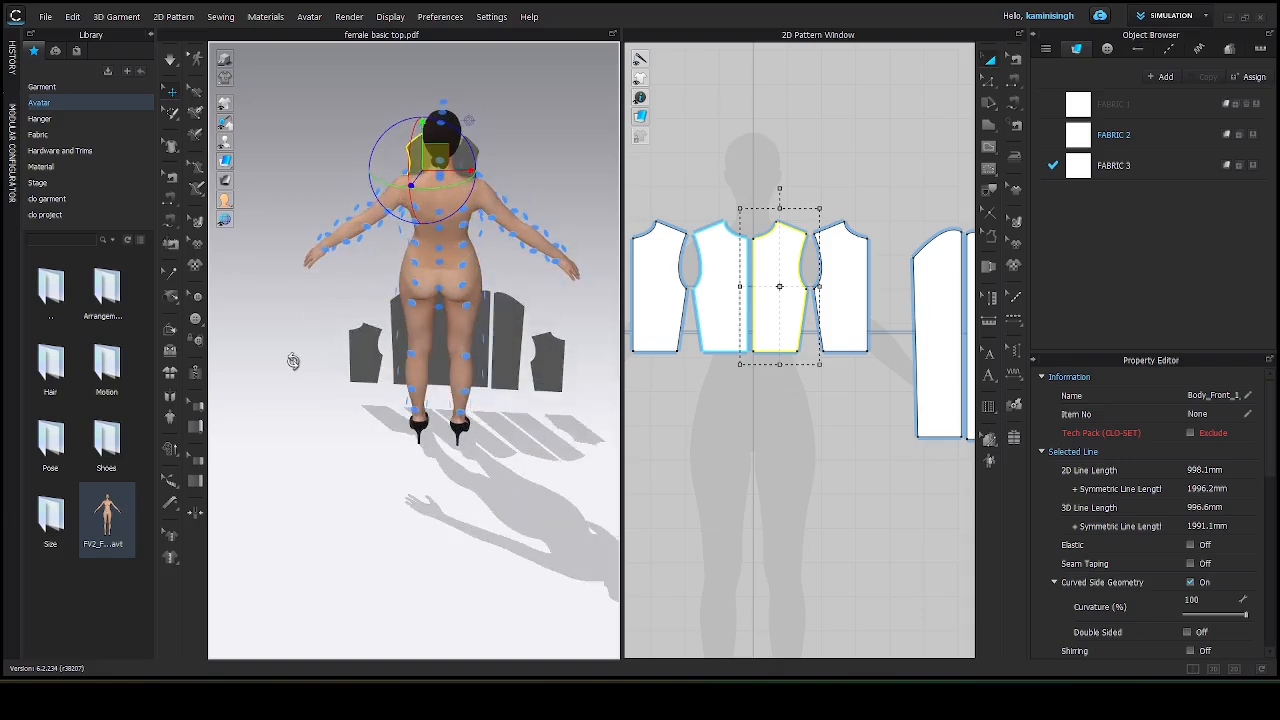
click(857, 300)
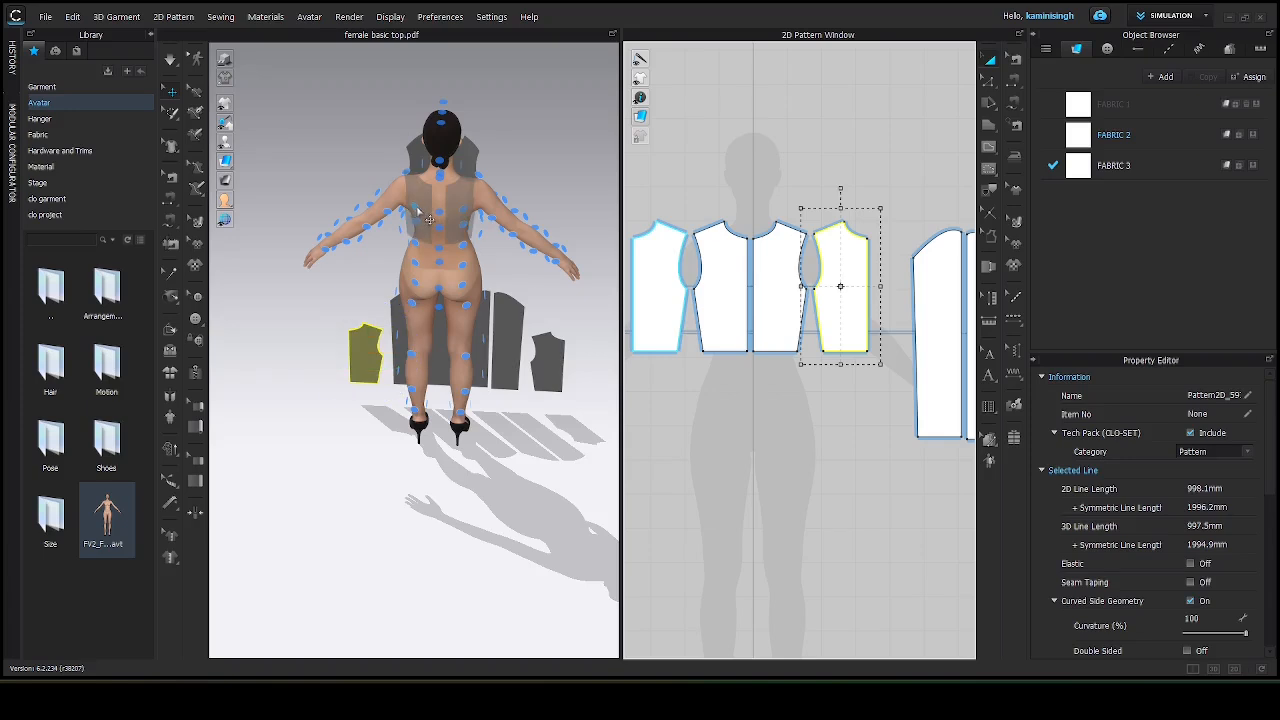
scroll(417, 216, up, 3)
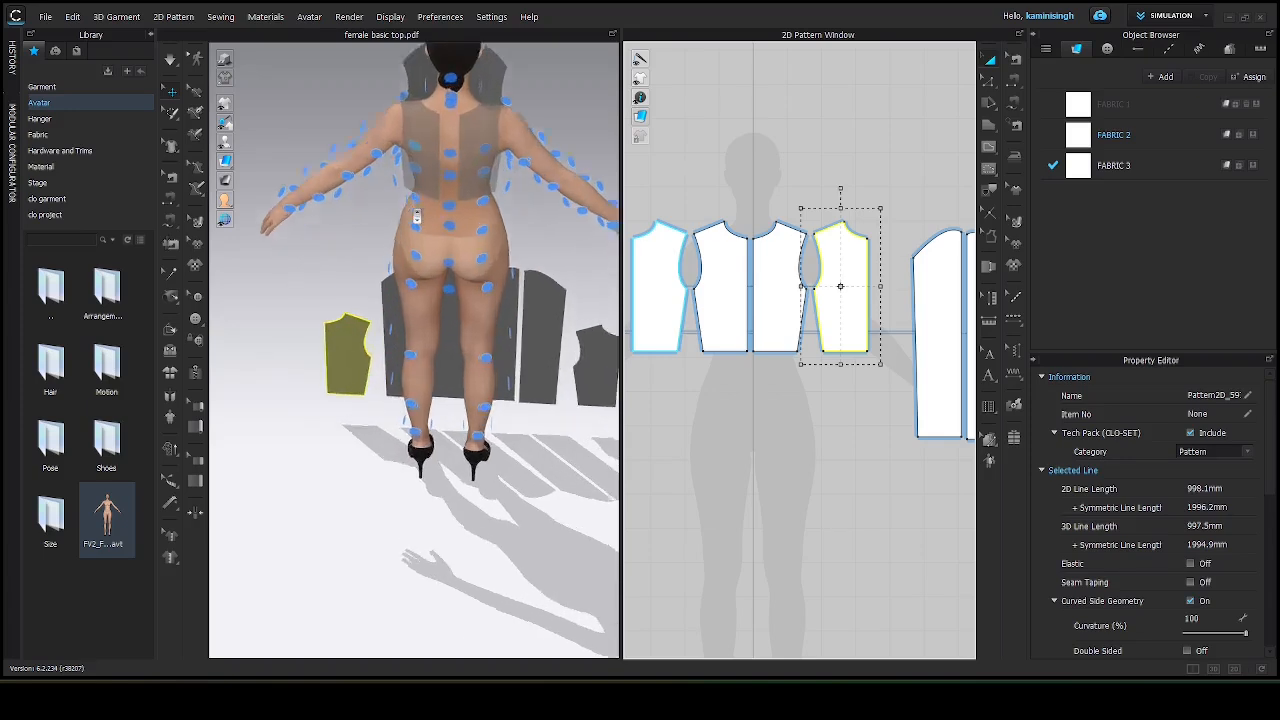
right_drag(423, 219, 435, 173)
middle_drag(435, 173, 432, 316)
right_drag(432, 316, 436, 245)
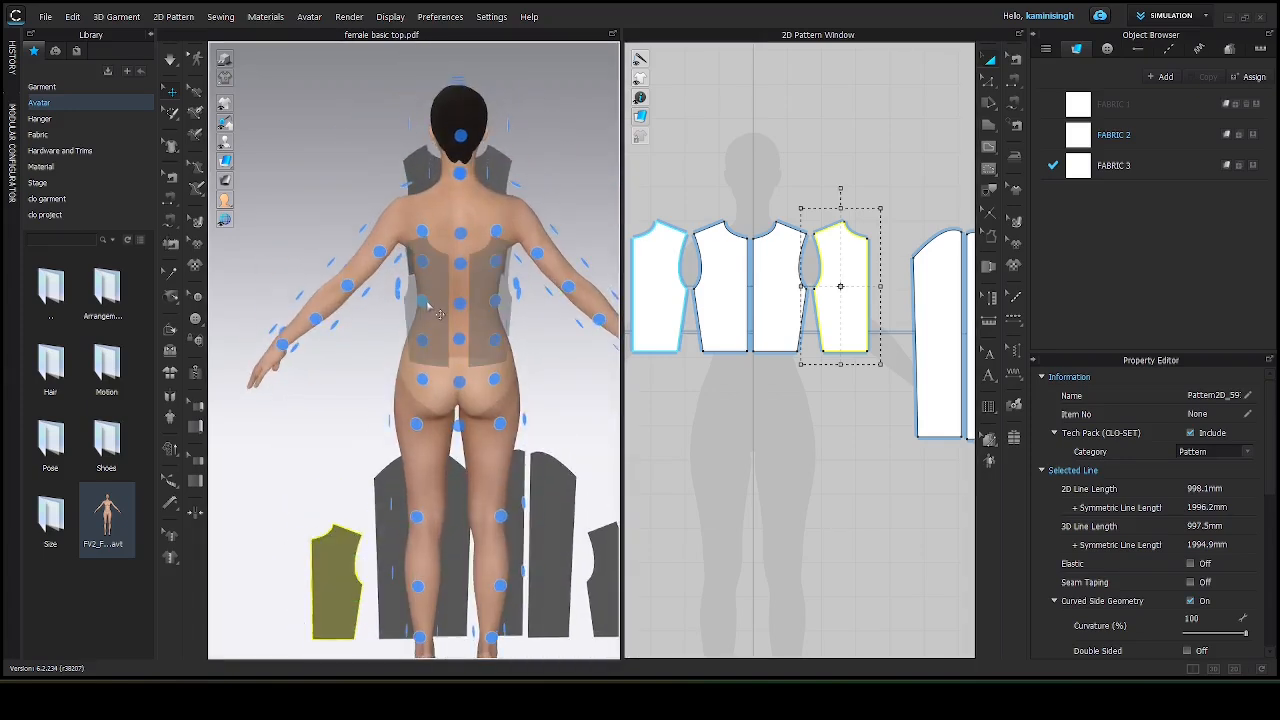
click(438, 243)
Lower both front bodice pieces slightly on the avatar's chest.
right_drag(376, 355, 418, 347)
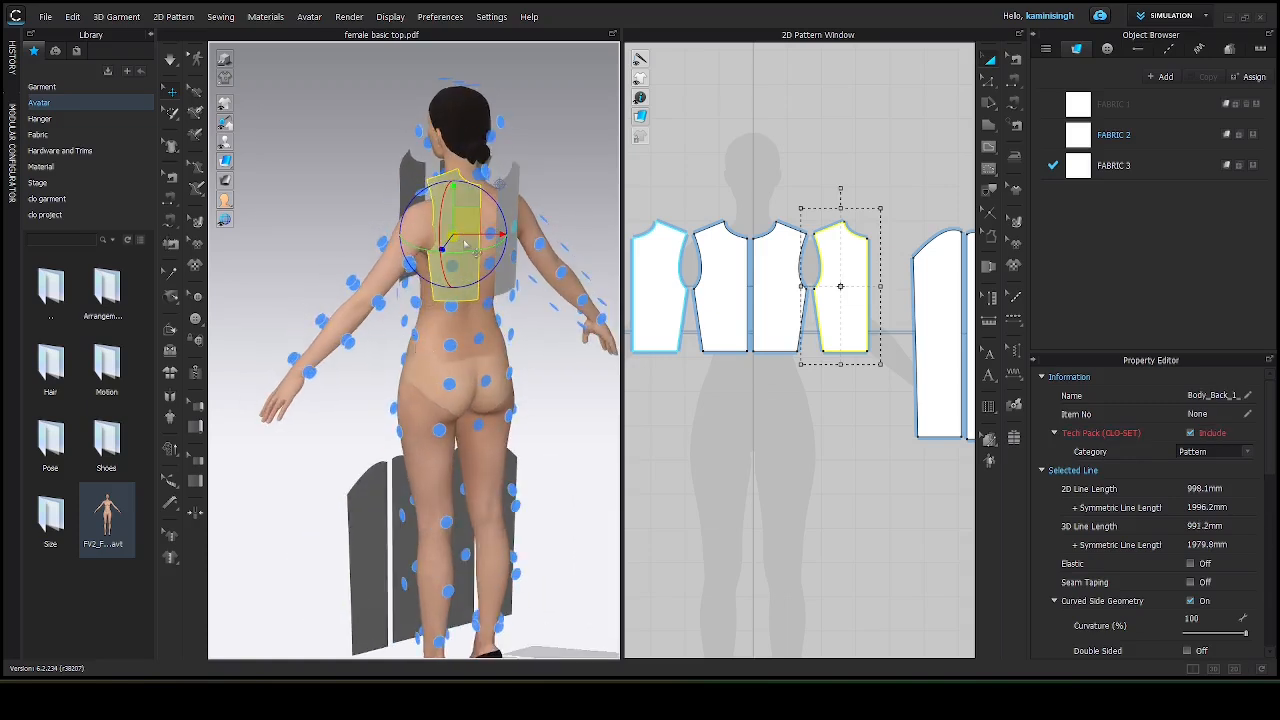
right_drag(465, 243, 528, 231)
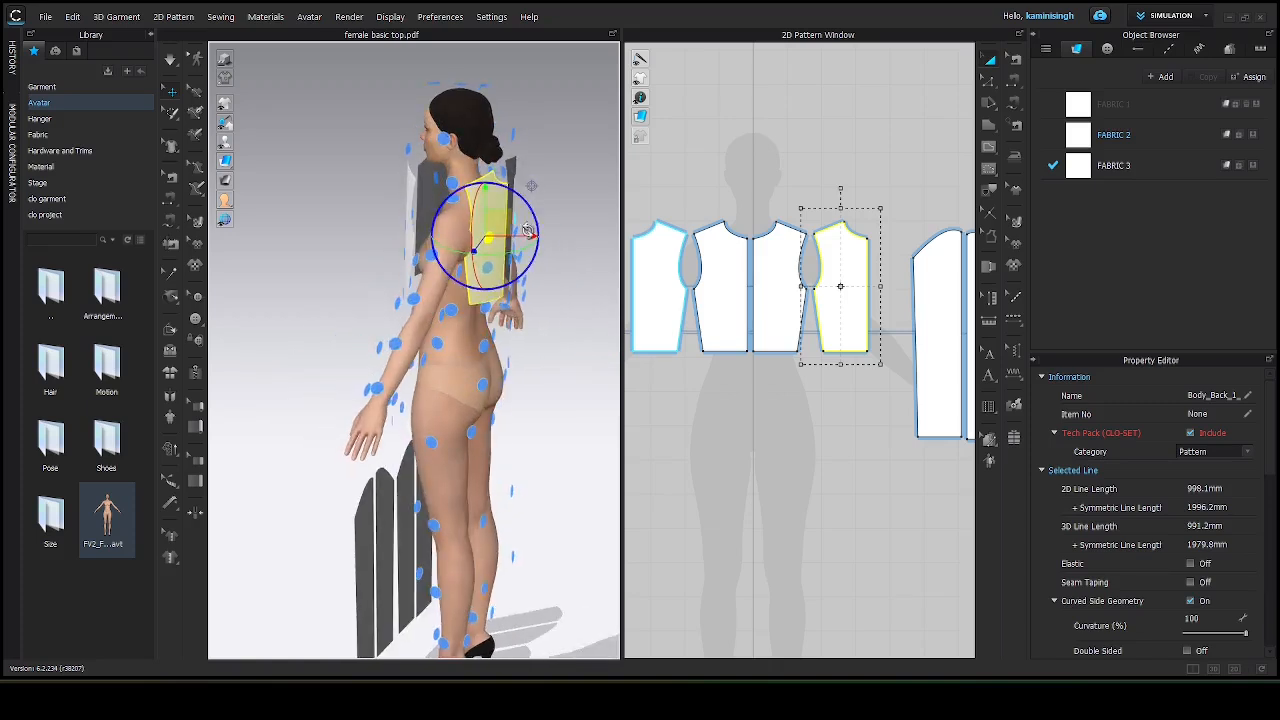
drag(527, 231, 505, 238)
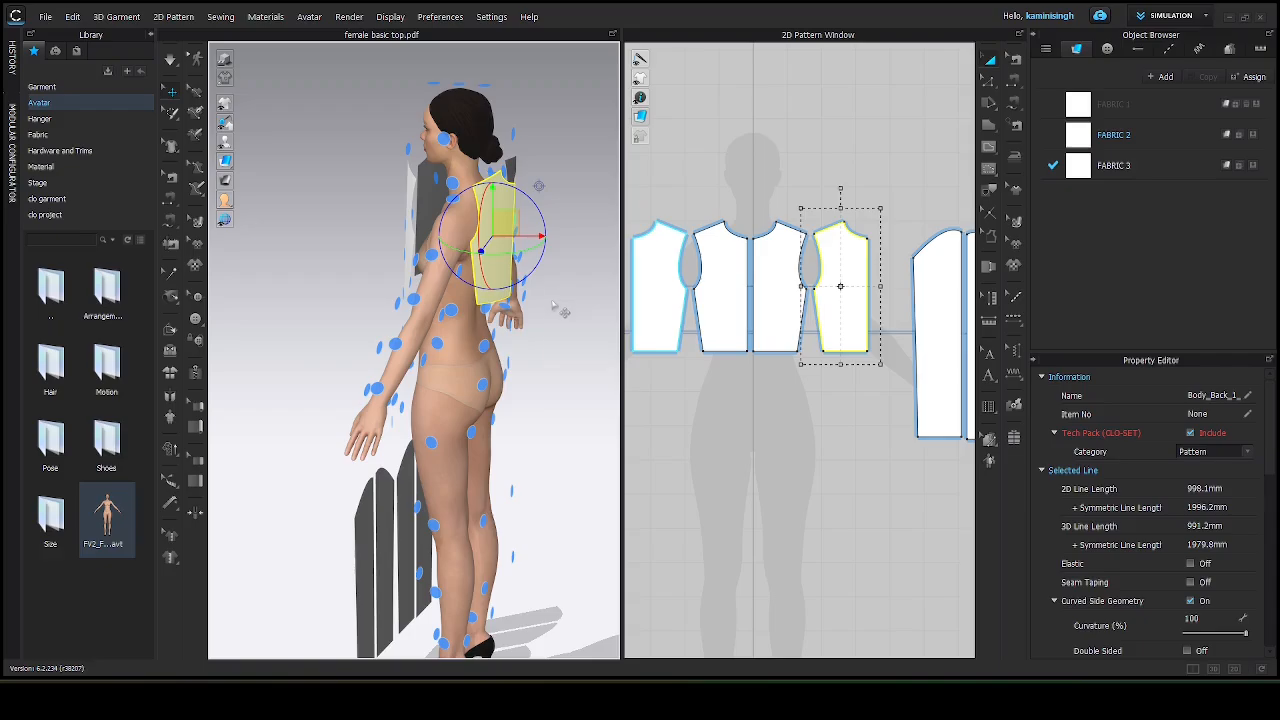
right_drag(552, 303, 334, 300)
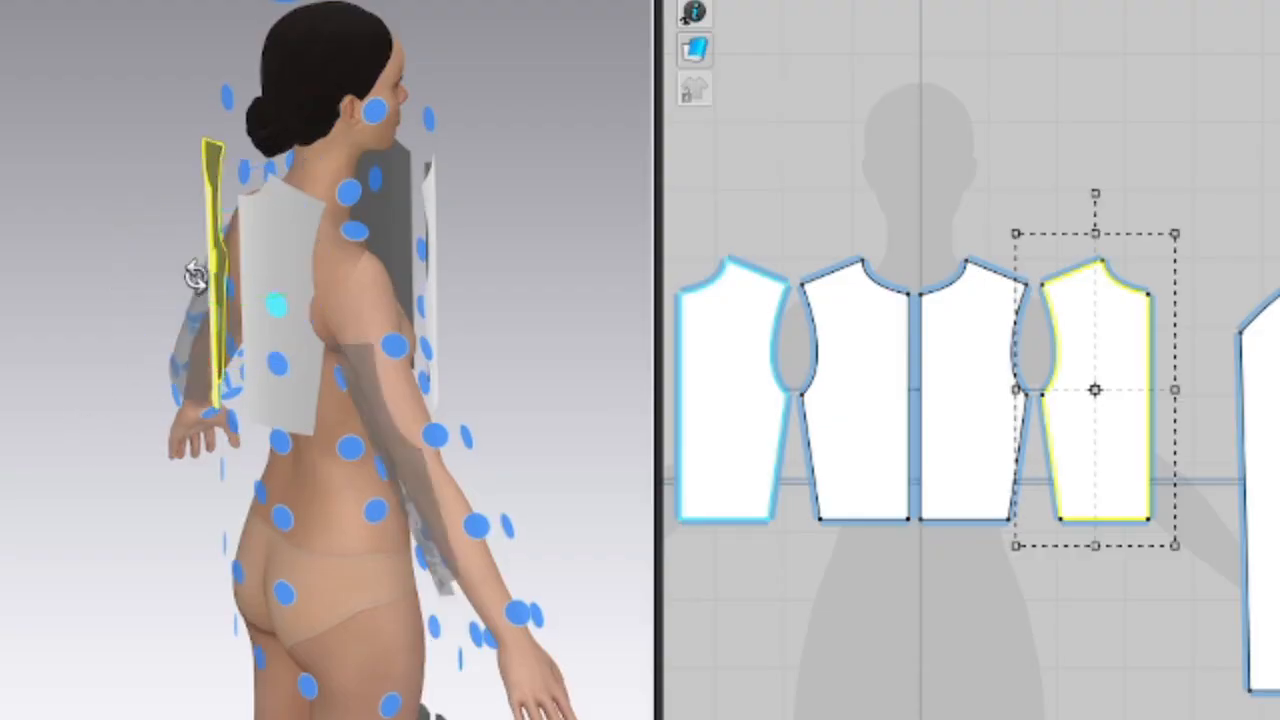
click(334, 410)
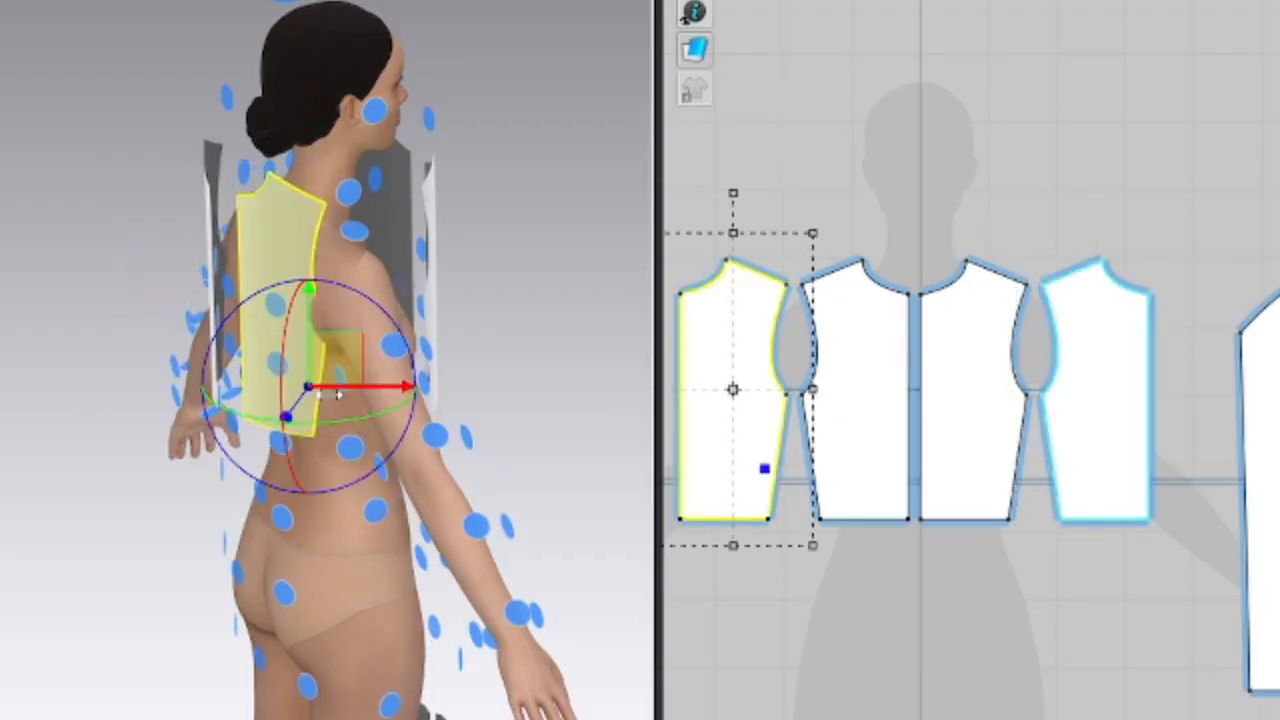
right_drag(317, 395, 86, 334)
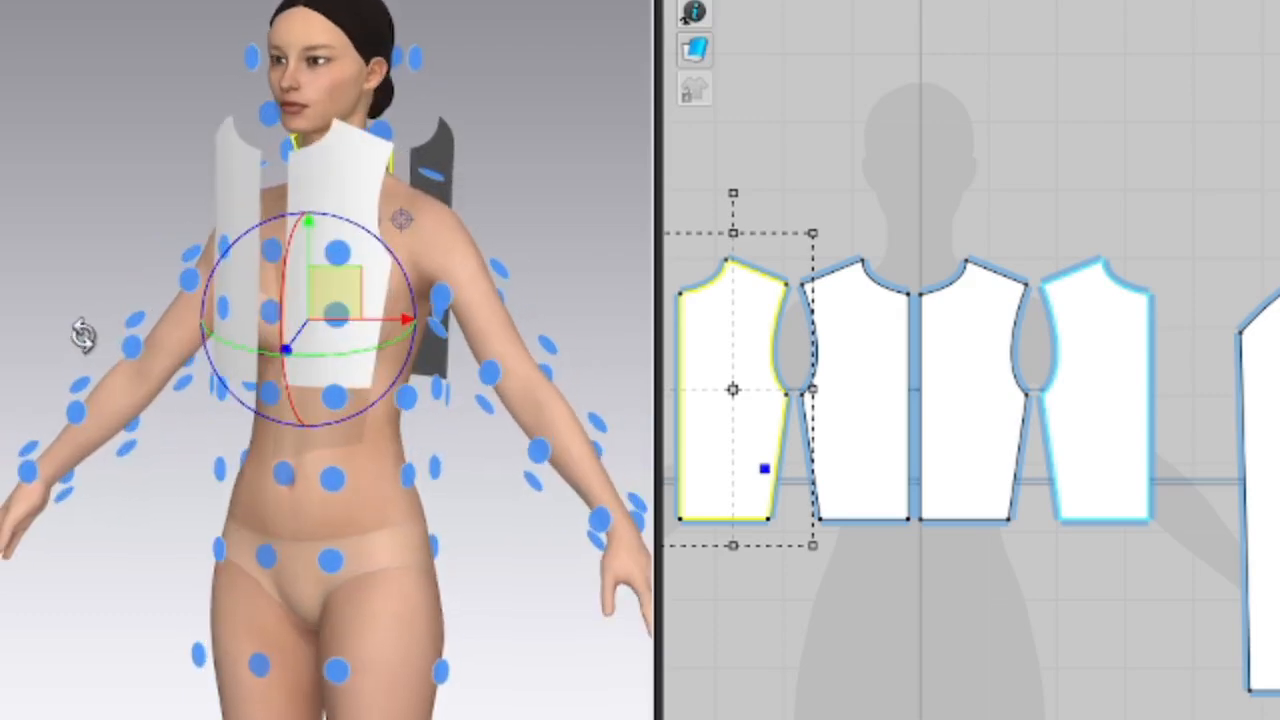
click(357, 196)
drag(330, 128, 325, 172)
right_drag(243, 389, 349, 379)
click(240, 204)
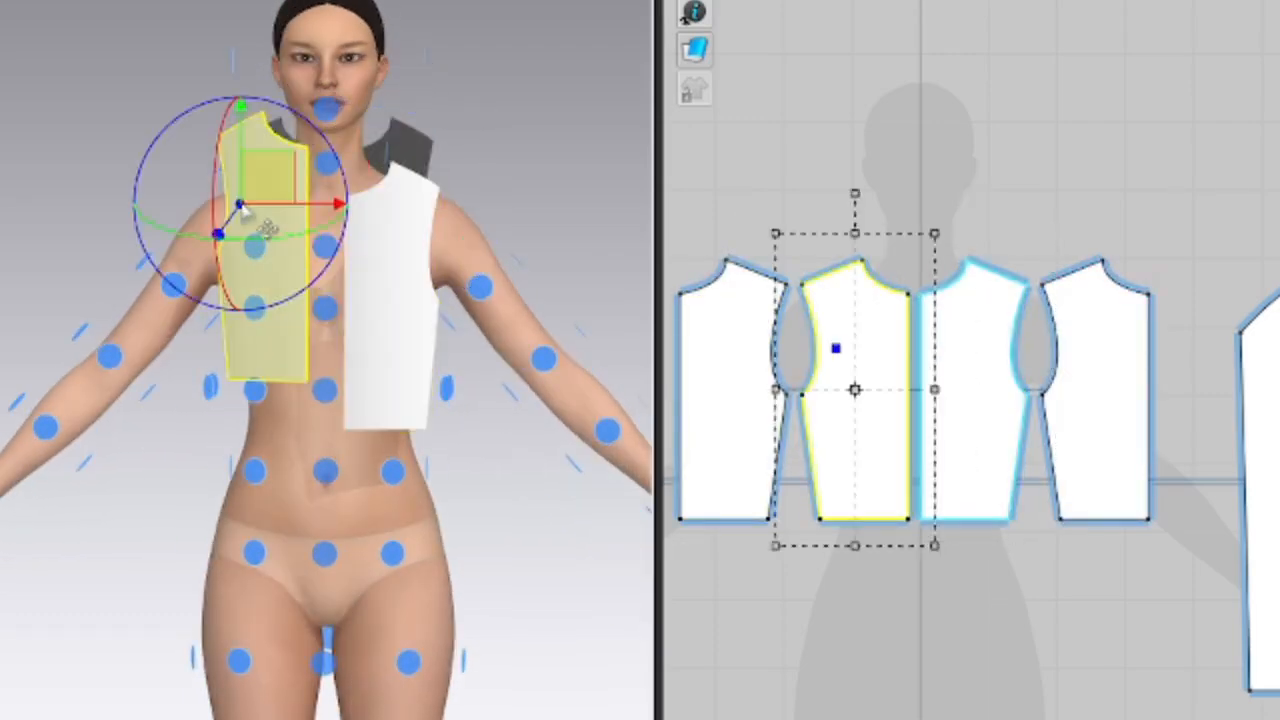
drag(237, 150, 237, 195)
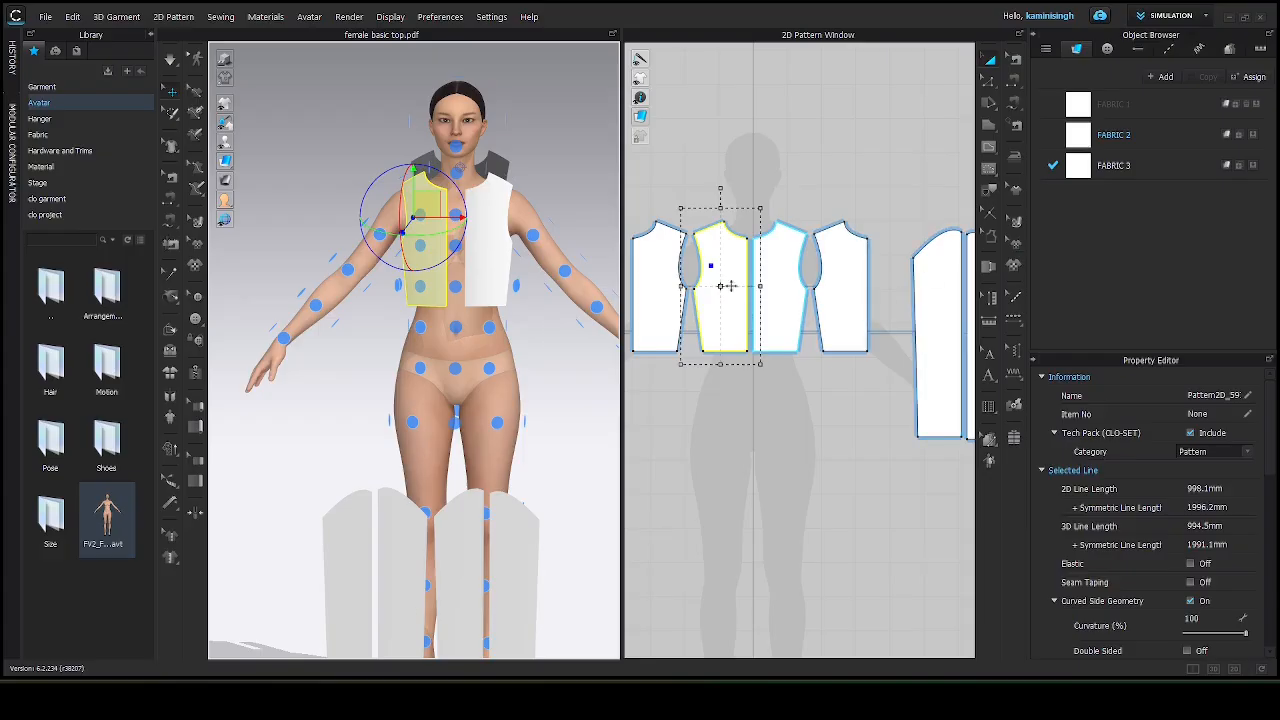
Place the sleeve piece around the avatar's arm using the arm arrangement point.
click(939, 302)
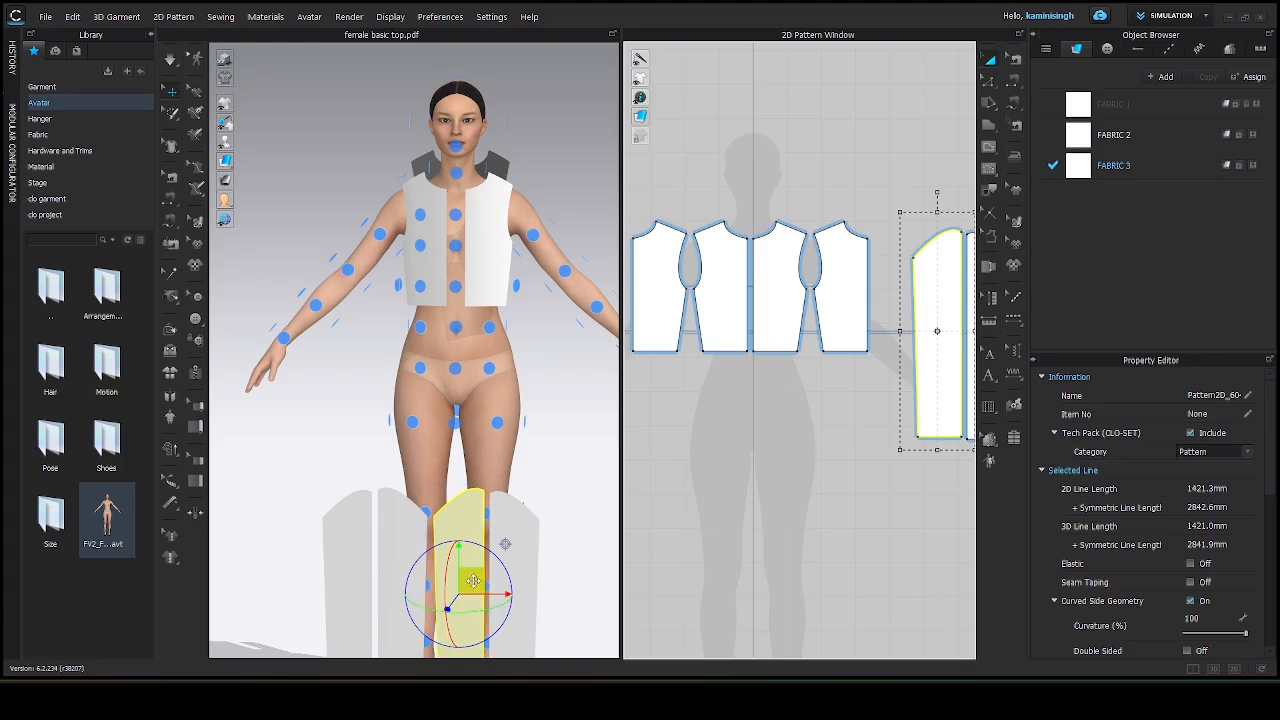
drag(473, 580, 535, 341)
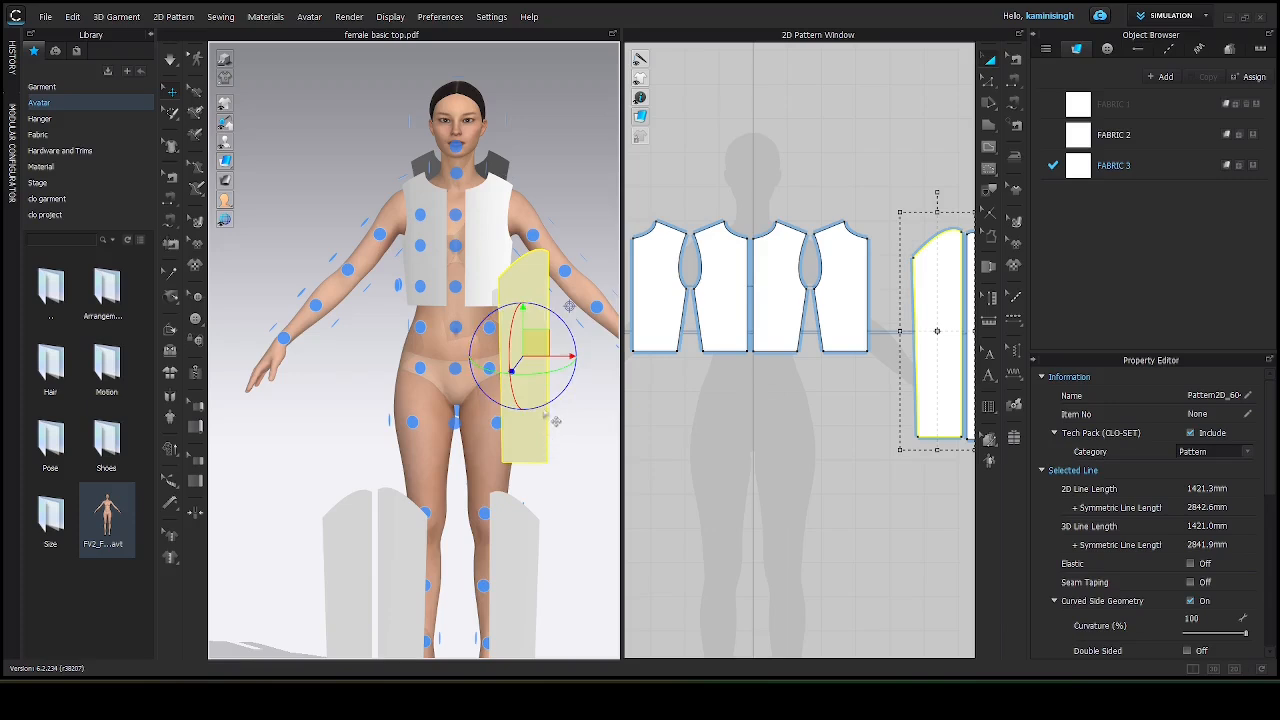
drag(540, 408, 603, 387)
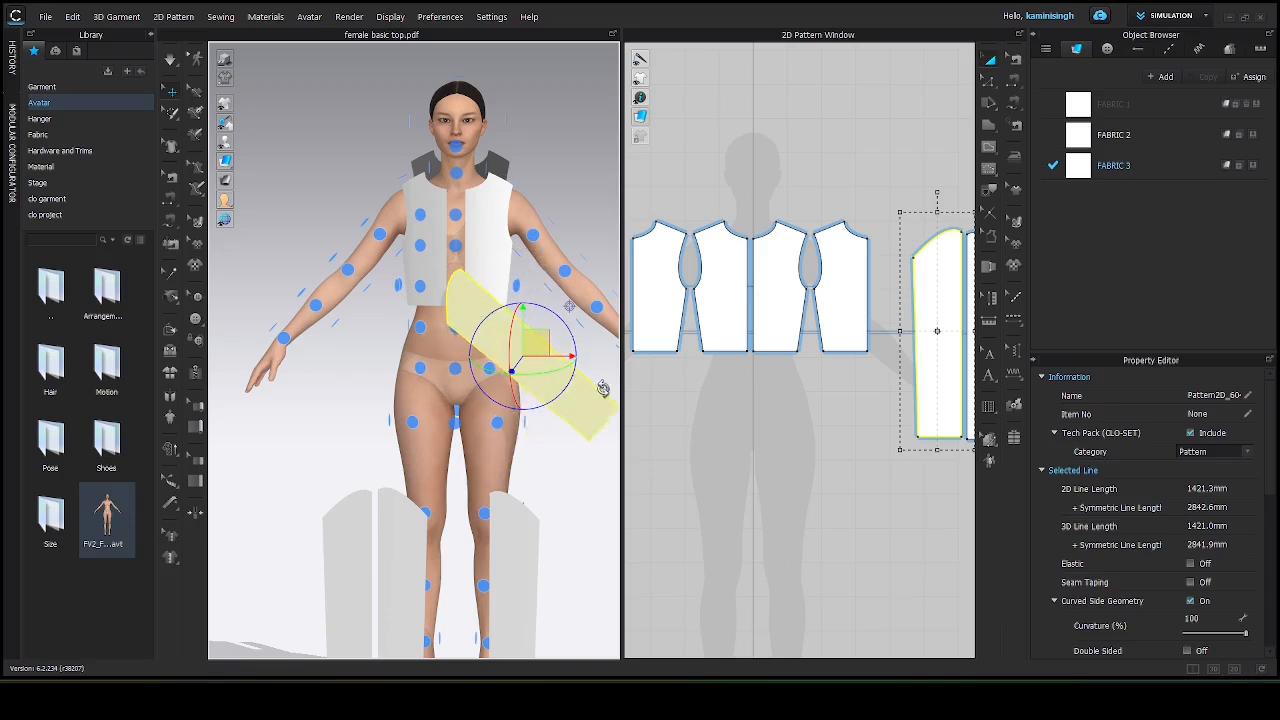
drag(539, 343, 490, 320)
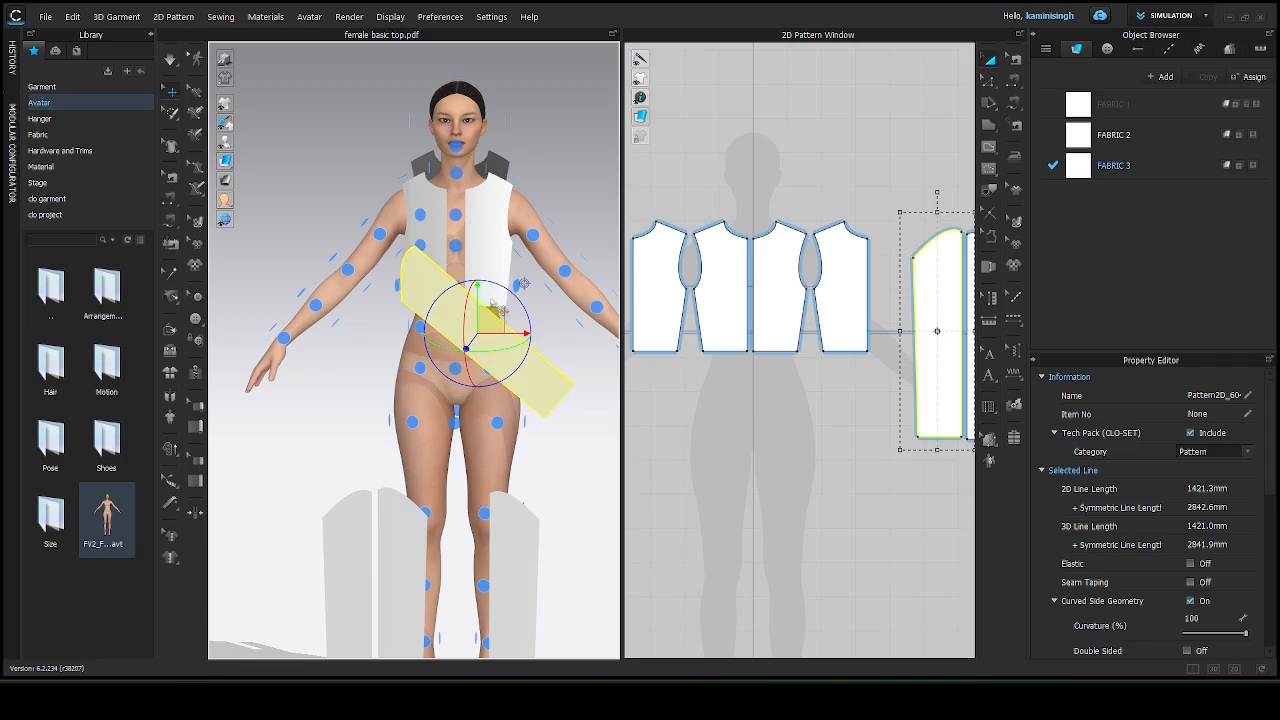
drag(494, 307, 524, 373)
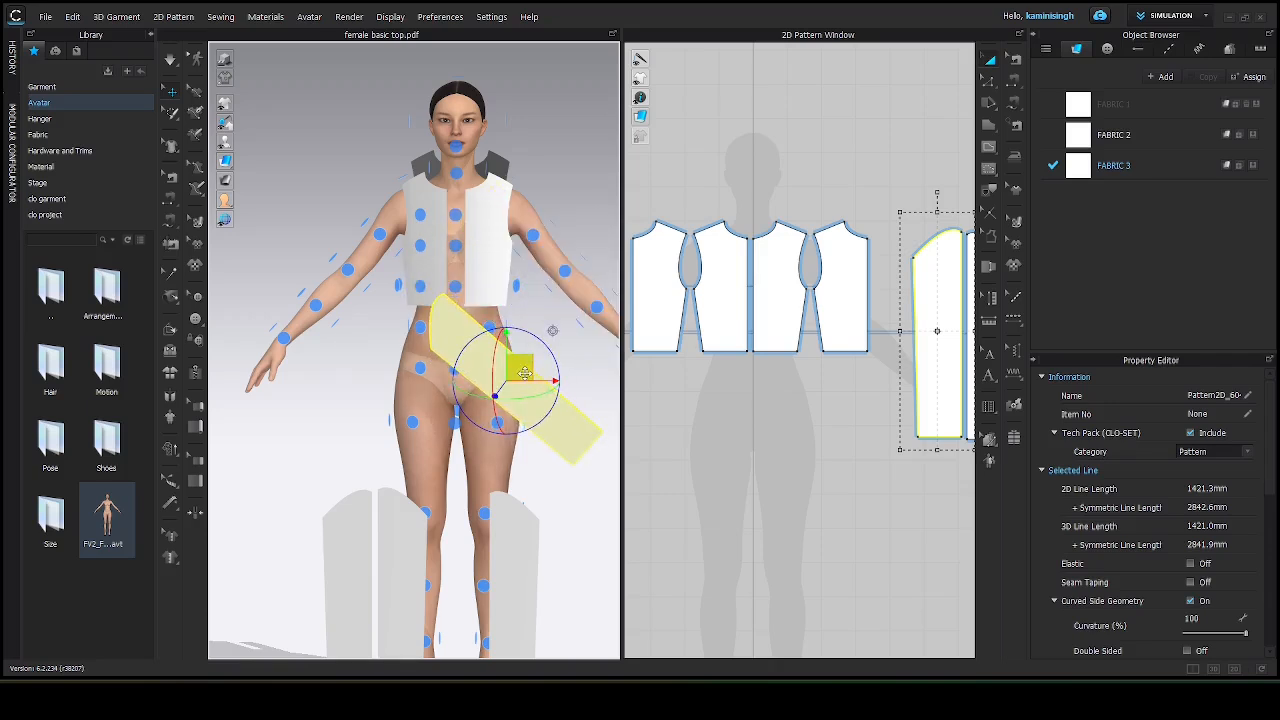
click(564, 272)
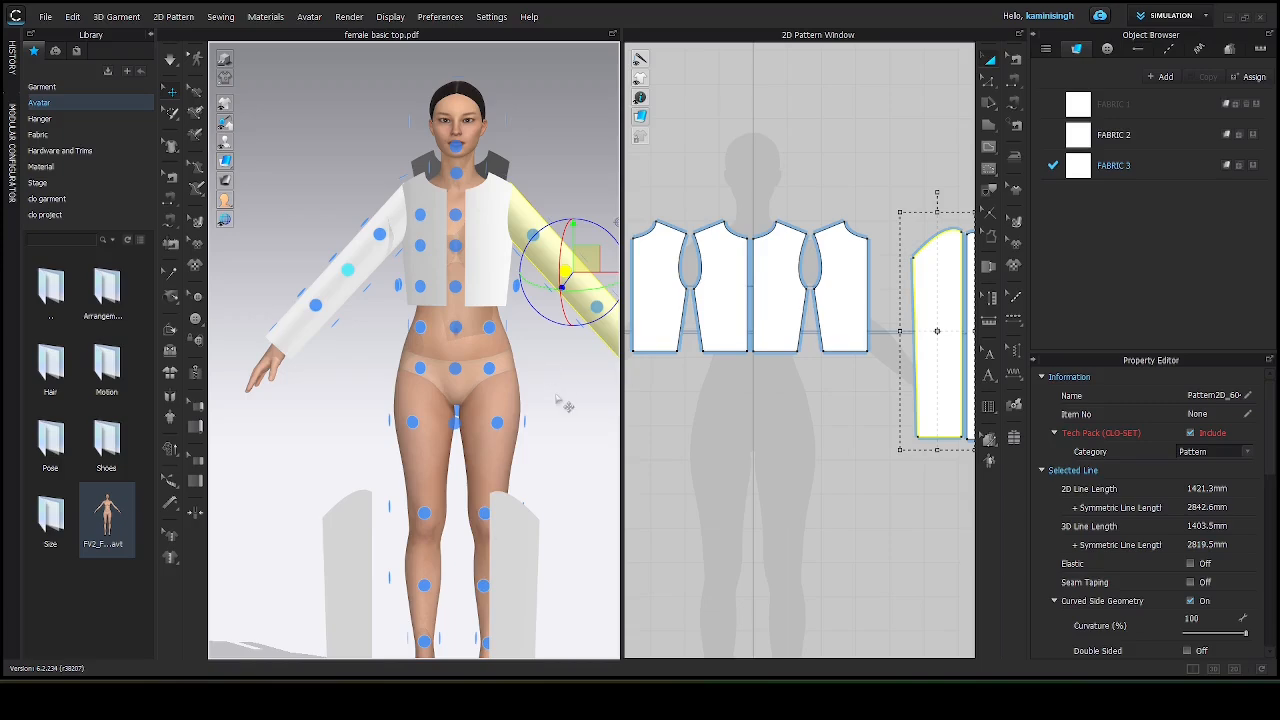
Place the second sleeve piece around the avatar's other arm using that arm's arrangement point.
right_drag(565, 405, 528, 391)
scroll(443, 330, up, 2)
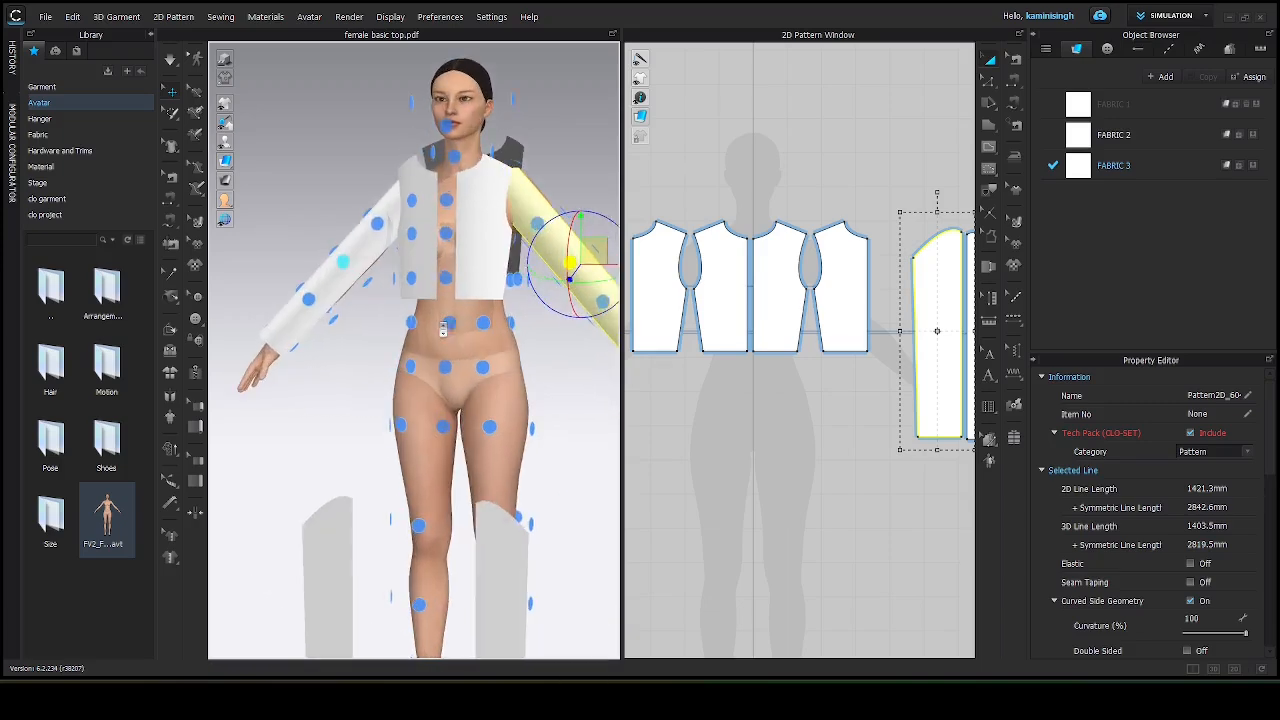
scroll(443, 331, down, 2)
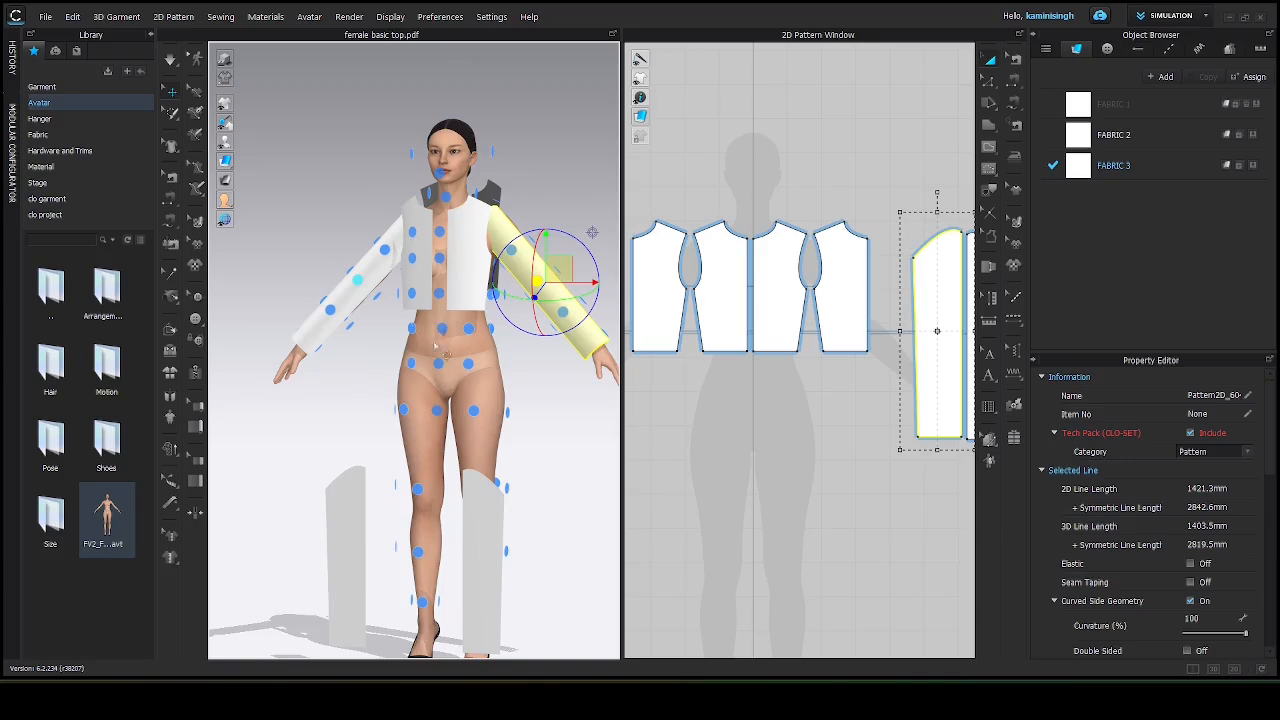
click(487, 558)
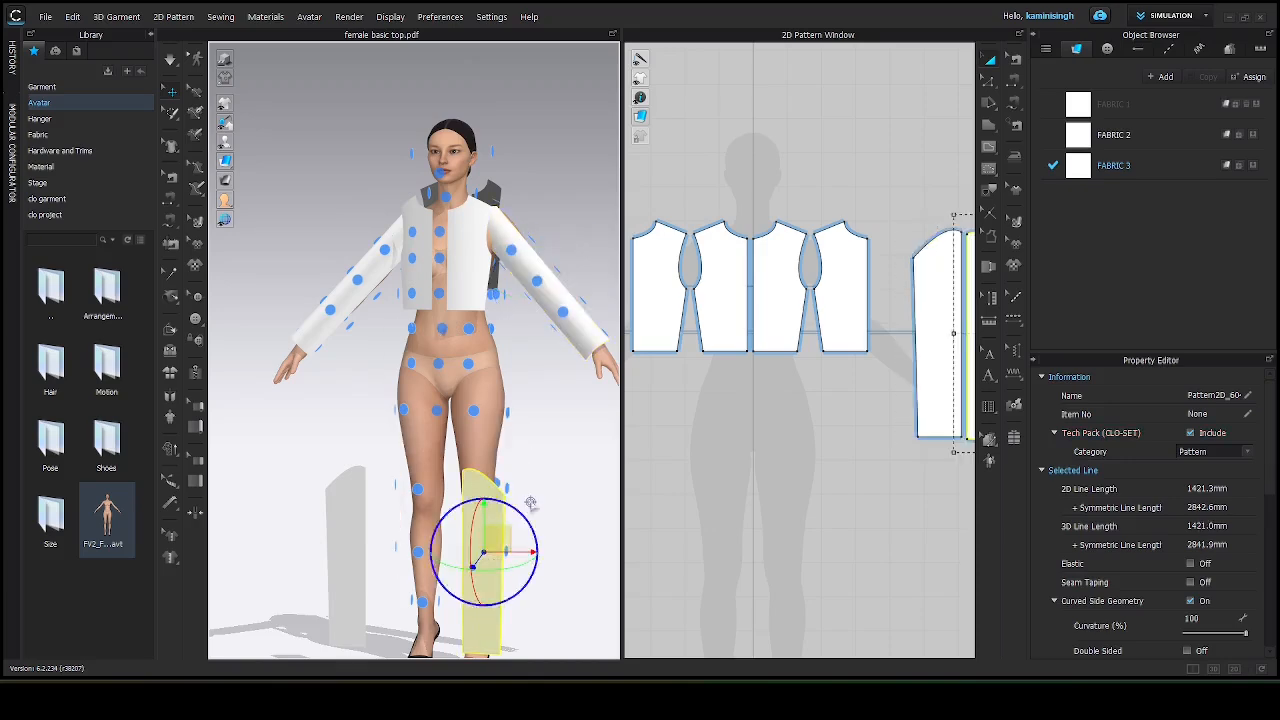
right_drag(576, 453, 295, 458)
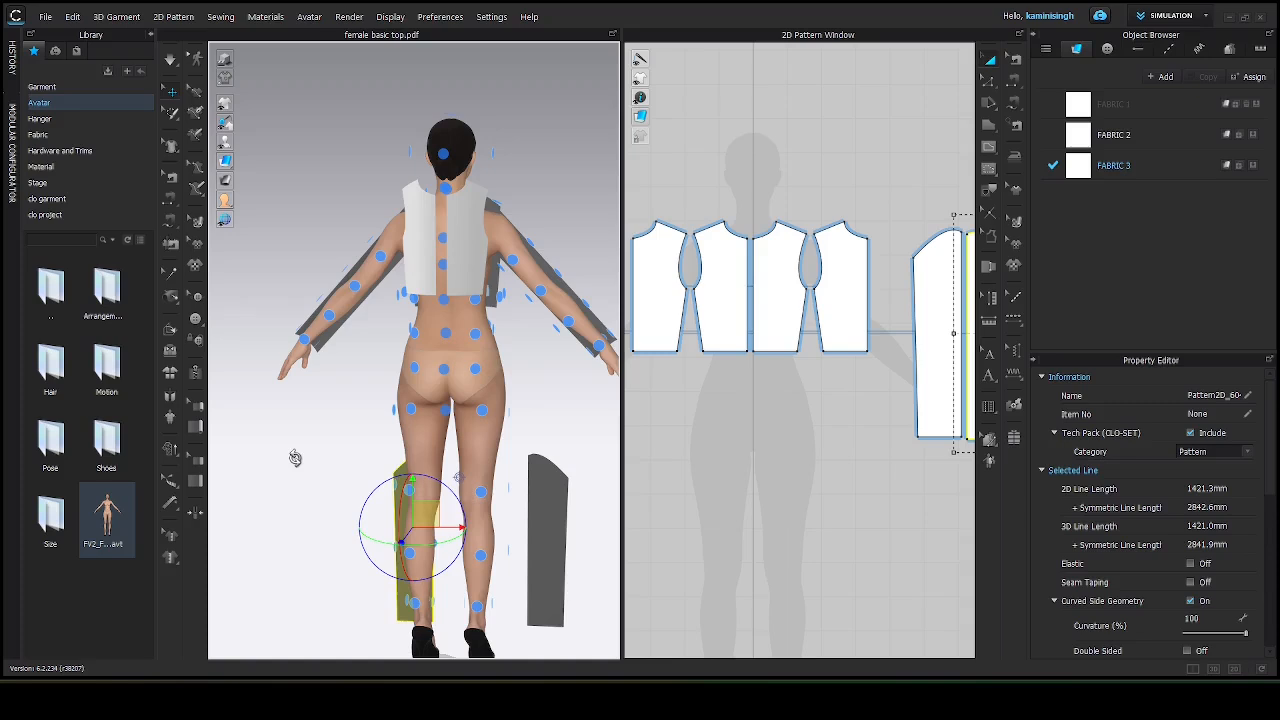
click(357, 288)
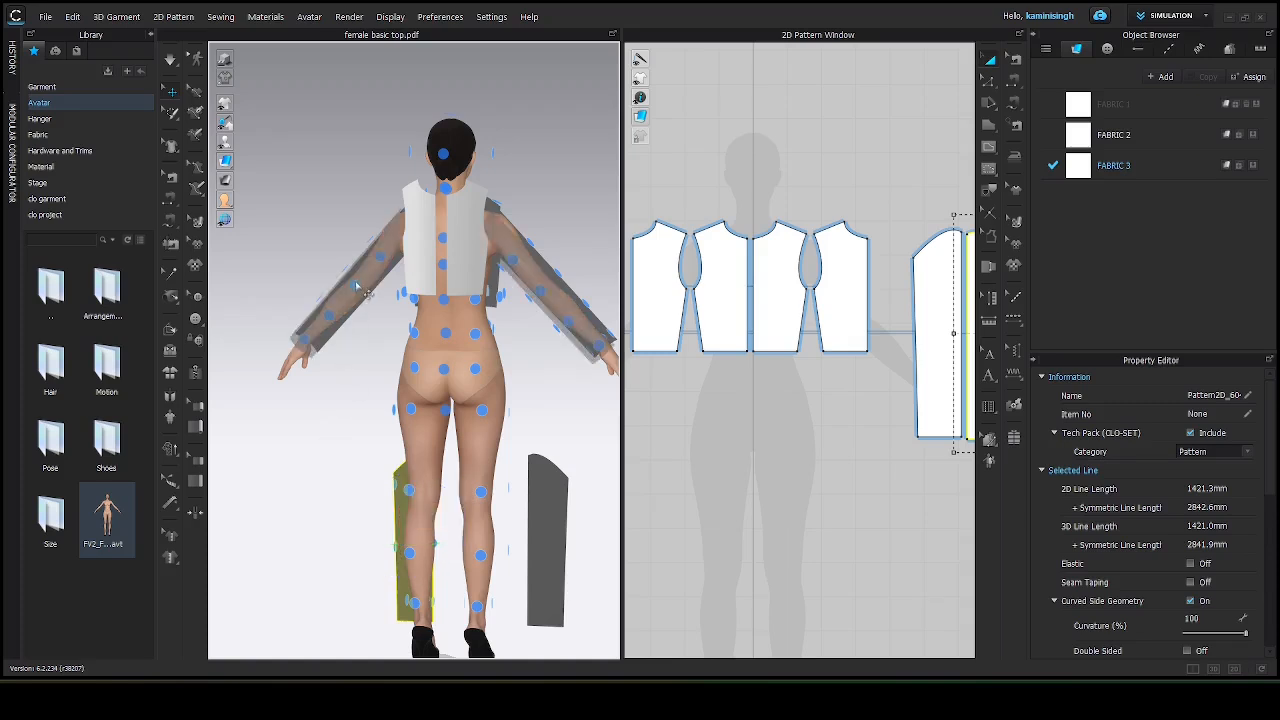
Sew the center front edges of the two front bodice pieces together with Segment Sewing.
click(357, 288)
right_drag(357, 288, 350, 383)
click(286, 216)
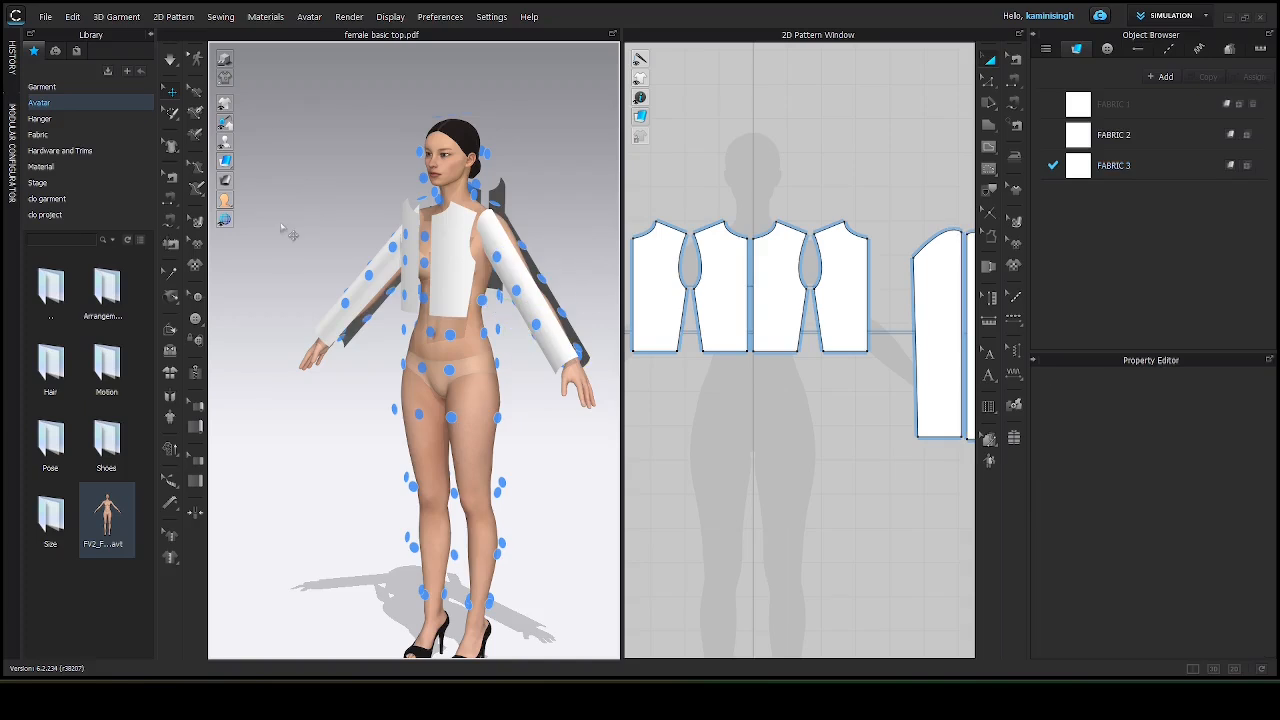
right_drag(345, 248, 338, 246)
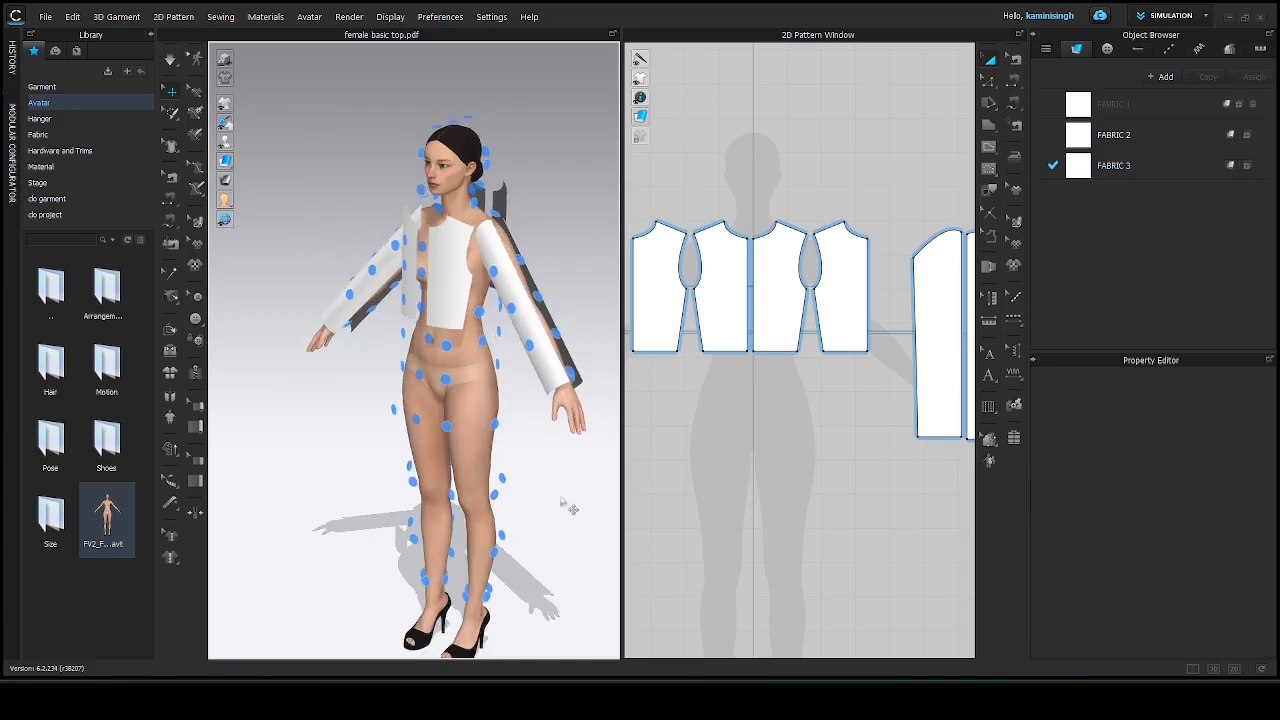
key(2)
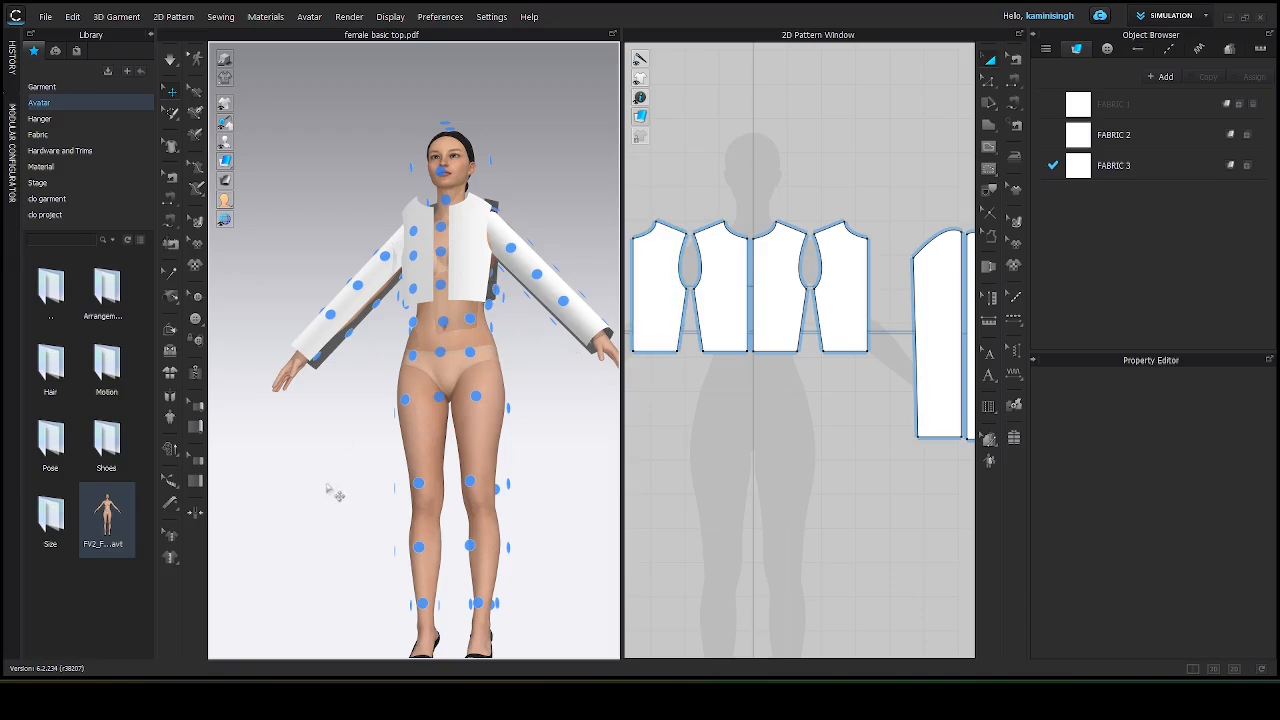
right_drag(331, 509, 369, 549)
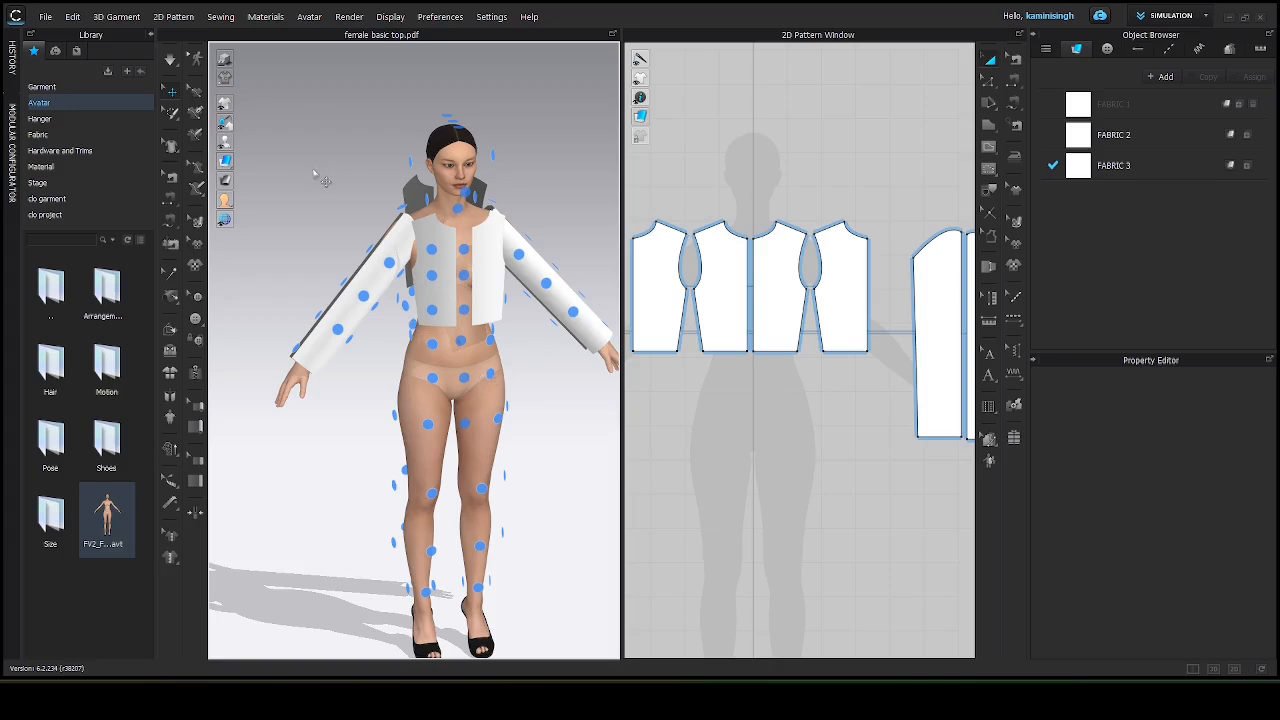
middle_drag(313, 171, 283, 160)
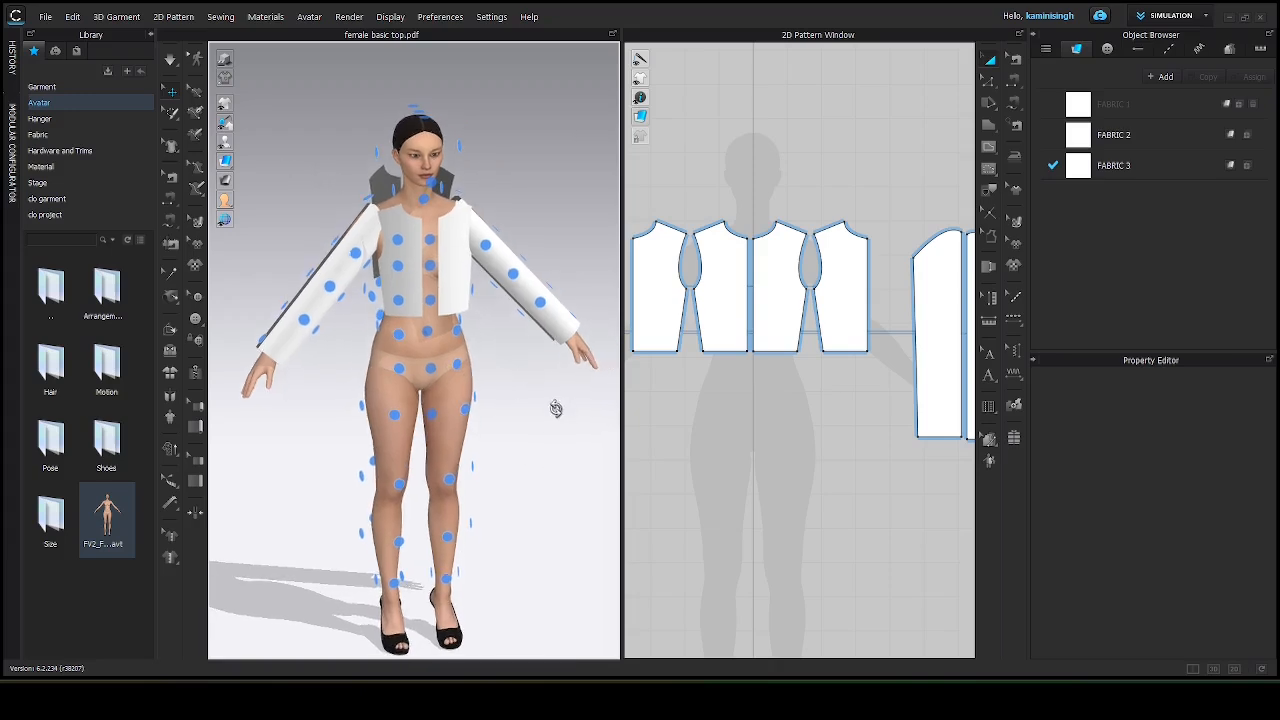
mouse_move(560, 408)
right_down()
mouse_move(420, 420)
mouse_move(288, 402)
mouse_move(560, 391)
mouse_move(554, 406)
right_up()
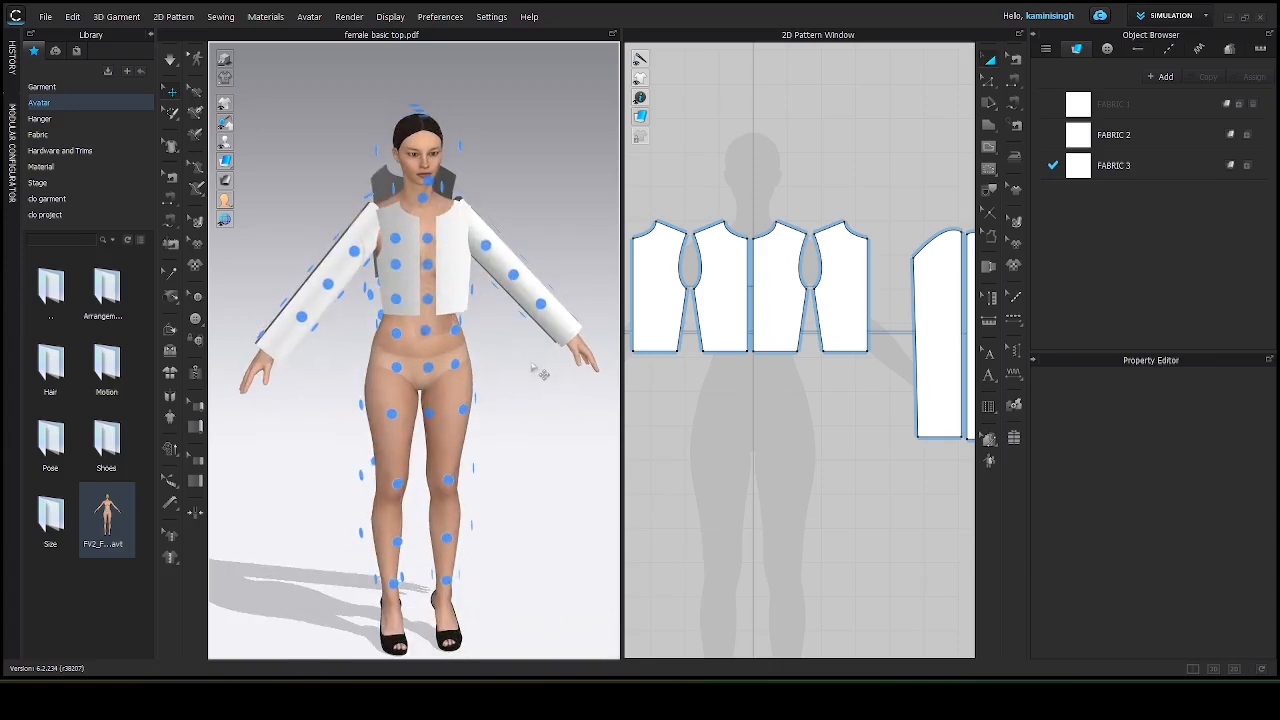
key(n)
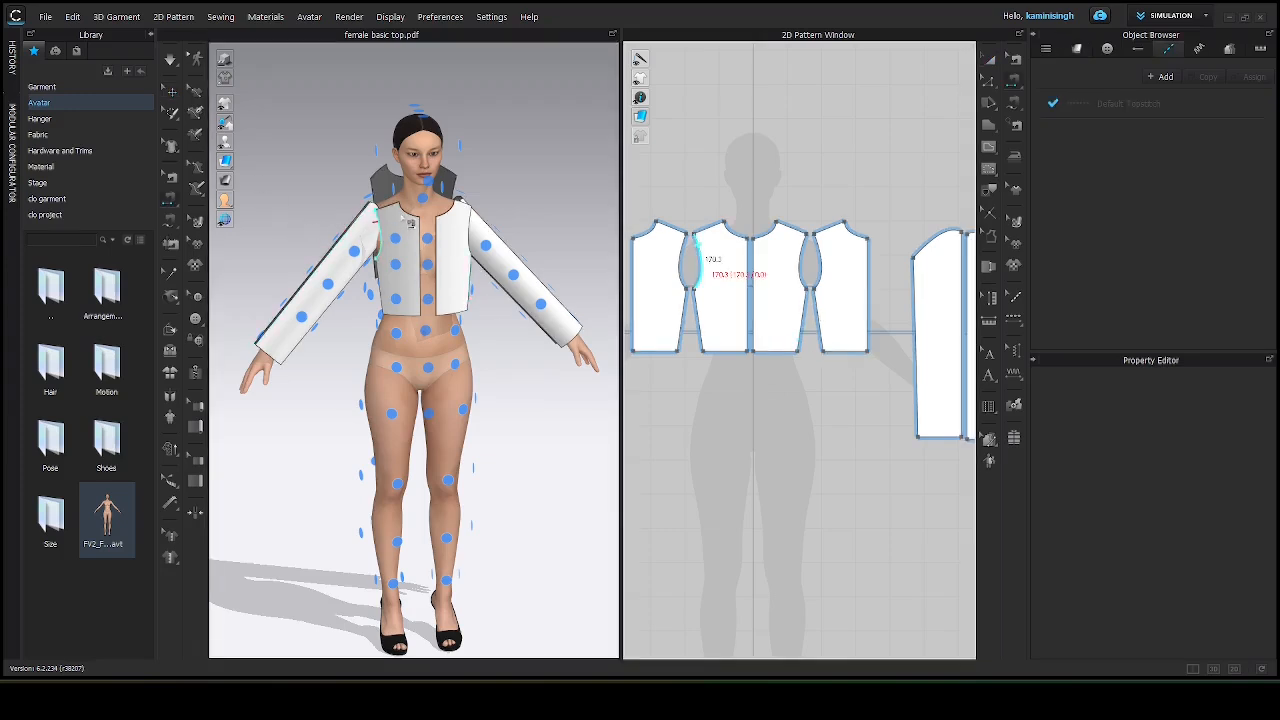
scroll(504, 364, up, 4)
click(416, 245)
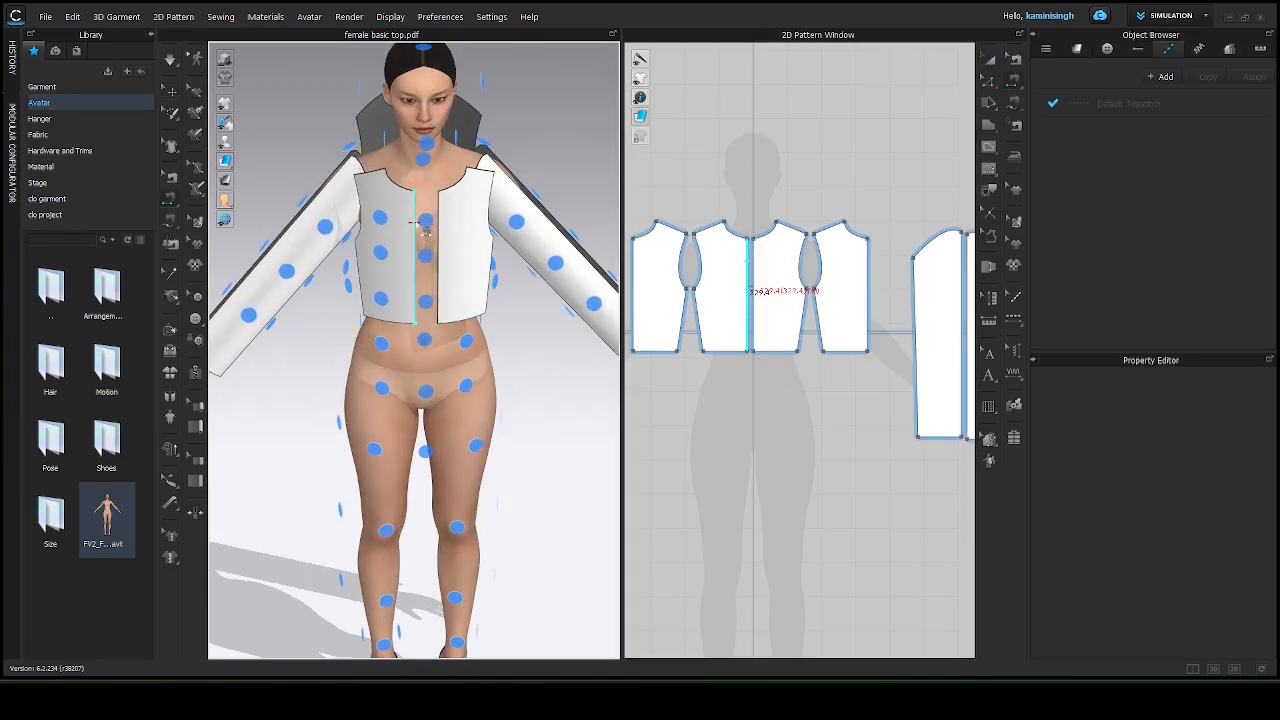
click(438, 250)
Sew each sleeve's two long edges together to close the underarm seams of both sleeves.
right_drag(463, 250, 309, 249)
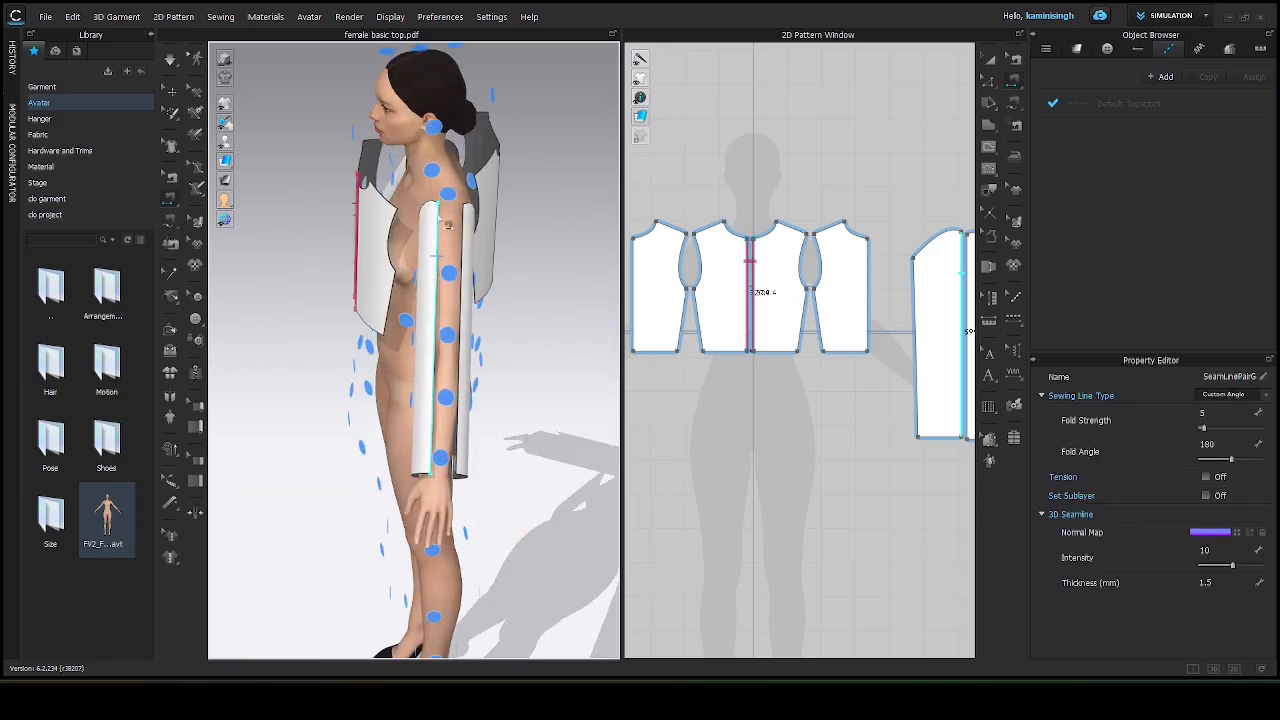
click(438, 228)
click(462, 231)
click(464, 231)
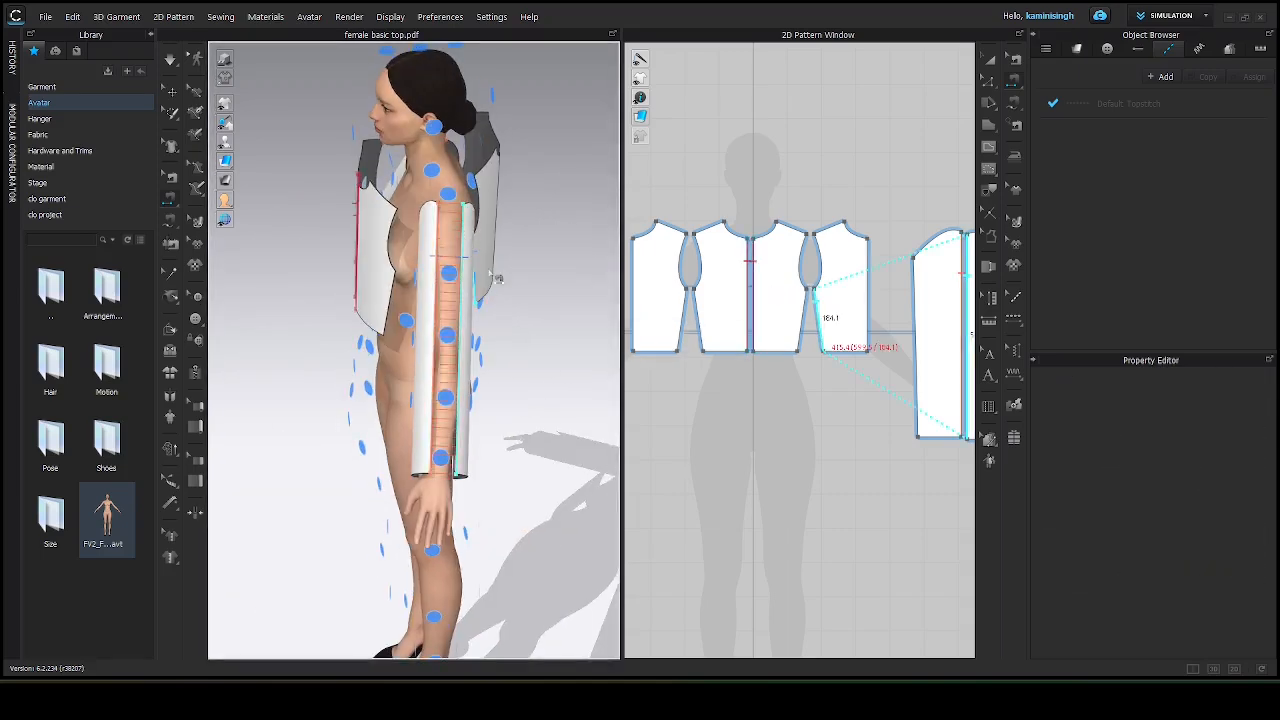
right_drag(476, 233, 382, 222)
scroll(334, 338, up, 3)
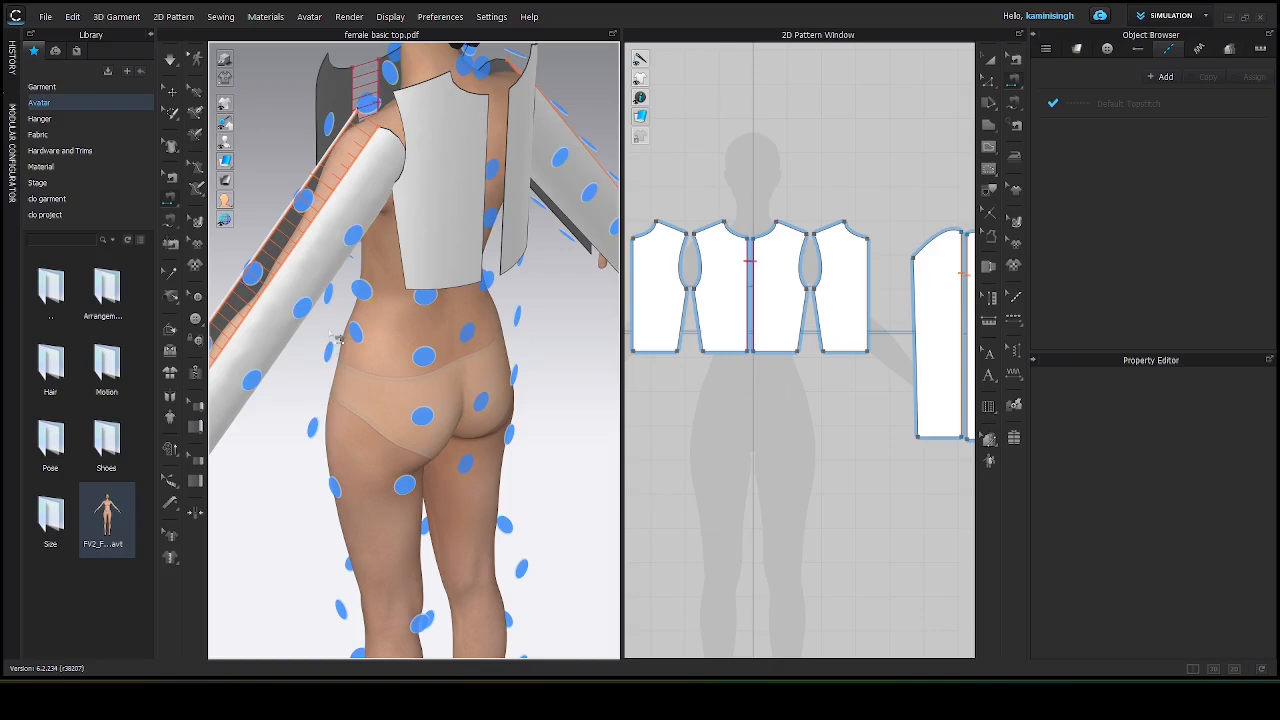
right_drag(298, 402, 372, 214)
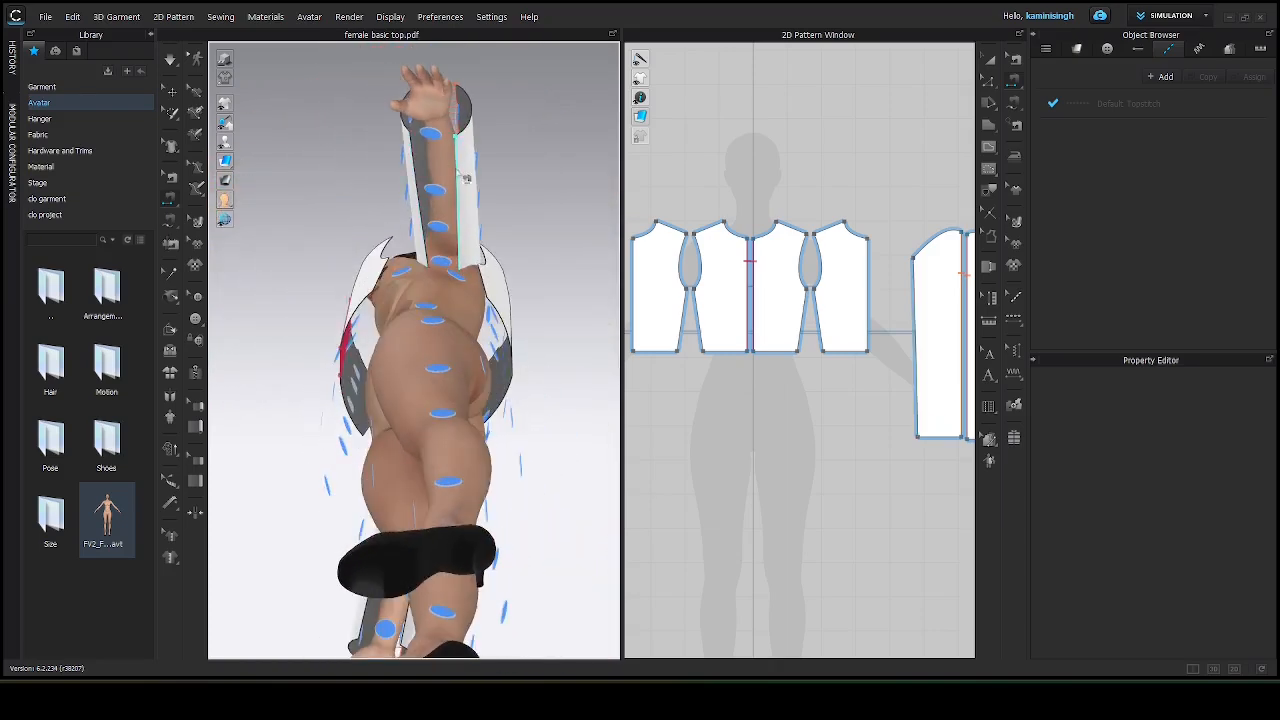
click(464, 200)
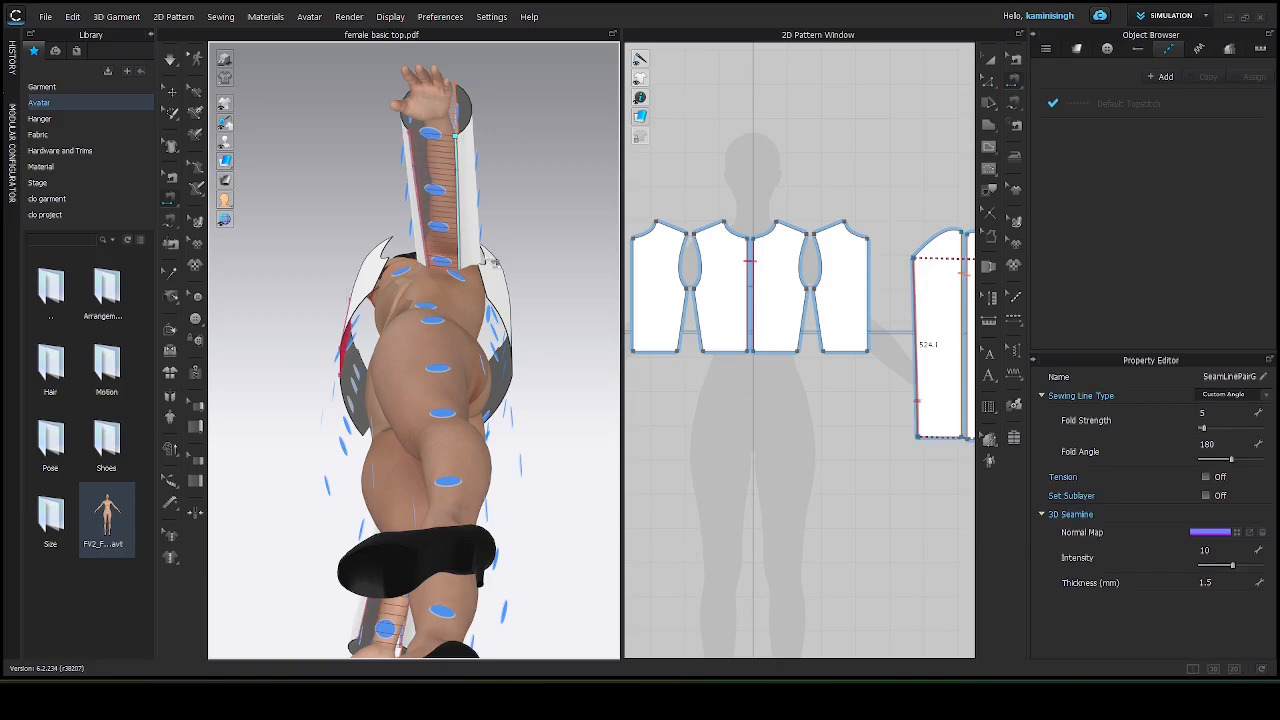
right_drag(489, 257, 396, 450)
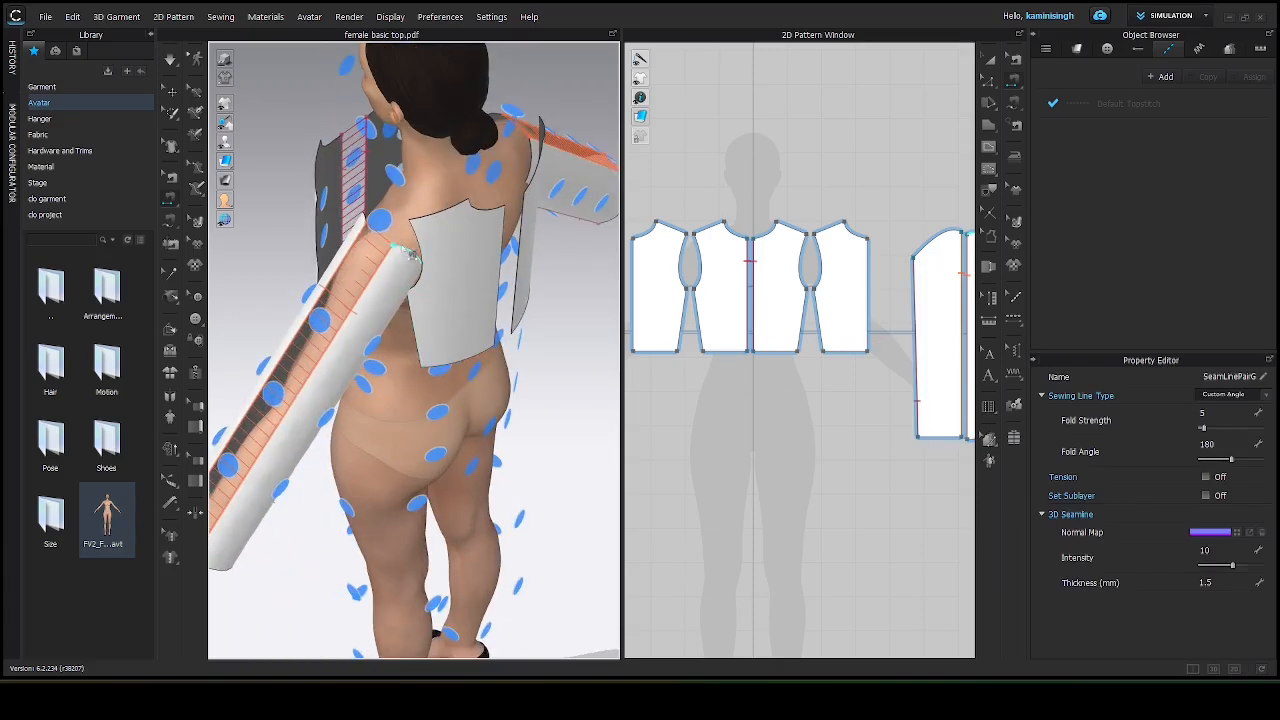
Sew the shoulder seams between the front and back bodice pieces.
click(406, 249)
click(421, 236)
right_drag(348, 258, 427, 287)
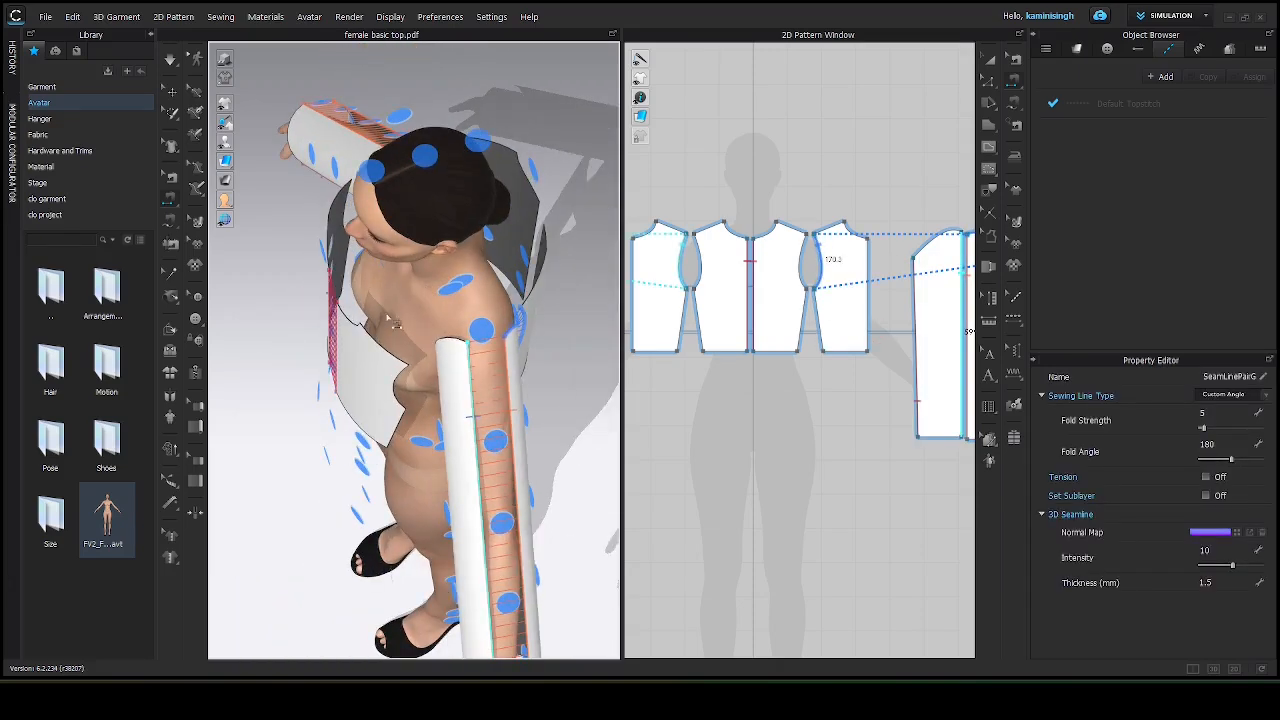
click(407, 364)
right_drag(409, 367, 415, 245)
Sew the center back edges of the two back bodice pieces together.
click(413, 343)
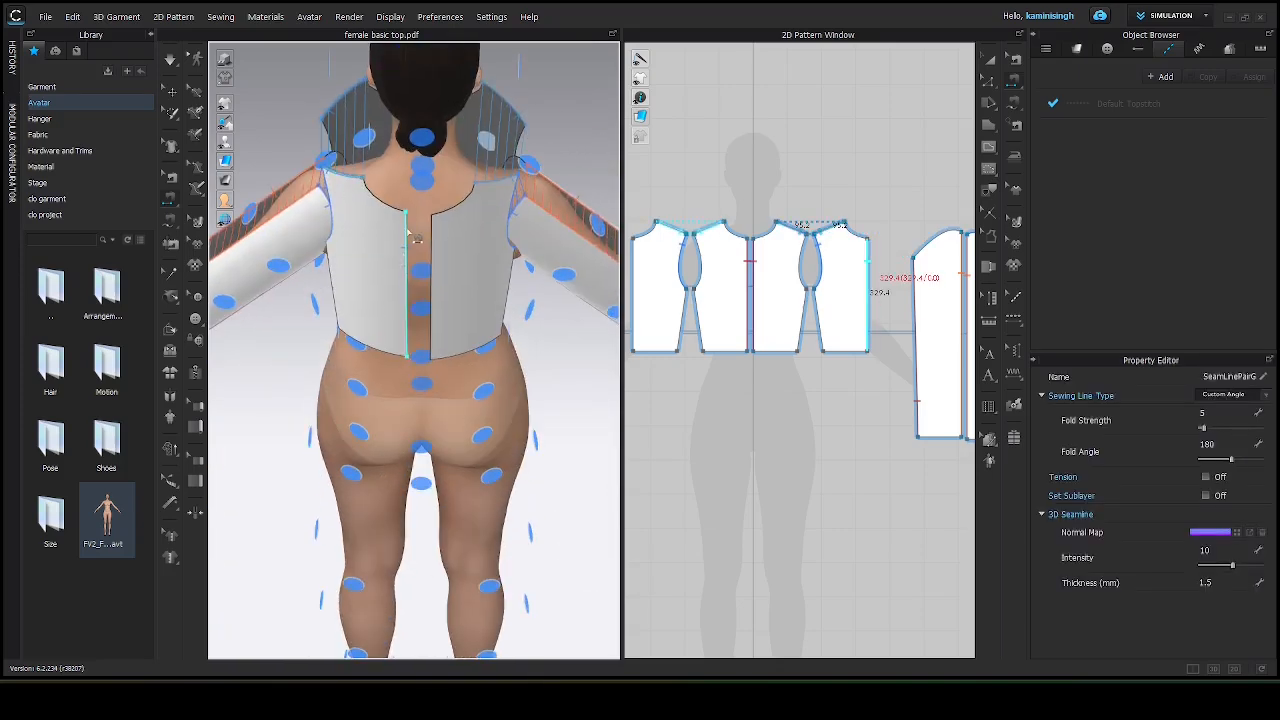
click(408, 240)
click(439, 252)
Sew the side seams between the front and back bodice pieces.
right_drag(390, 237, 372, 245)
click(404, 218)
click(466, 256)
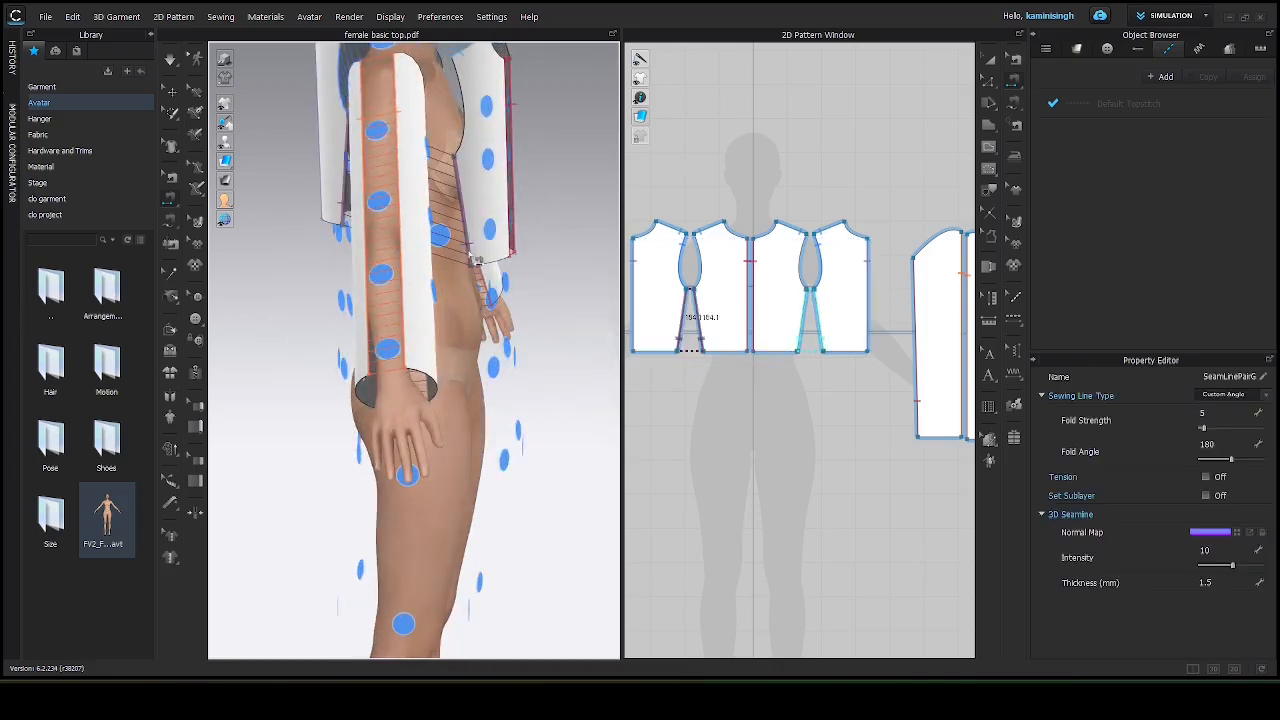
right_drag(466, 256, 620, 290)
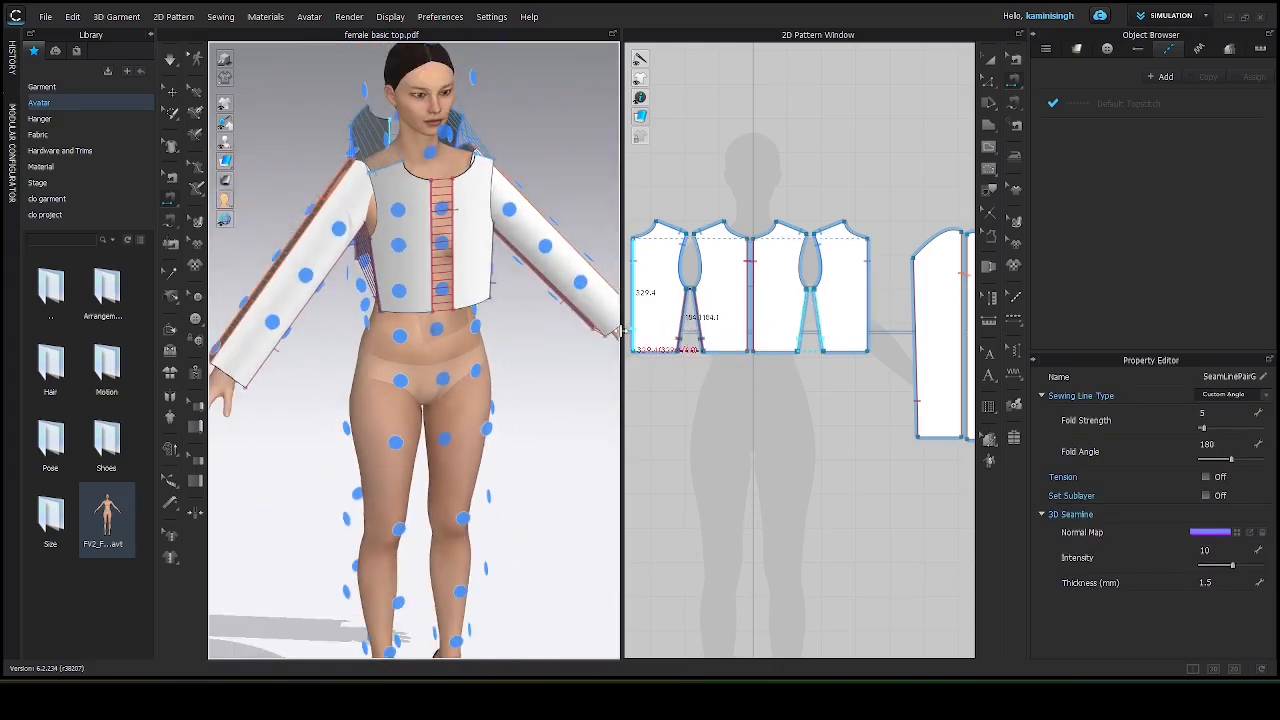
Widen the 3D window and sew the bodice armhole to the sleeve's top edge.
drag(621, 290, 857, 300)
right_drag(660, 329, 500, 300)
click(530, 212)
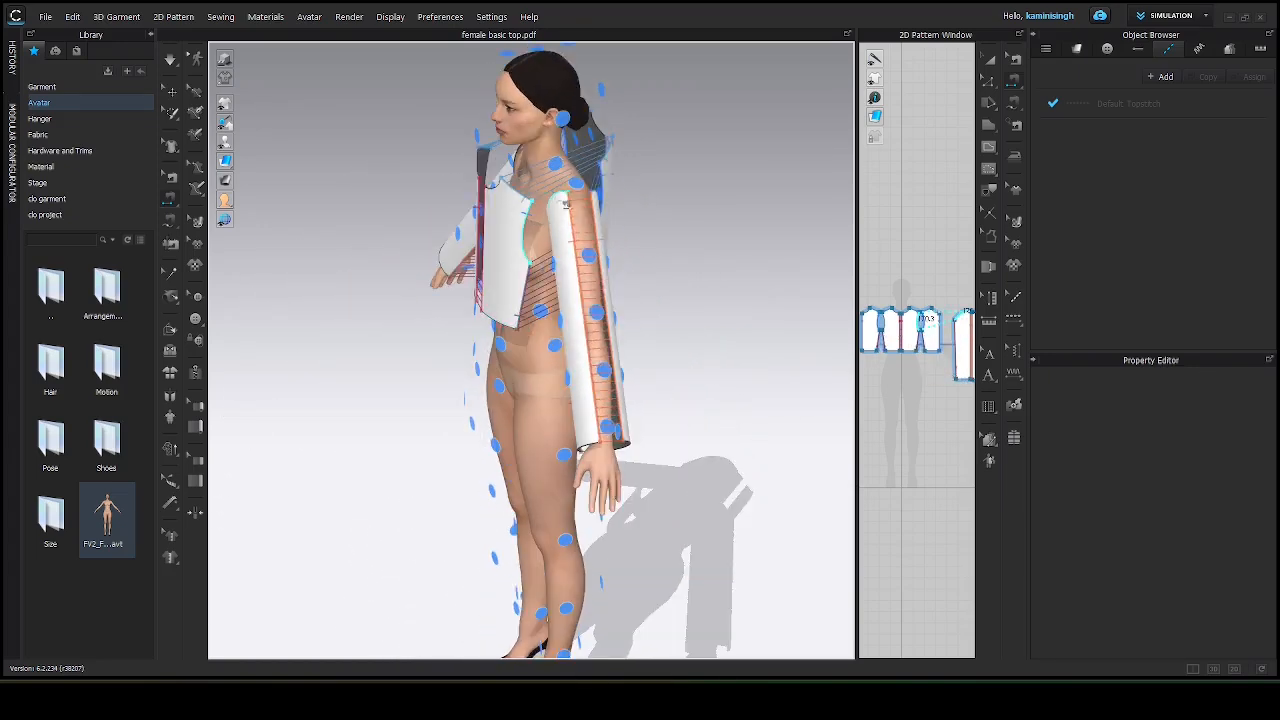
click(558, 194)
scroll(541, 243, up, 5)
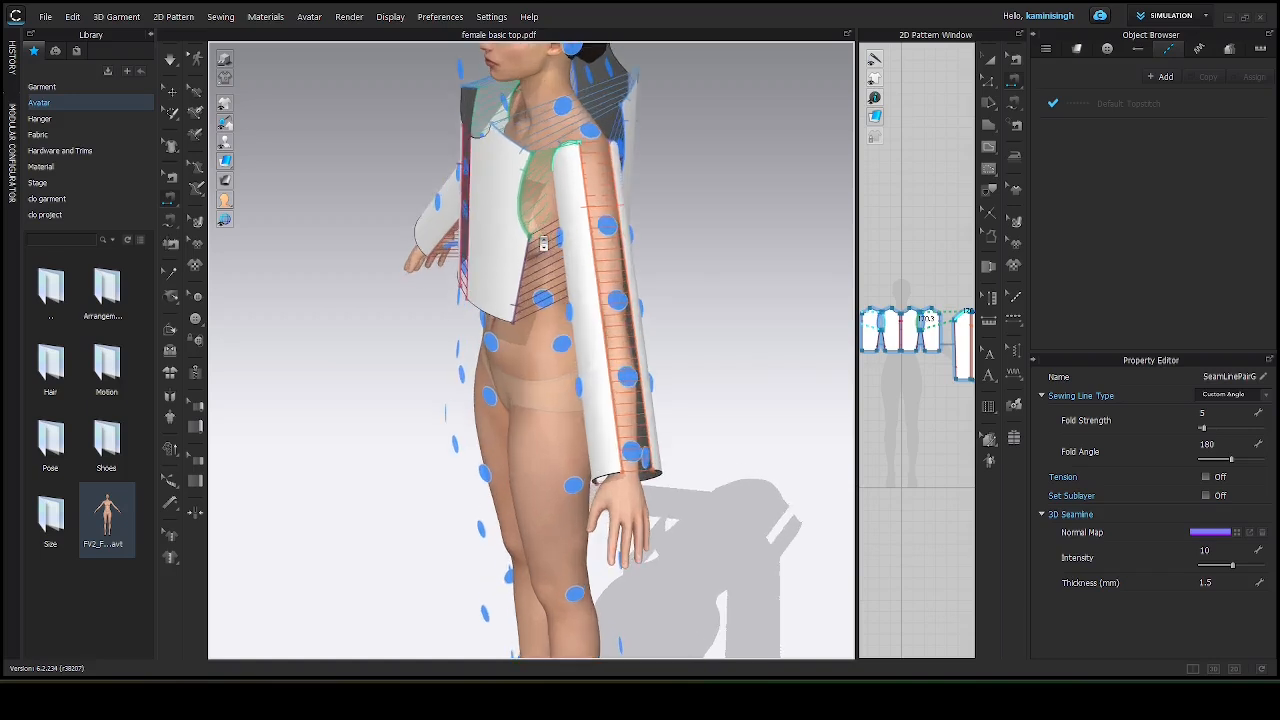
middle_drag(565, 274, 565, 301)
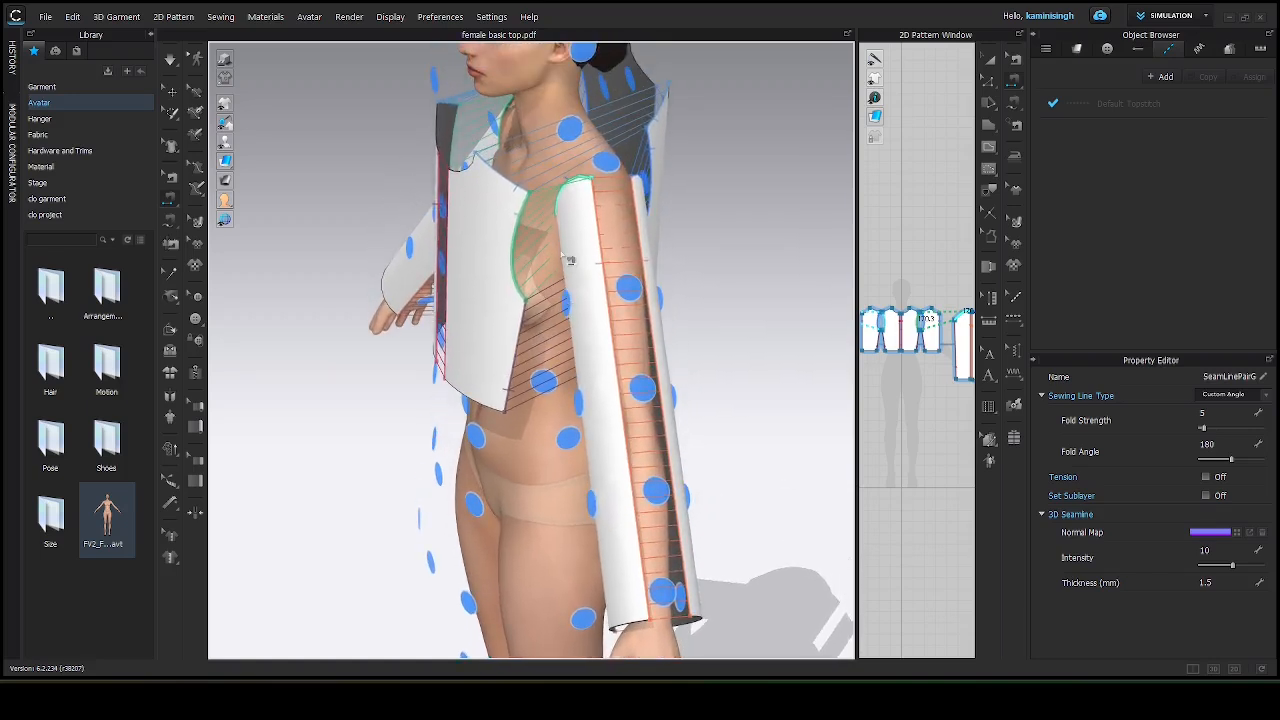
key(space)
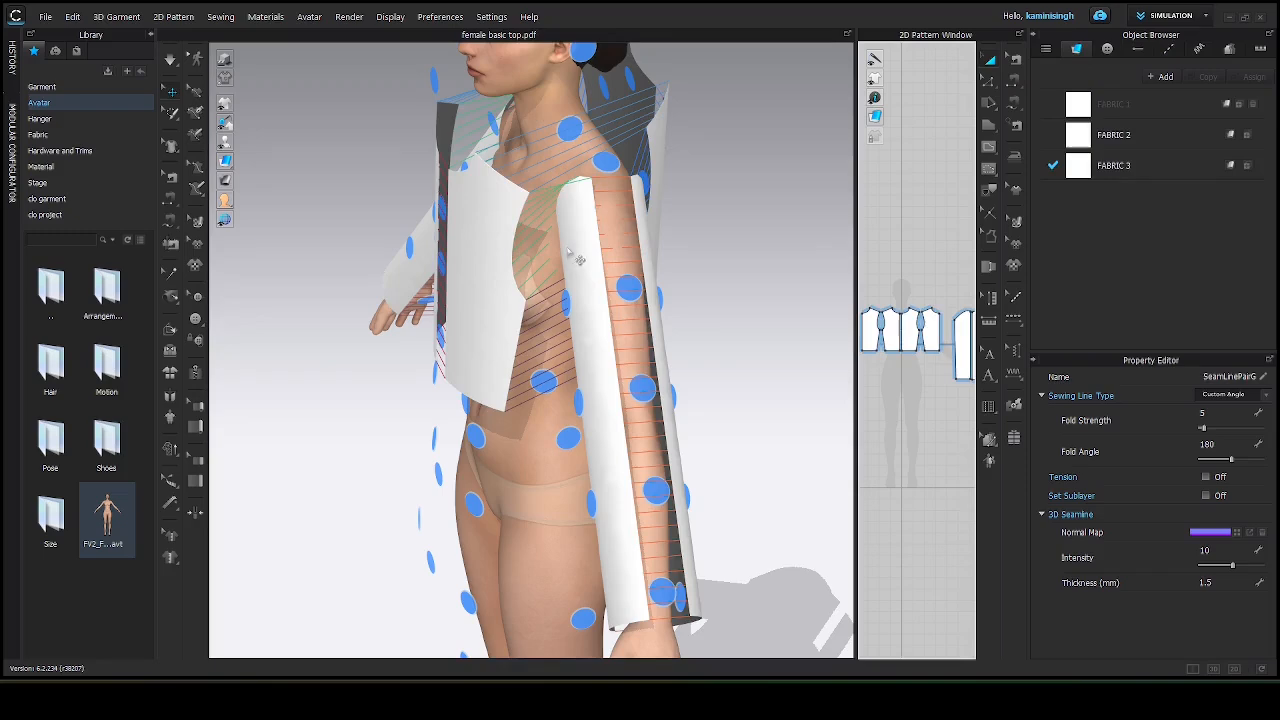
Move both sleeves slightly upward so they sit closer to the avatar's shoulders.
click(578, 258)
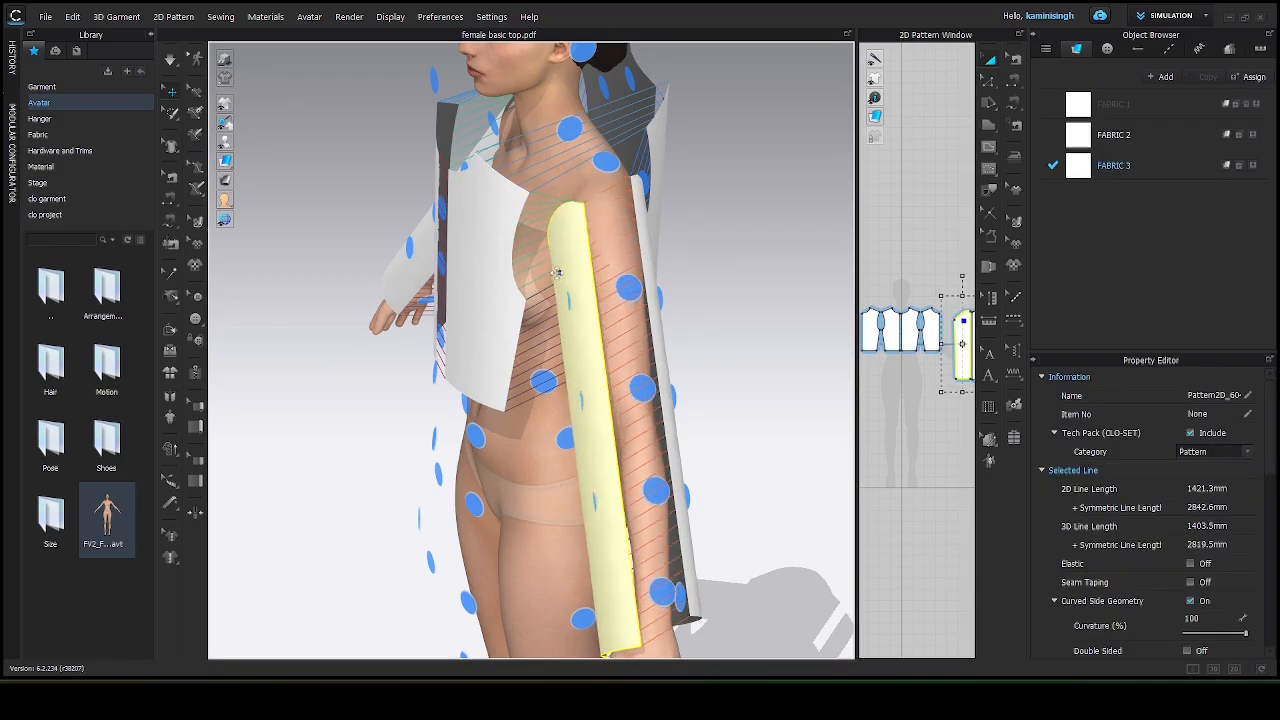
right_drag(568, 318, 612, 289)
click(656, 235)
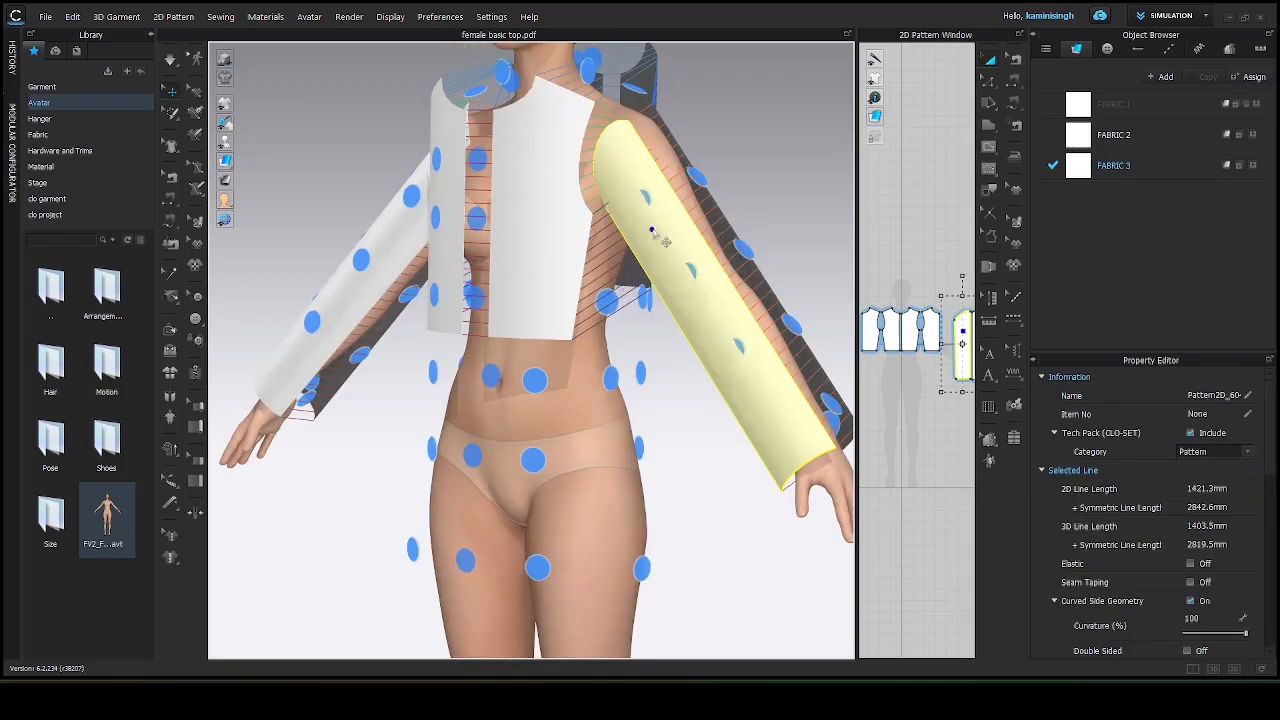
drag(655, 234, 655, 211)
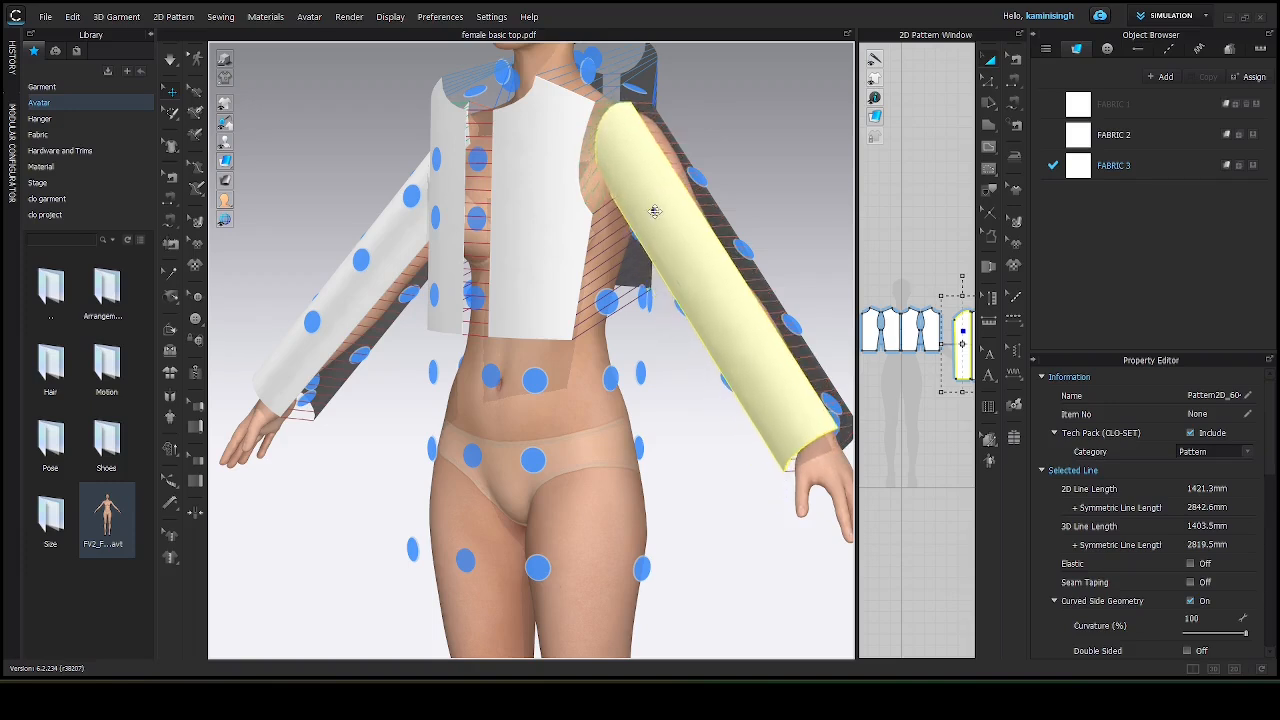
click(650, 237)
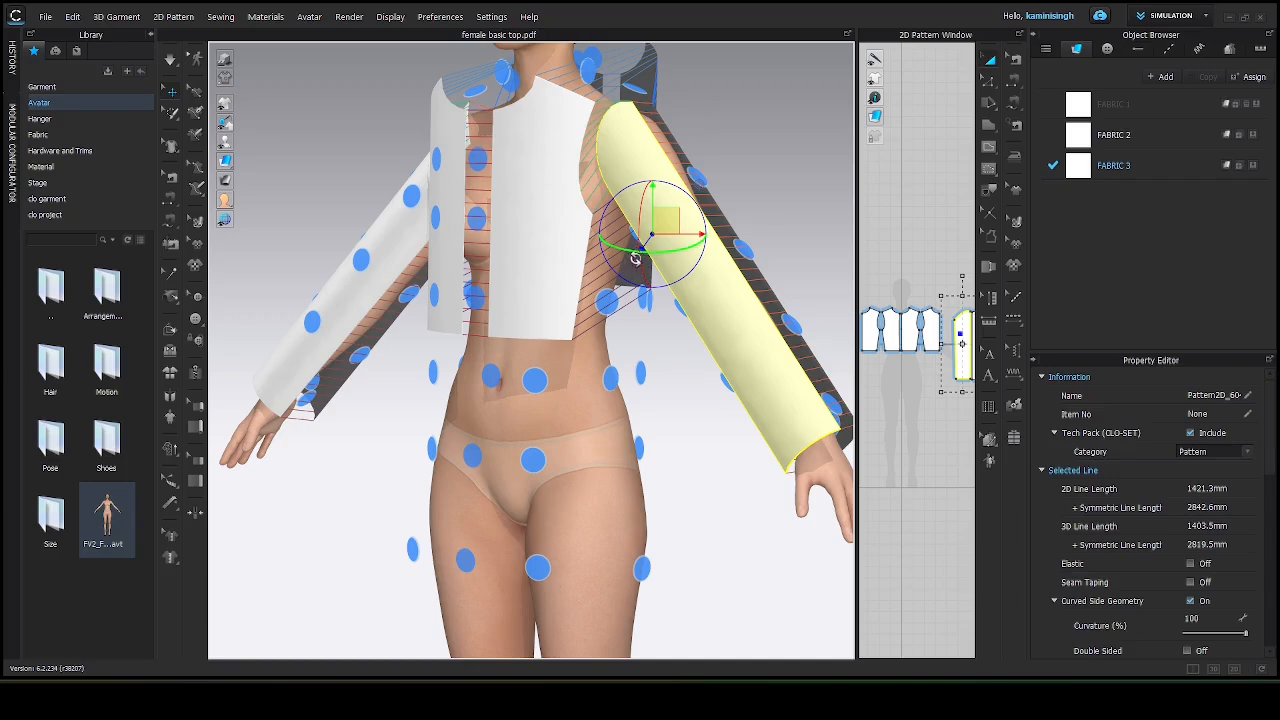
right_drag(650, 237, 509, 260)
drag(387, 213, 440, 152)
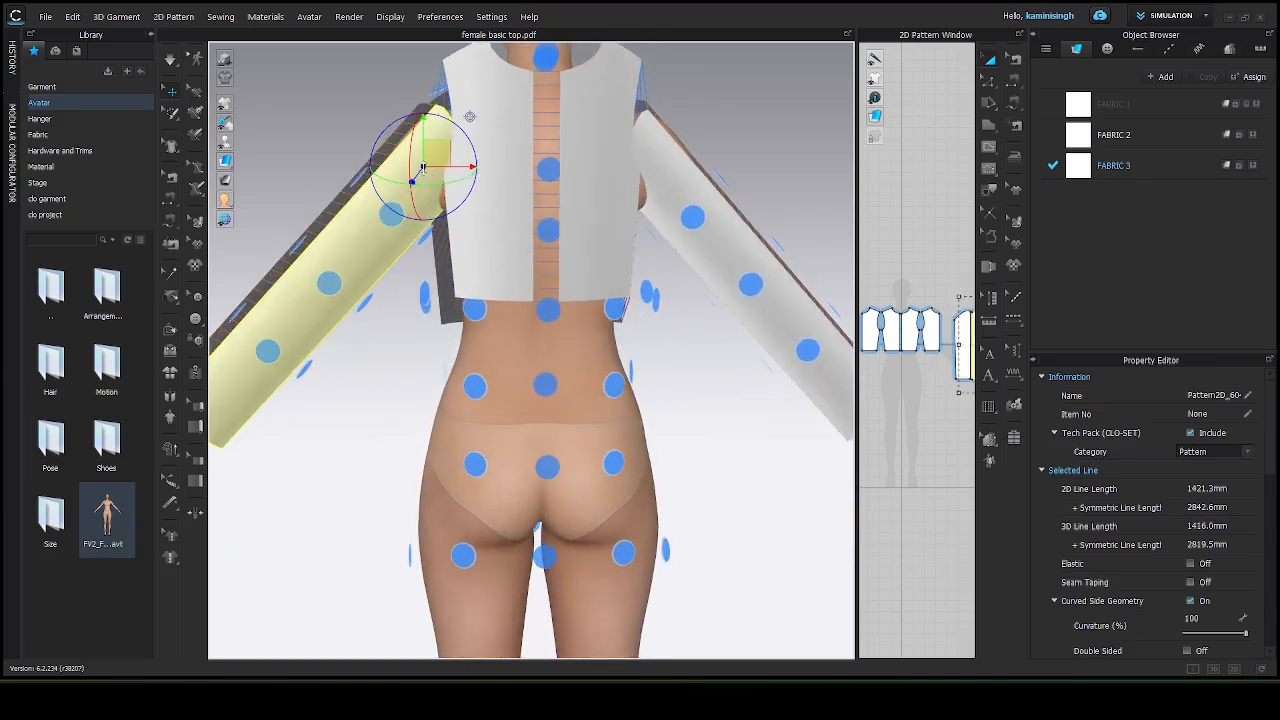
right_drag(631, 260, 522, 237)
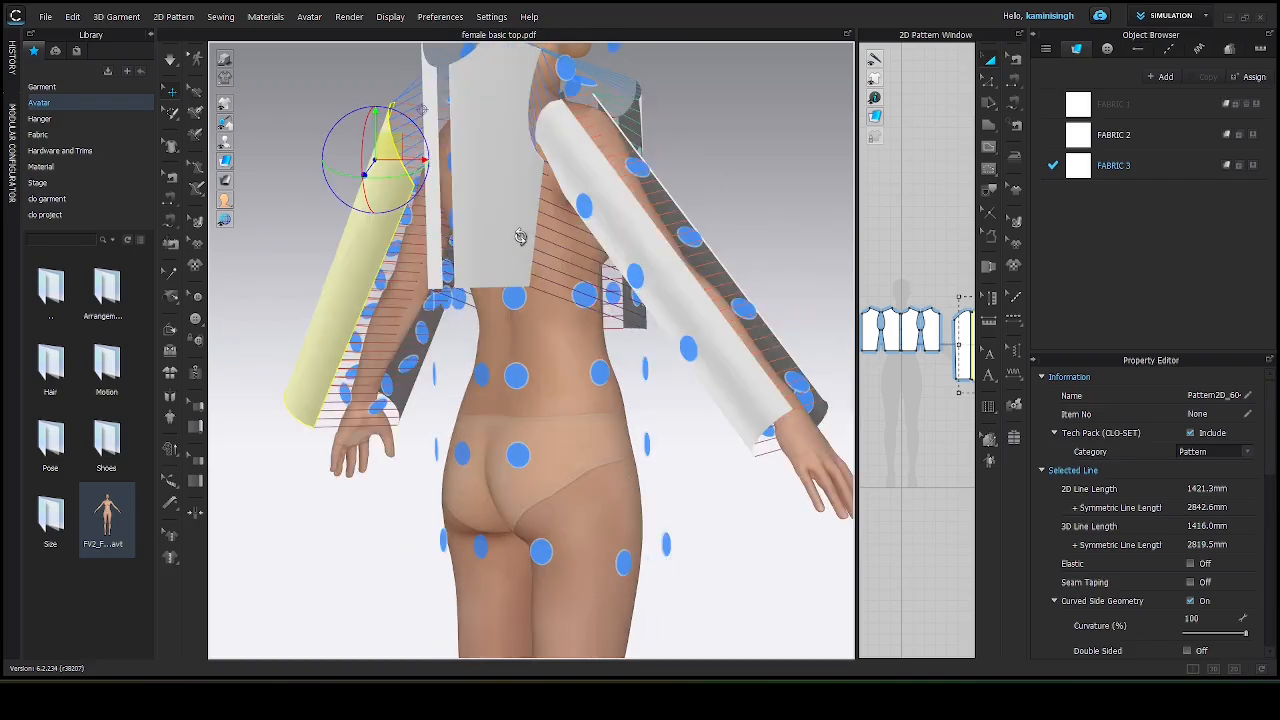
click(627, 222)
right_drag(625, 226, 415, 183)
click(411, 180)
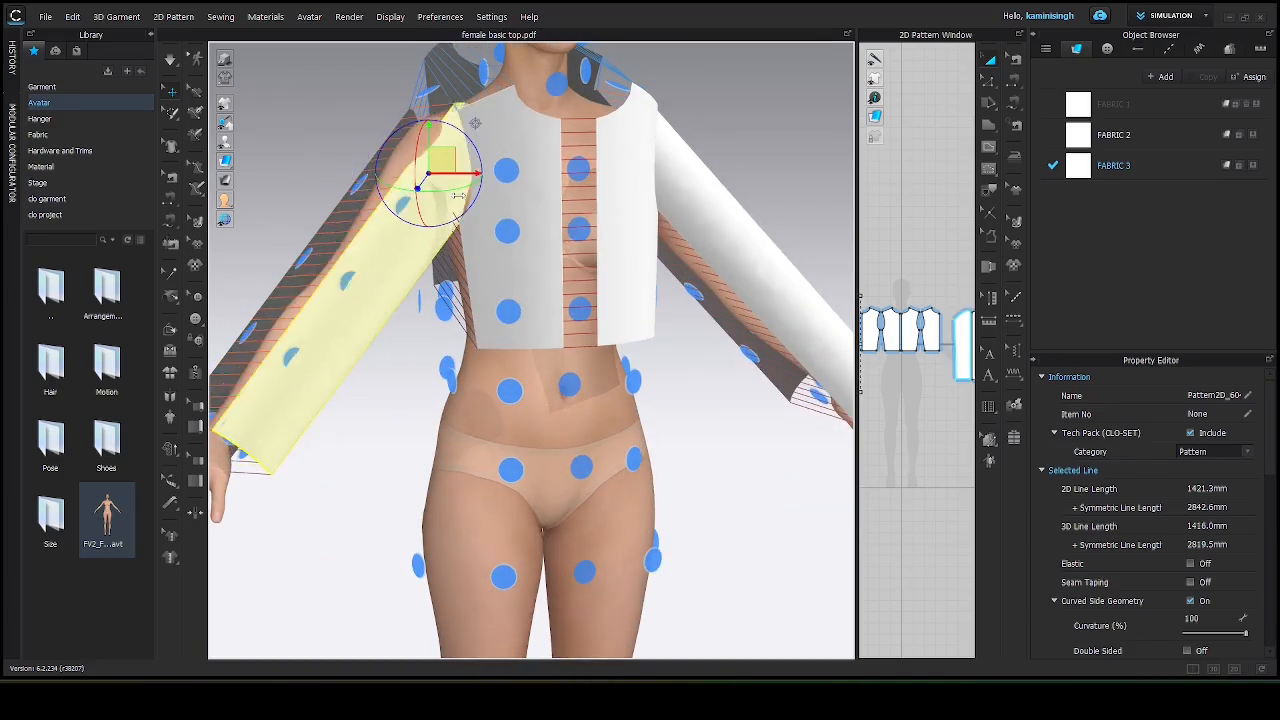
drag(389, 188, 376, 203)
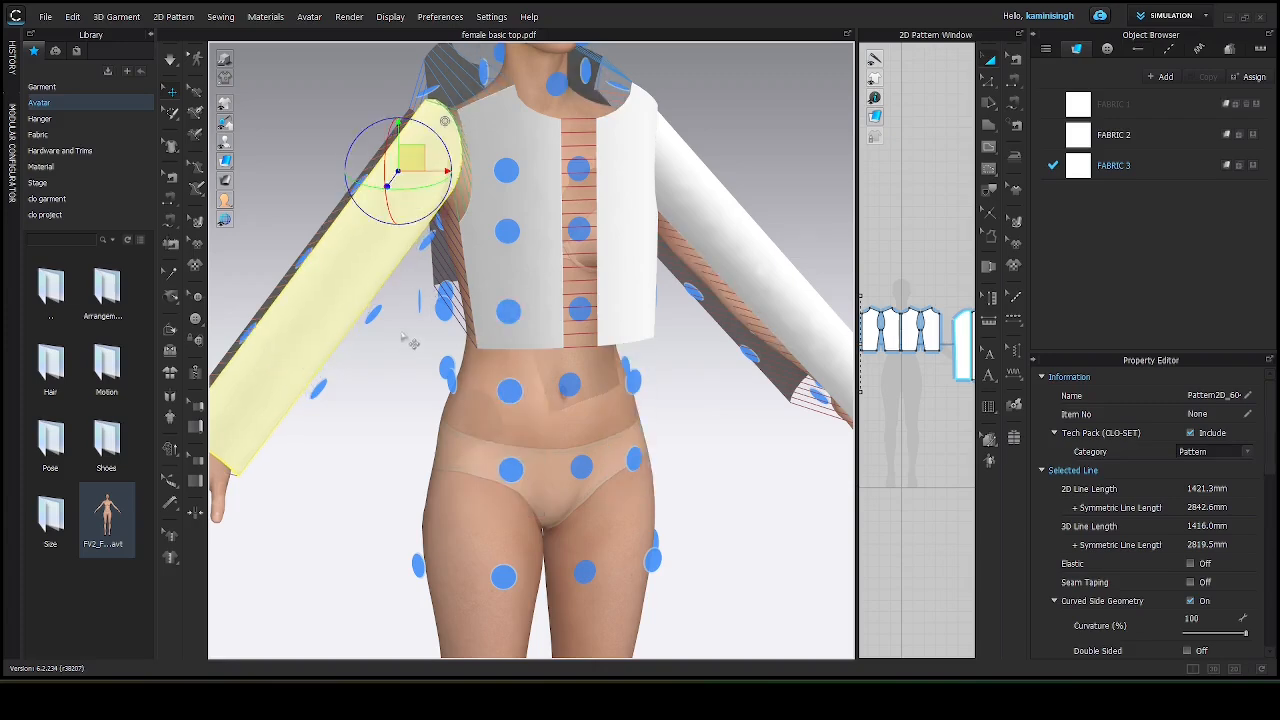
Adjust the left sleeve's position on the avatar and run the simulation so the top drapes onto the body.
key(shift+f)
scroll(388, 334, down, 3)
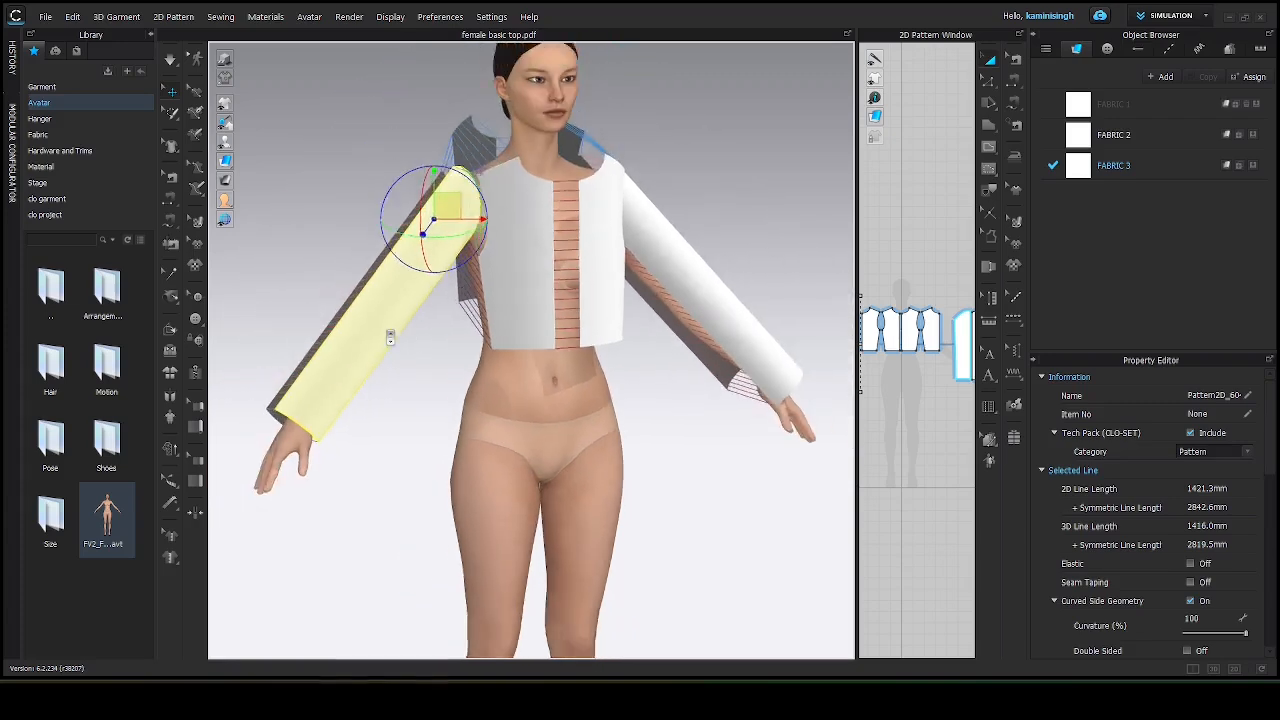
right_drag(391, 336, 386, 410)
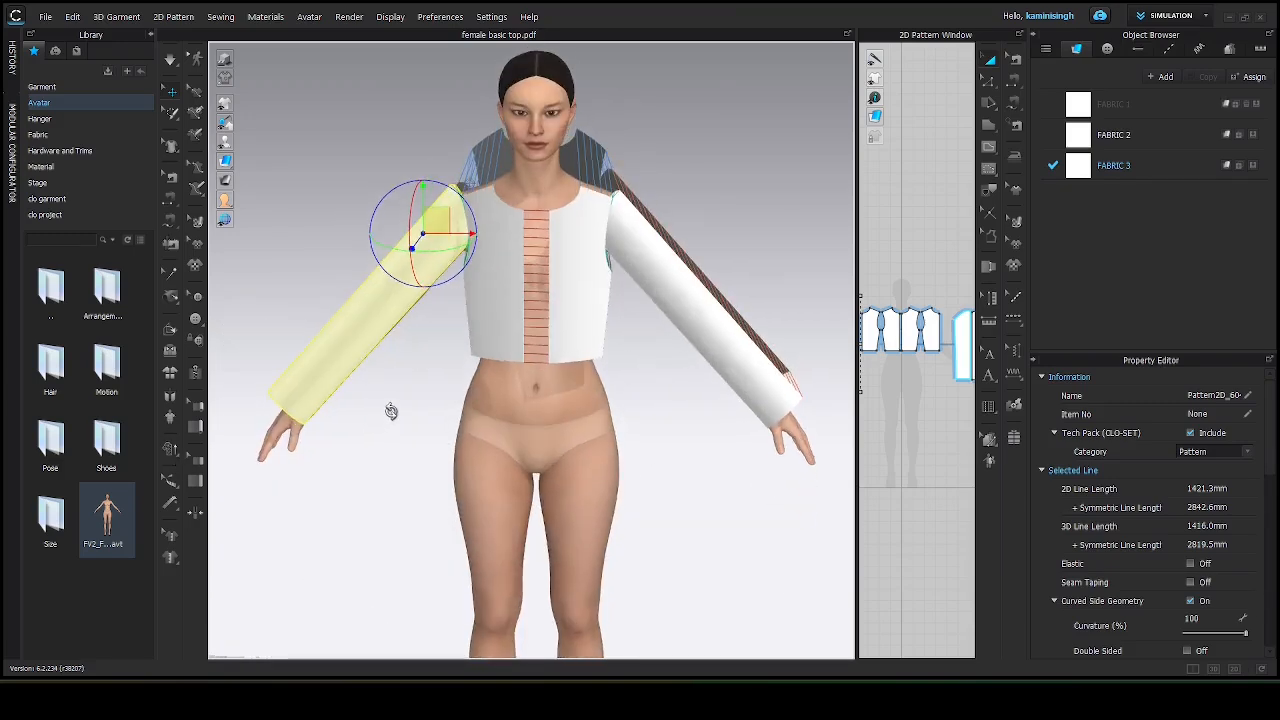
click(382, 452)
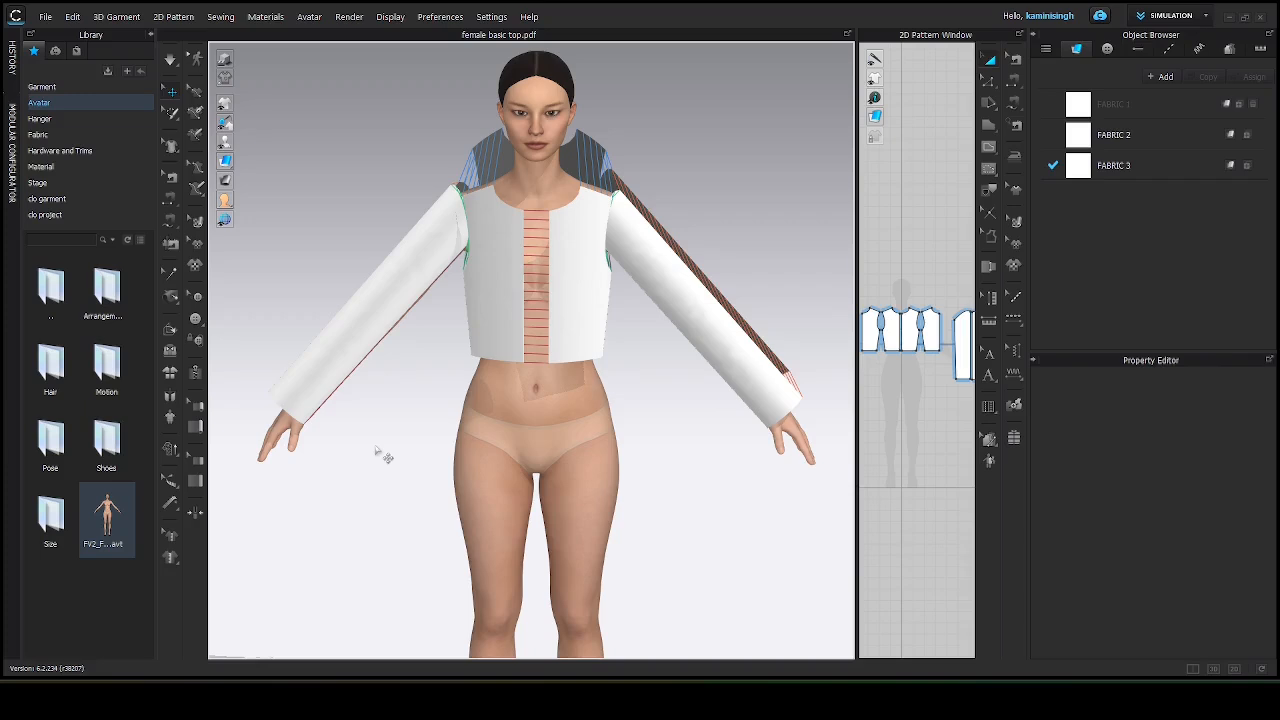
key(space)
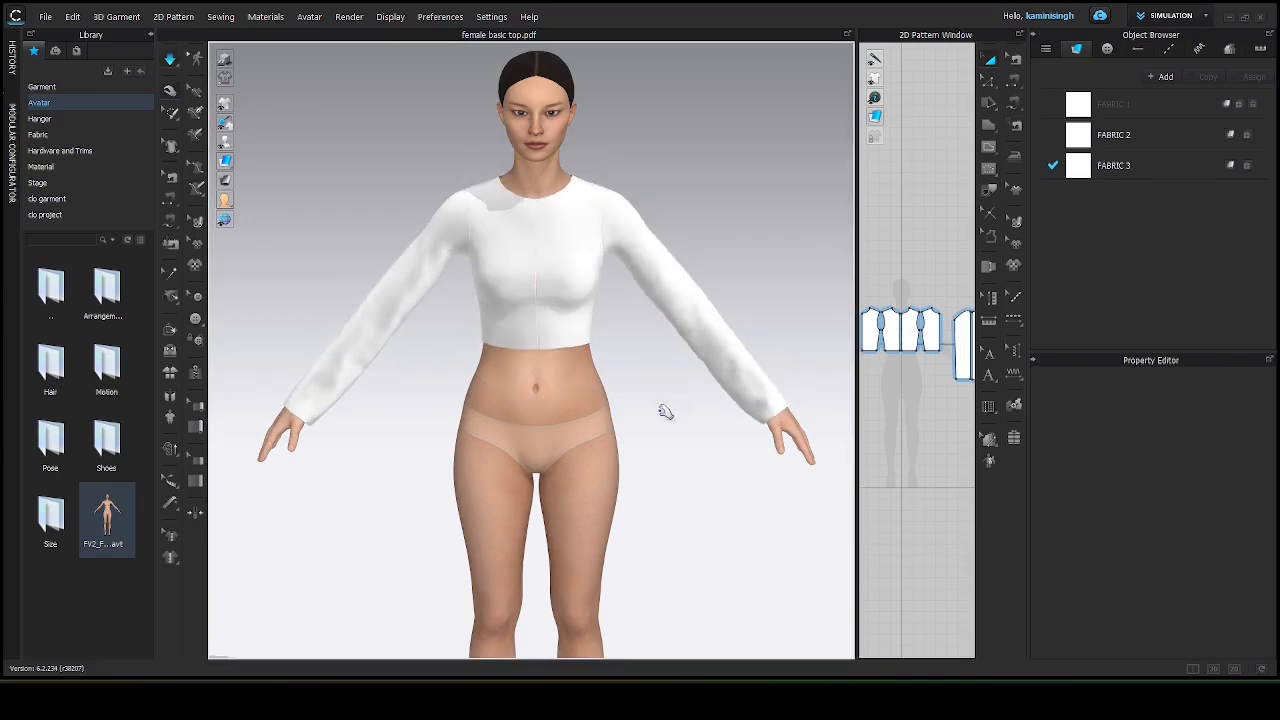
Import the "femal ebasic pant" PDF pattern as an added file, keeping Millimeter scale at 100%.
right_drag(664, 412, 612, 403)
click(352, 382)
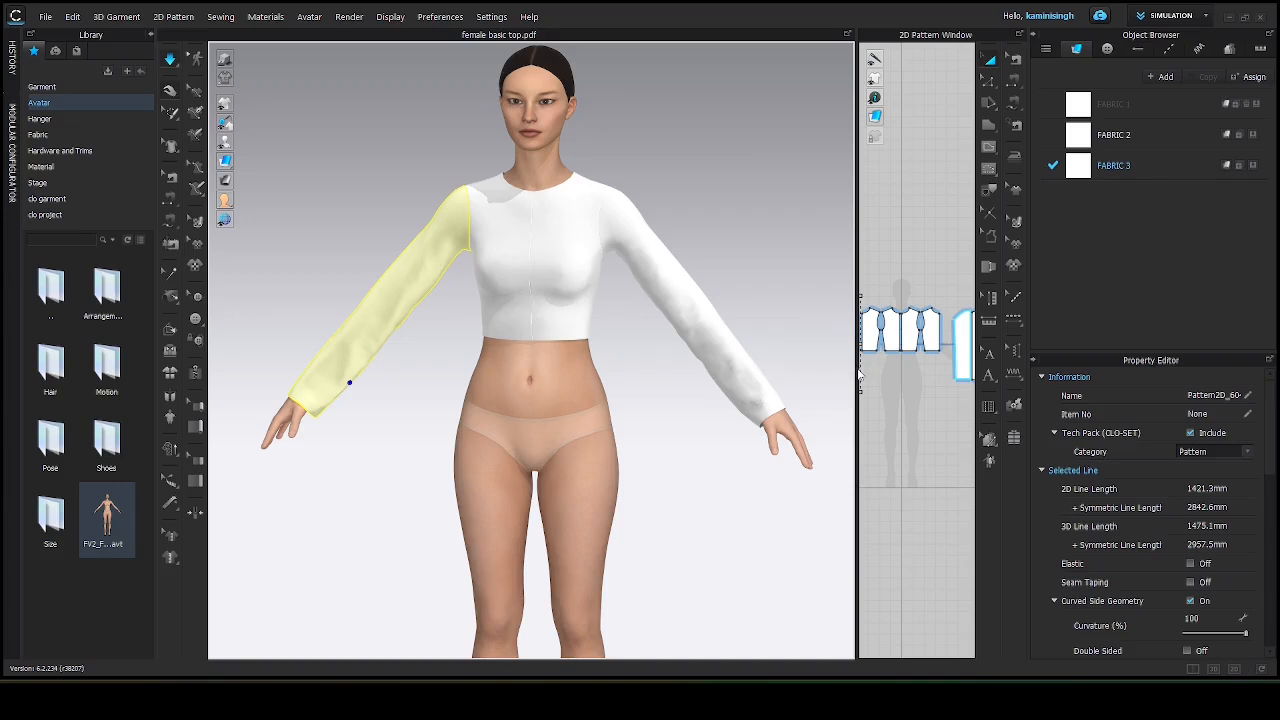
drag(857, 371, 430, 371)
scroll(663, 425, down, 3)
middle_drag(663, 418, 674, 331)
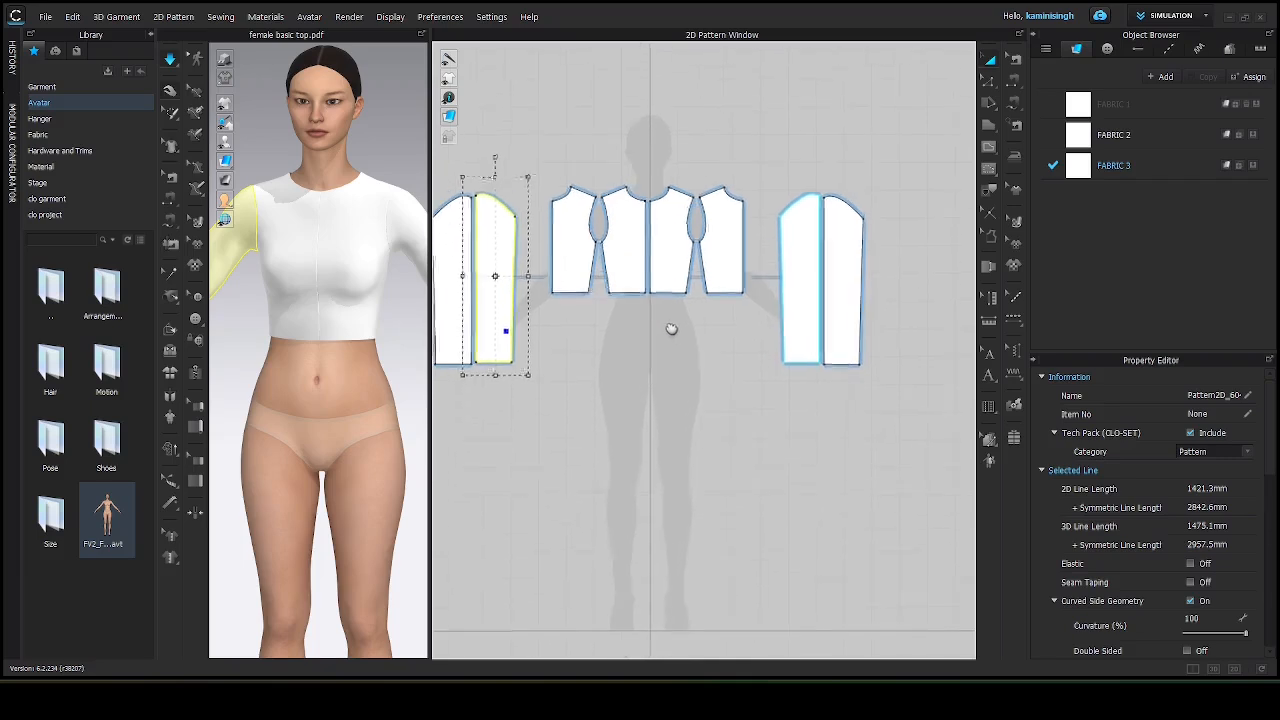
click(44, 17)
mouse_move(68, 126)
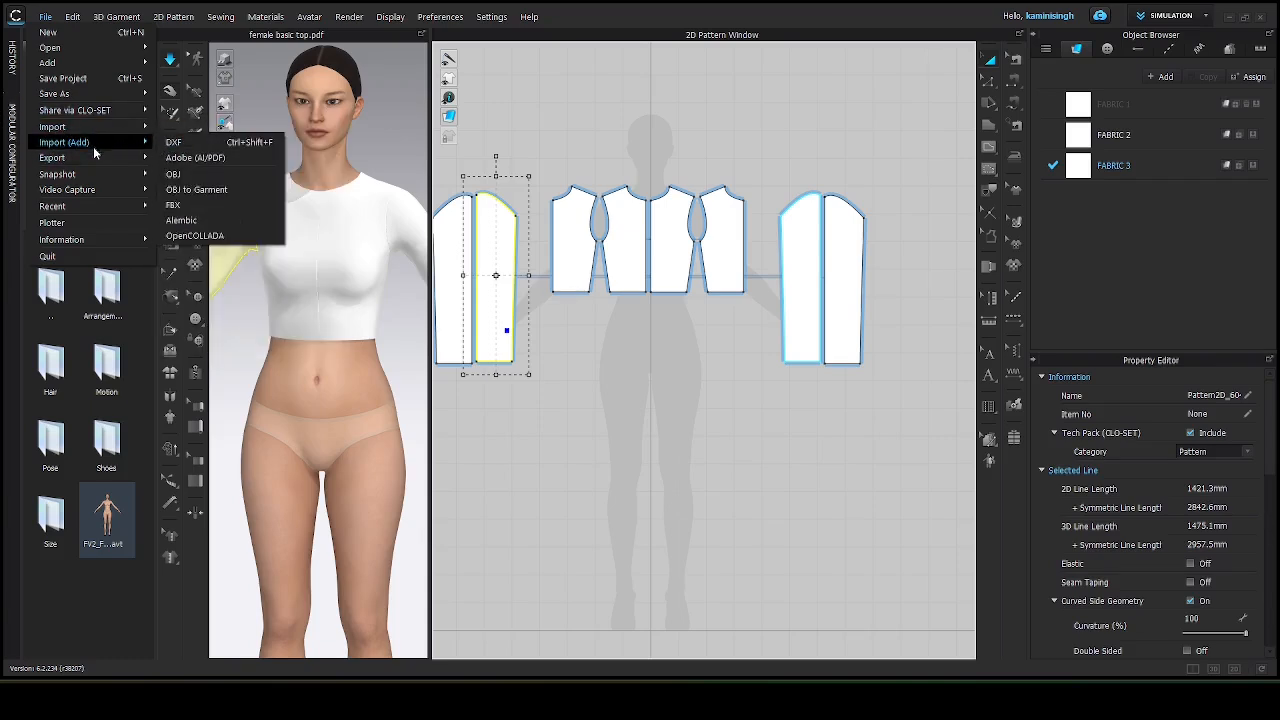
click(186, 160)
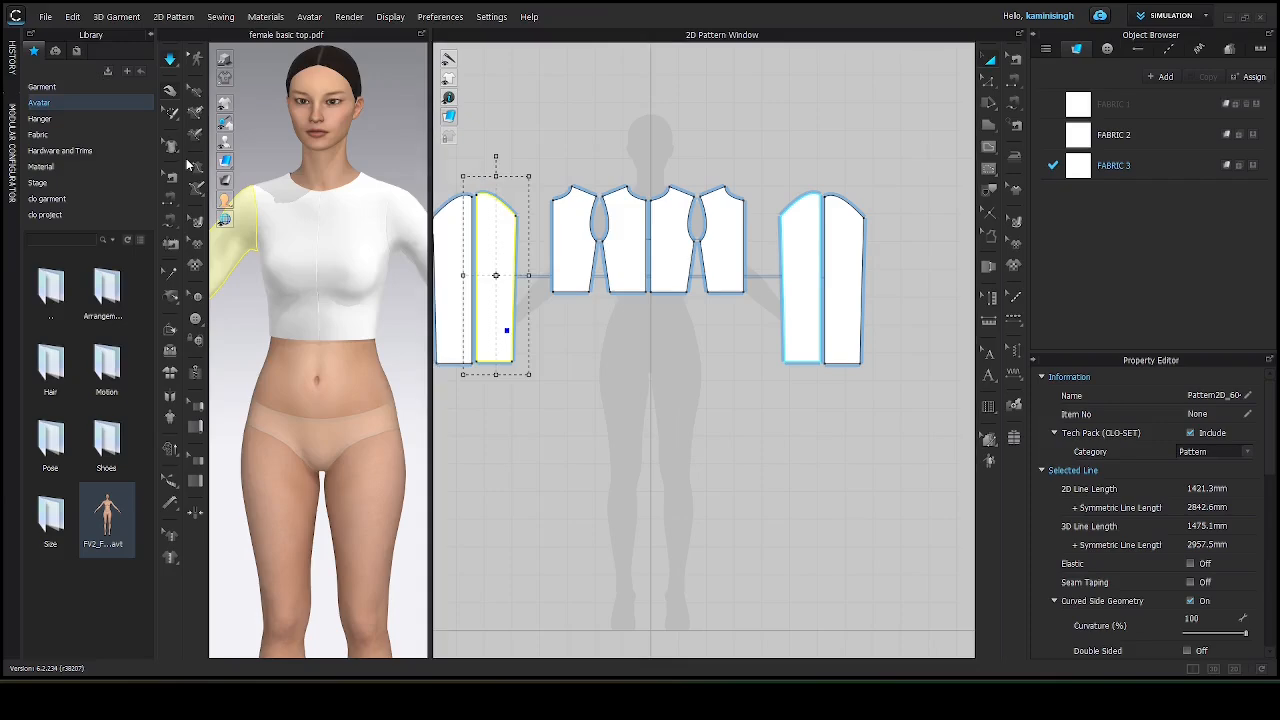
scroll(284, 258, down, 3)
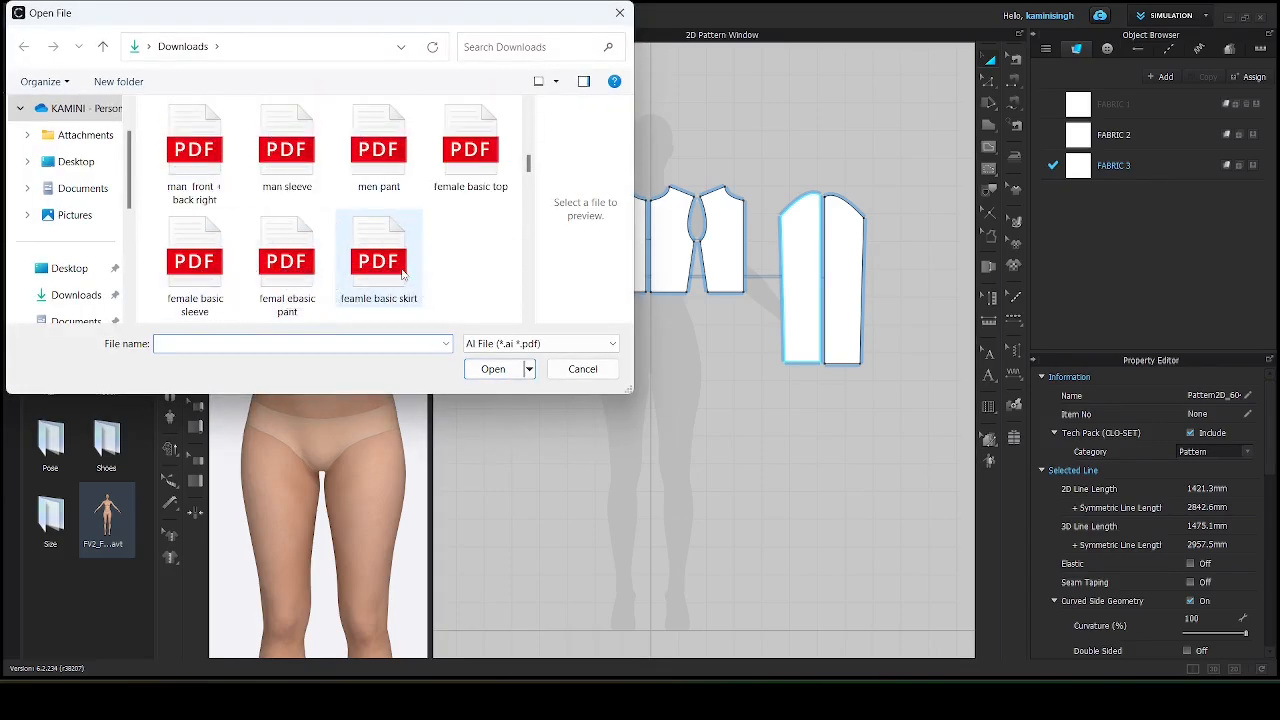
click(287, 265)
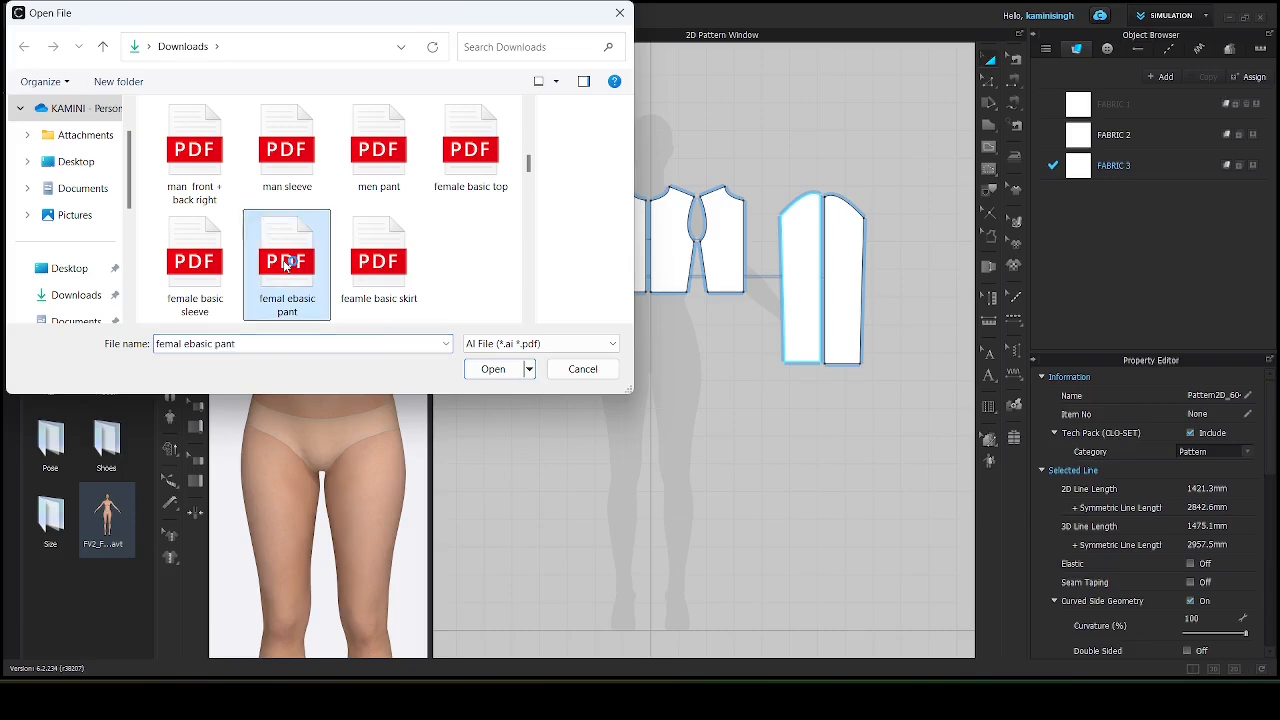
click(480, 375)
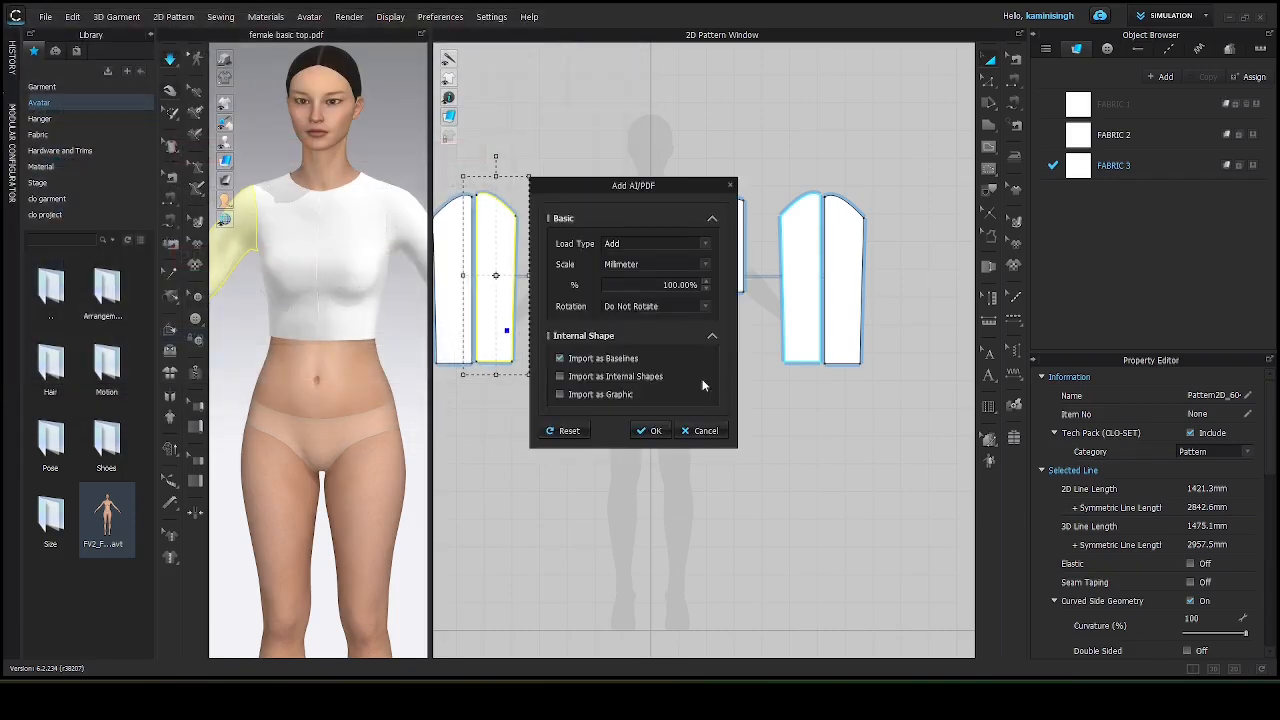
click(647, 431)
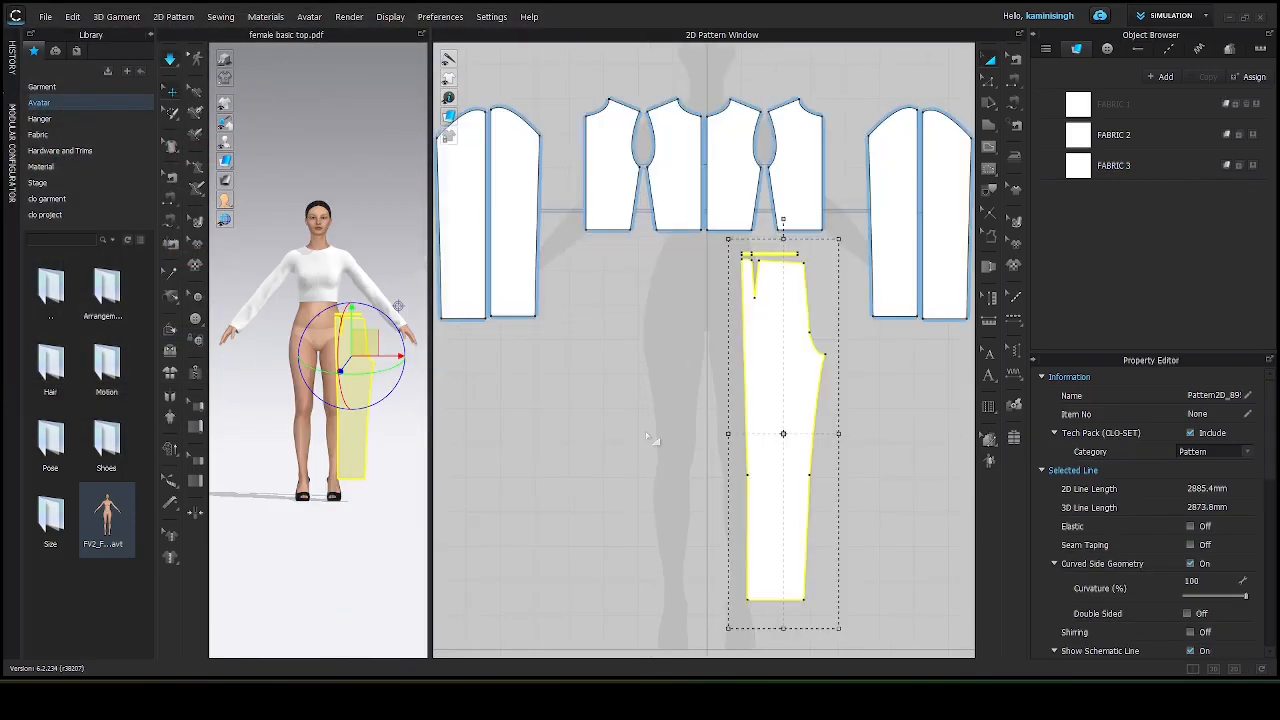
Move the pant piece beside the bodice patterns and create a symmetric clone of it to its left.
drag(772, 364, 669, 345)
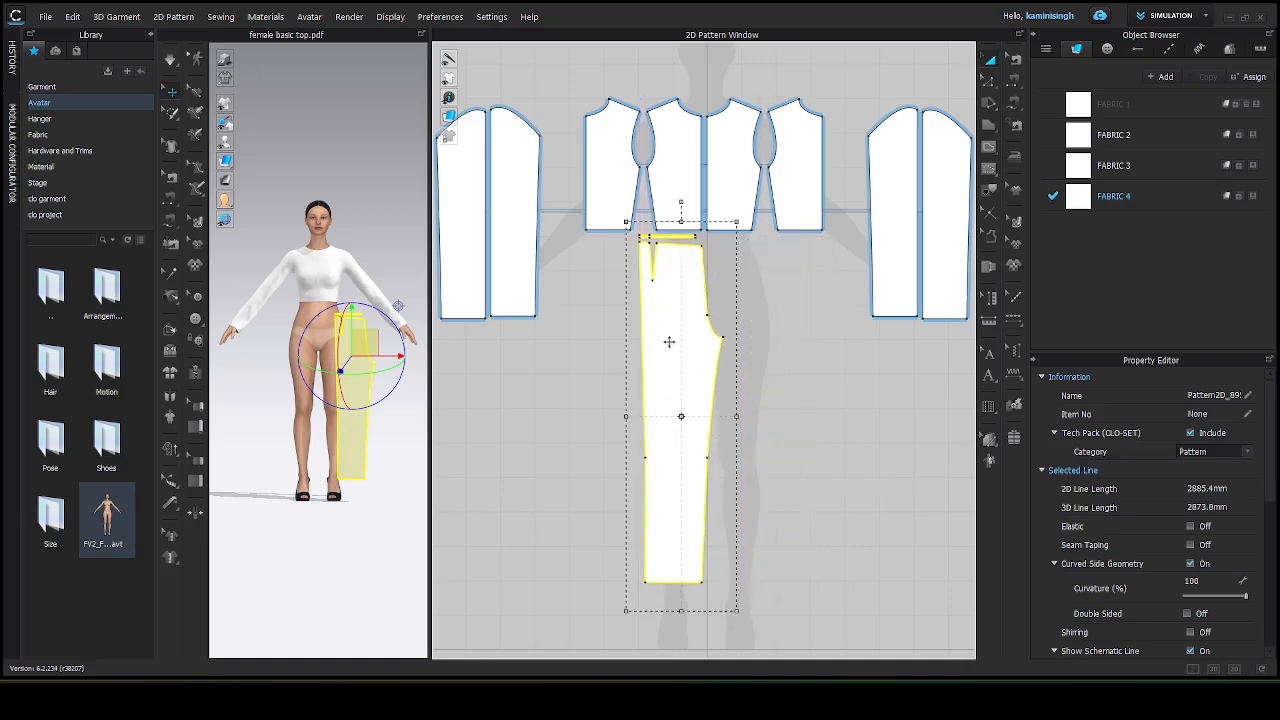
scroll(669, 342, up, 2)
scroll(630, 350, down, 1)
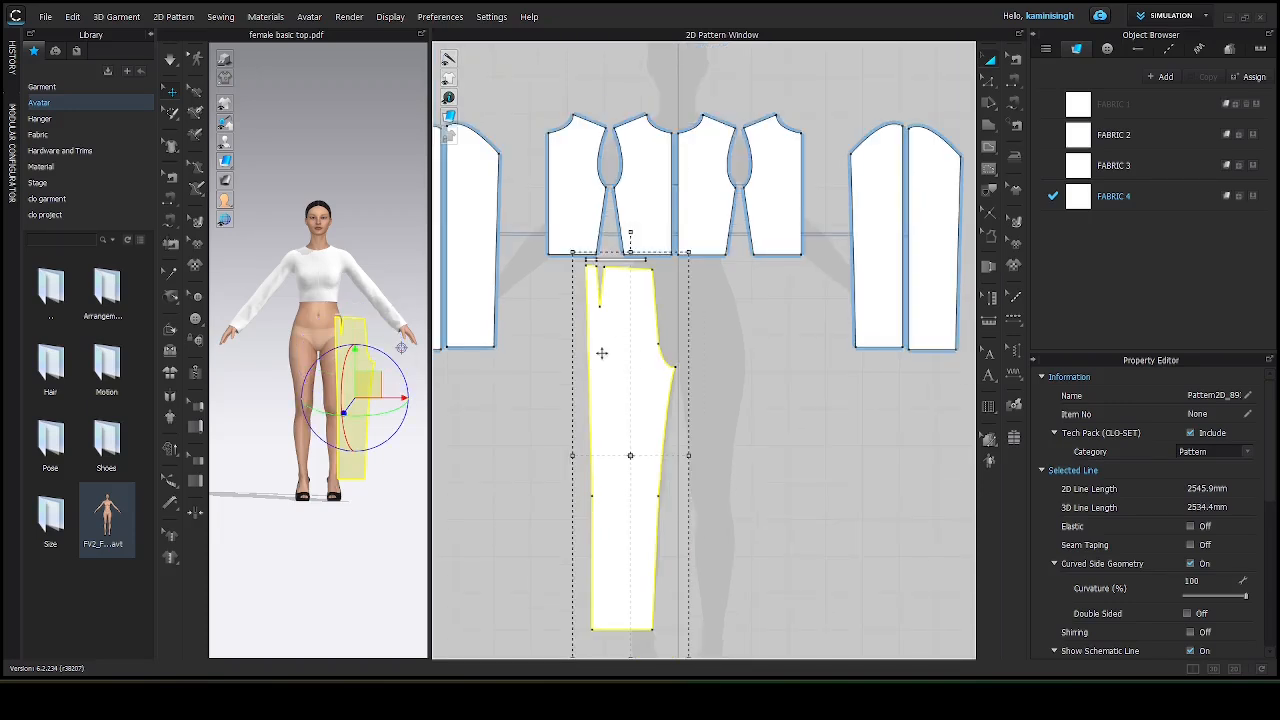
shift+click(607, 262)
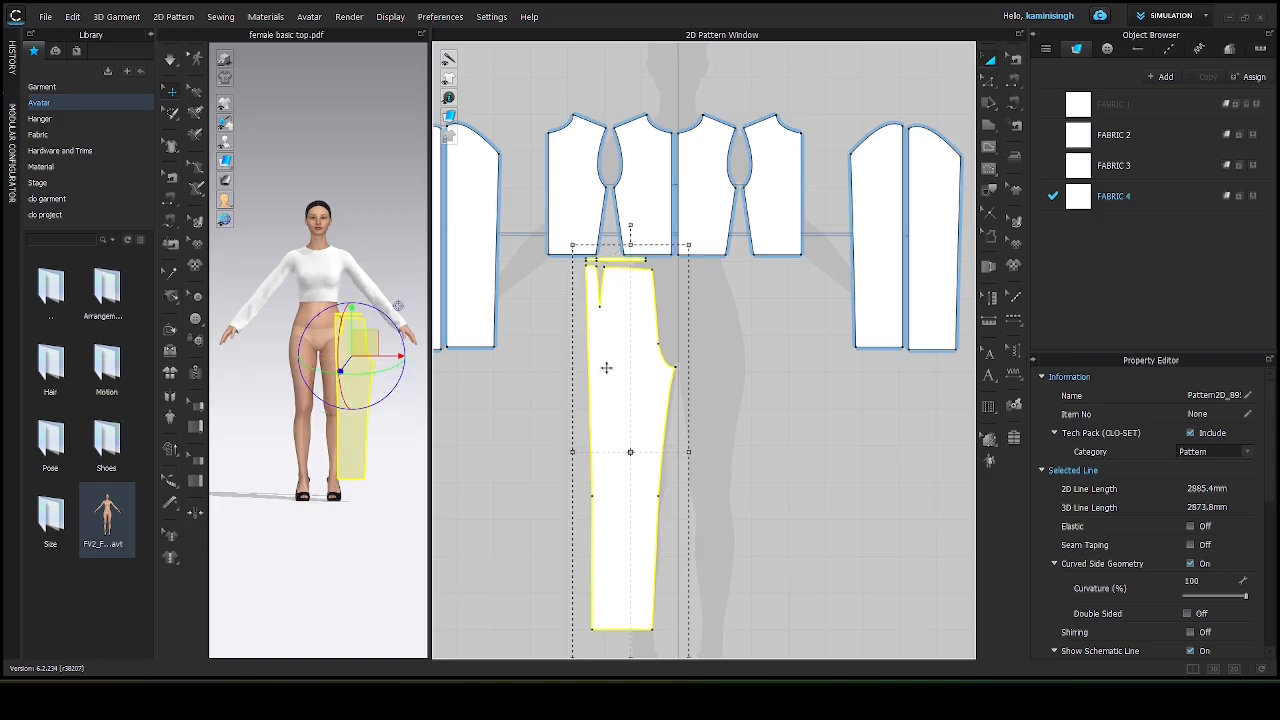
key(ctrl+d)
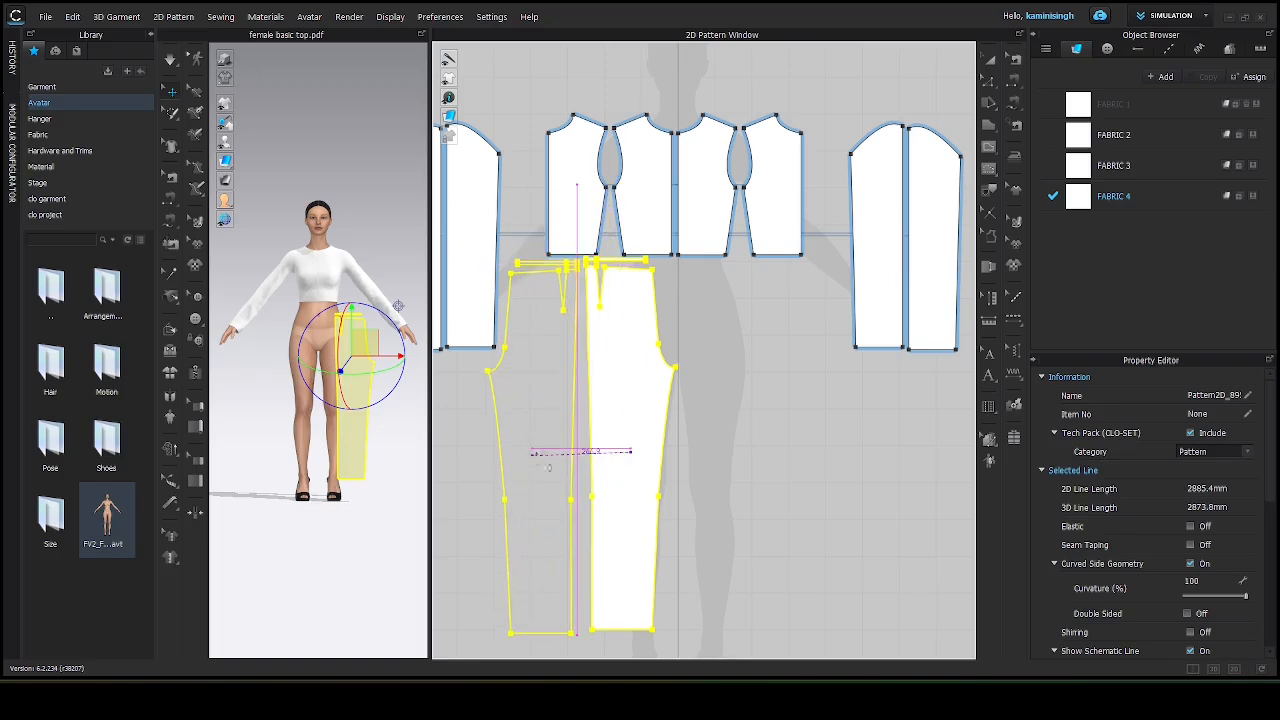
click(546, 467)
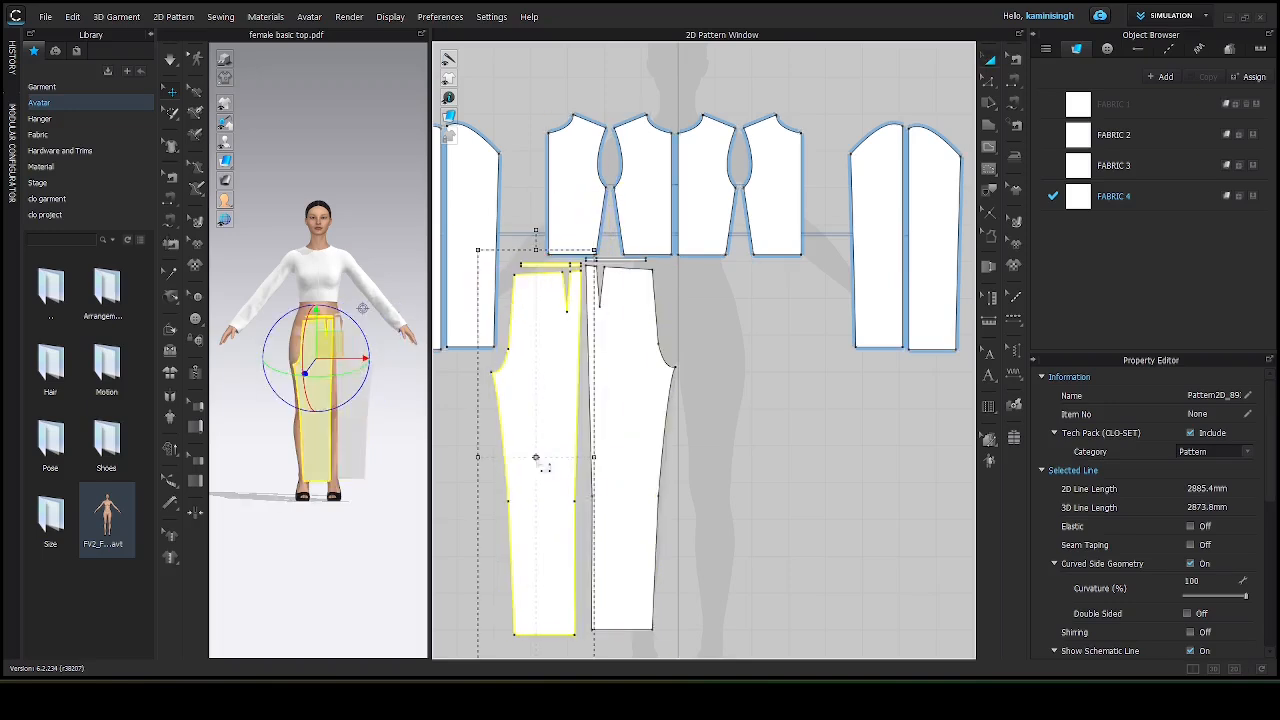
Select both pant pieces with their waistband, copy them and paste the copy to the right.
shift+click(637, 424)
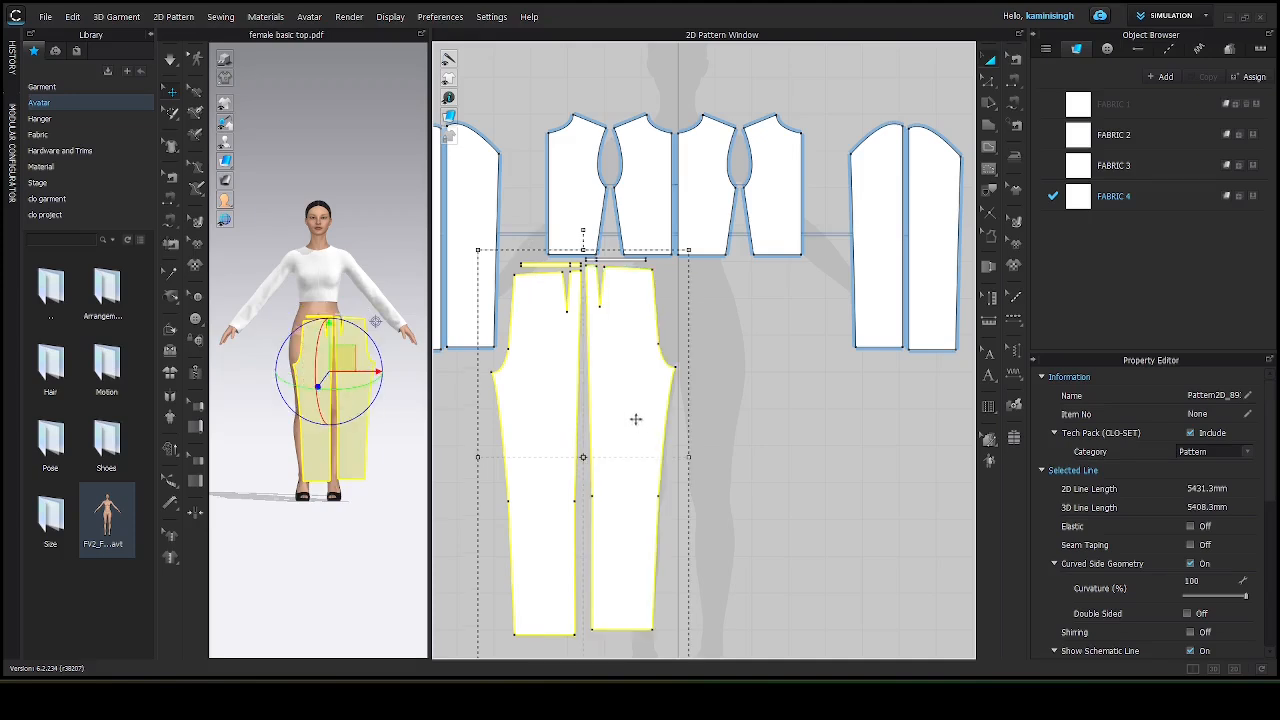
shift+click(627, 261)
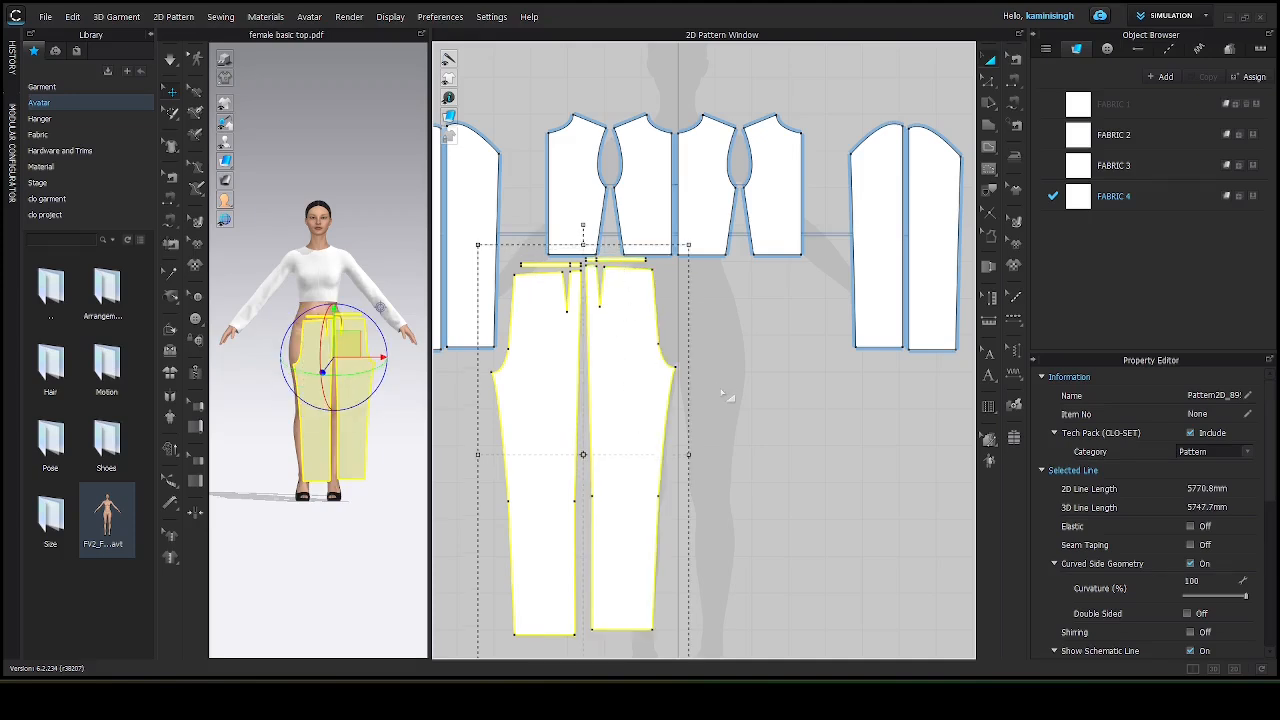
key(z)
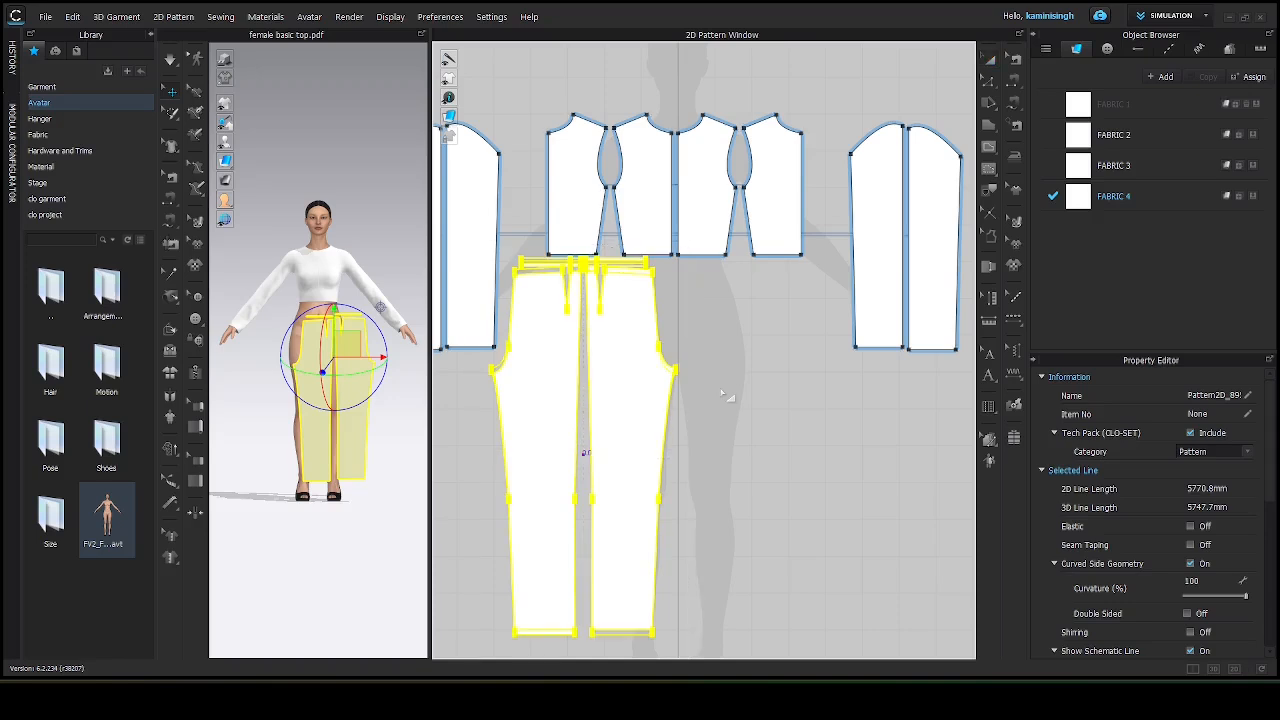
key(ctrl+v)
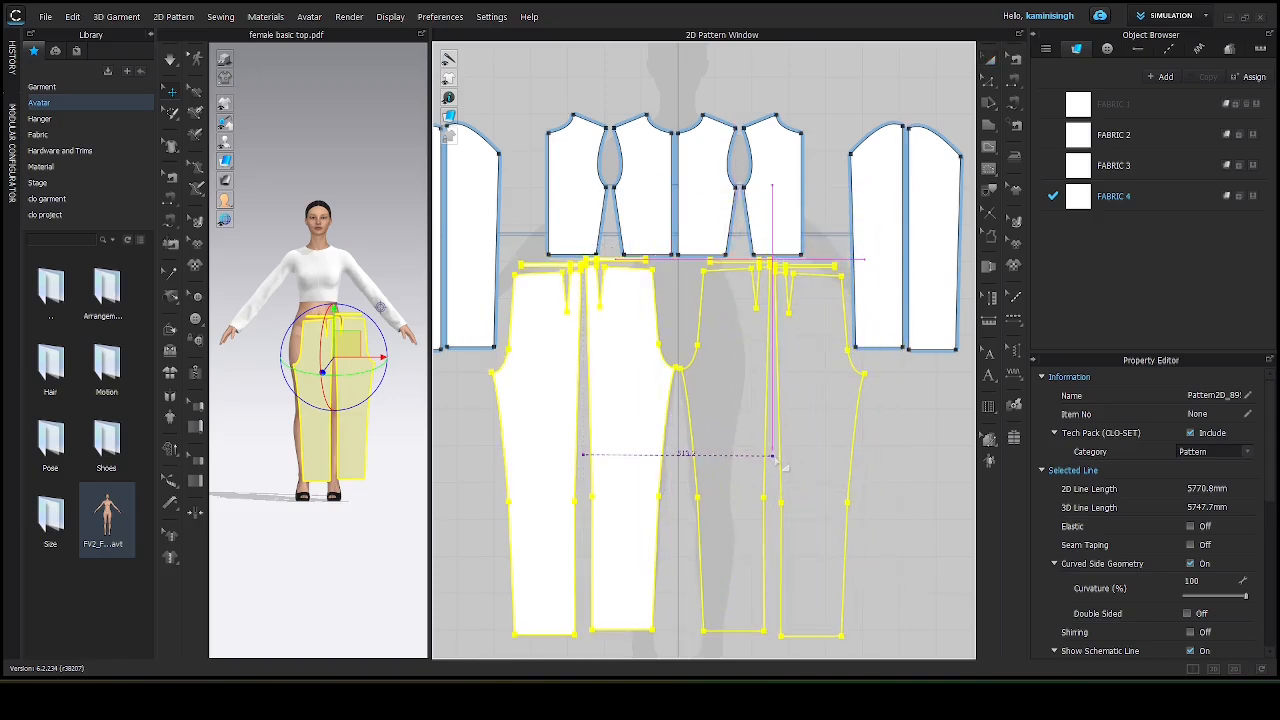
click(786, 466)
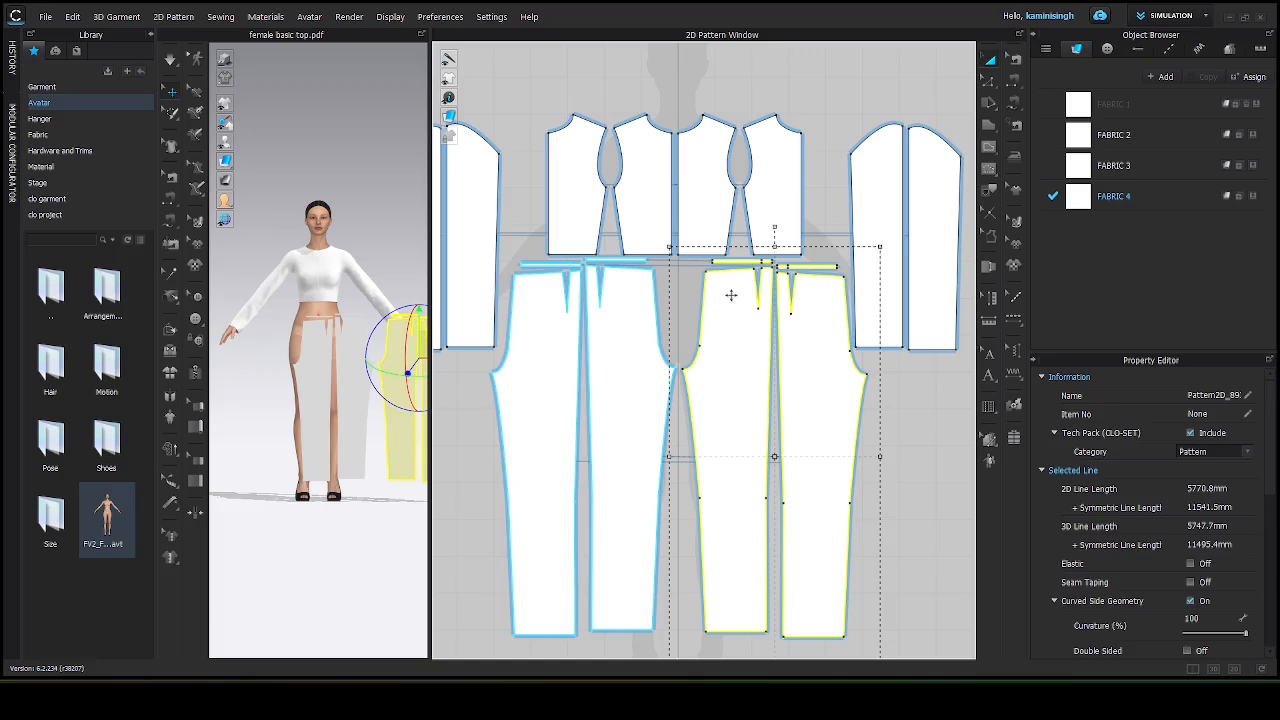
Show the arrangement points and move one pant piece out beside the avatar's right side.
scroll(757, 295, up, 4)
scroll(759, 298, up, 2)
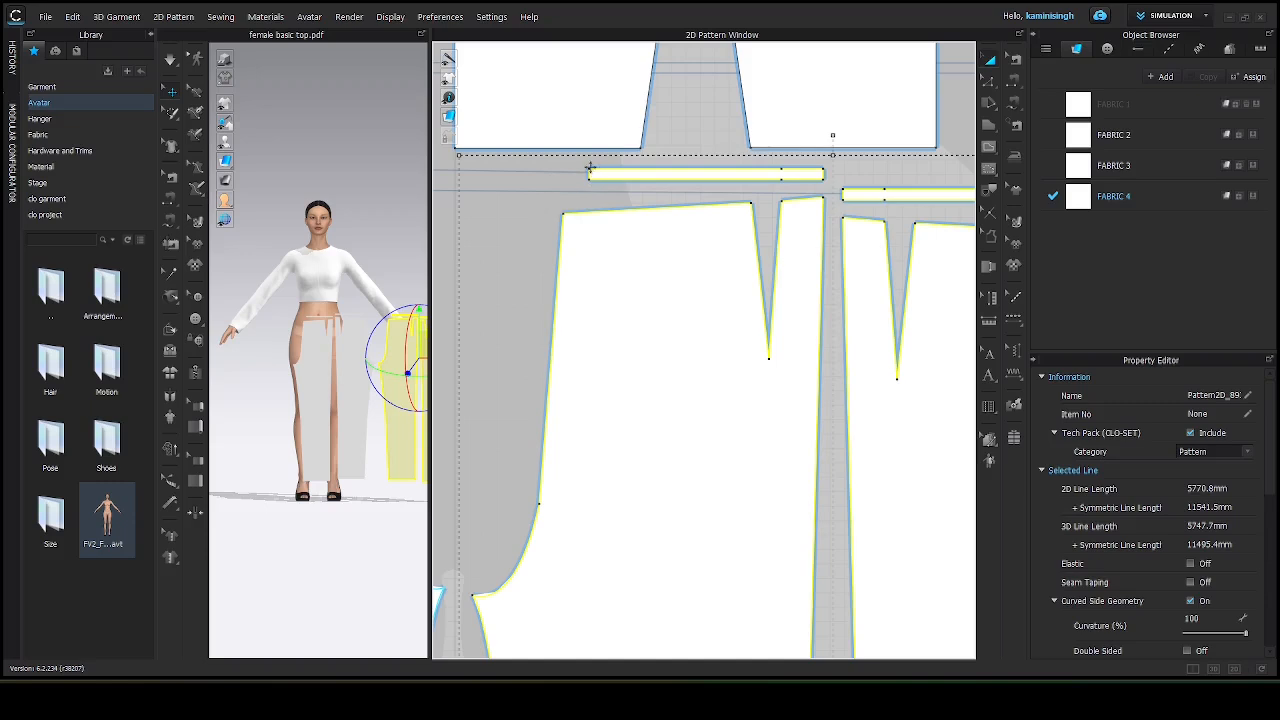
scroll(576, 262, down, 5)
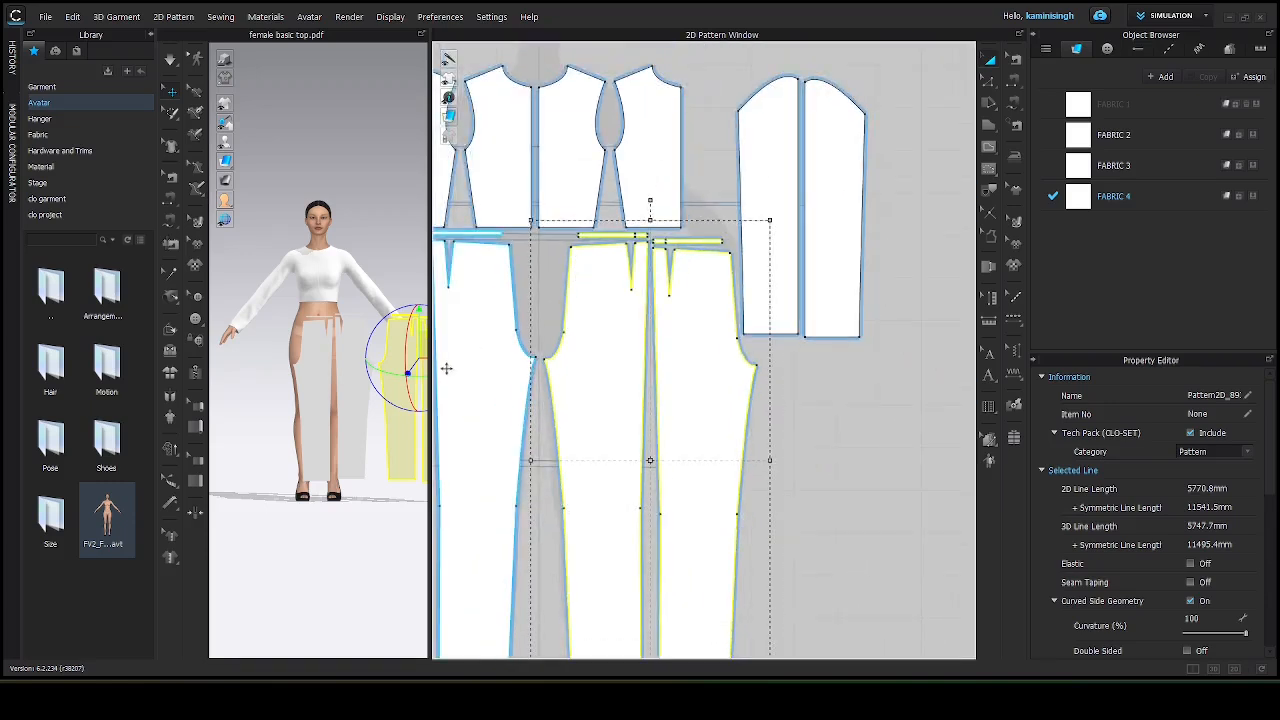
drag(430, 388, 772, 386)
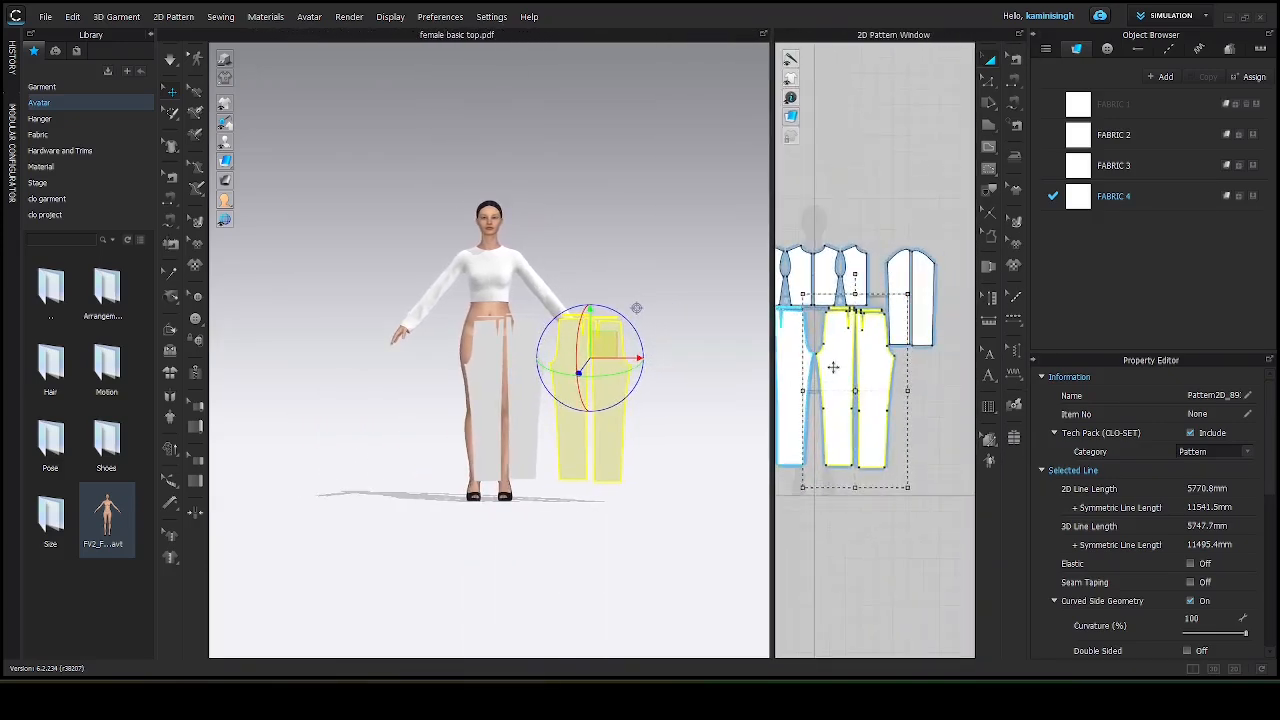
click(845, 156)
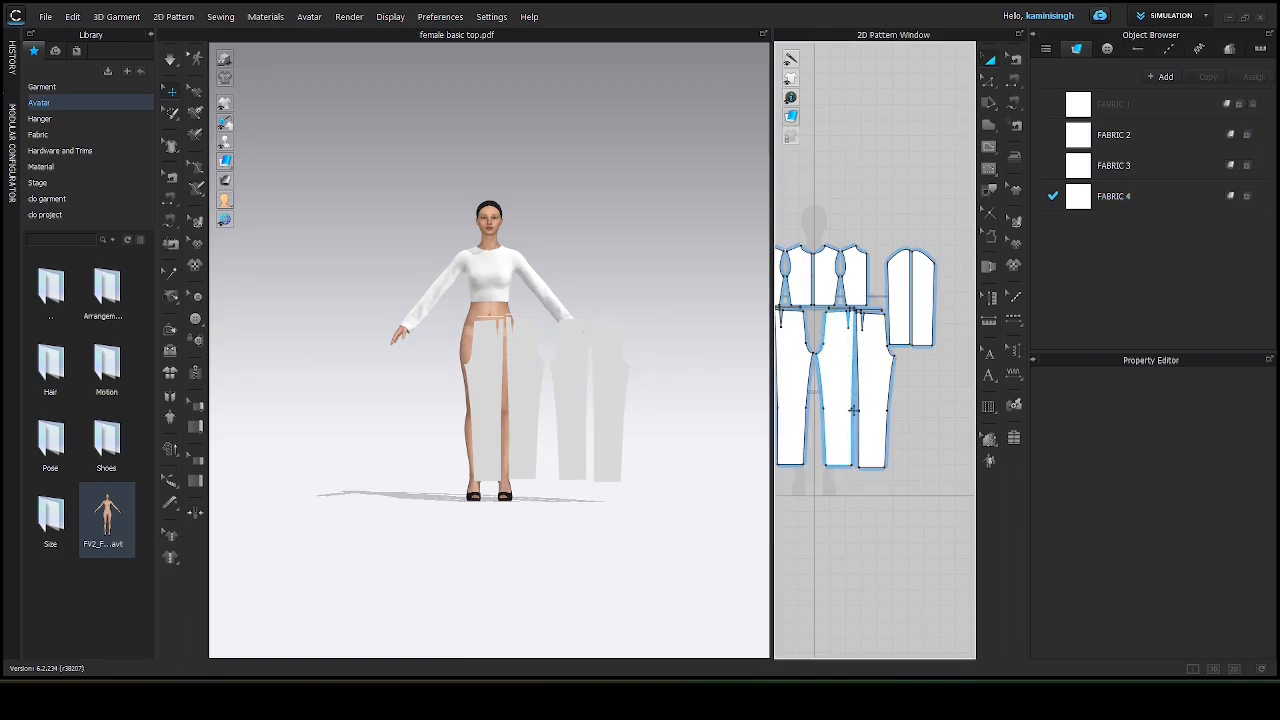
click(834, 401)
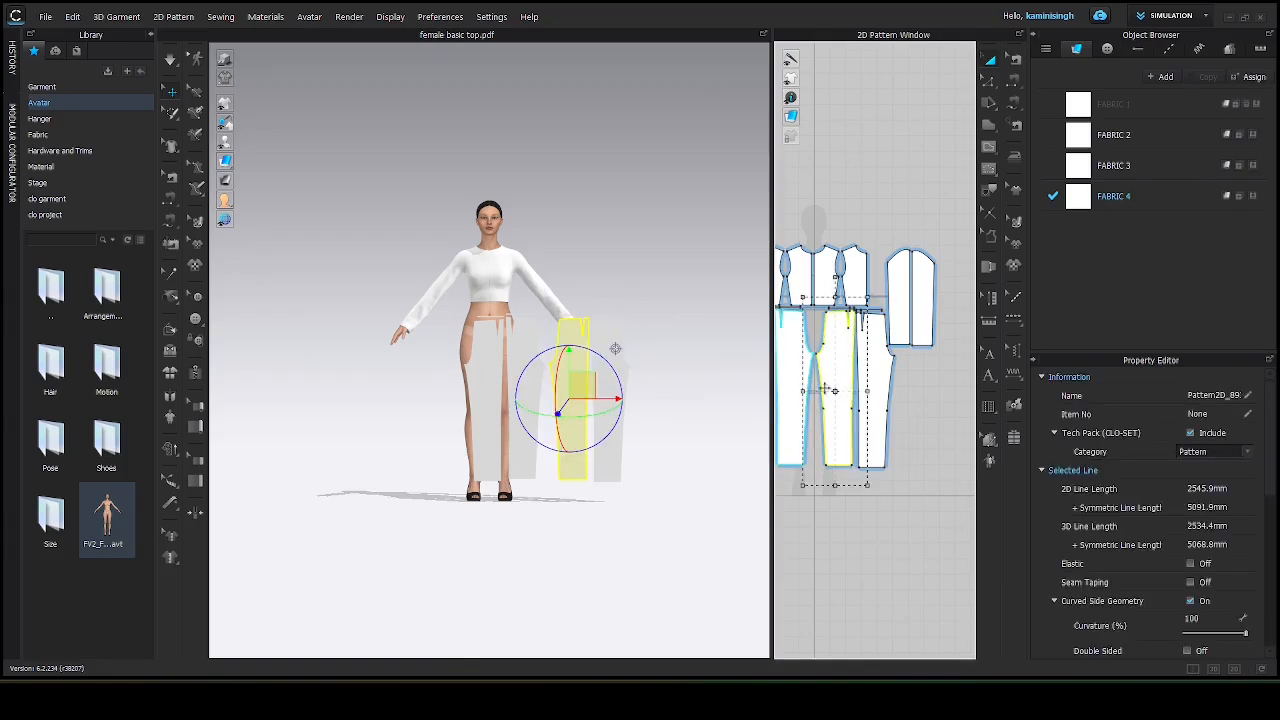
drag(774, 398, 644, 432)
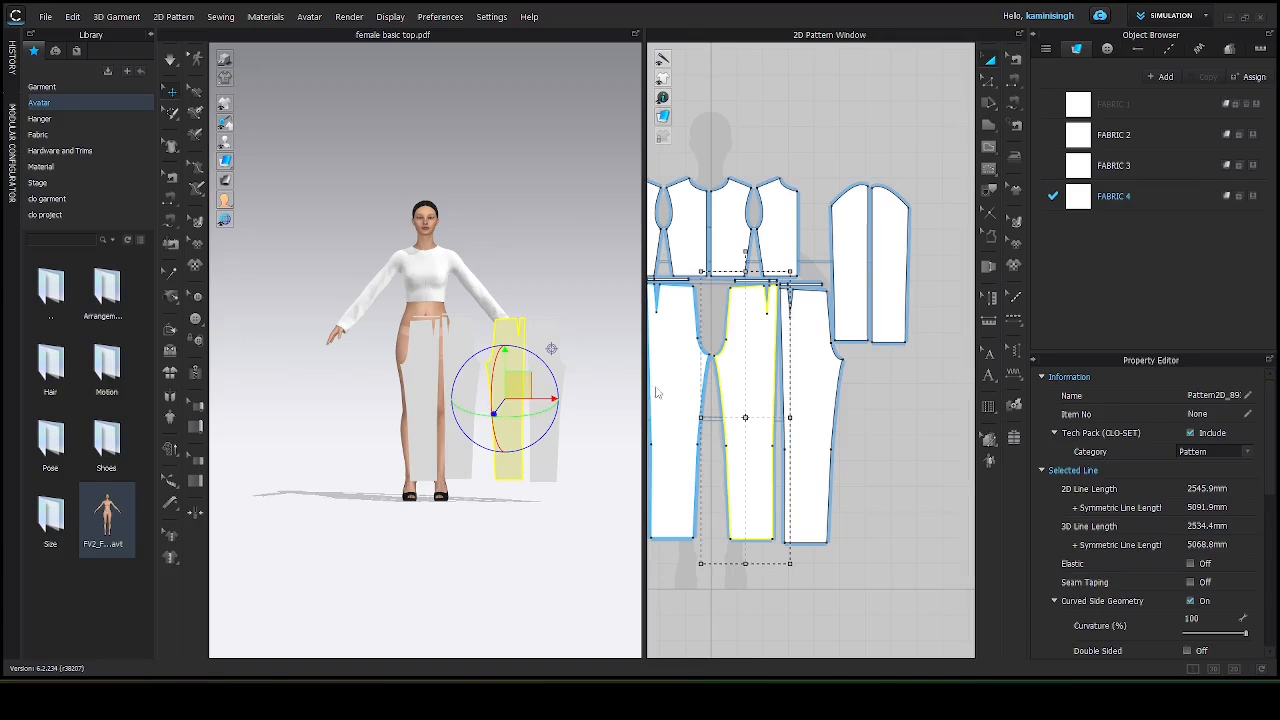
drag(643, 397, 879, 397)
scroll(619, 346, up, 3)
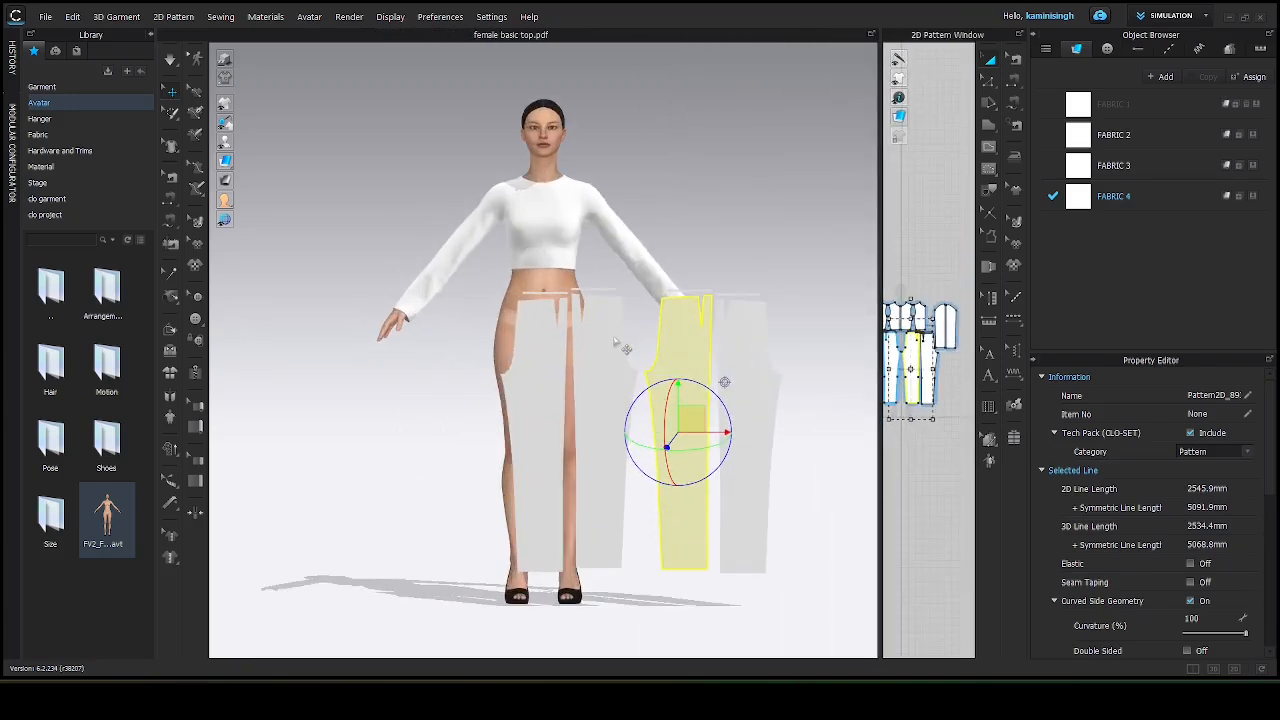
key(shift+f)
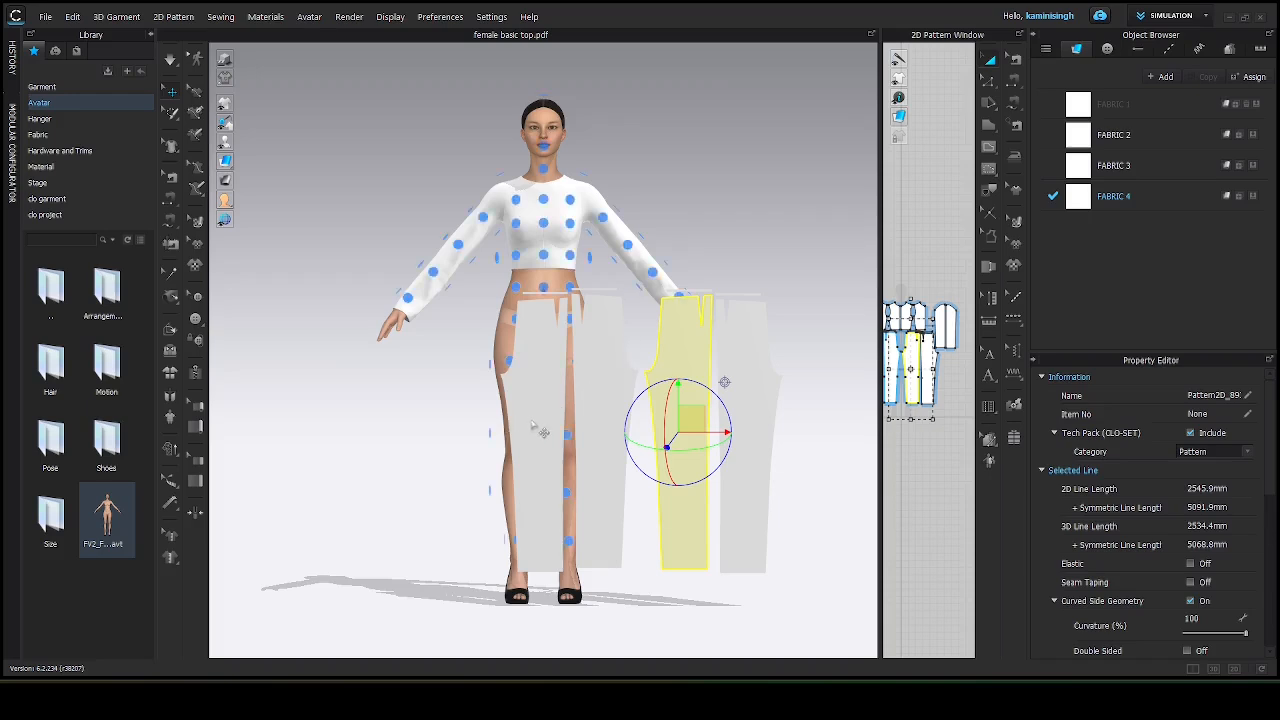
drag(530, 425, 427, 445)
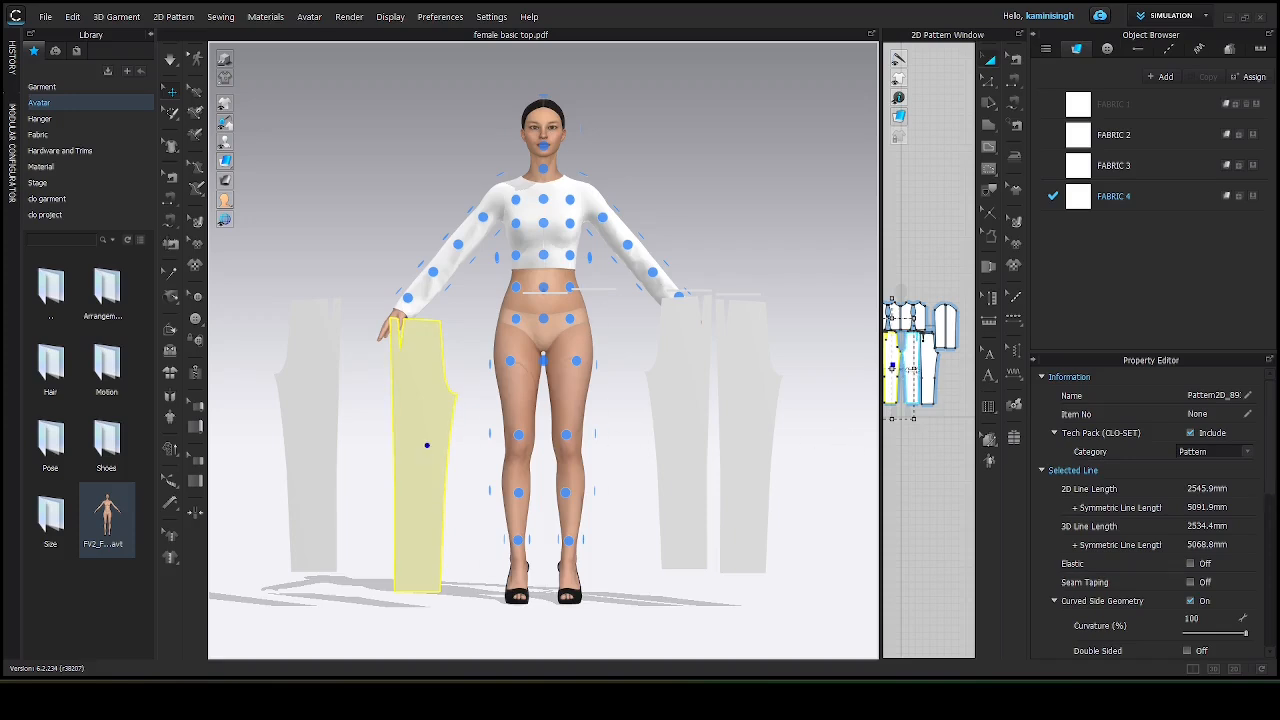
Place a front pant piece on the arrangement point of the avatar's left leg.
click(912, 369)
click(910, 369)
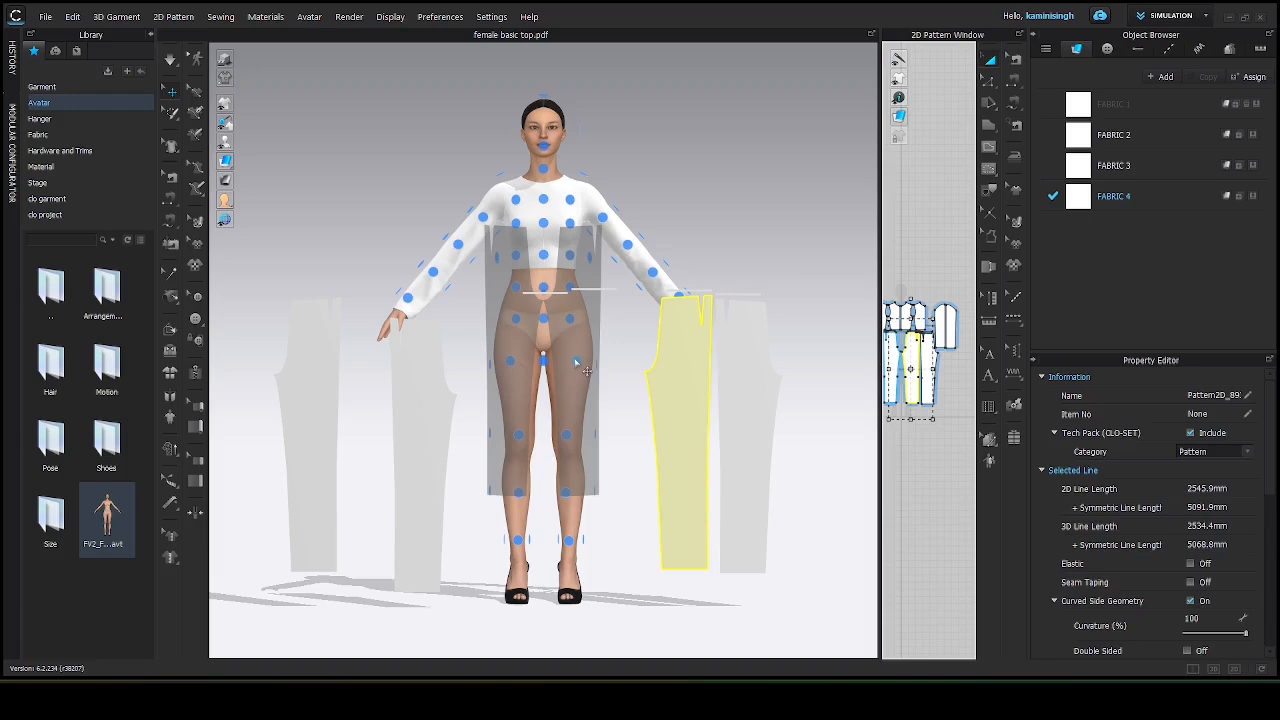
click(567, 437)
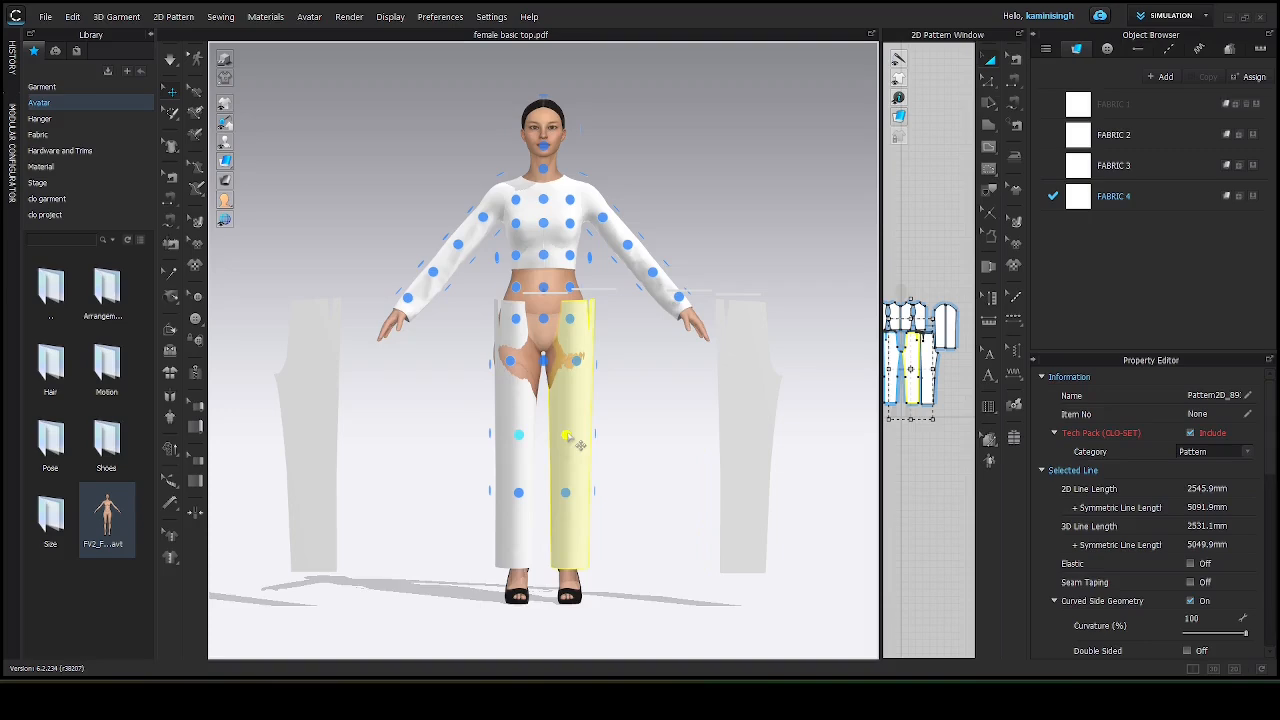
Place the back pant pieces on the arrangement points of the avatar's back legs.
right_drag(666, 440, 343, 445)
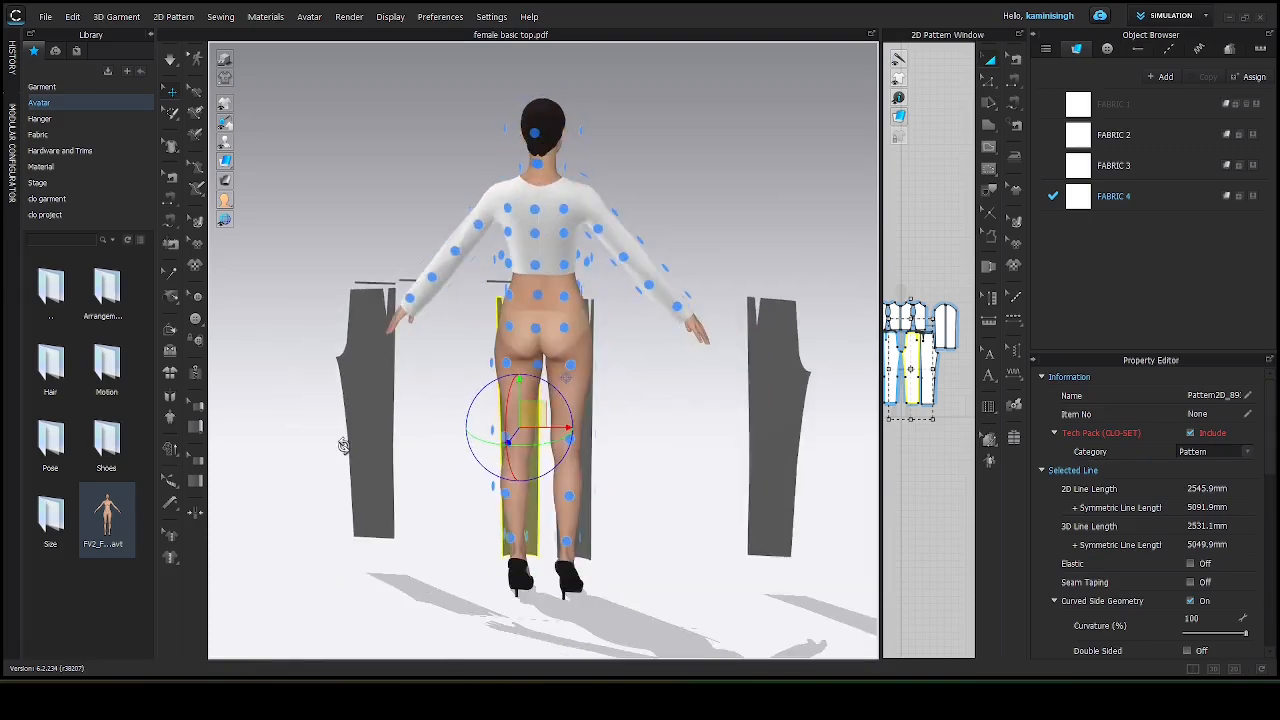
click(930, 358)
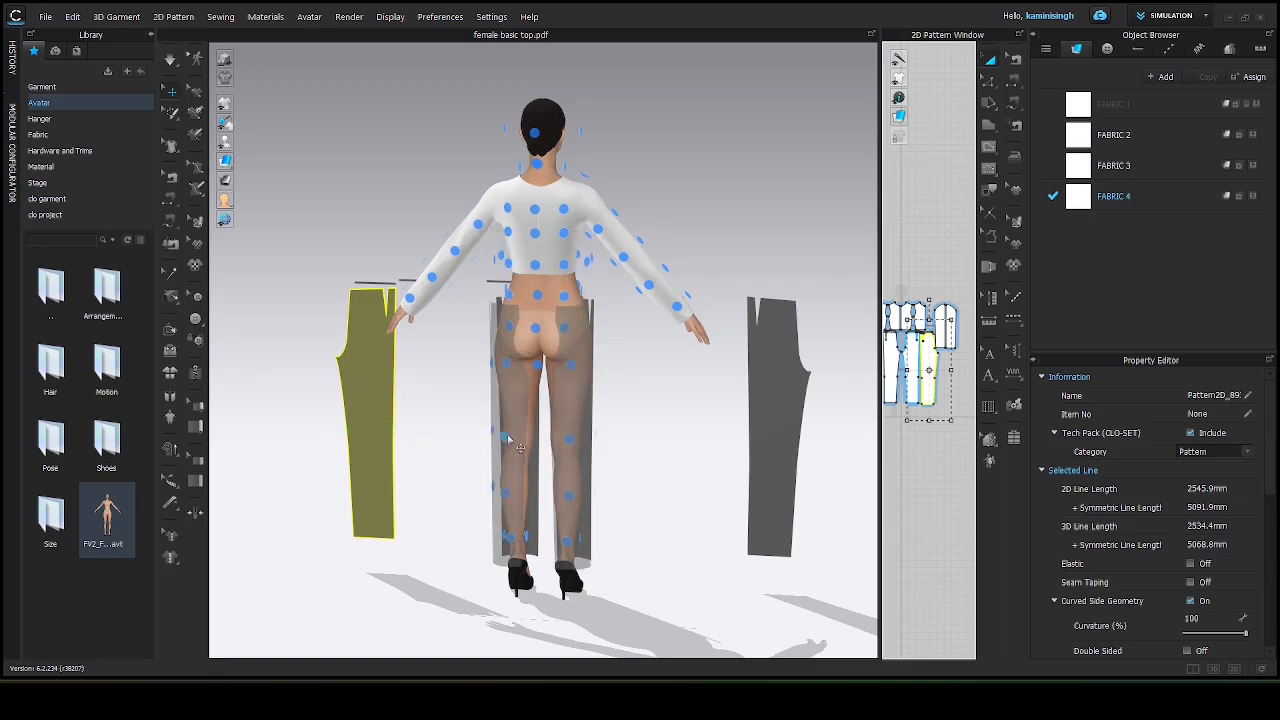
click(507, 437)
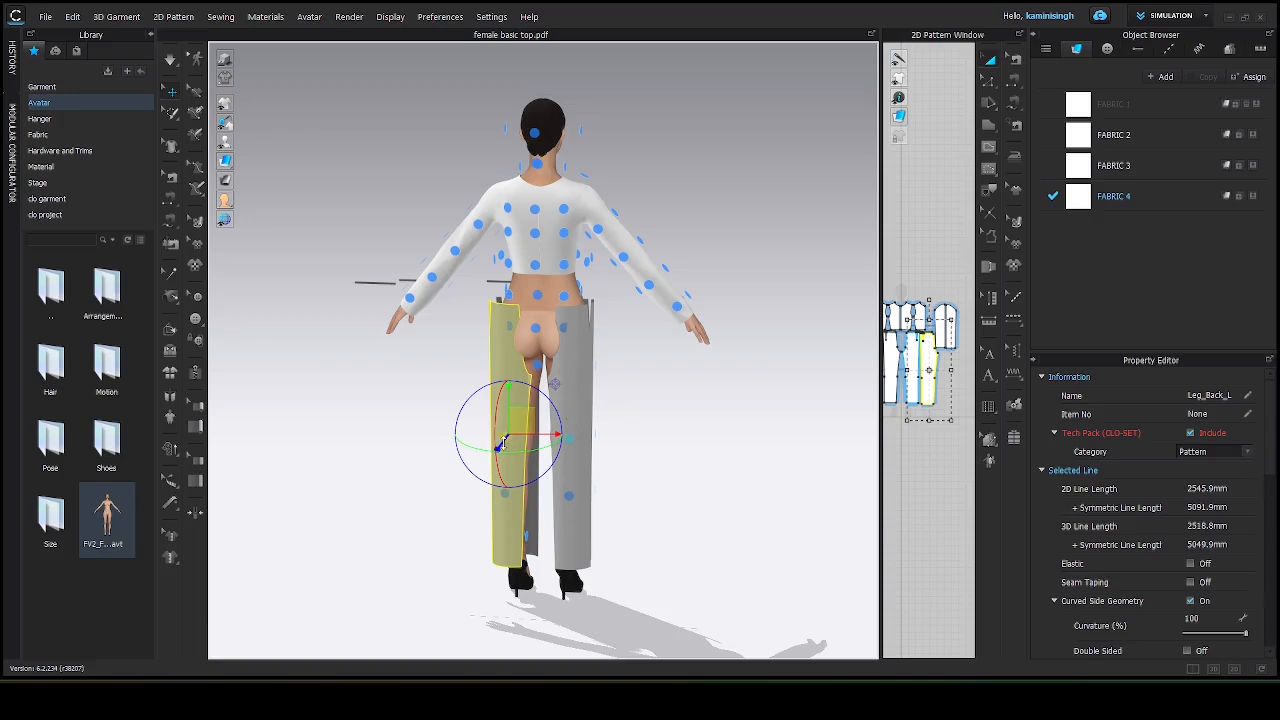
click(576, 418)
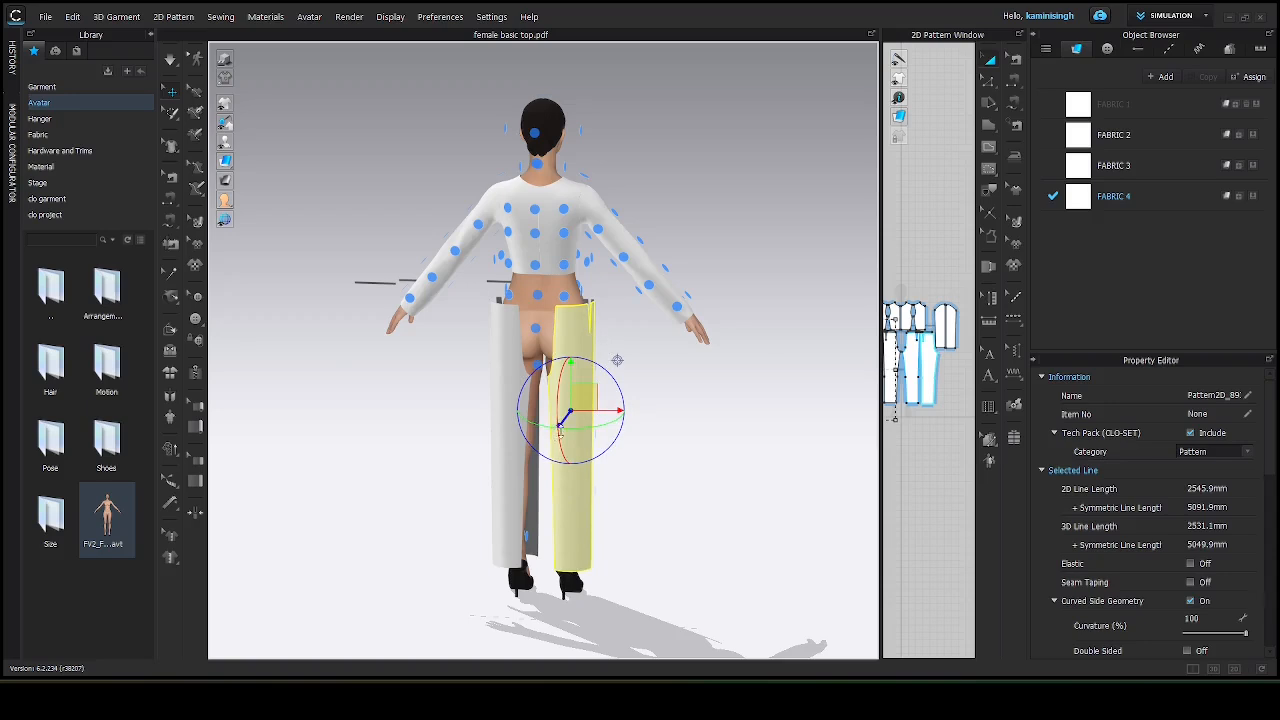
Nudge the front pant piece slightly upward on the avatar's right leg.
right_drag(660, 441, 432, 430)
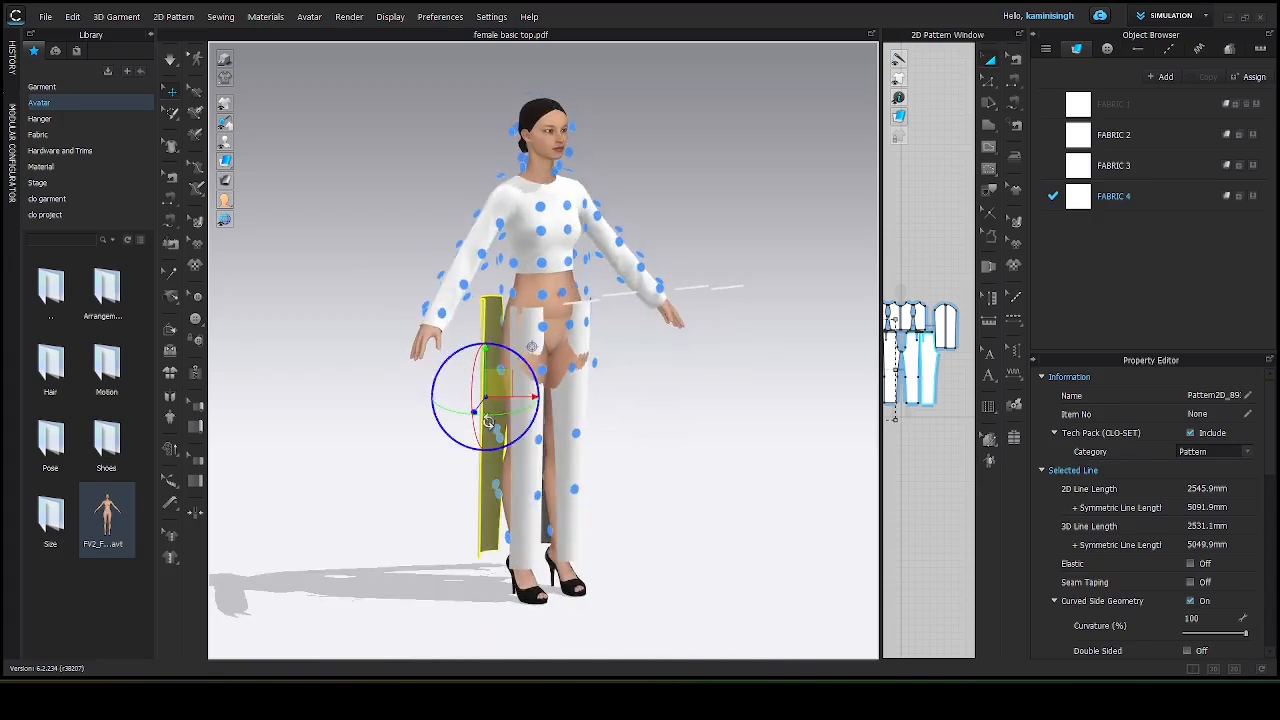
click(524, 456)
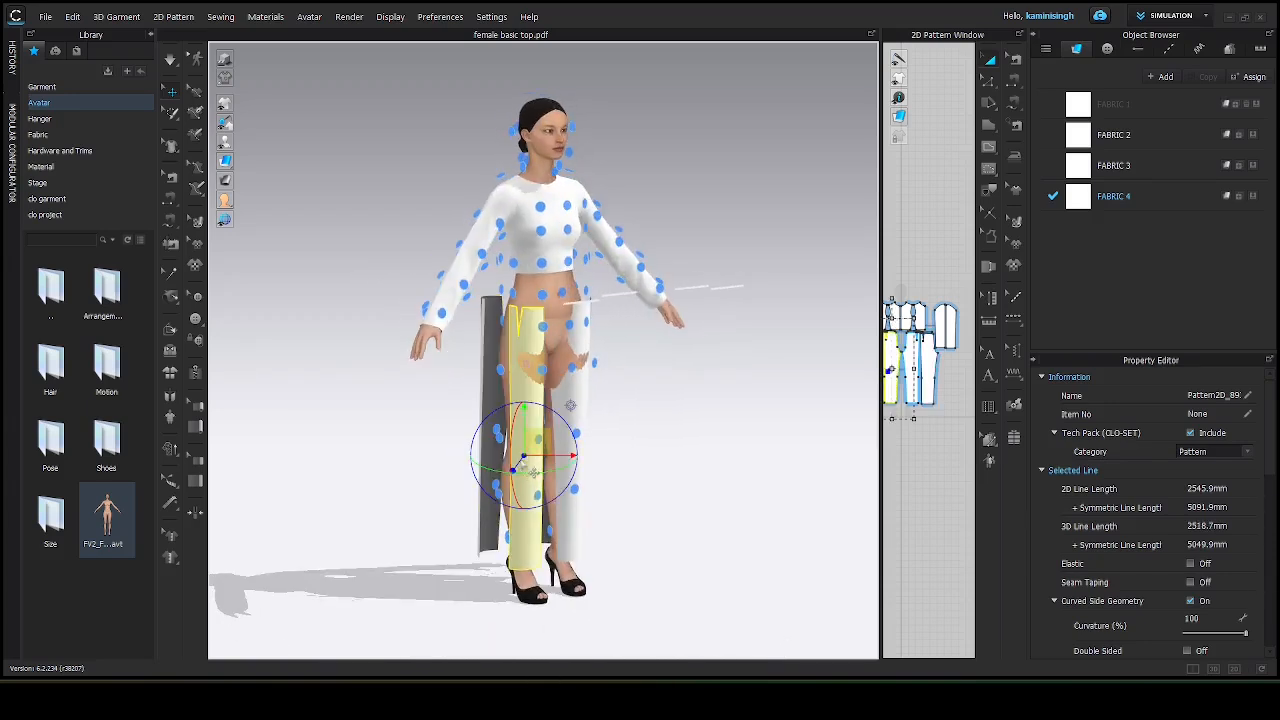
drag(522, 466, 507, 448)
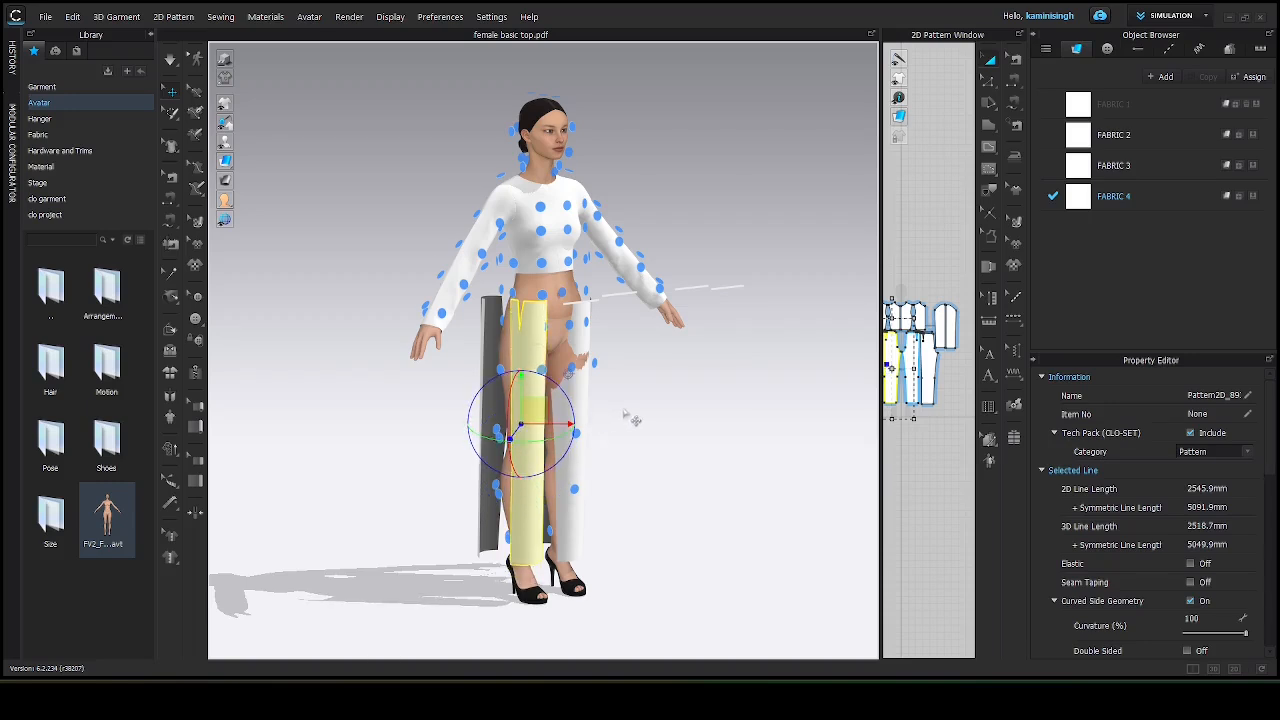
right_drag(632, 418, 560, 426)
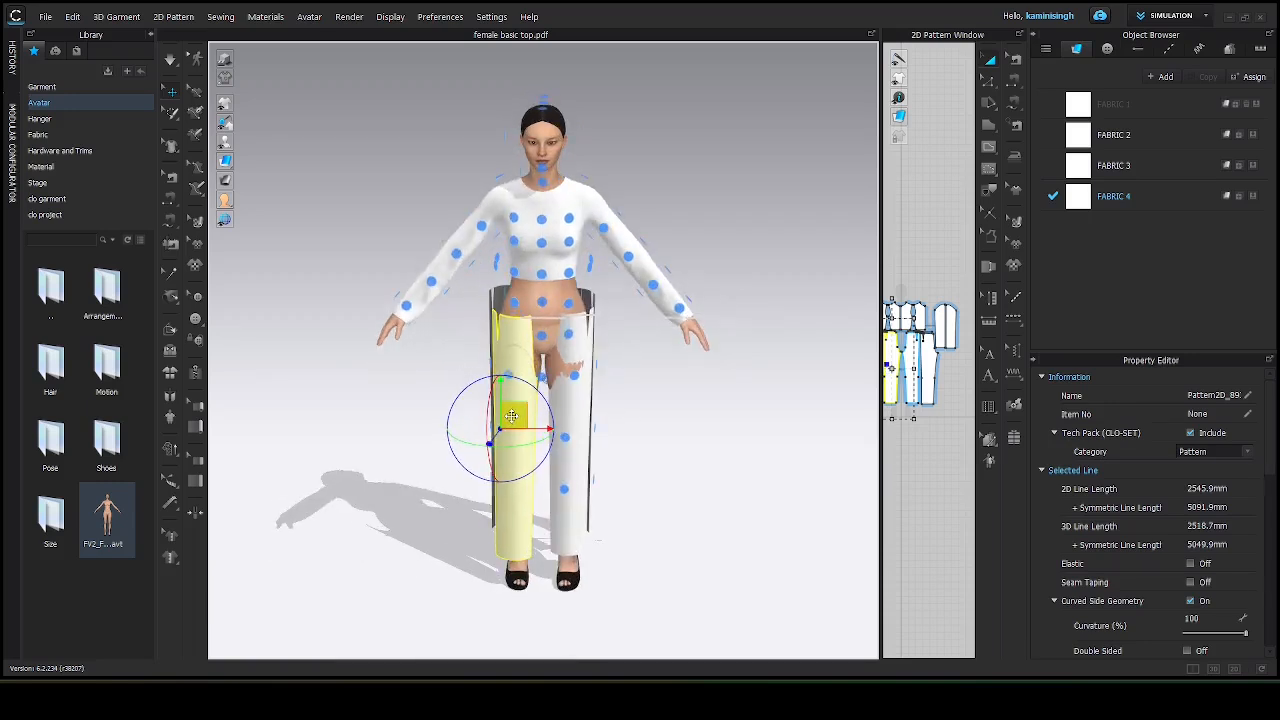
click(568, 404)
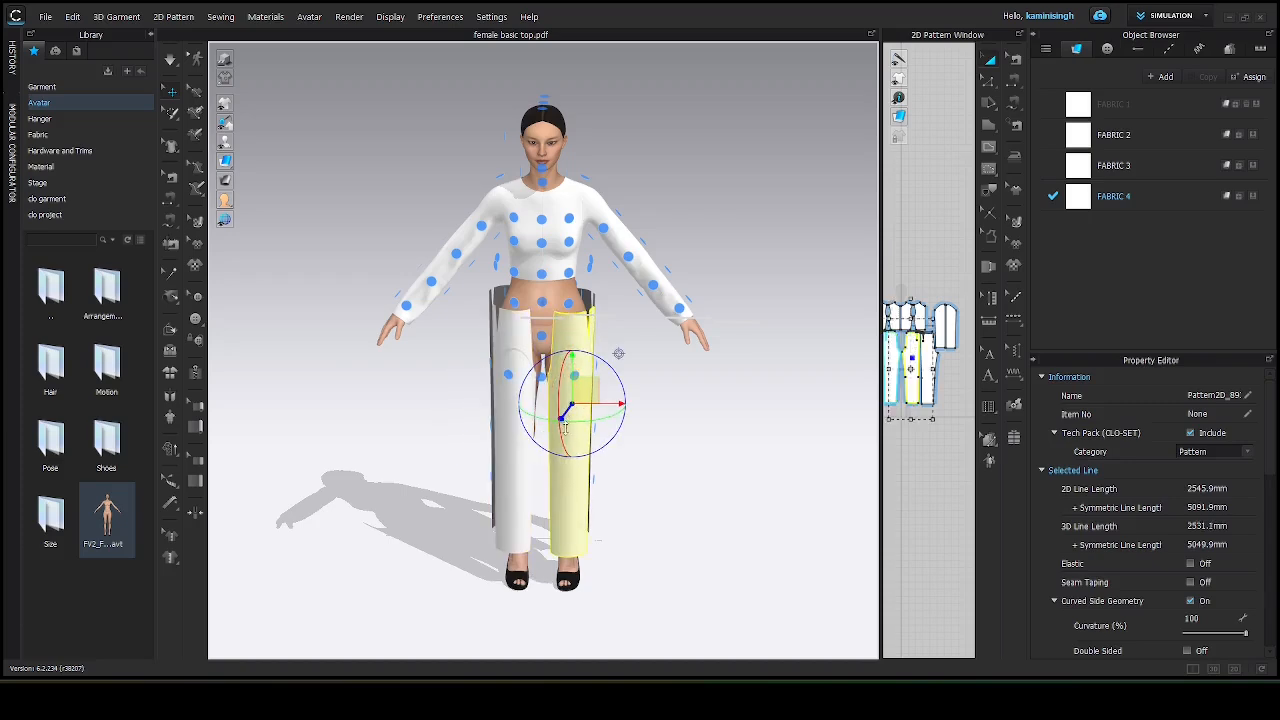
right_drag(680, 400, 369, 380)
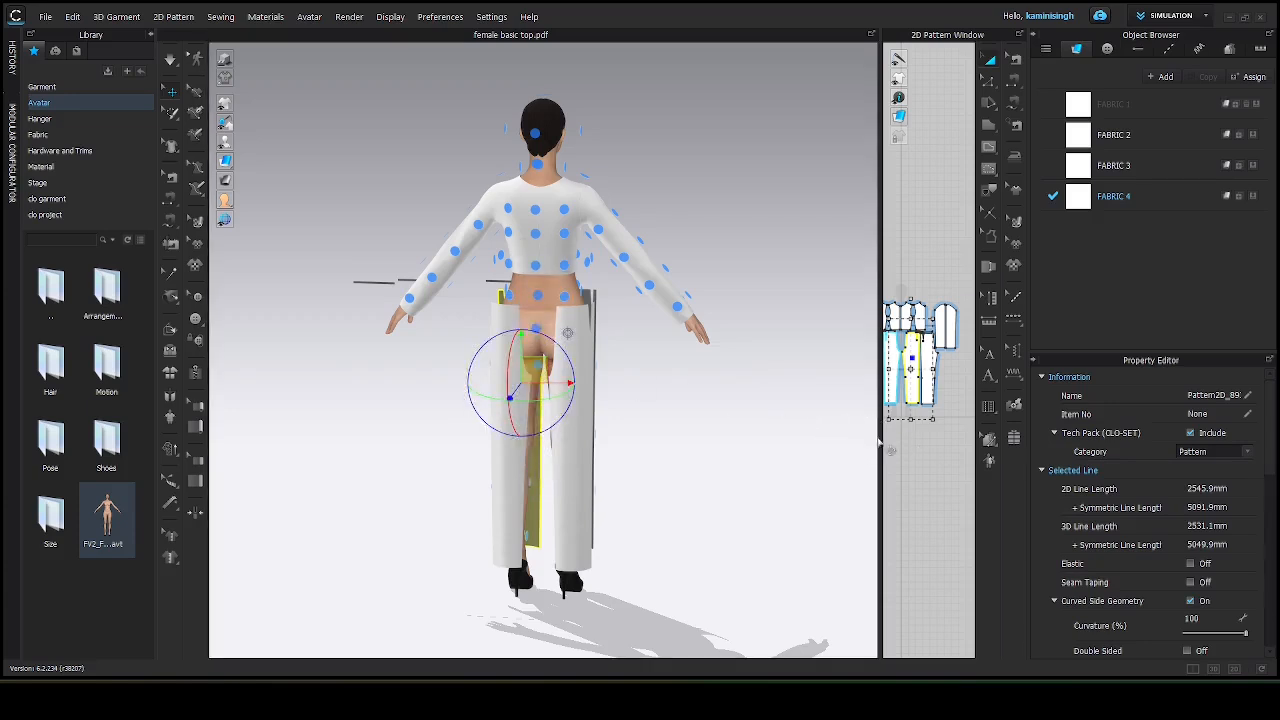
Place the waistband pieces on the avatar's front and back waist arrangement points.
drag(880, 437, 628, 437)
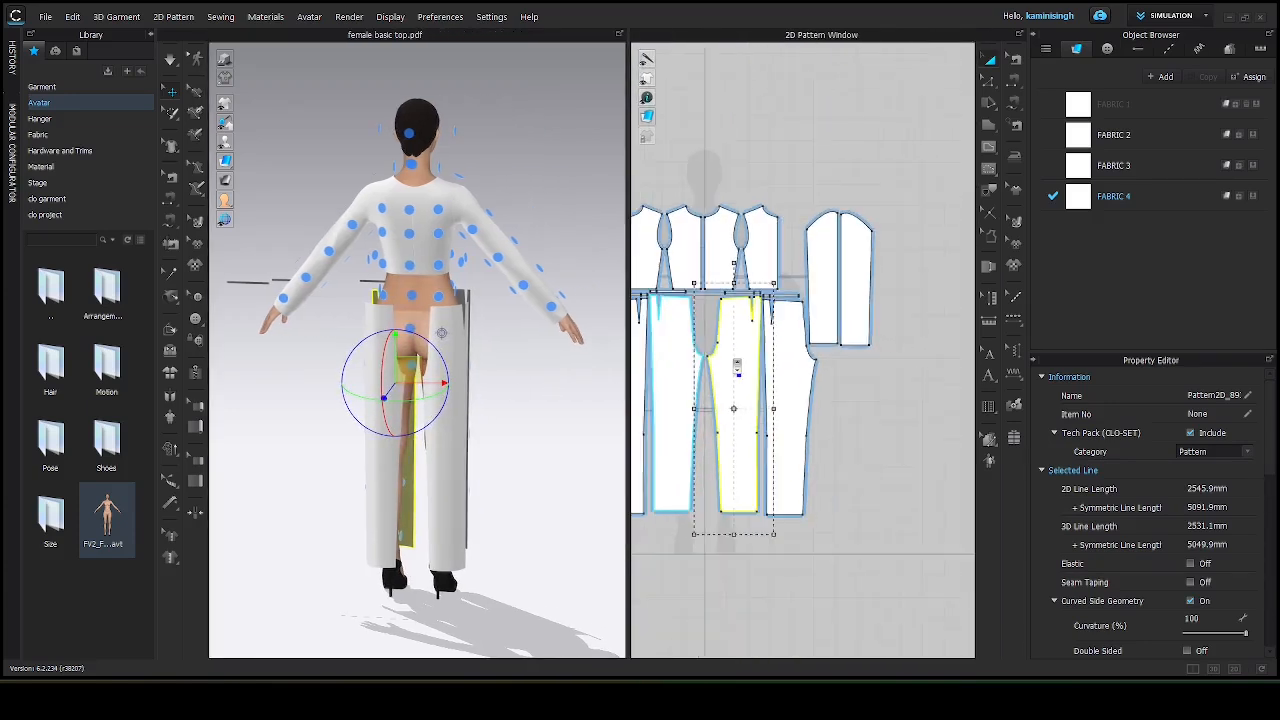
middle_drag(675, 318, 801, 313)
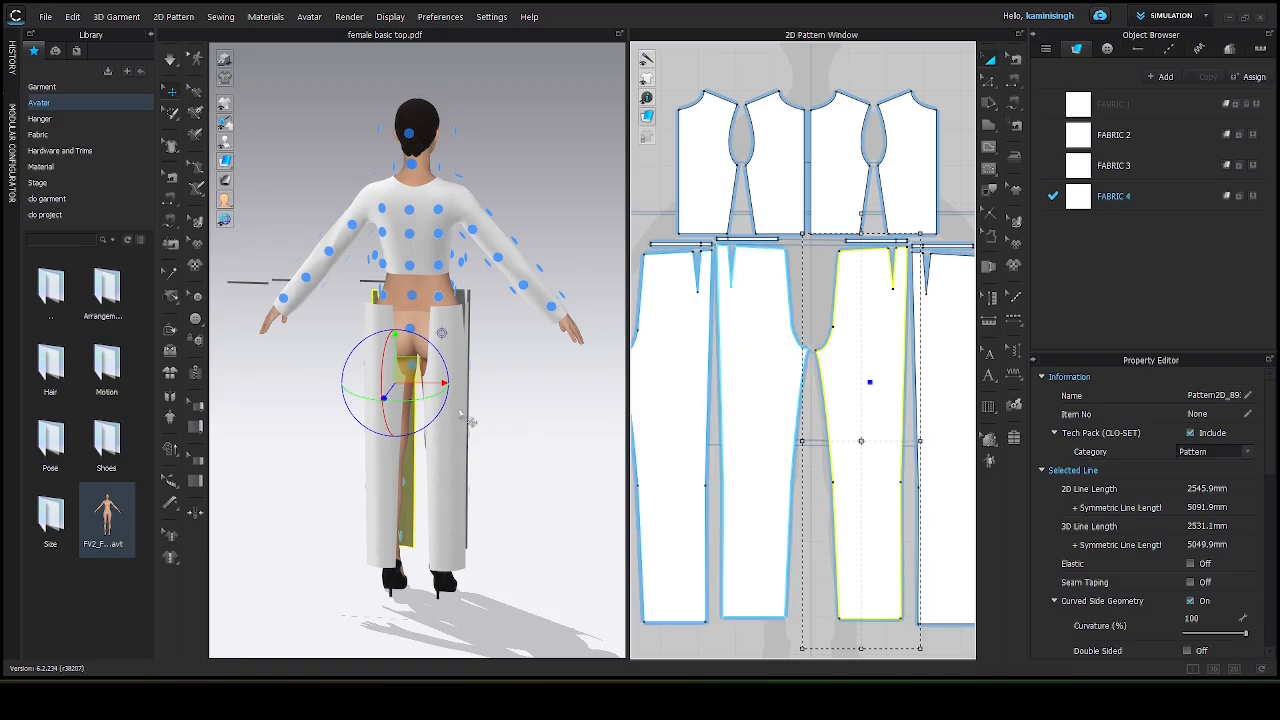
scroll(381, 267, up, 5)
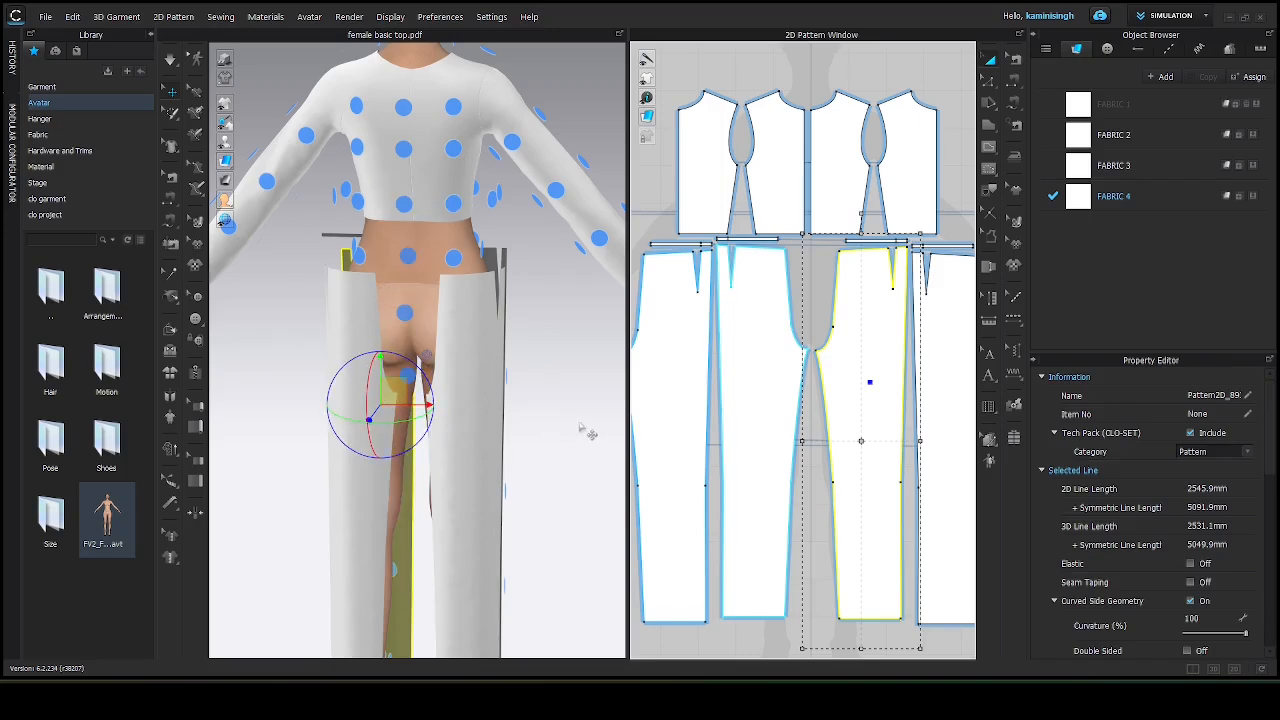
right_drag(582, 430, 326, 430)
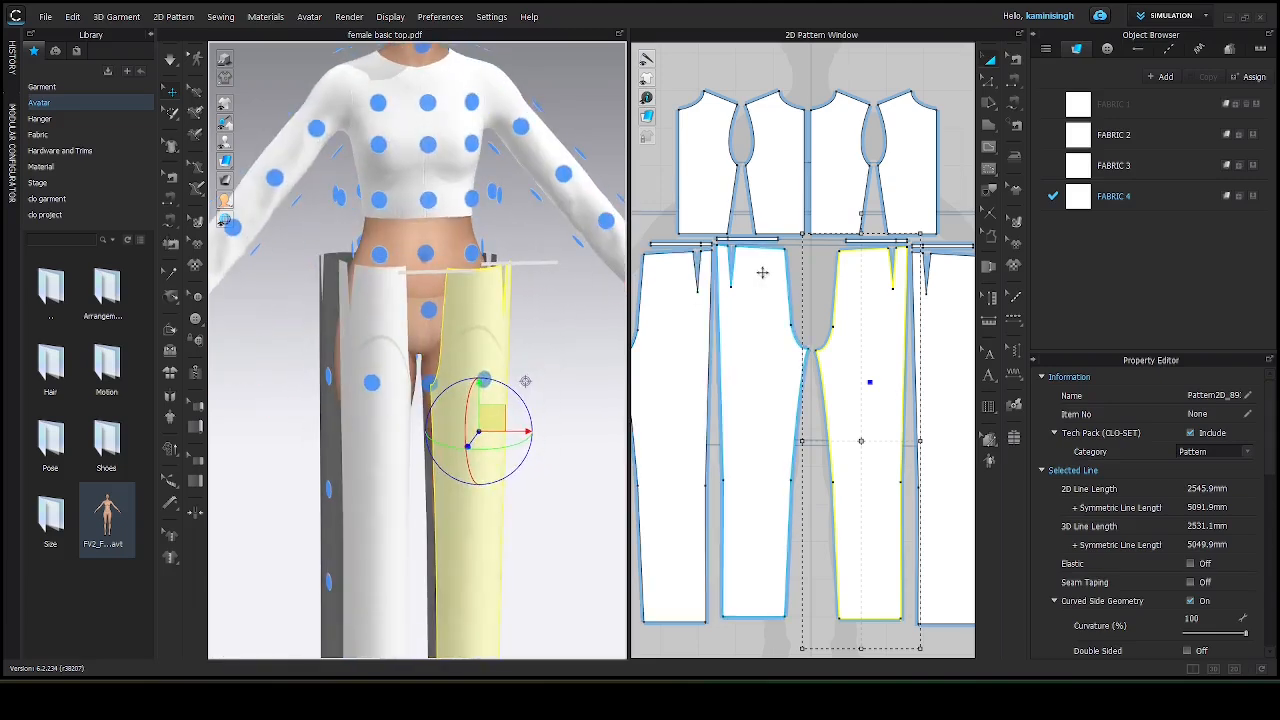
click(747, 239)
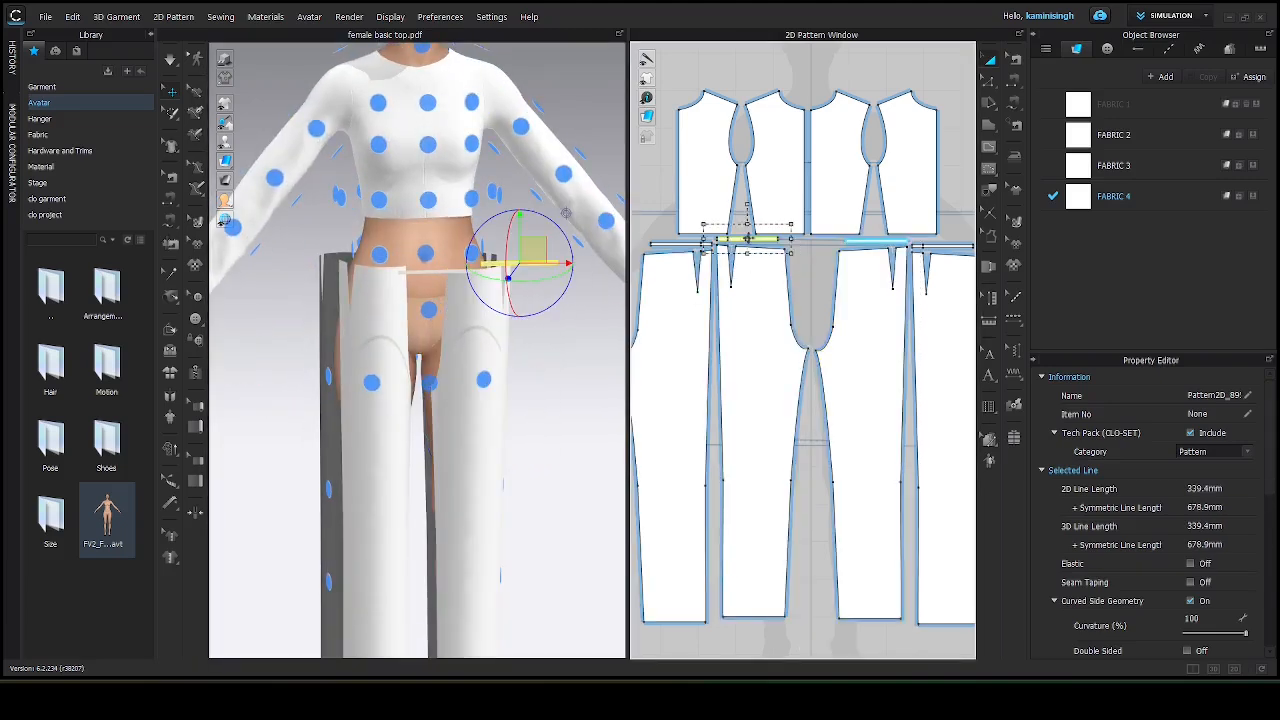
click(378, 254)
right_drag(530, 337, 245, 337)
click(675, 245)
click(379, 250)
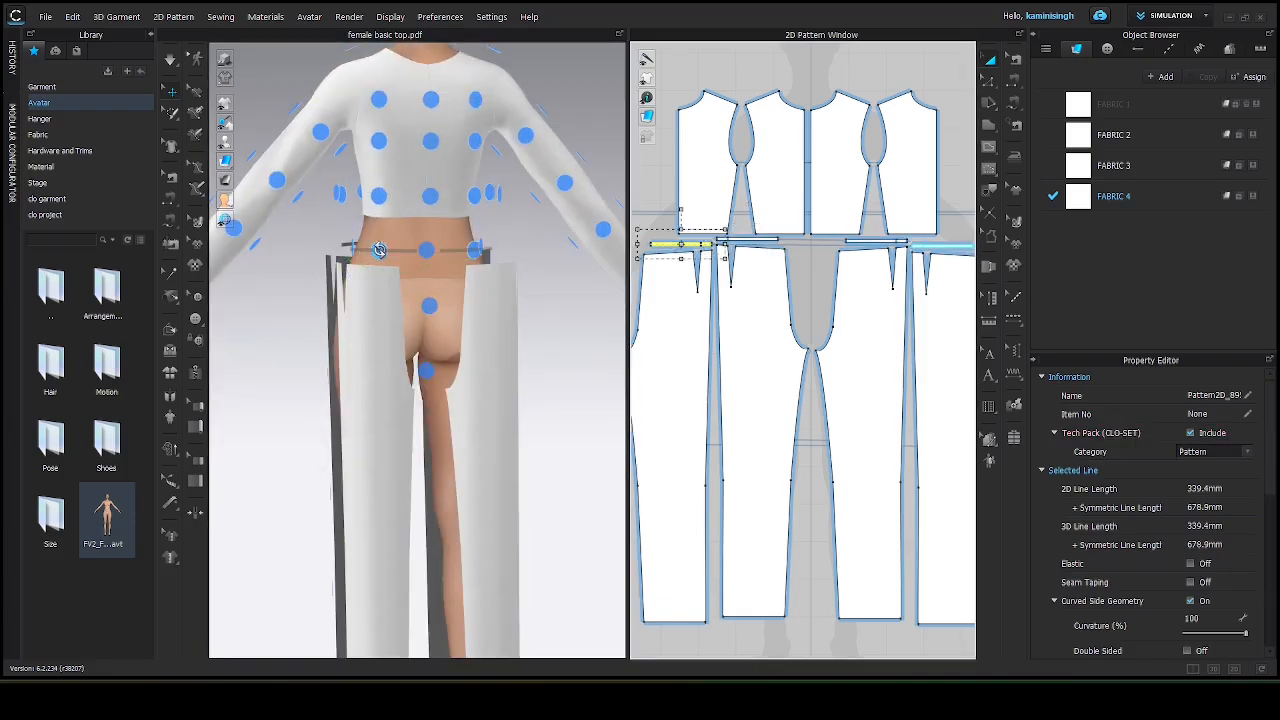
Move the waistband down onto the avatar's waist.
right_drag(500, 338, 743, 334)
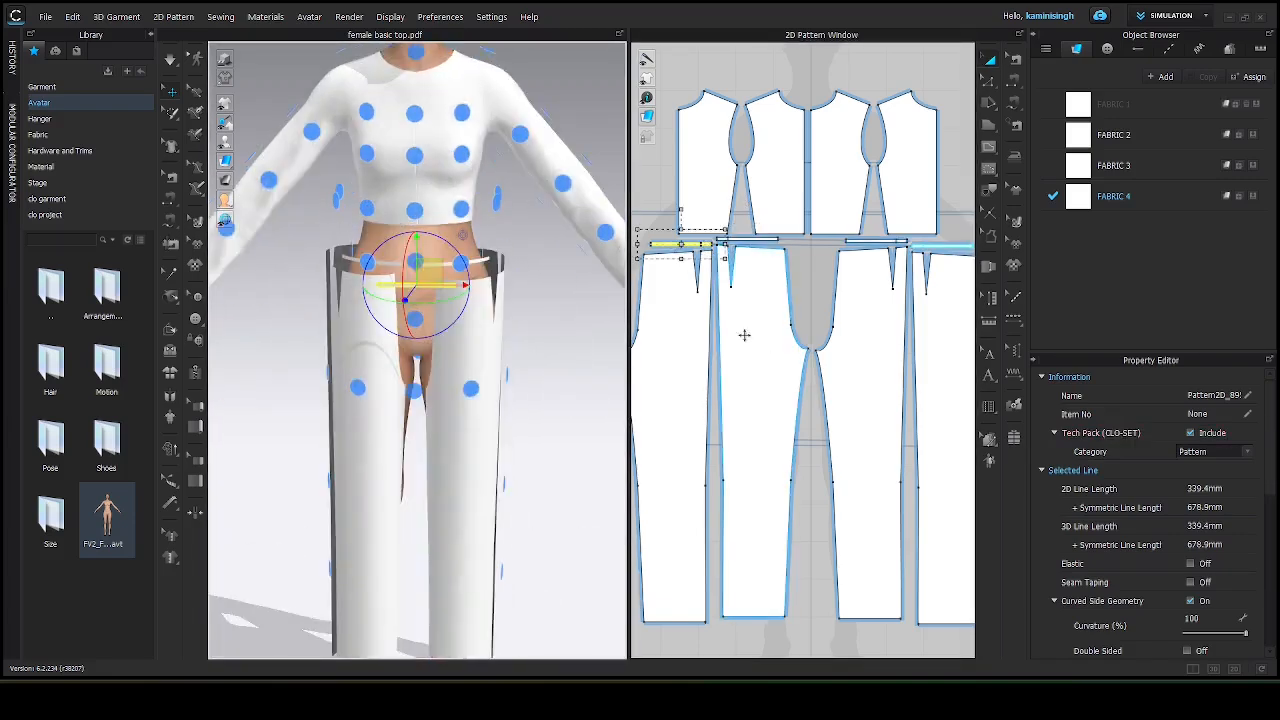
right_drag(559, 317, 205, 320)
click(462, 267)
click(463, 265)
right_drag(501, 214, 452, 318)
click(612, 263)
Hide the arrangement points on the avatar.
right_drag(510, 405, 594, 414)
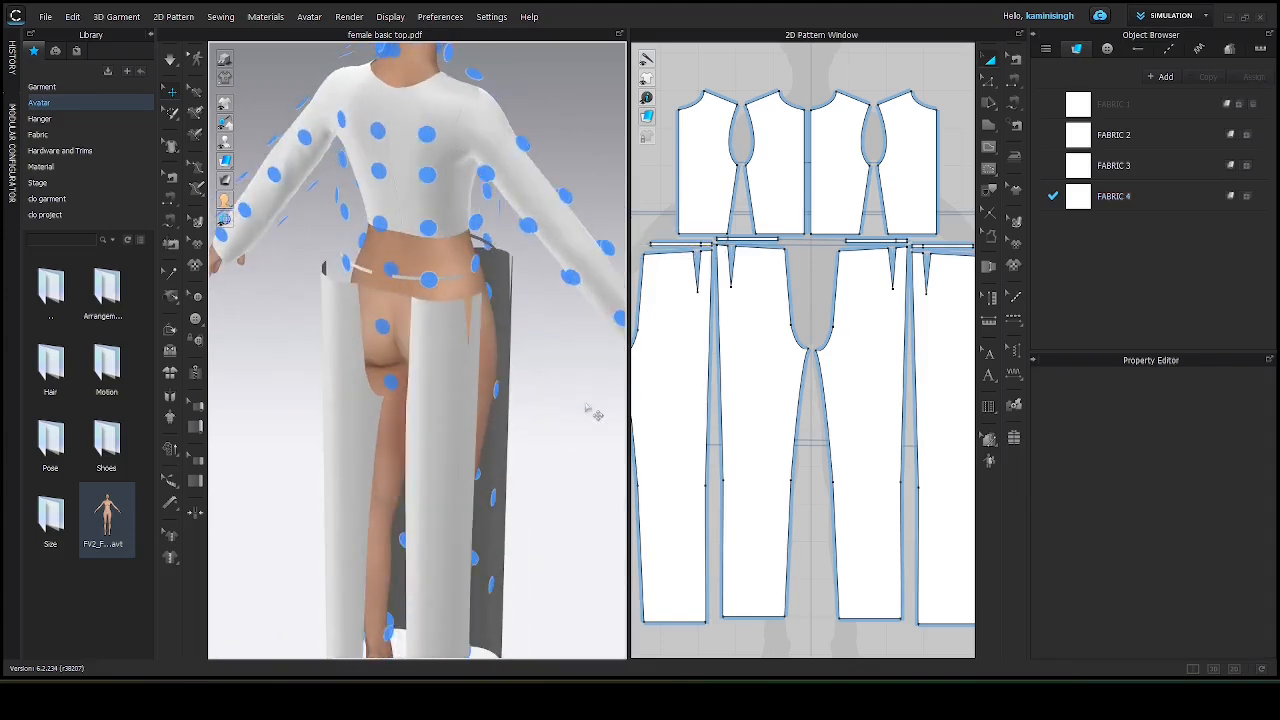
key(shift+f)
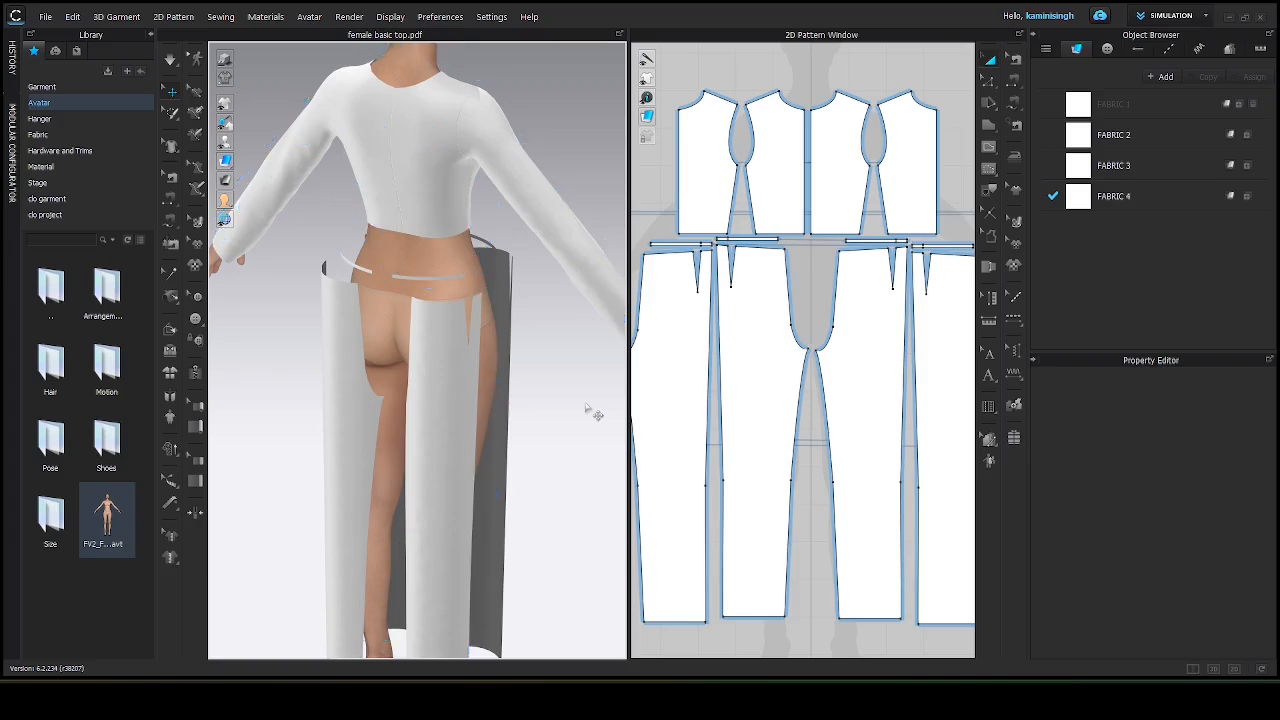
scroll(460, 365, up, 5)
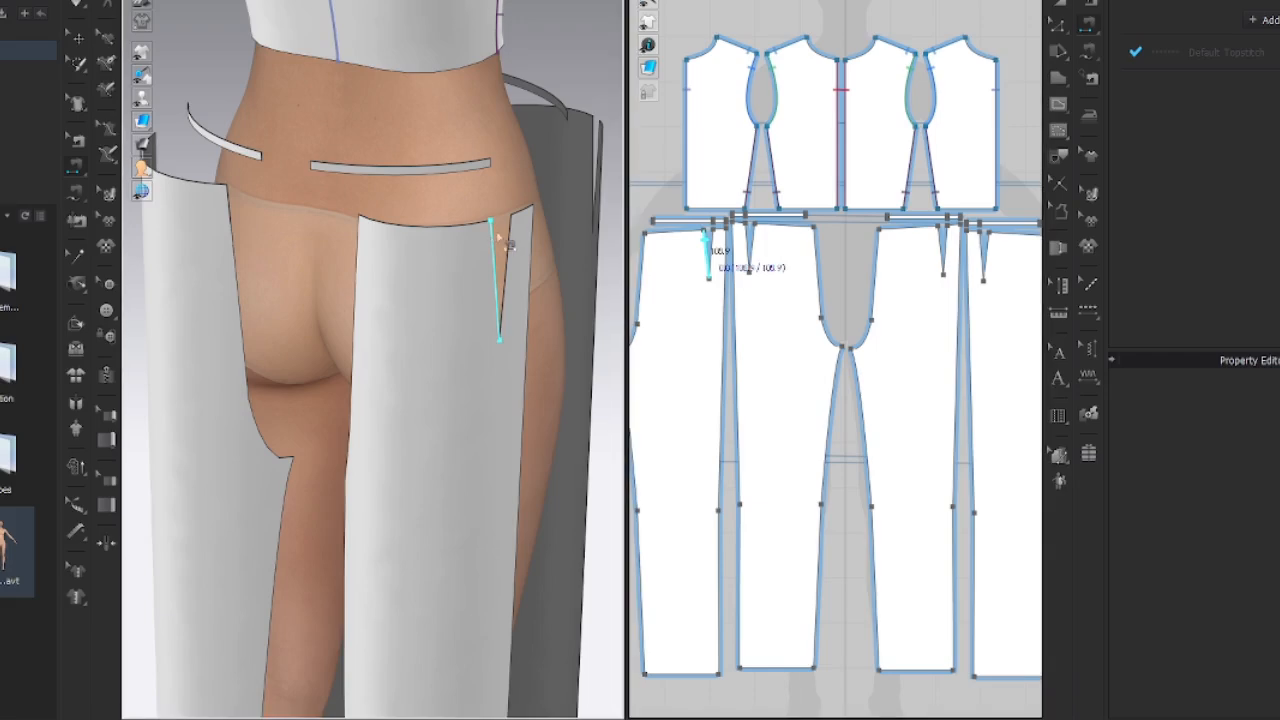
Sew the back pant dart closed and join the back pant waistline to the waistband's lower edge.
click(503, 250)
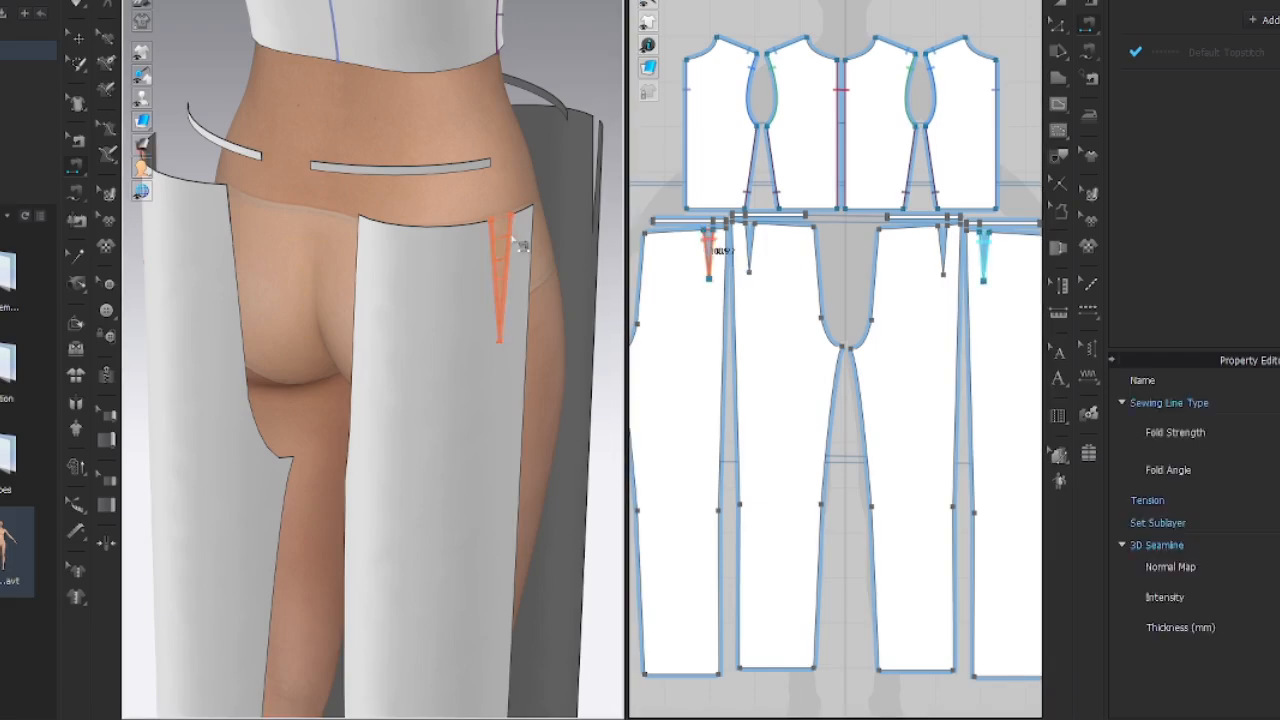
click(328, 174)
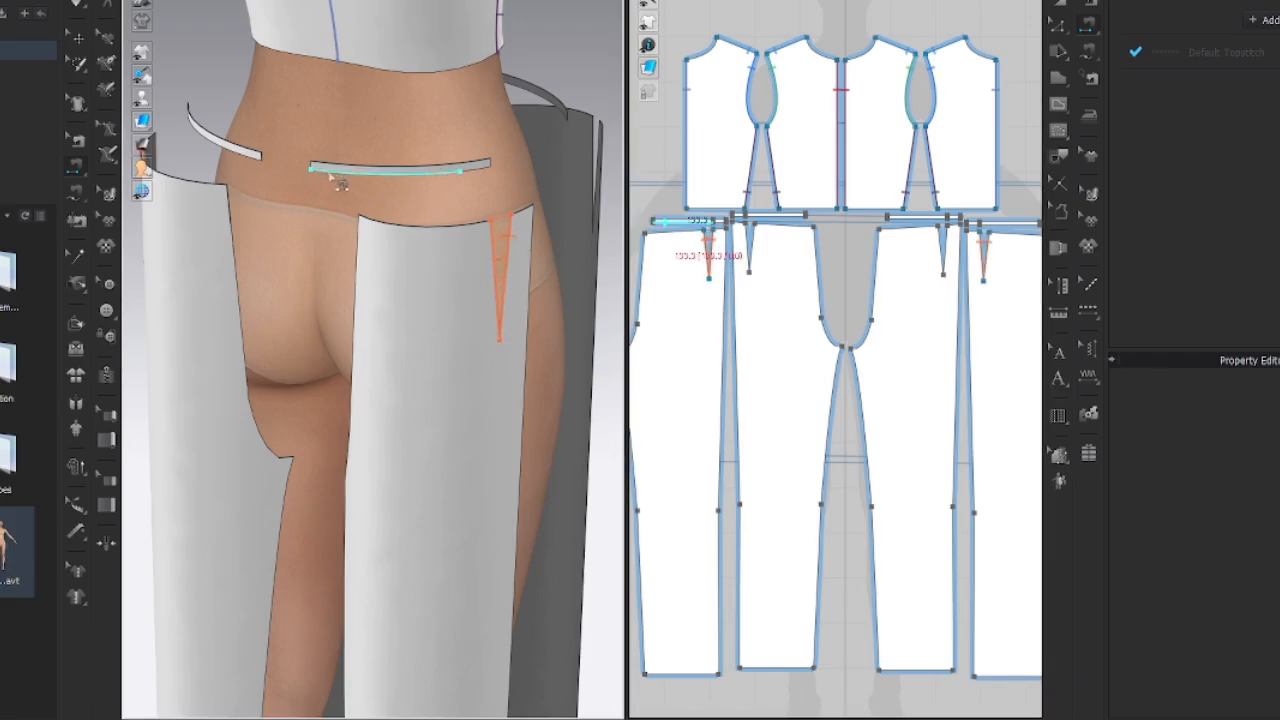
click(375, 228)
click(475, 175)
click(520, 212)
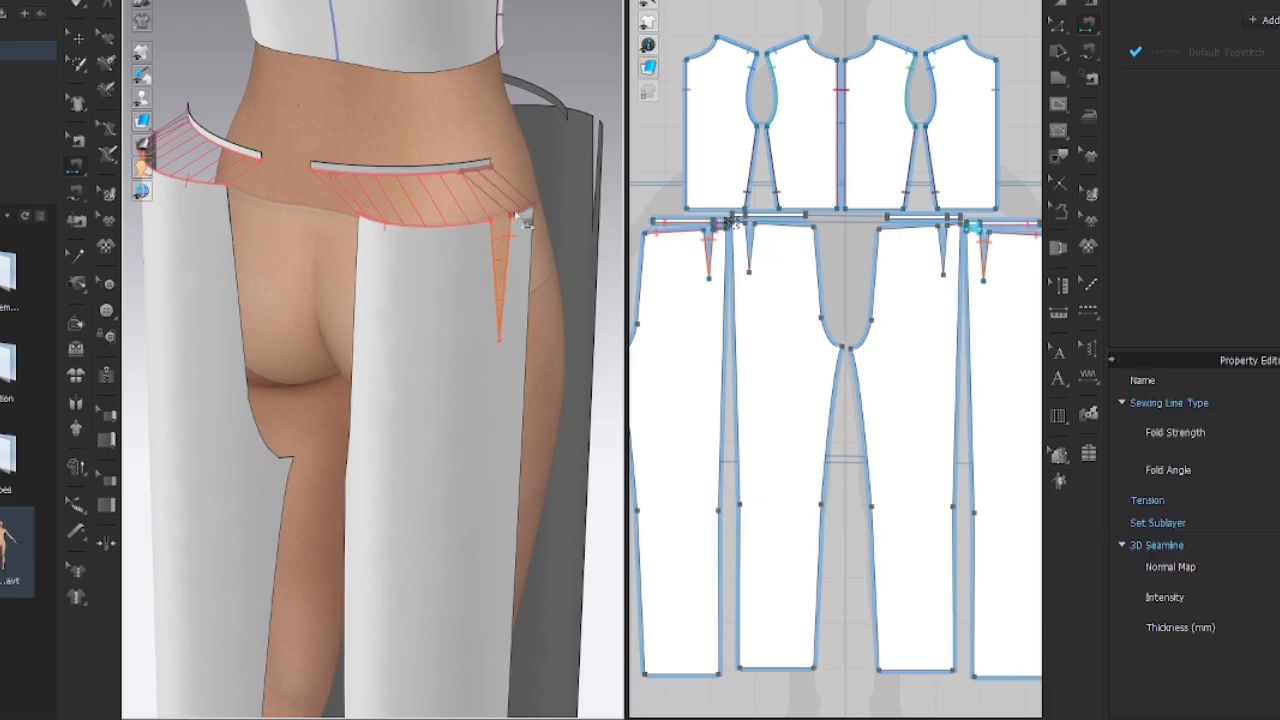
Sew the front pant dart closed and join the front pant waistline to the waistband.
right_drag(520, 370, 288, 322)
click(303, 138)
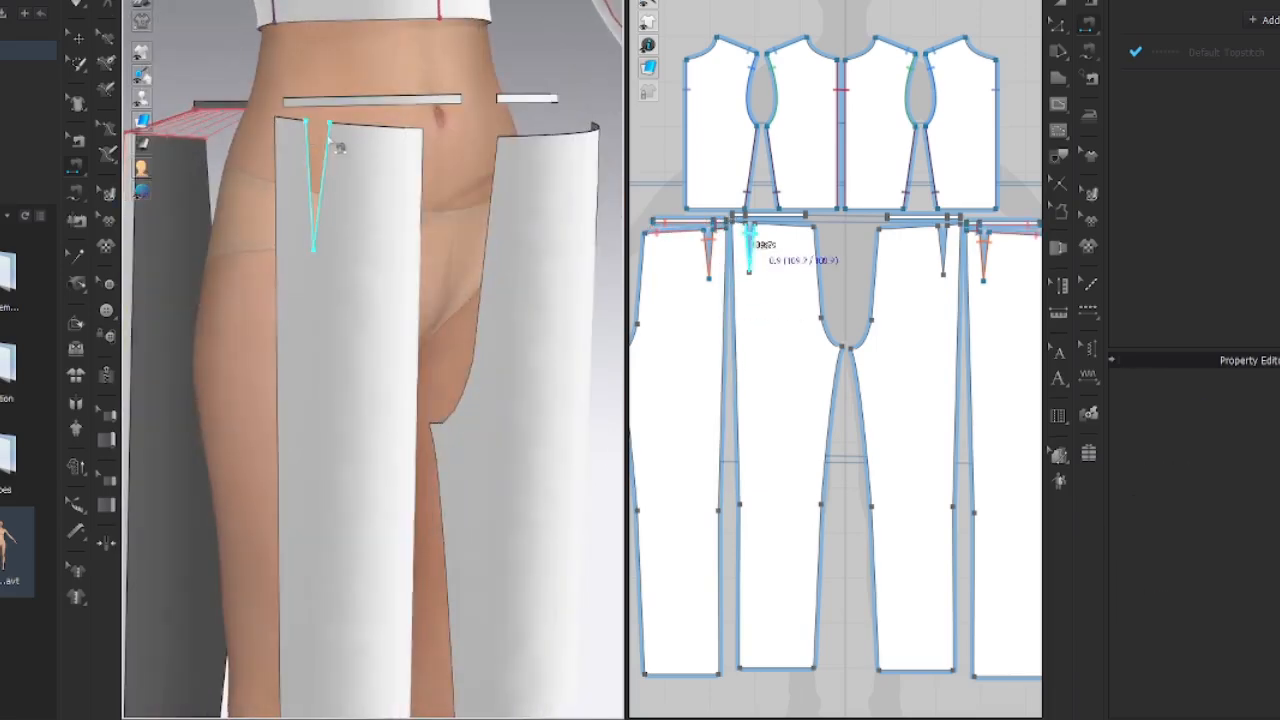
click(327, 139)
click(302, 107)
click(291, 119)
click(359, 125)
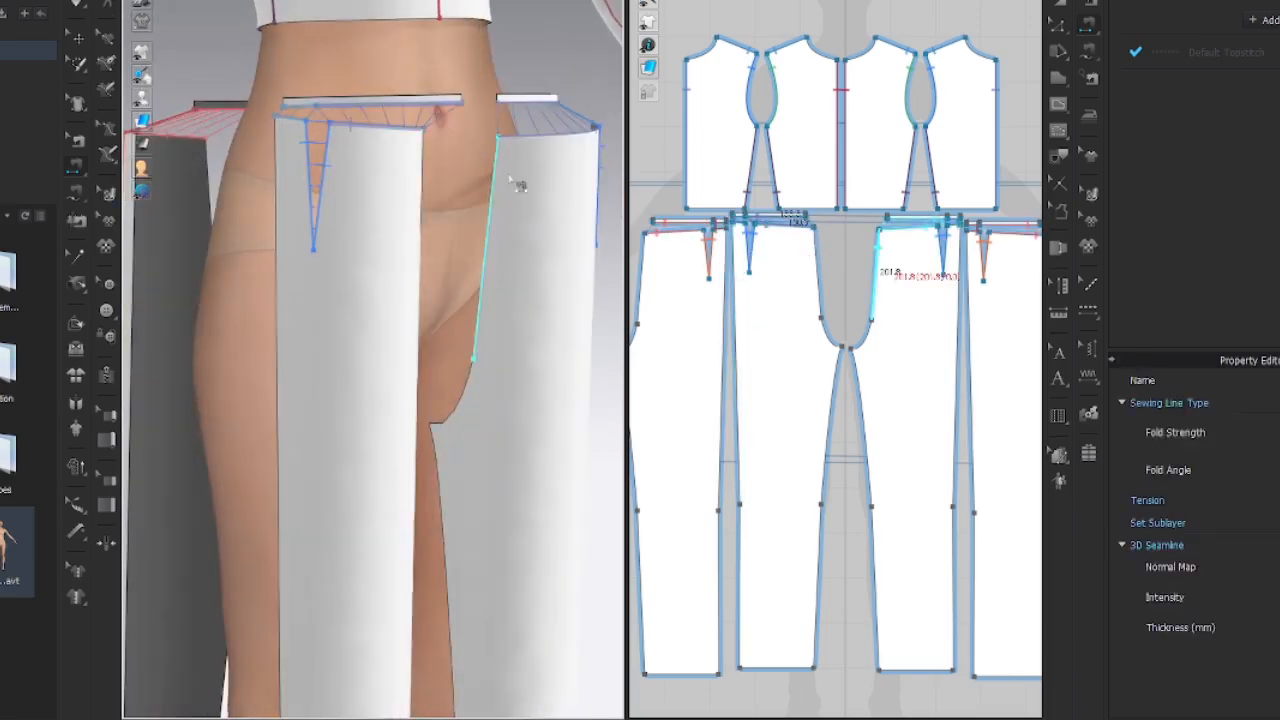
Sew the front centre rise and crotch curves of the two front pant pieces together.
right_drag(492, 176, 378, 165)
click(343, 171)
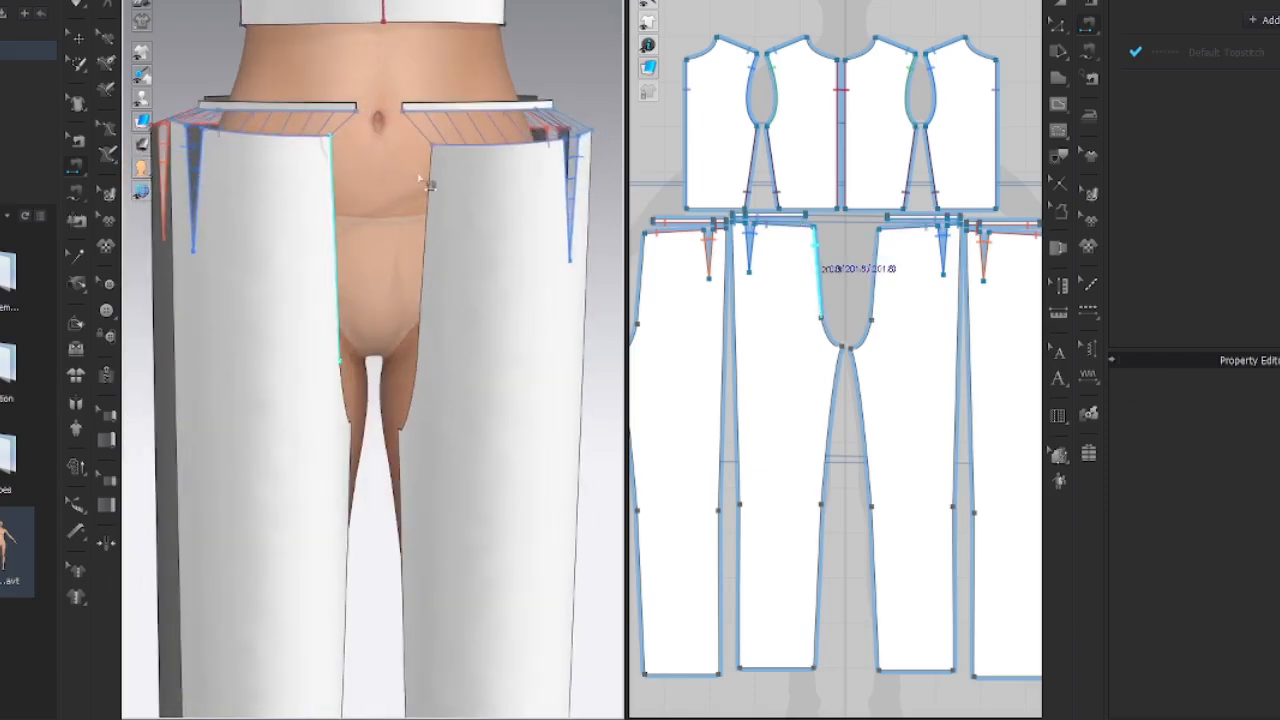
click(433, 177)
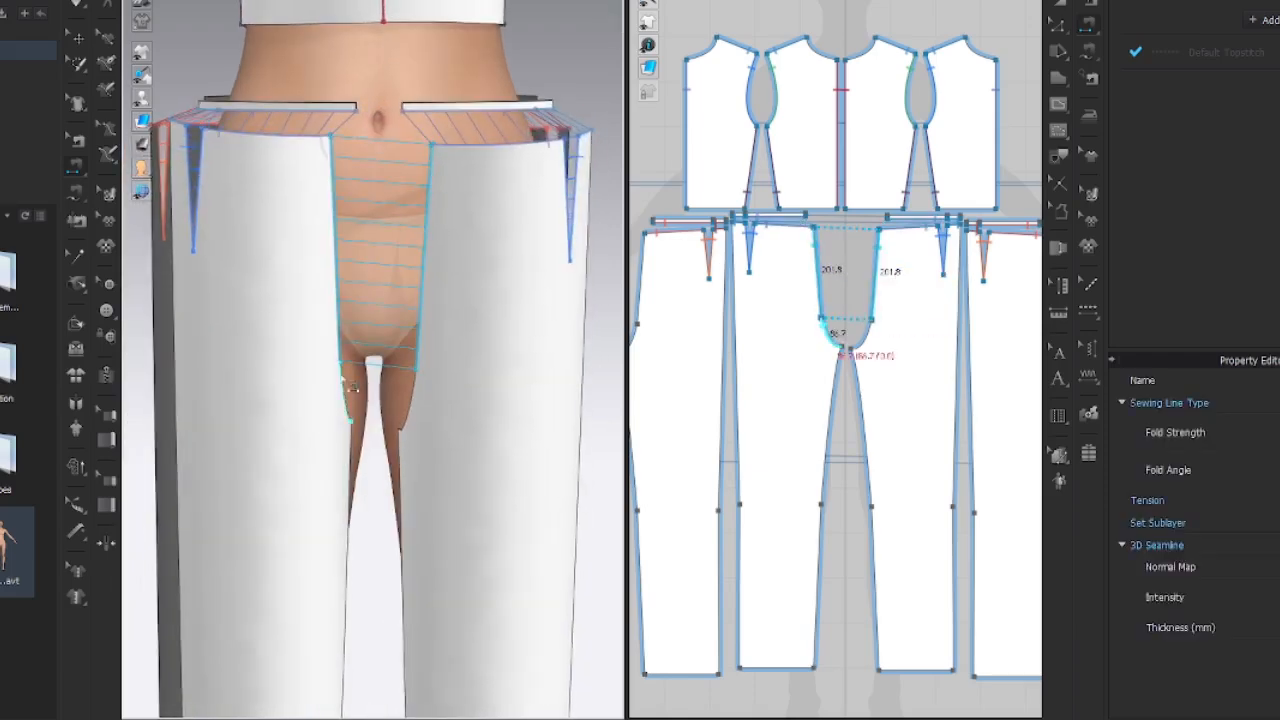
click(345, 390)
click(414, 389)
Sew the outer side seam between the front and back pant pieces.
right_drag(428, 392, 244, 408)
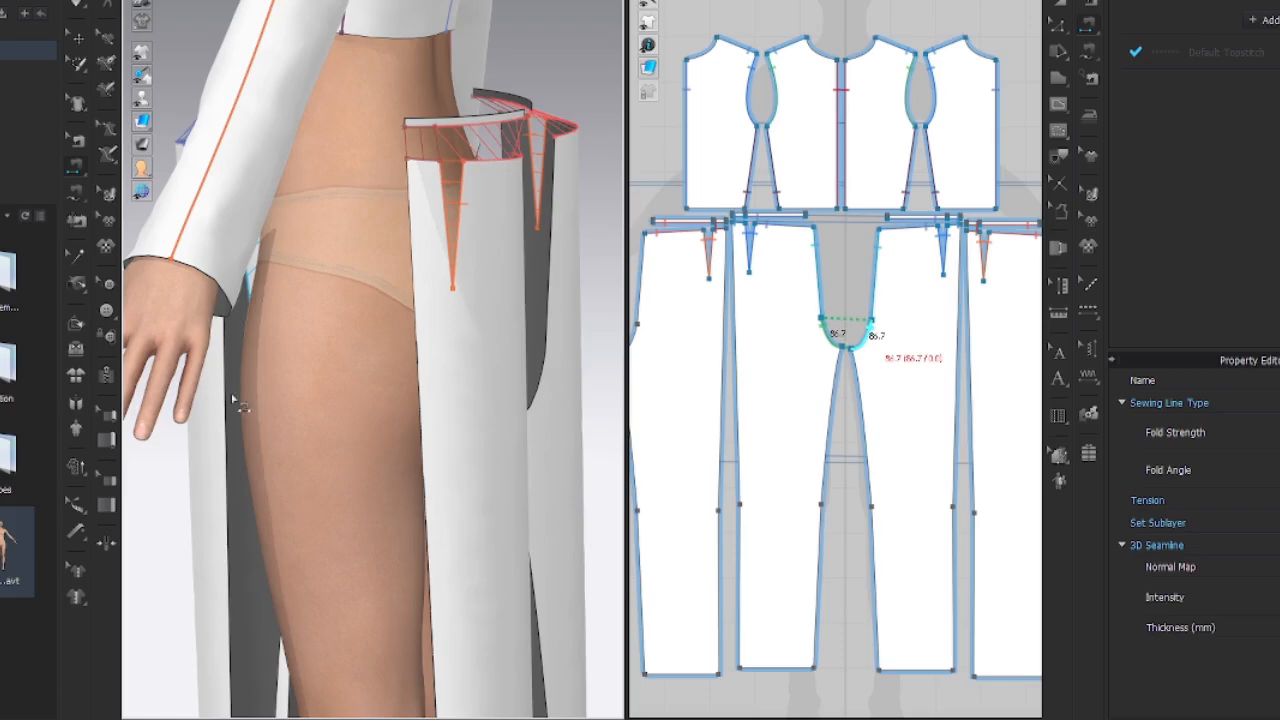
click(234, 410)
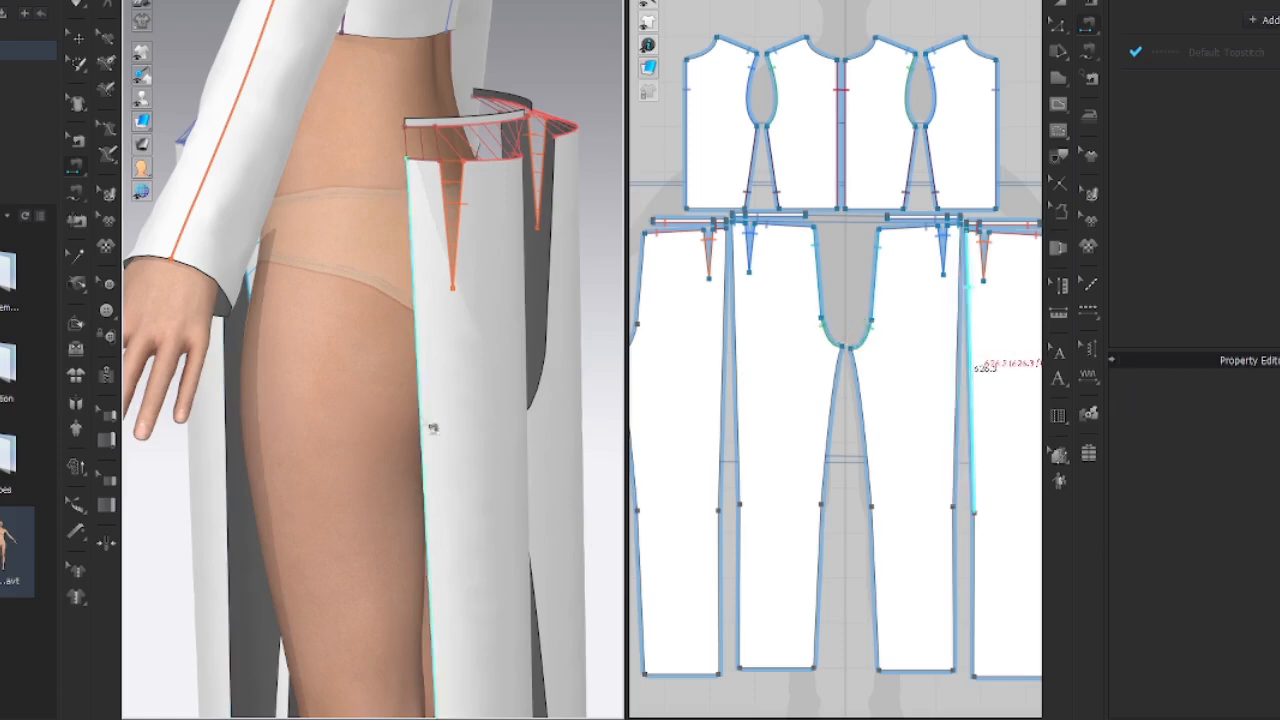
click(426, 437)
Sew the back centre rise and crotch curves of the two back pant pieces together.
right_drag(445, 432, 250, 400)
click(230, 168)
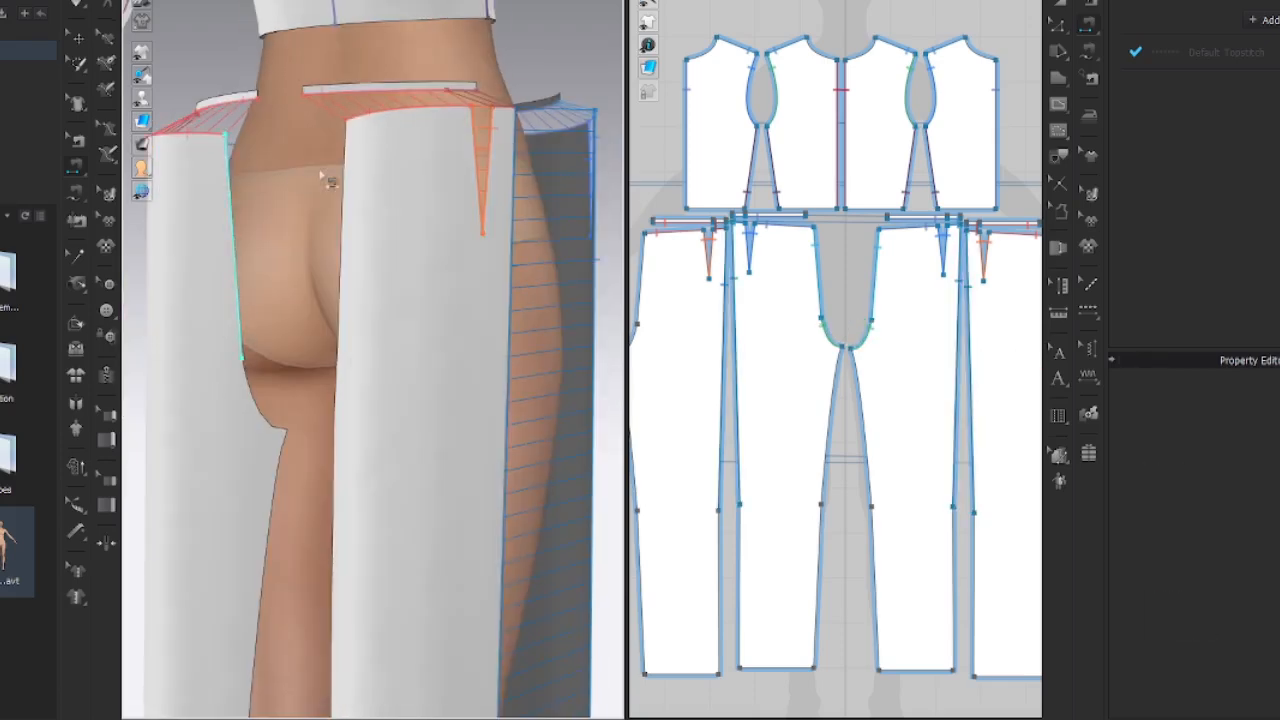
click(344, 172)
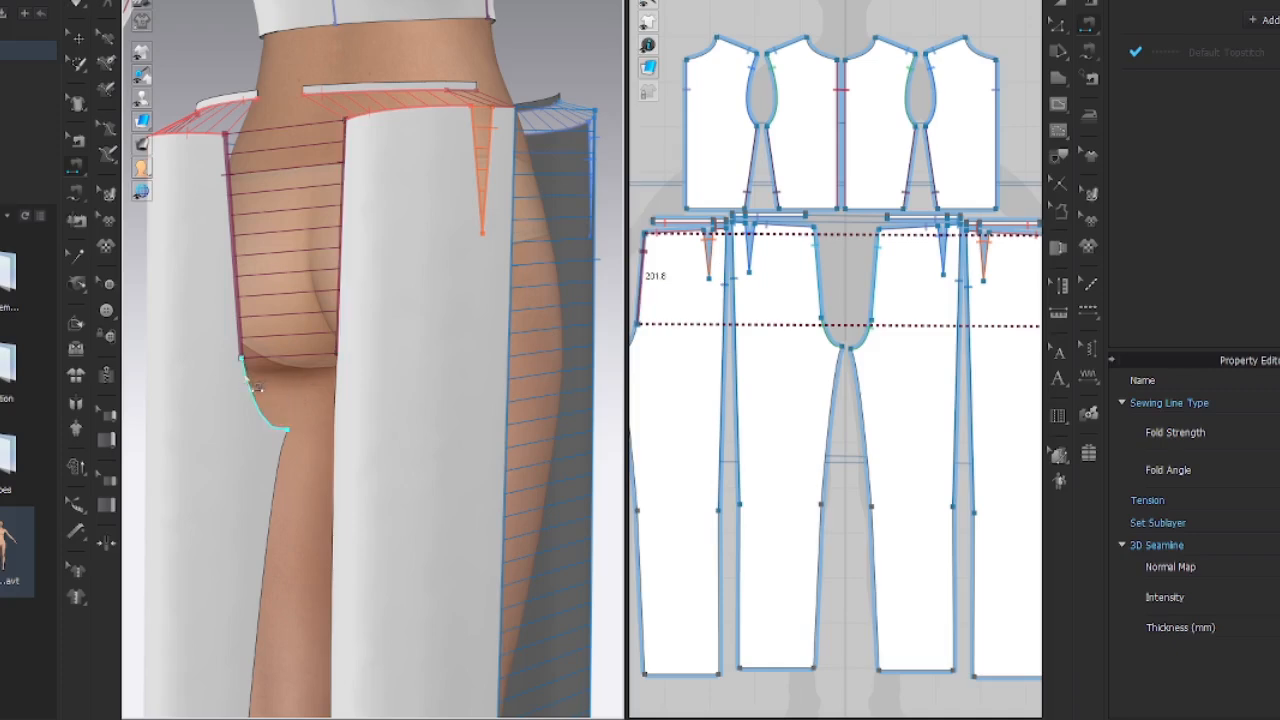
right_drag(343, 394, 451, 457)
scroll(446, 494, up, 3)
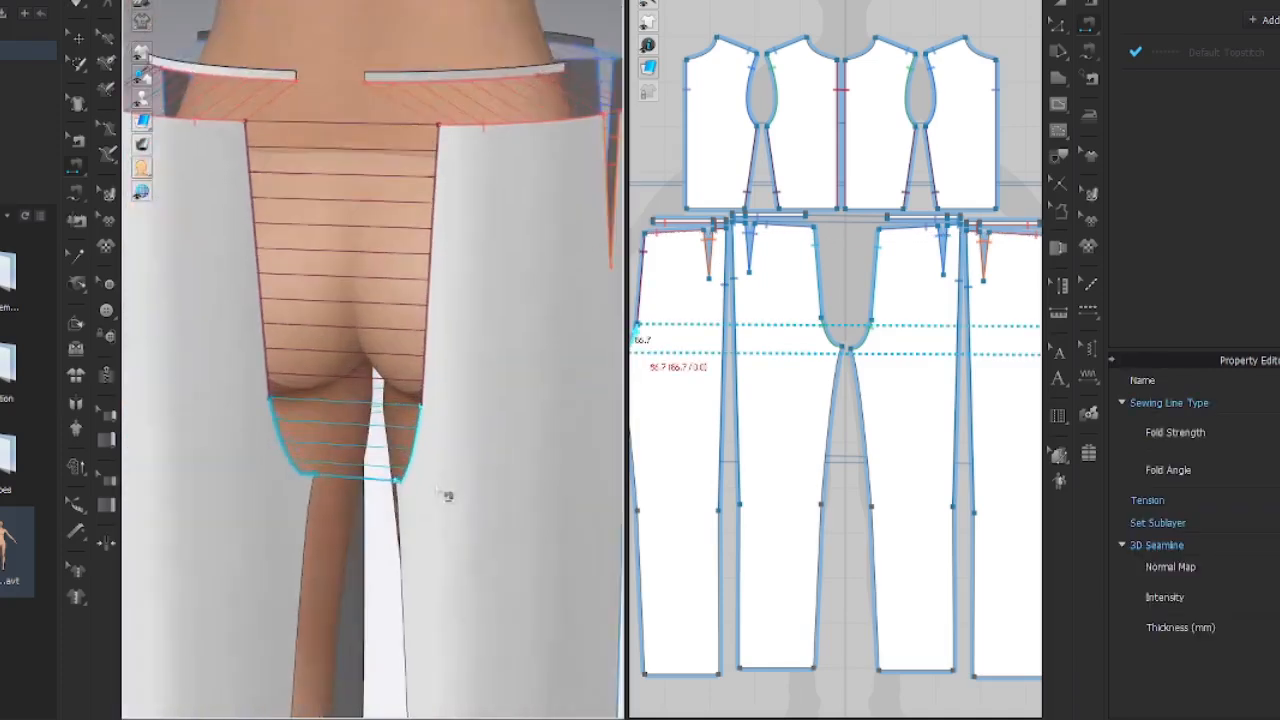
middle_drag(446, 494, 460, 297)
Sew the inseams joining the front and back pant pieces on both legs.
scroll(463, 301, down, 3)
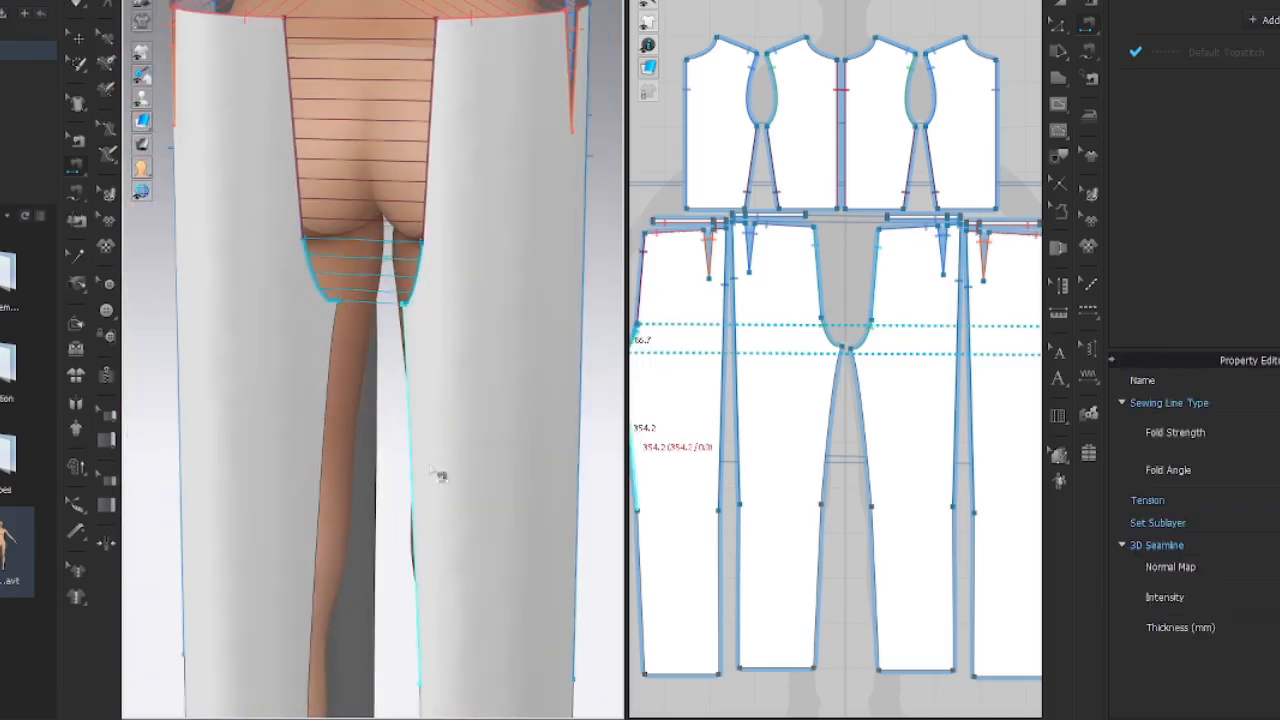
right_drag(429, 534, 443, 446)
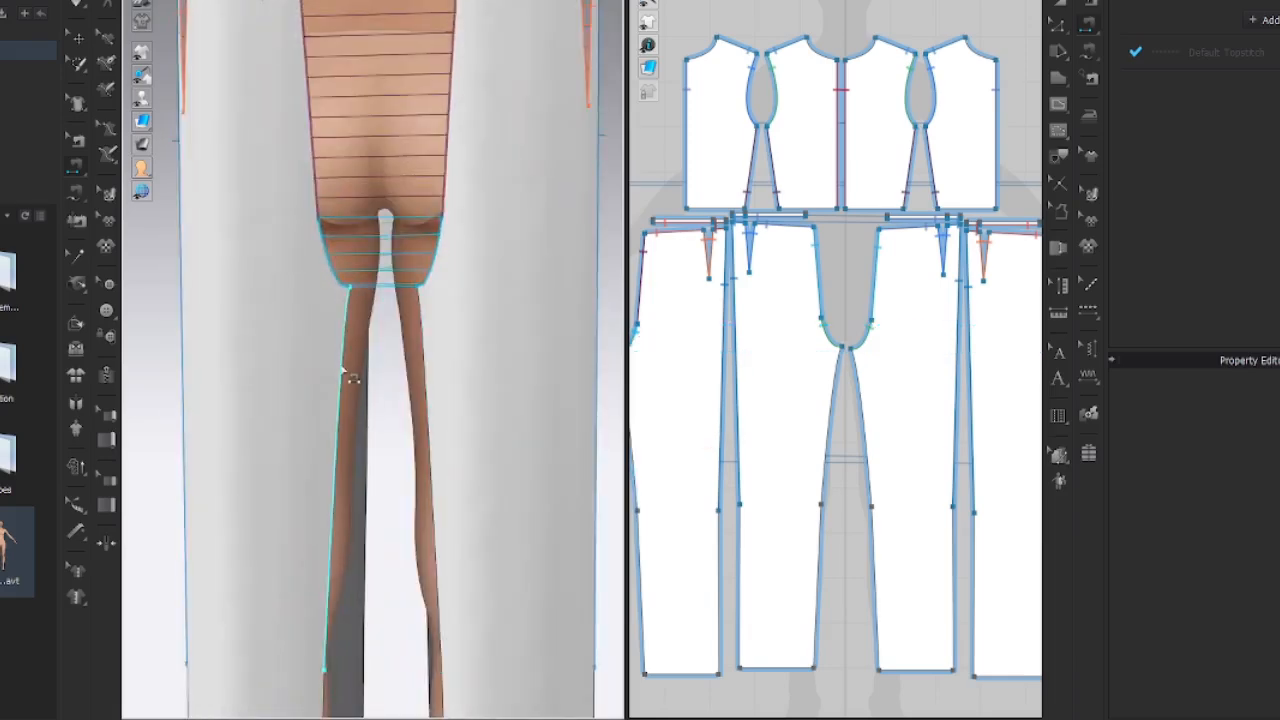
click(376, 384)
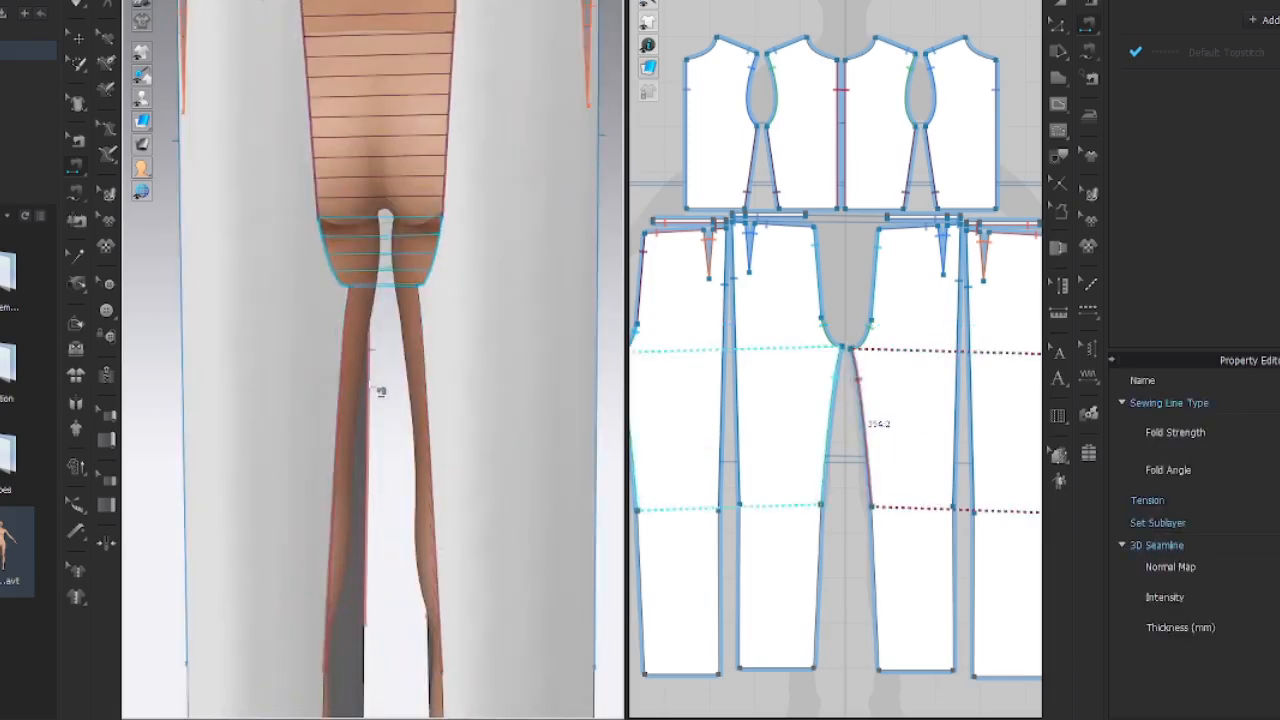
right_drag(369, 417, 374, 346)
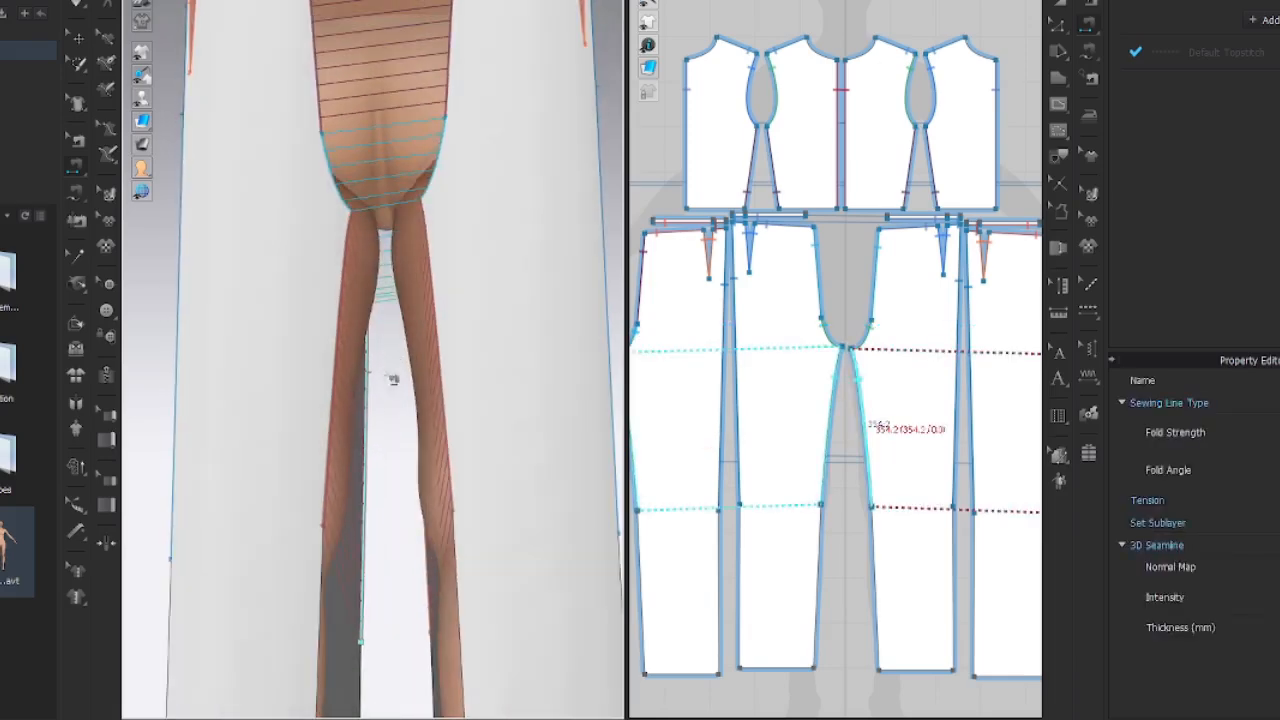
right_drag(366, 534, 374, 243)
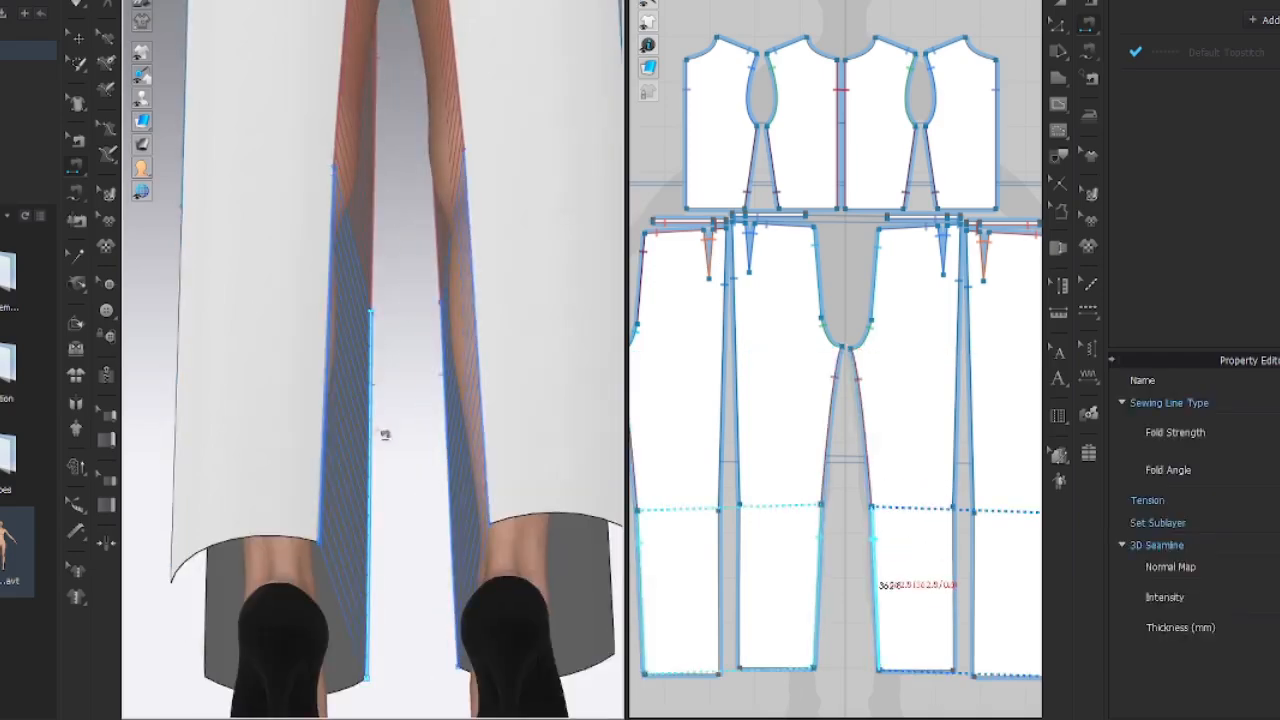
scroll(377, 430, down, 4)
right_drag(377, 430, 566, 551)
click(333, 384)
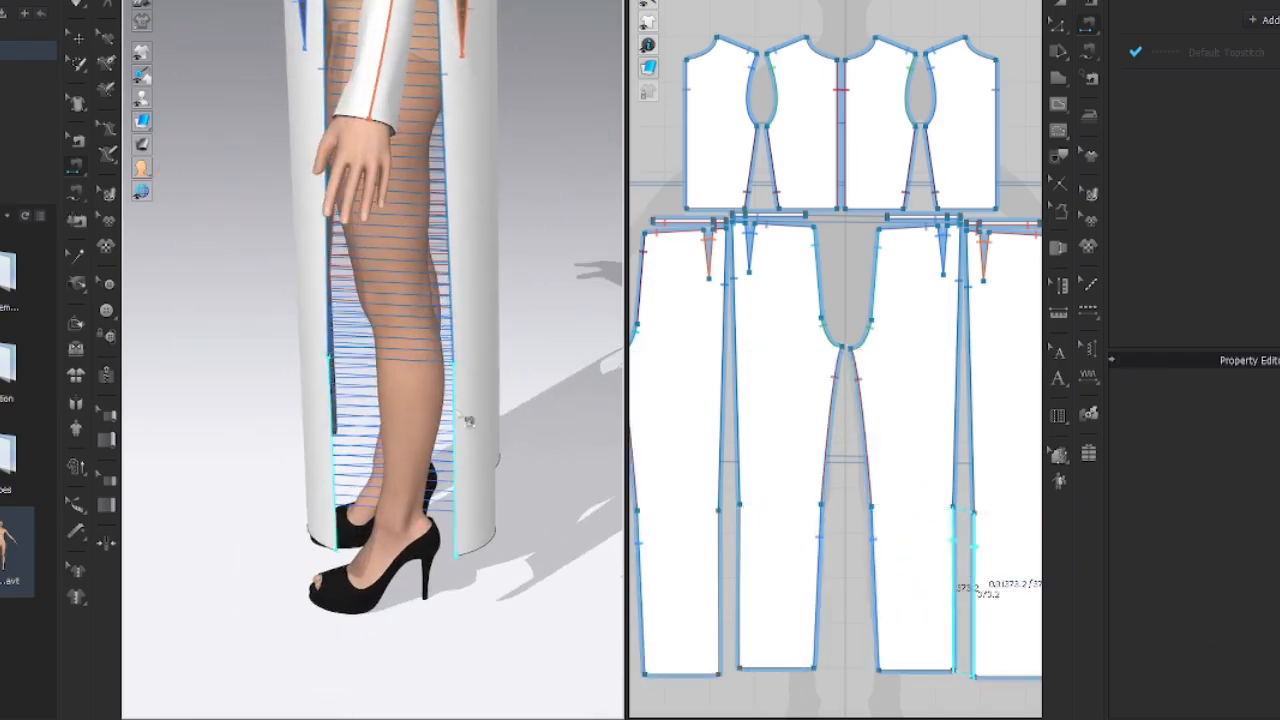
click(468, 421)
right_drag(468, 421, 448, 350)
Sew the back pant waistline to the back waistband.
scroll(385, 130, up, 3)
middle_drag(360, 96, 401, 490)
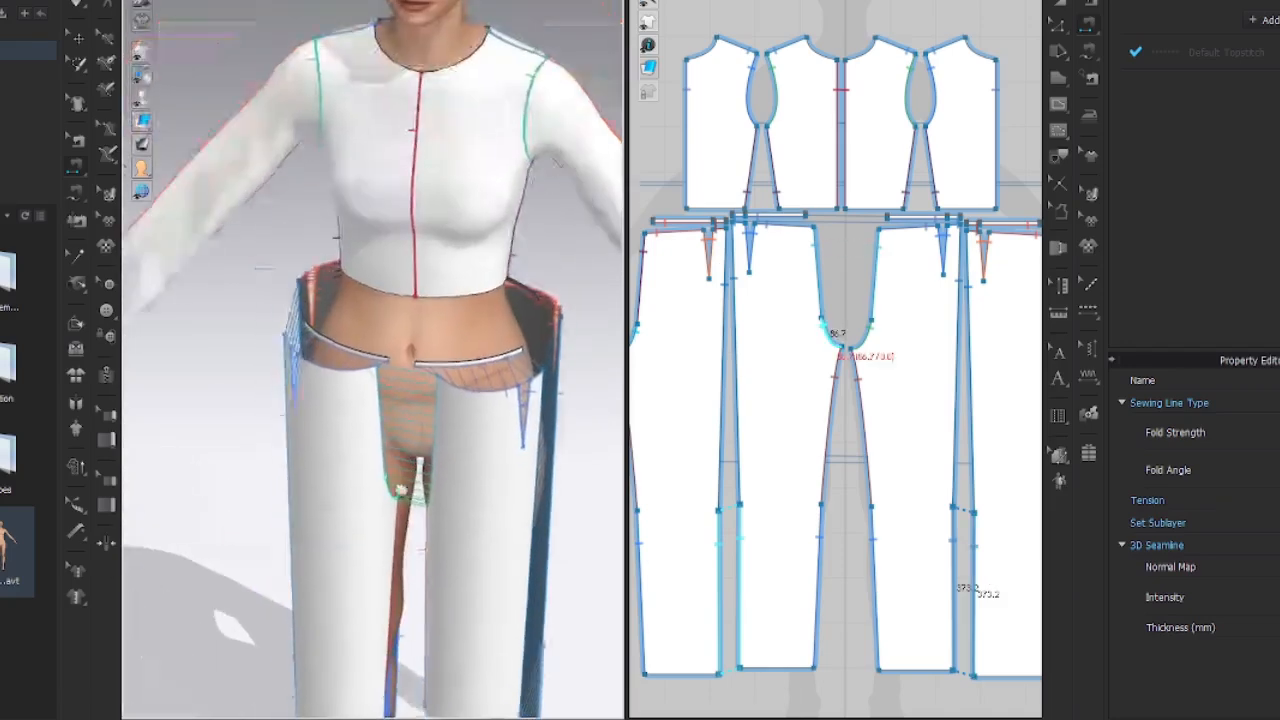
scroll(414, 421, up, 5)
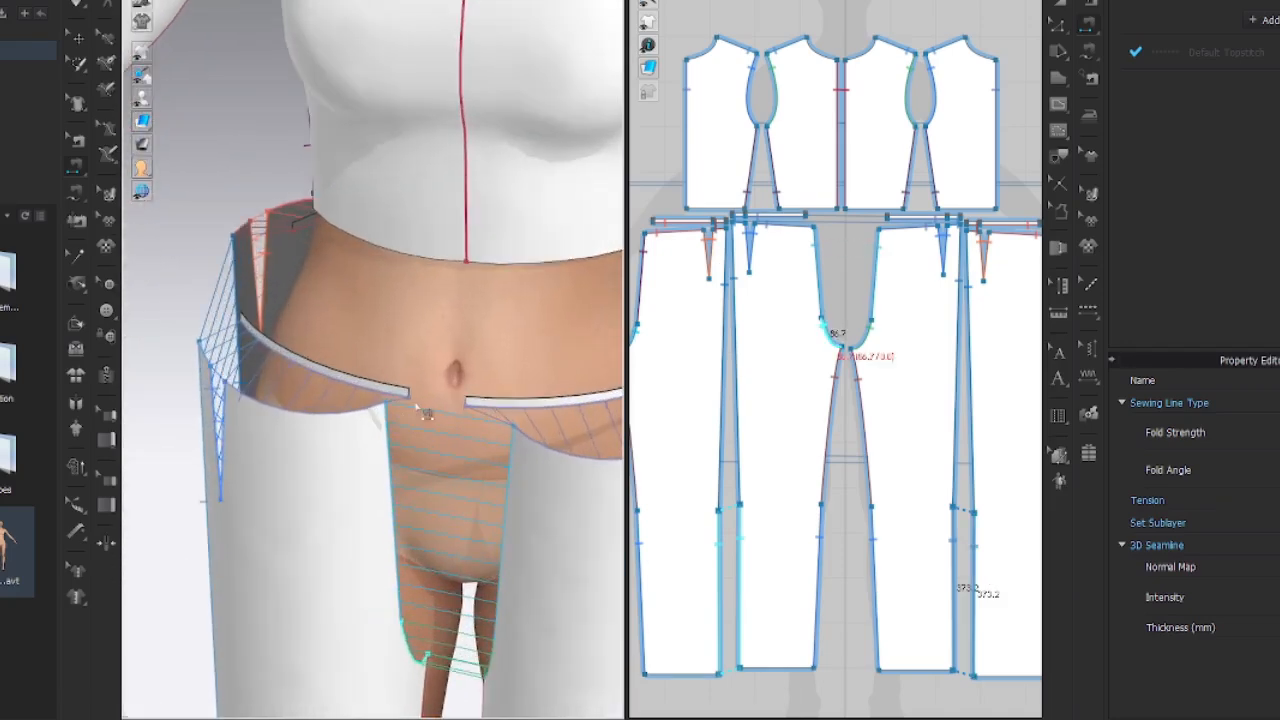
click(468, 403)
right_drag(468, 403, 520, 470)
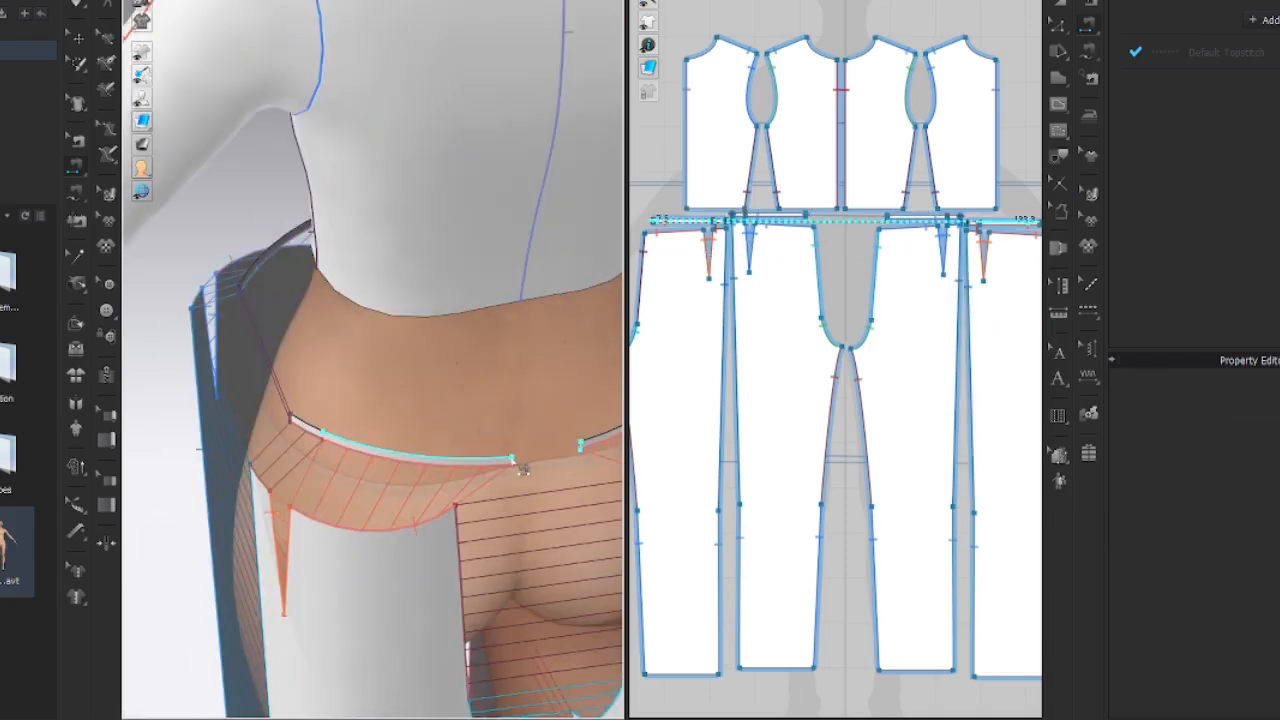
click(520, 468)
Simulate the outfit on the avatar from the front view.
key(2)
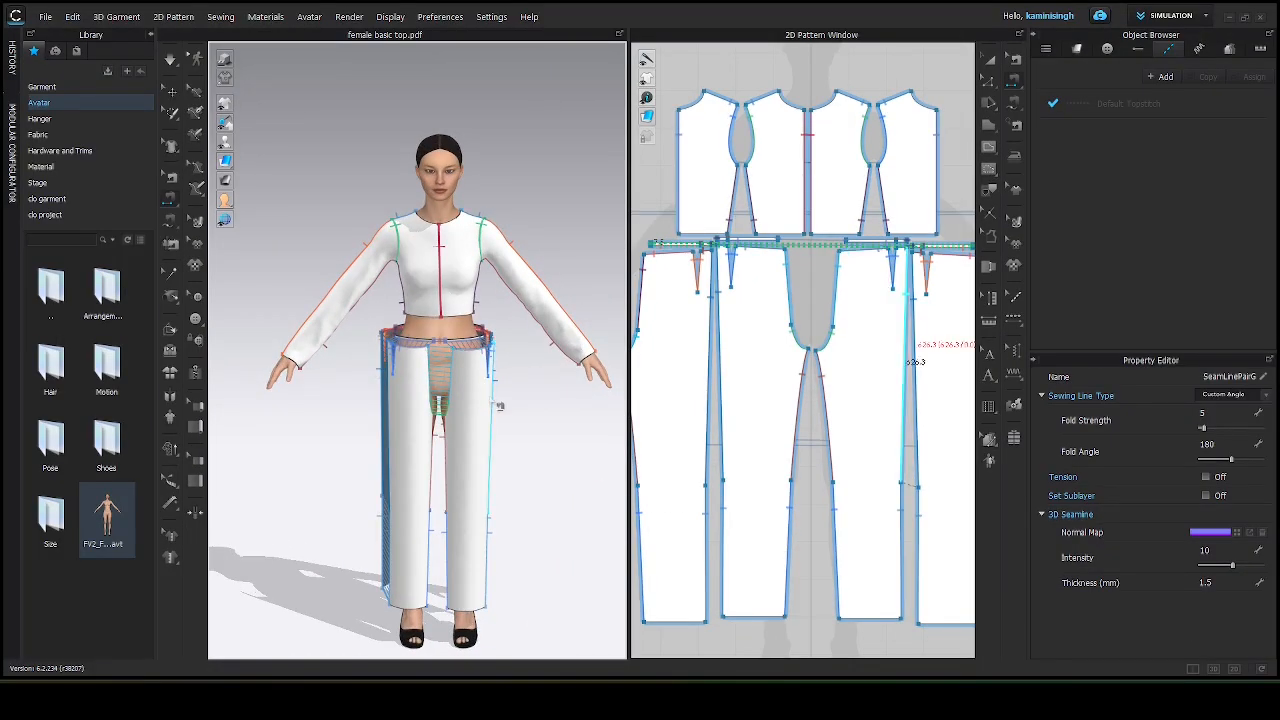
key(space)
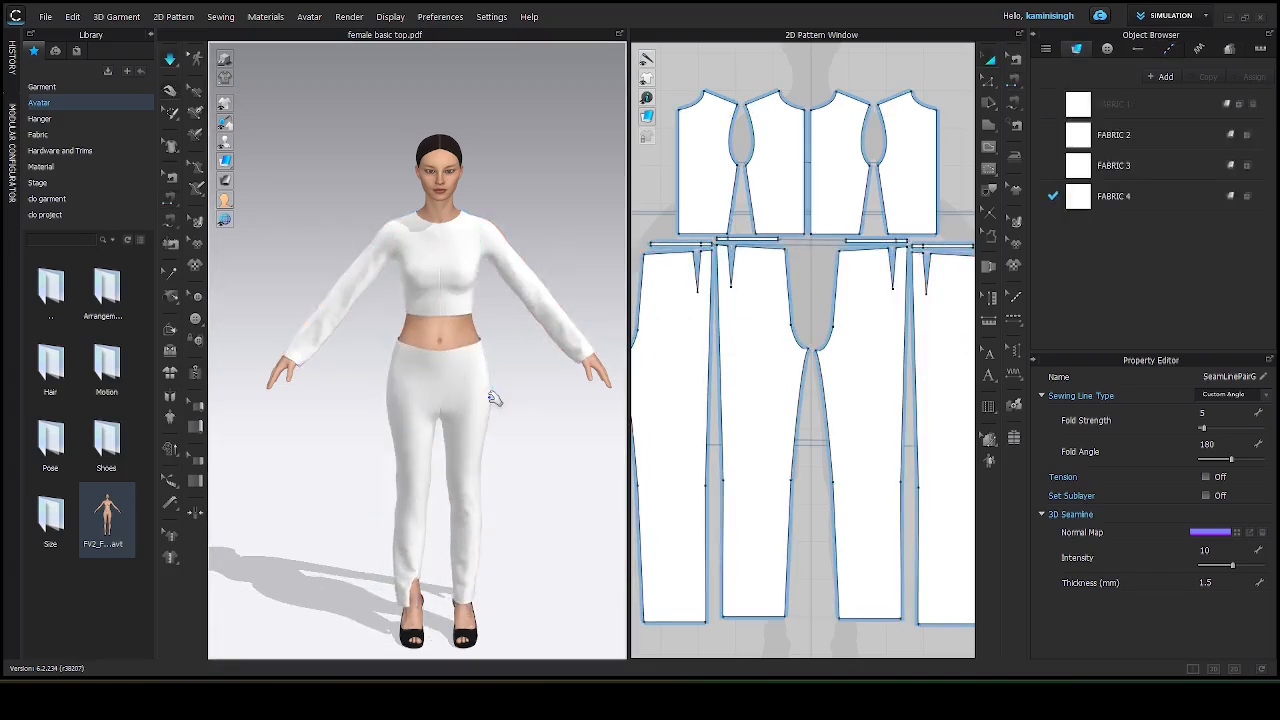
scroll(436, 600, up, 4)
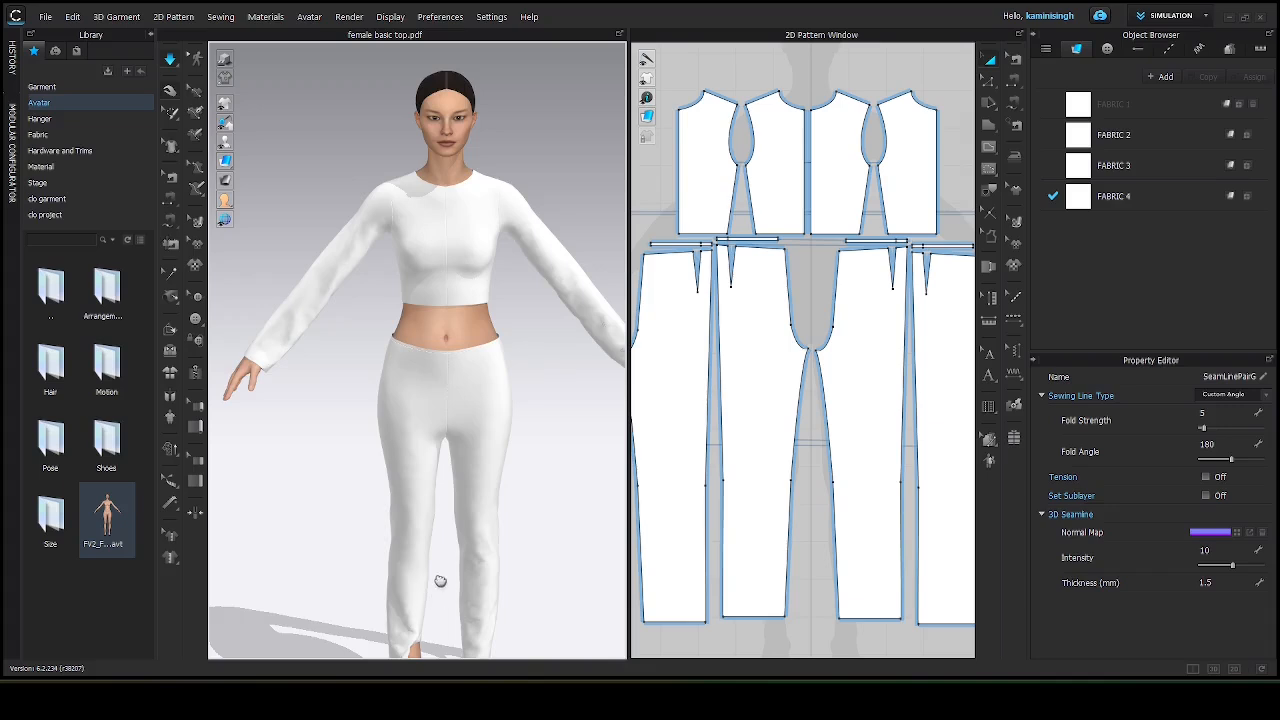
middle_drag(440, 581, 534, 198)
right_drag(531, 286, 532, 292)
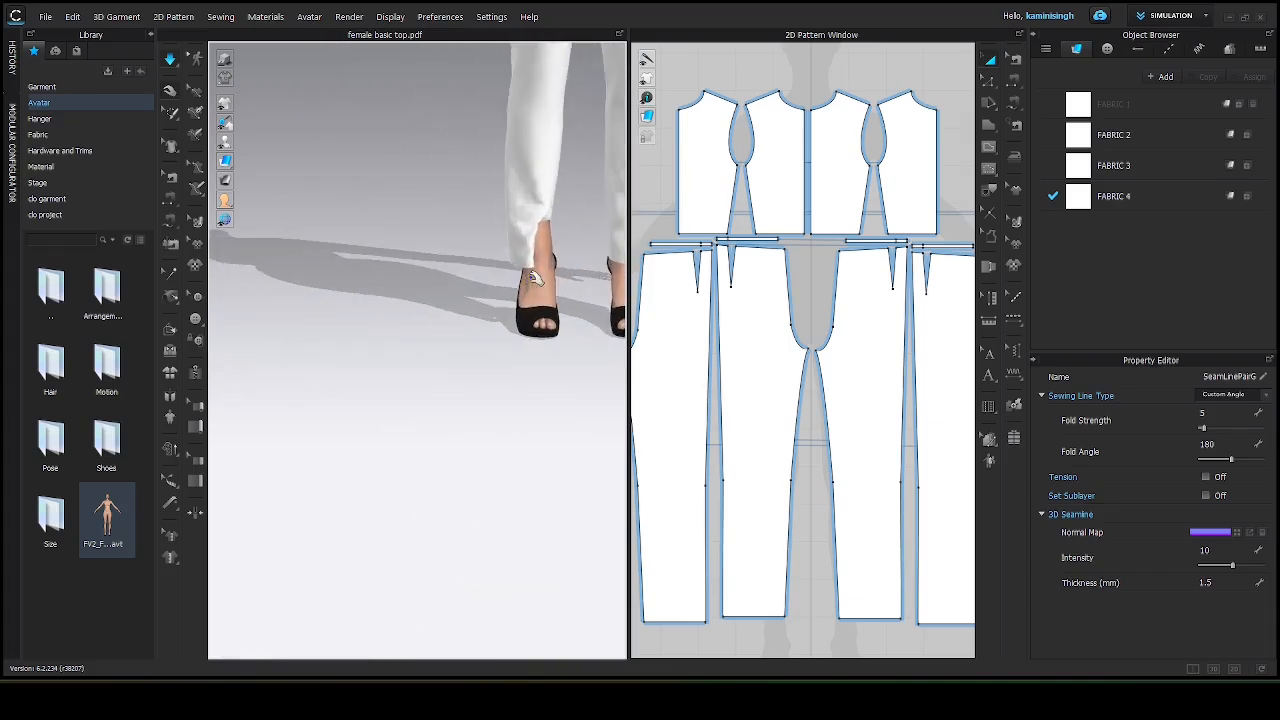
Pull the left pant leg's hem into place around the ankle during simulation.
click(532, 246)
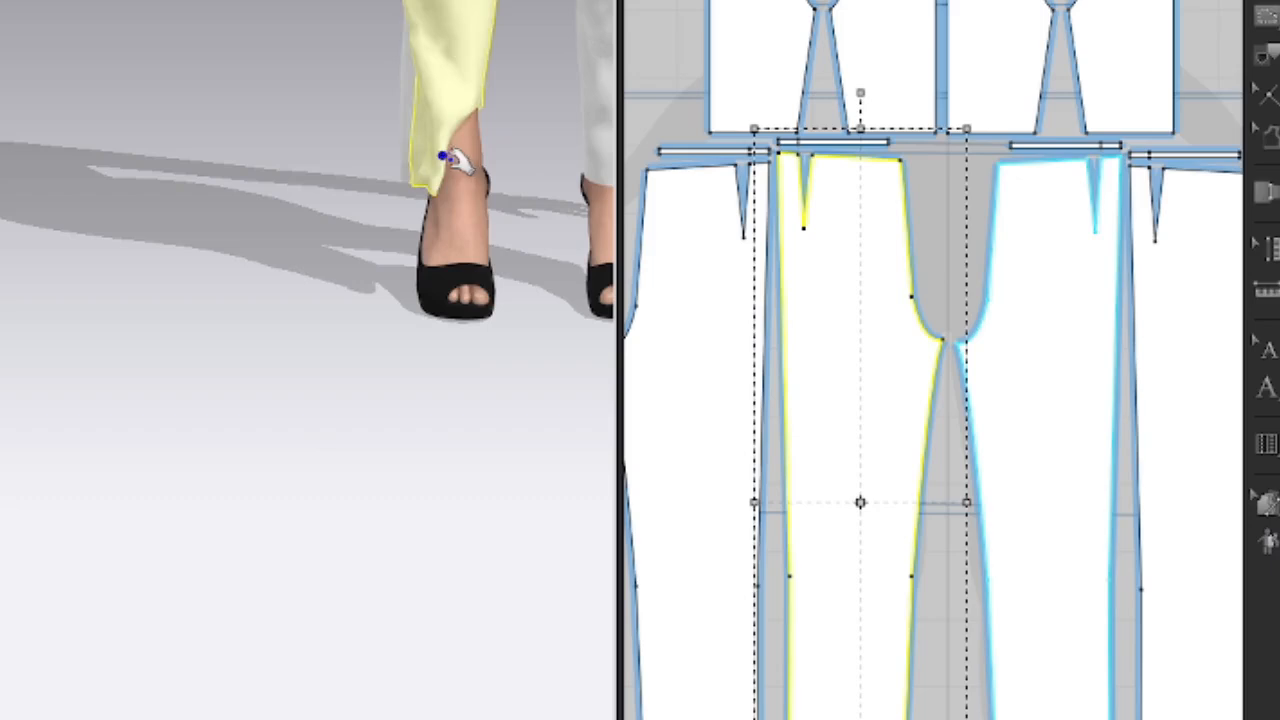
drag(450, 158, 483, 170)
right_drag(346, 257, 811, 257)
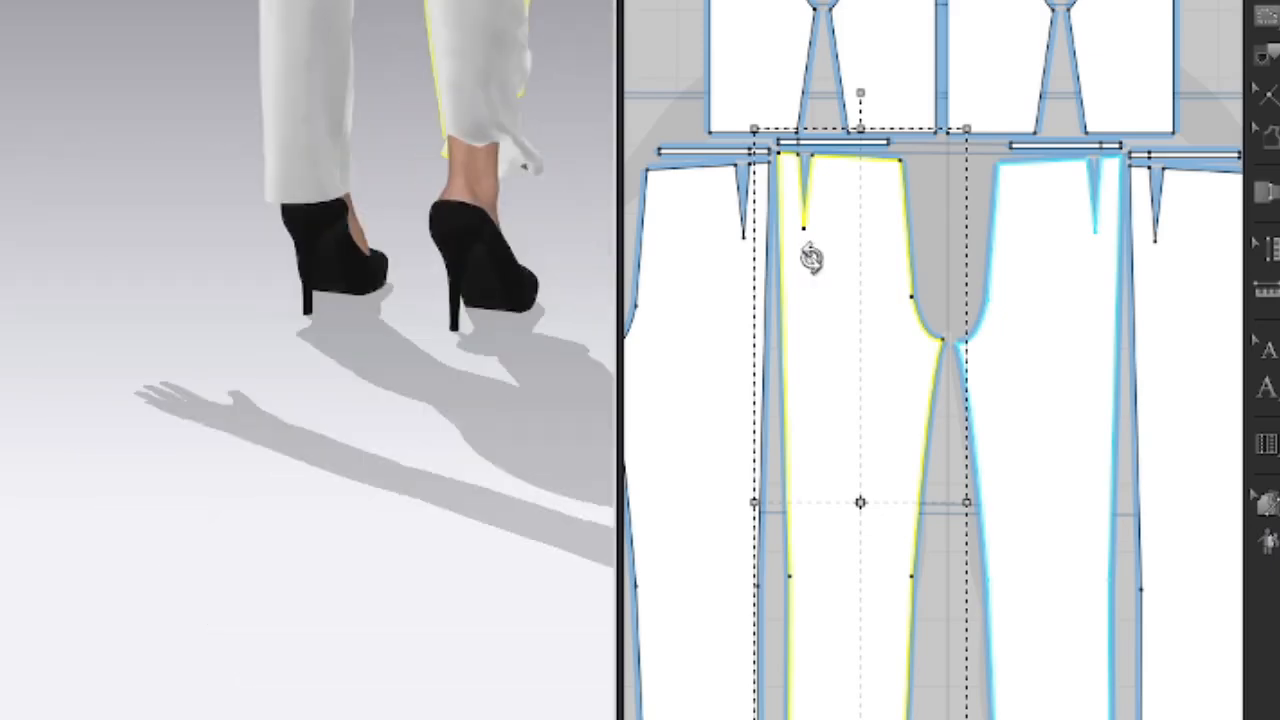
drag(508, 162, 466, 177)
right_drag(466, 177, 75, 250)
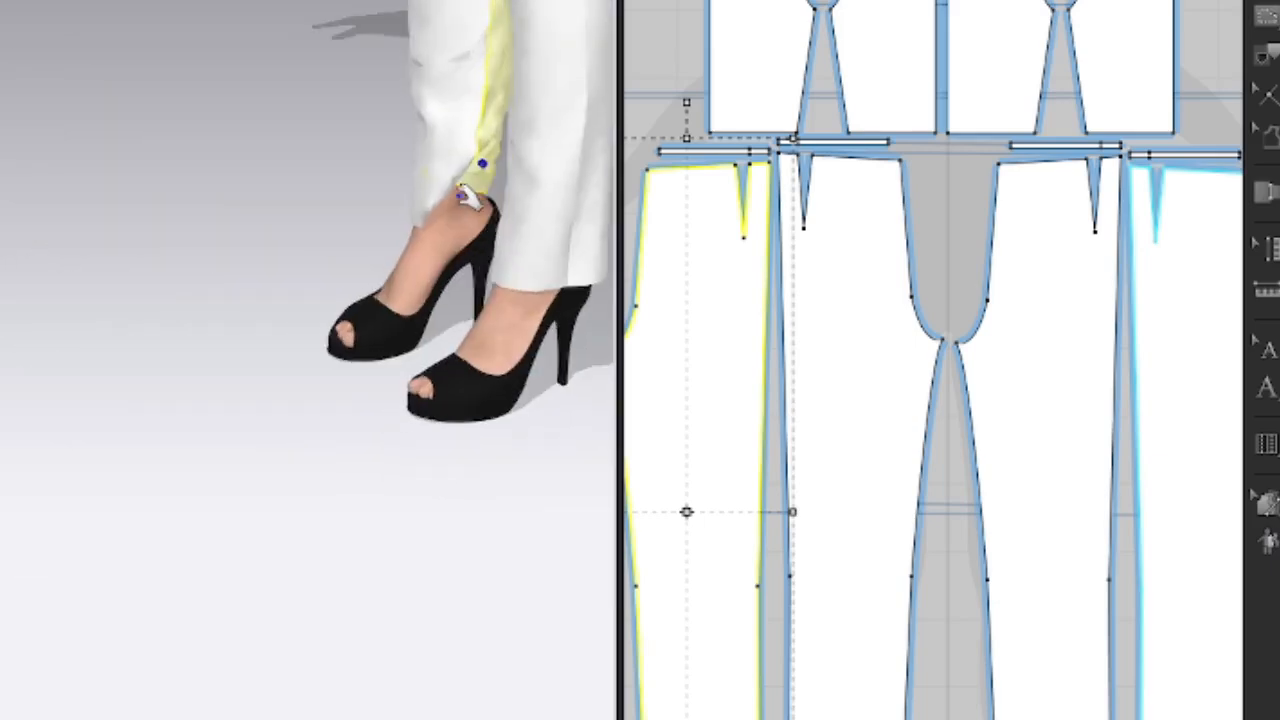
click(571, 226)
drag(462, 188, 490, 203)
right_drag(315, 262, 405, 261)
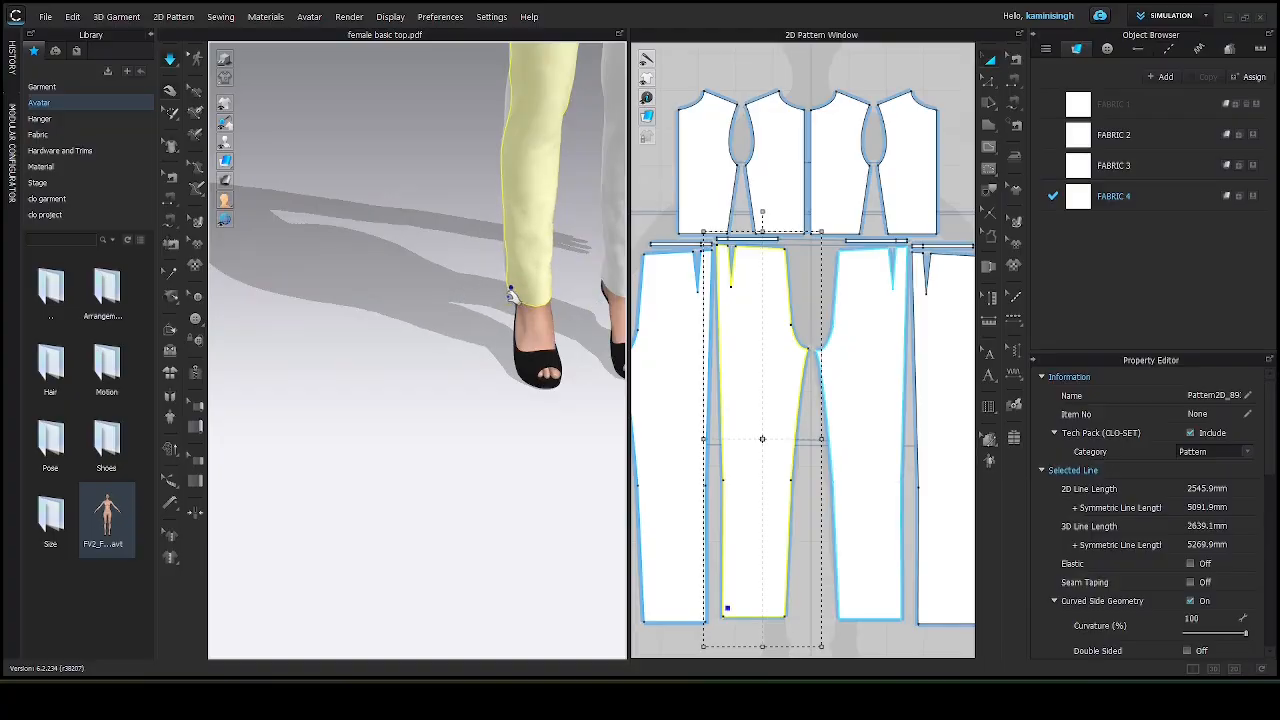
Inspect the simulated outfit on the avatar, selecting and deselecting the pant piece.
scroll(512, 290, down, 3)
scroll(510, 290, down, 3)
click(575, 268)
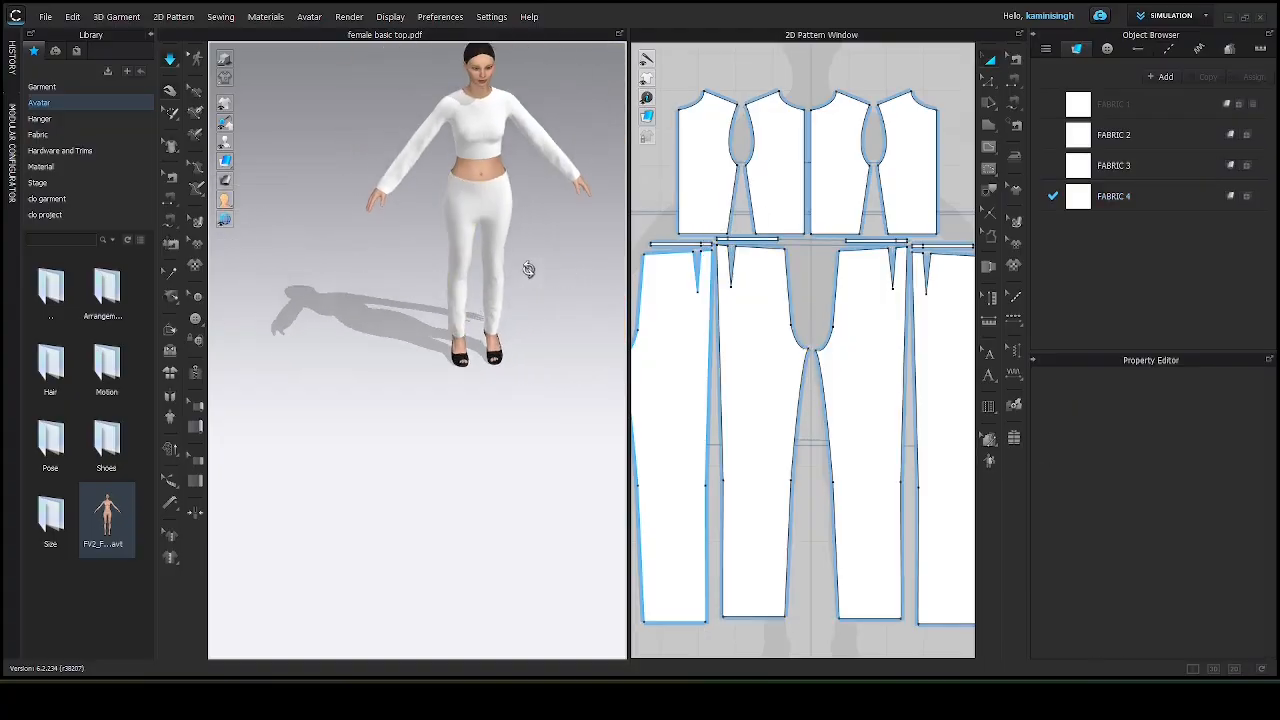
middle_drag(487, 192, 424, 280)
scroll(474, 290, up, 2)
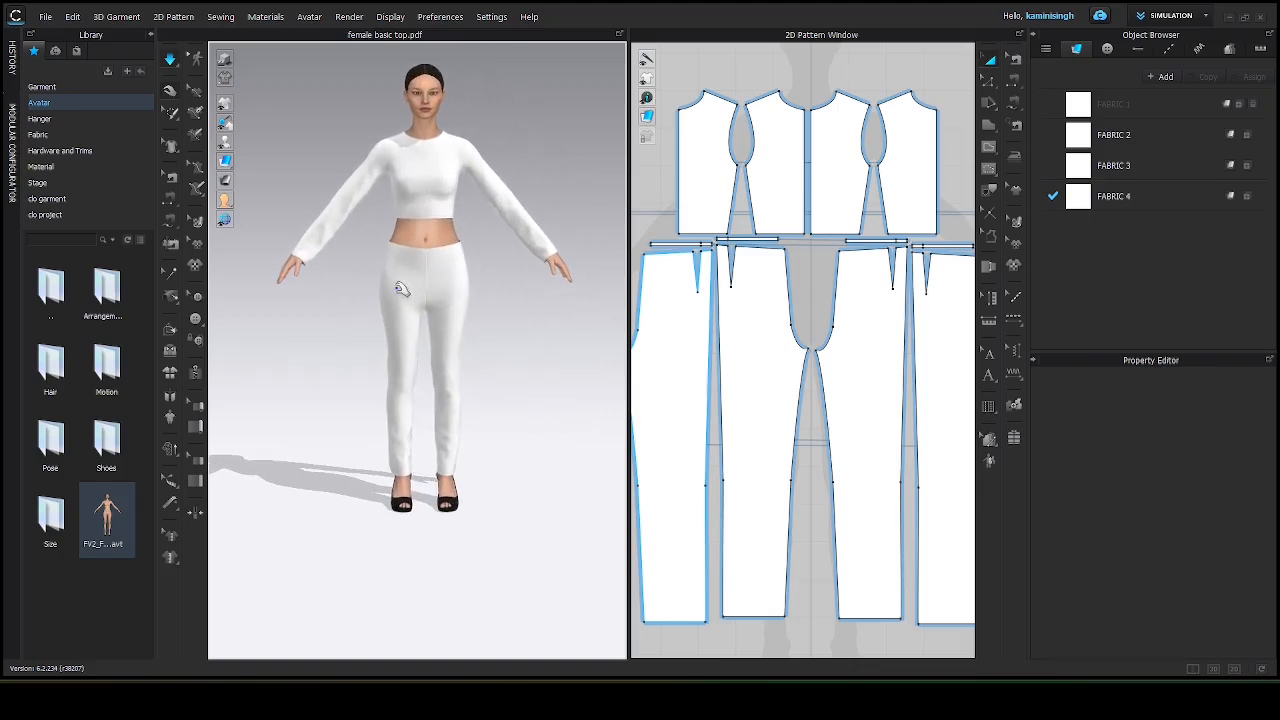
click(404, 286)
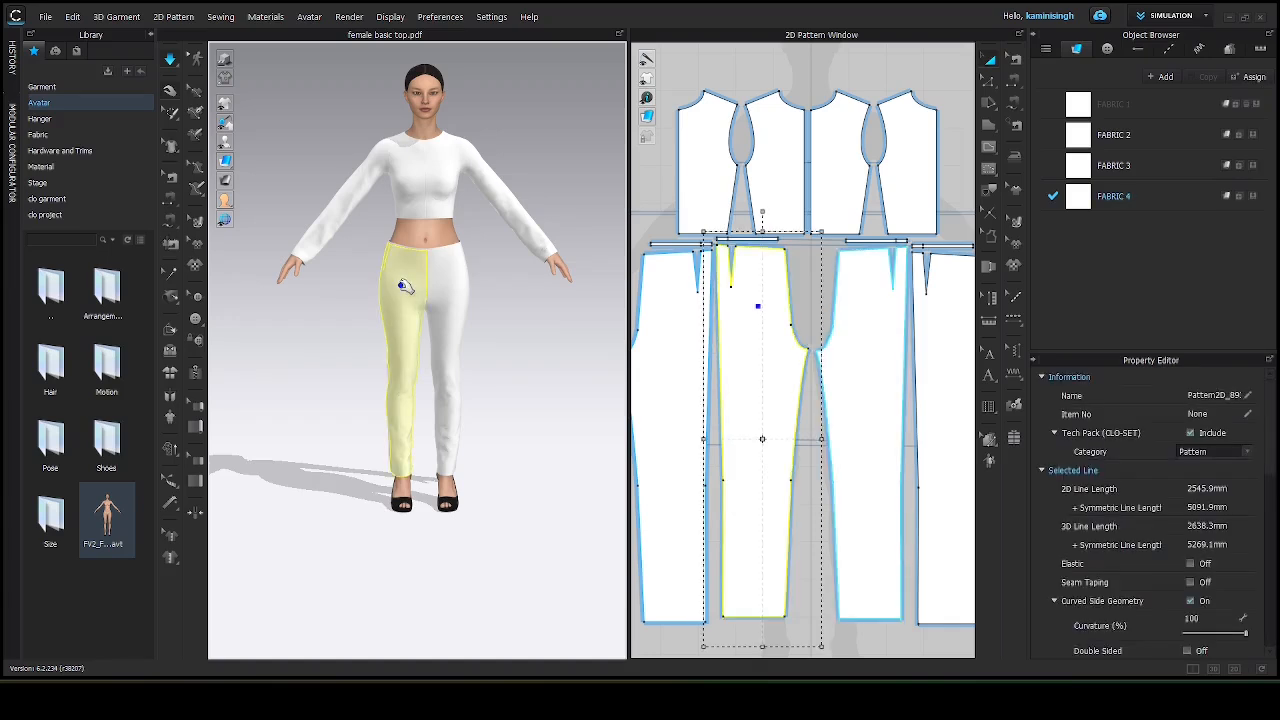
click(452, 277)
click(404, 284)
click(337, 281)
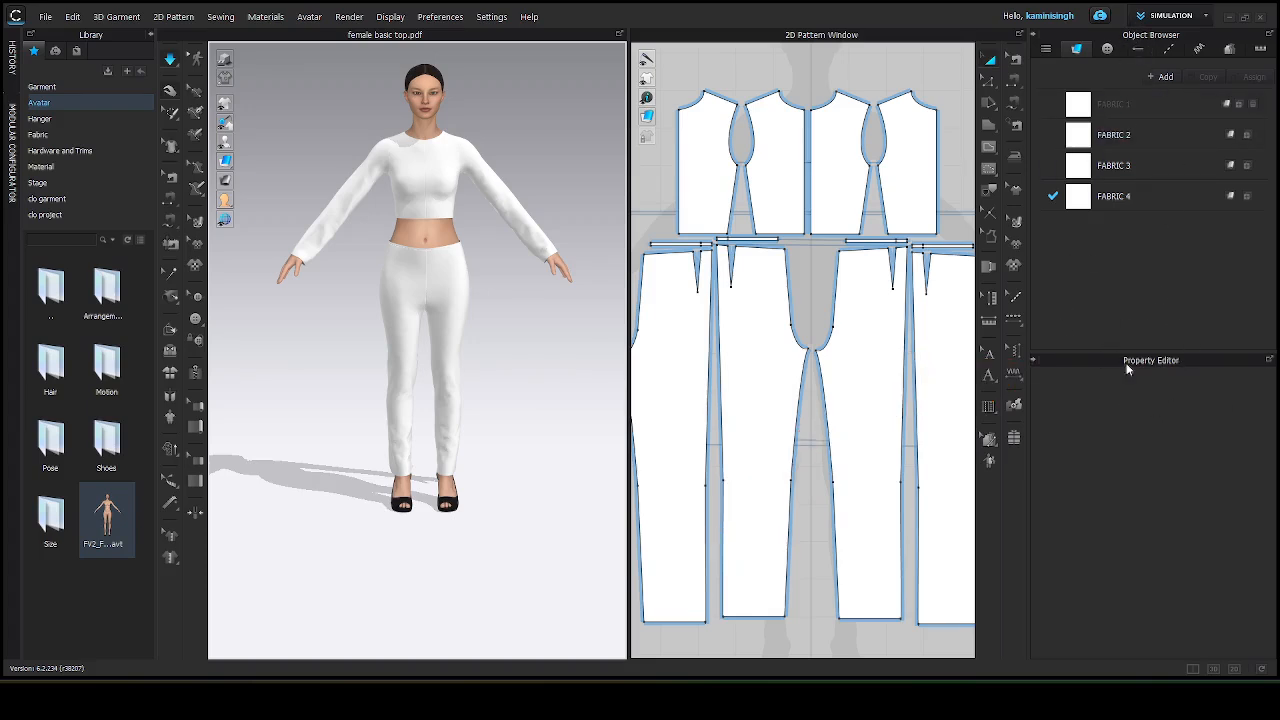
click(408, 14)
mouse_move(390, 15)
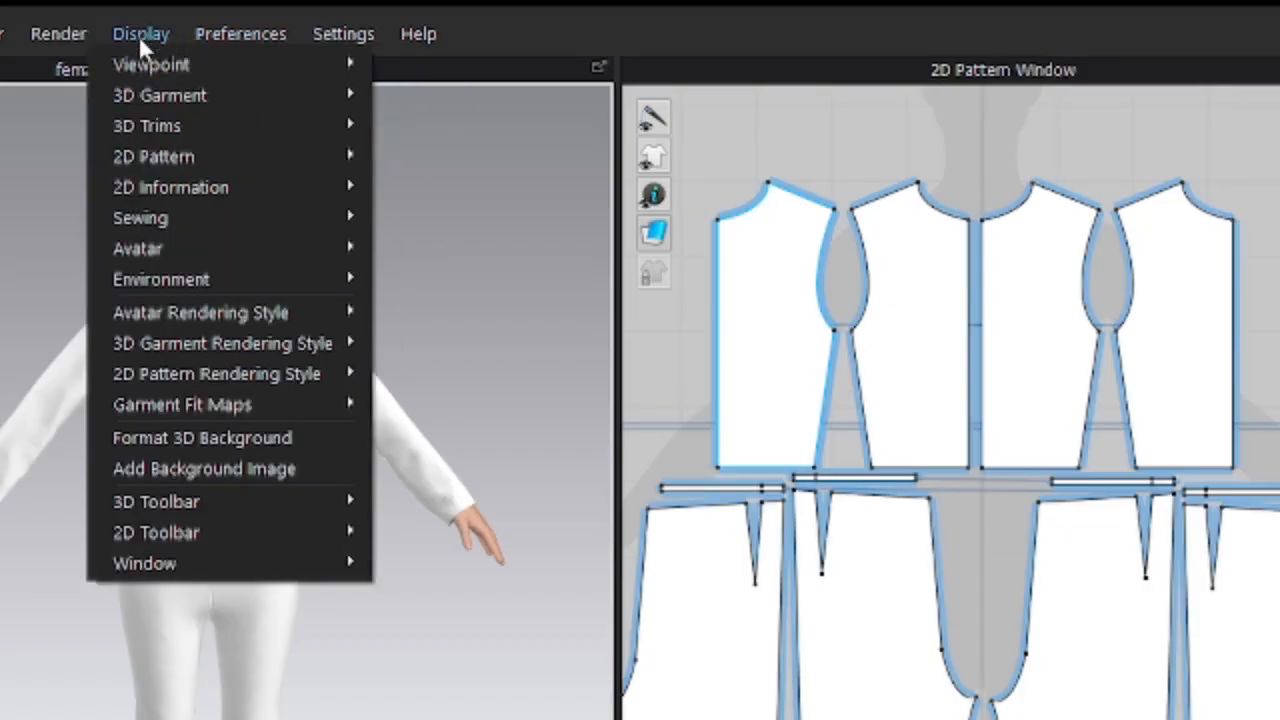
mouse_move(222, 578)
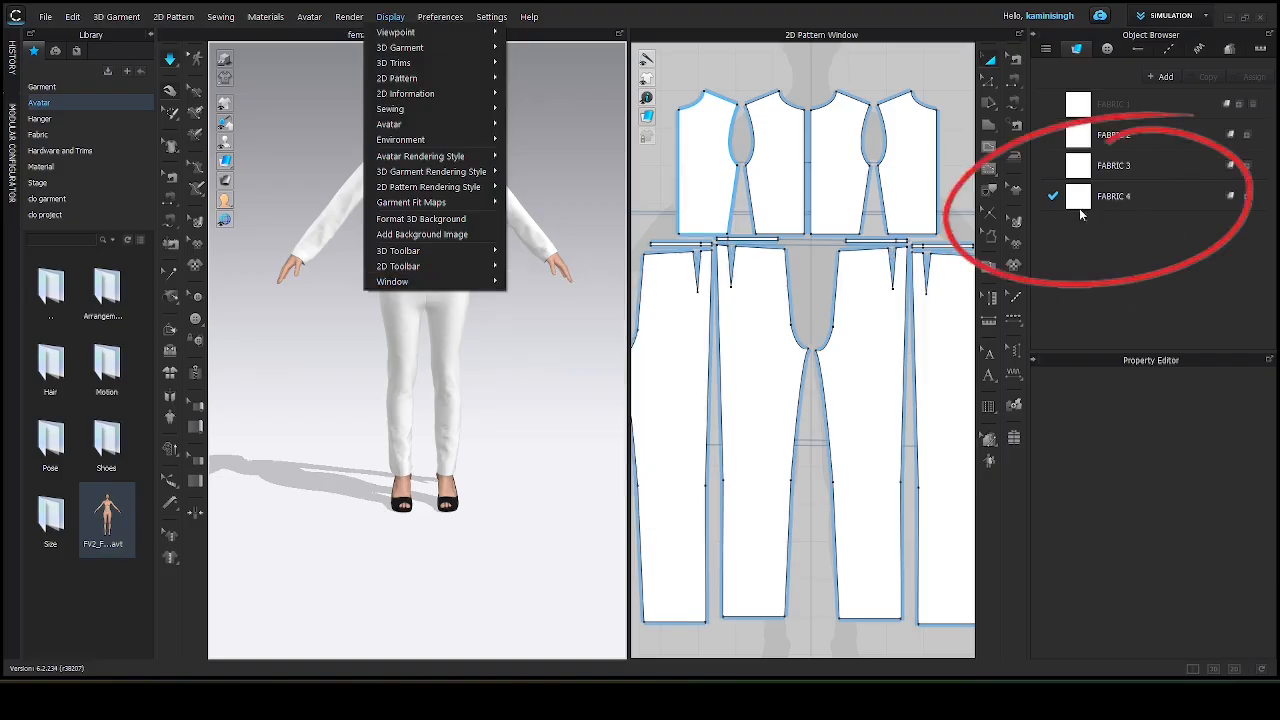
click(1117, 408)
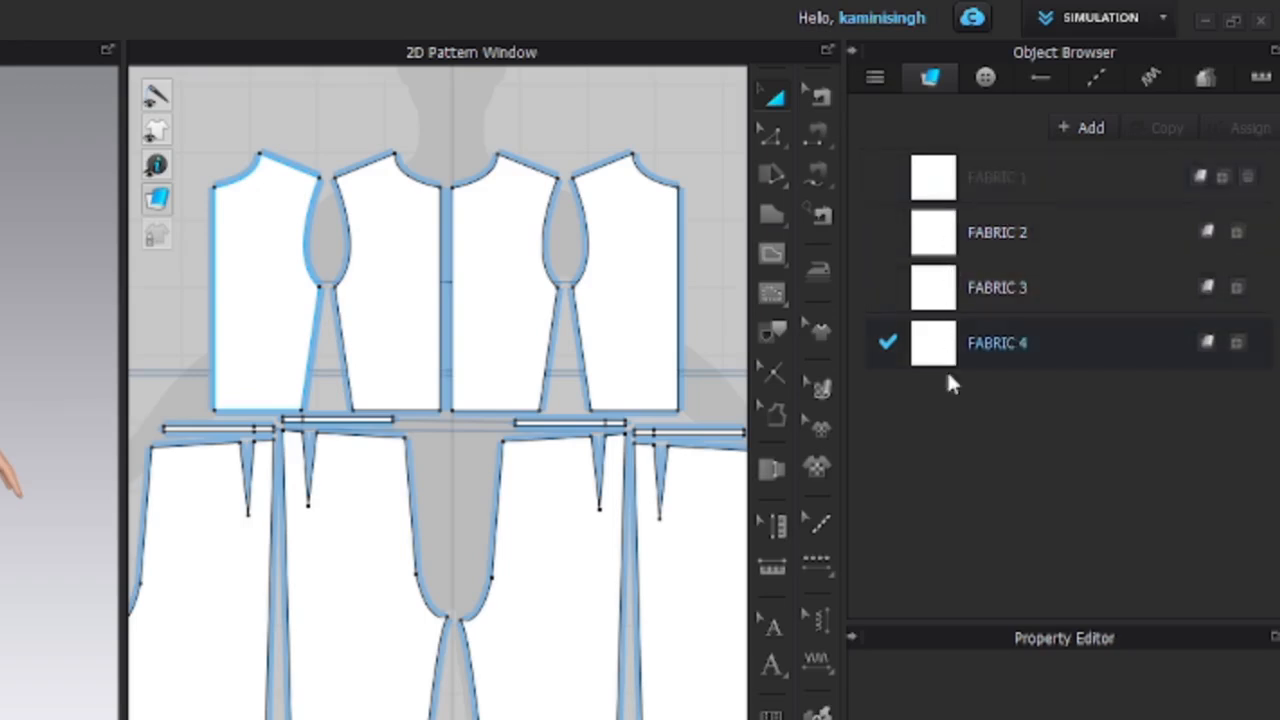
Rename the first two fabrics as top and sleeve.
double_click(987, 176)
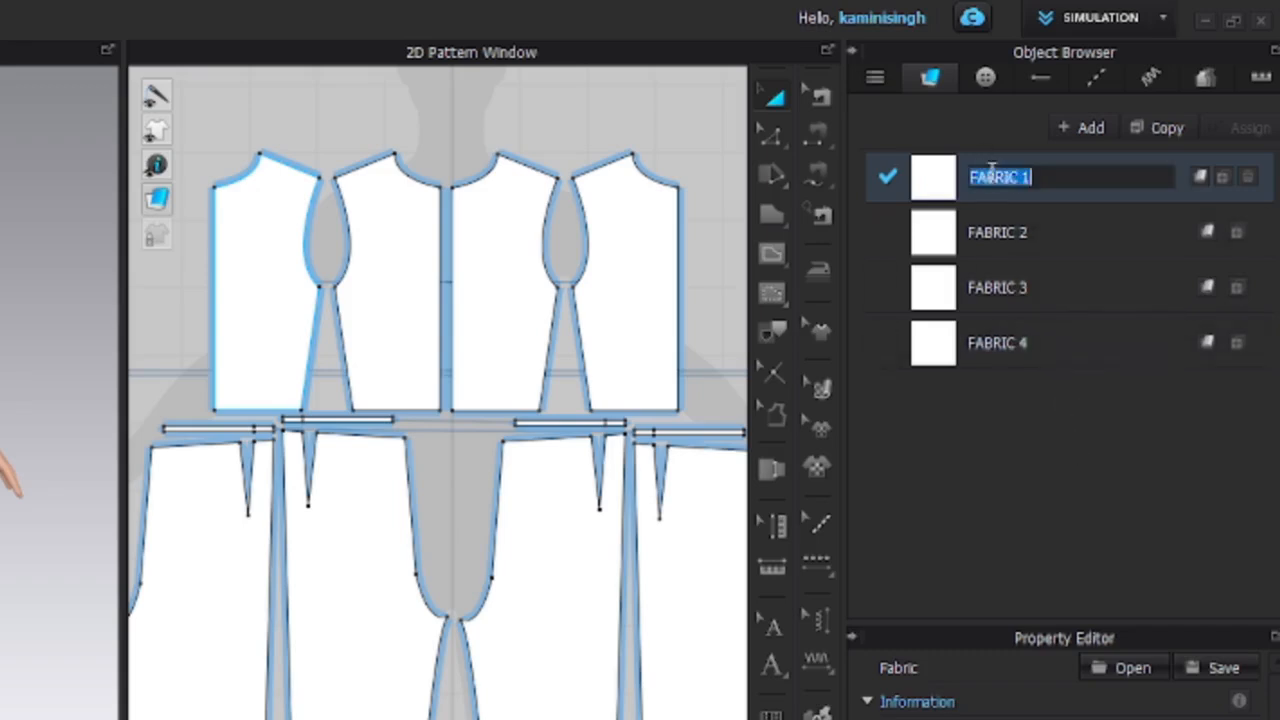
click(1037, 177)
key(BackSpace)
key(BackSpace)
key(BackSpace)
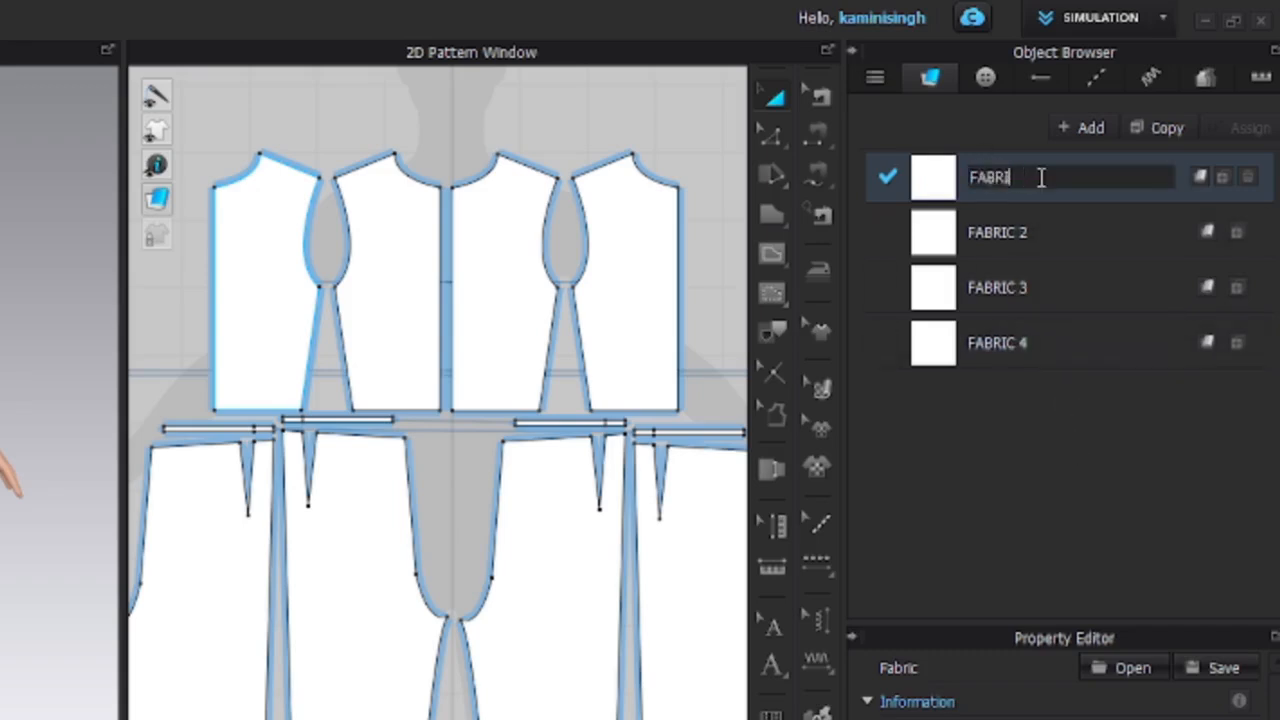
key(BackSpace)
key(BackSpace)
key(BackSpace)
key(BackSpace)
key(BackSpace)
text(top)
double_click(991, 230)
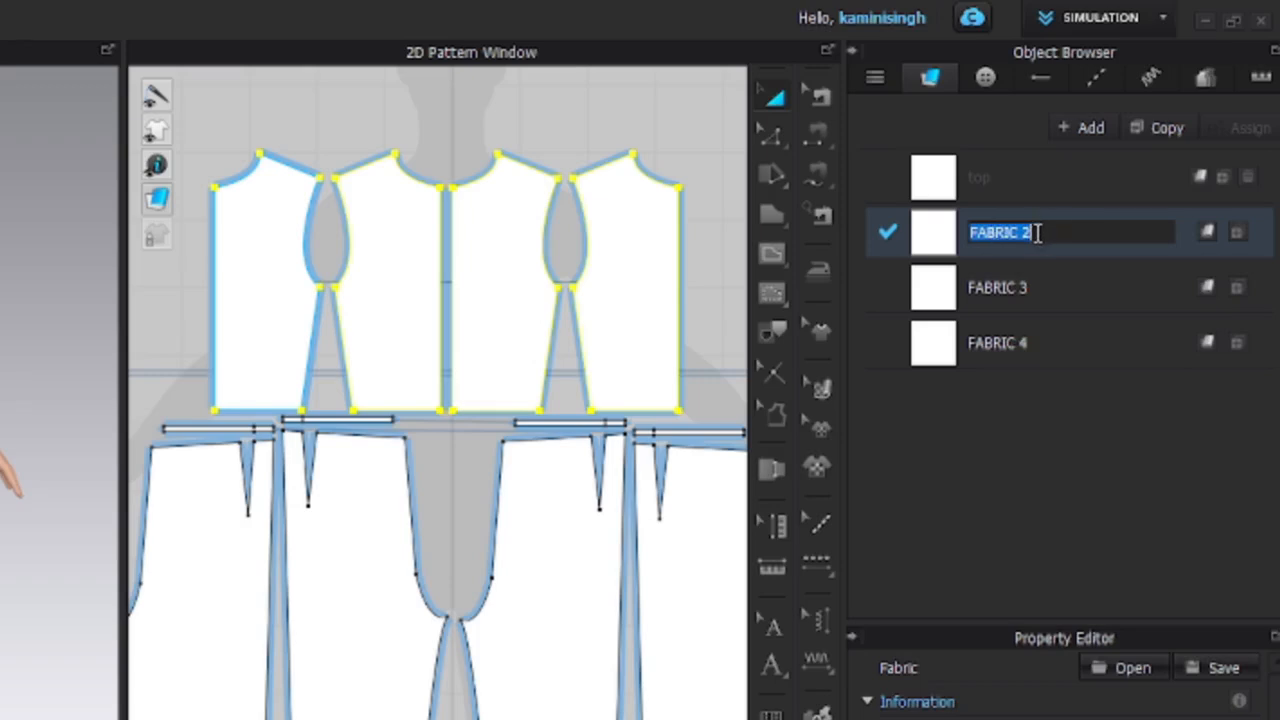
text(sleeve)
Rename the third fabric as pant.
click(998, 287)
double_click(998, 287)
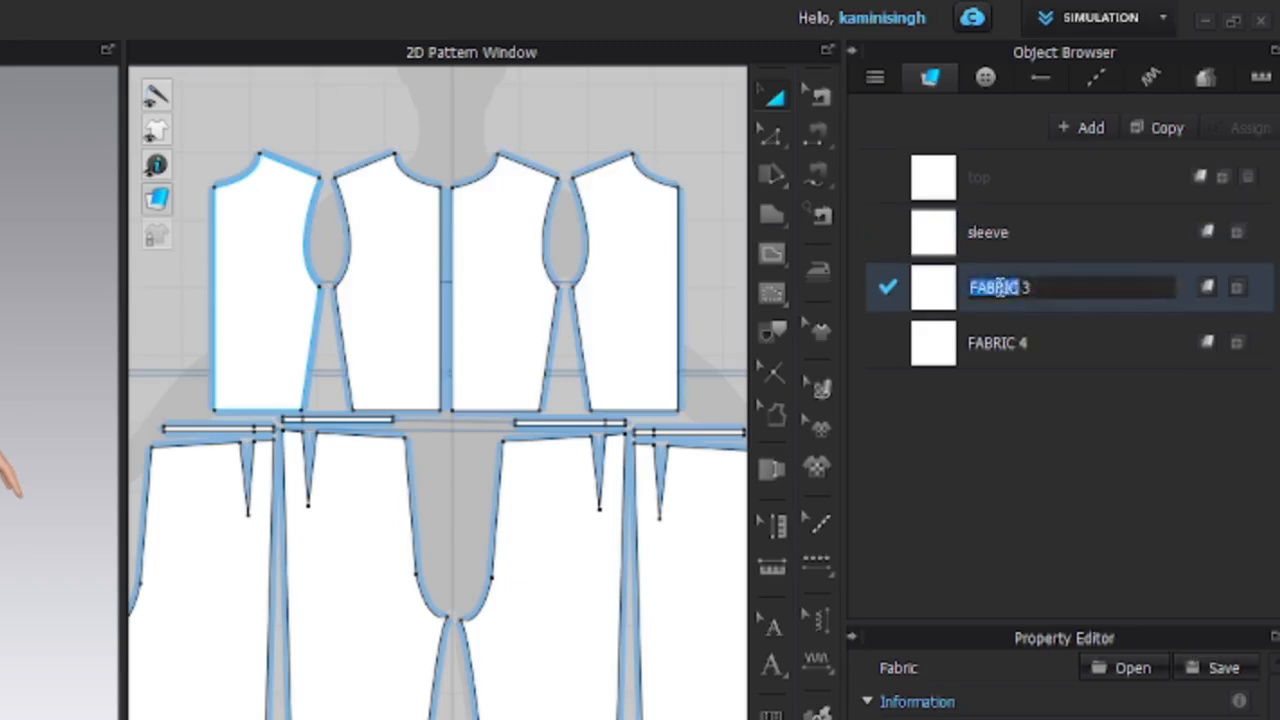
text(pant)
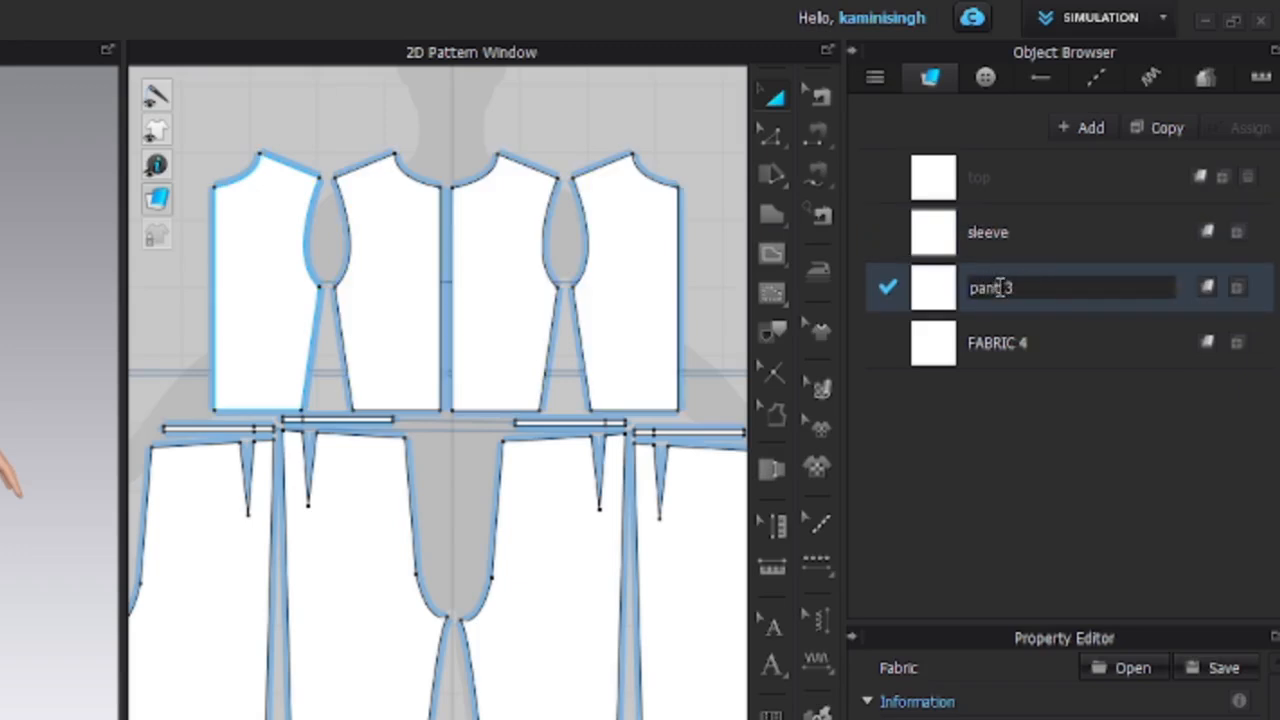
click(1019, 289)
key(BackSpace)
click(1044, 392)
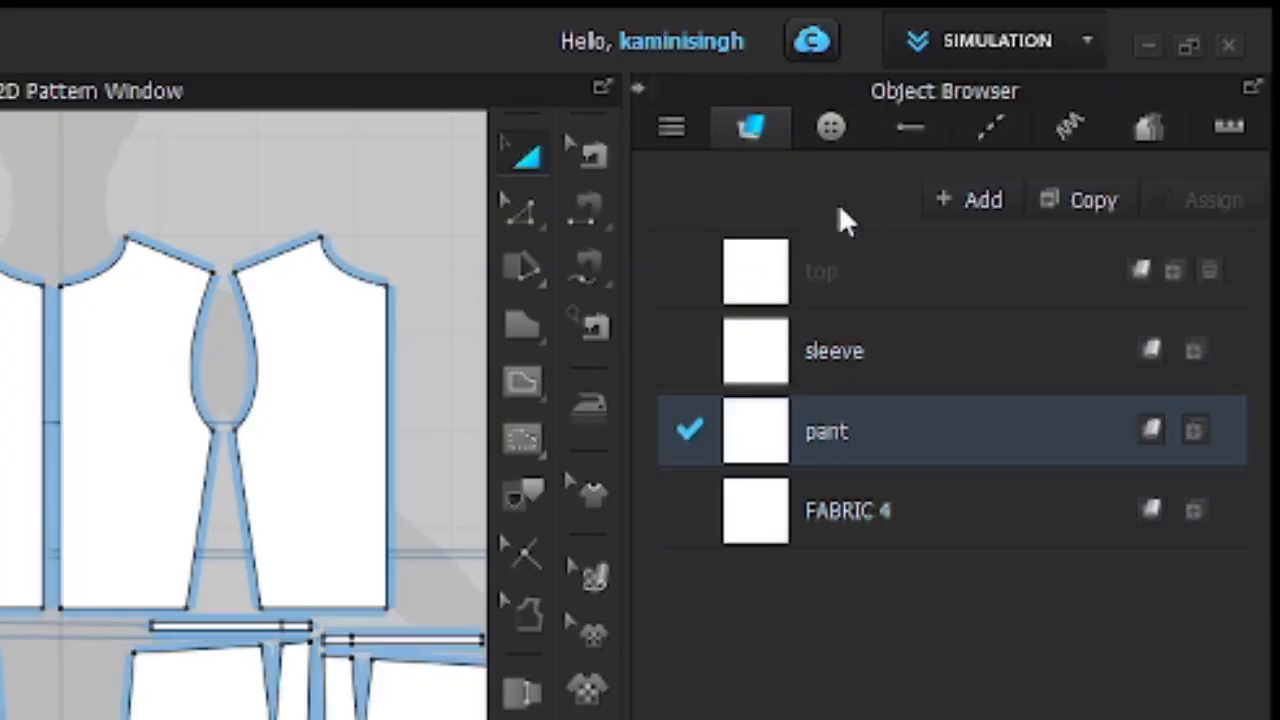
click(965, 198)
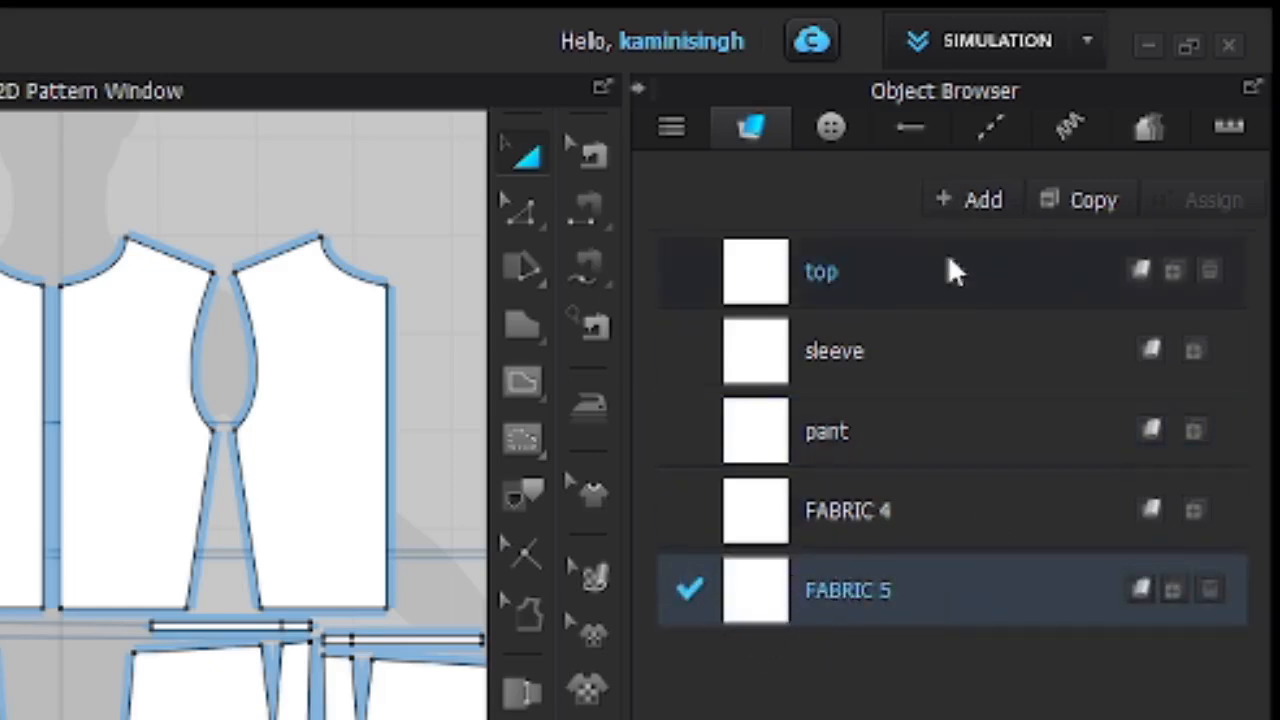
click(966, 198)
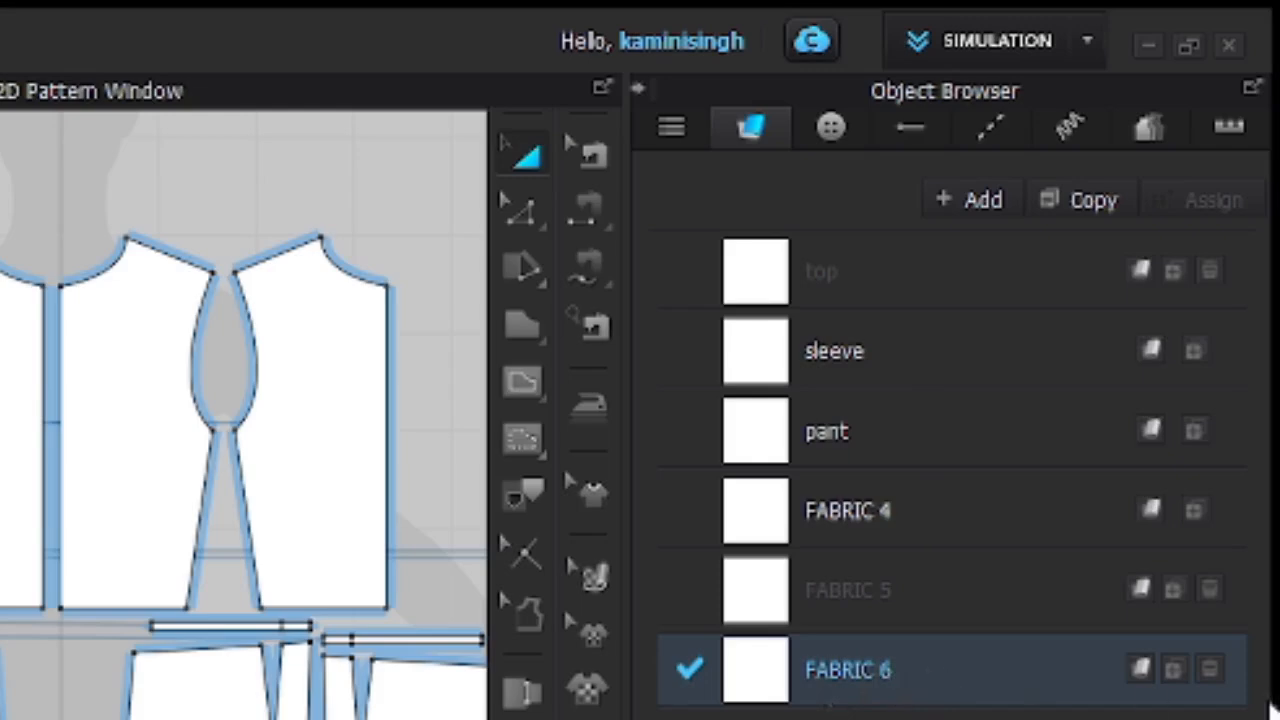
click(1210, 670)
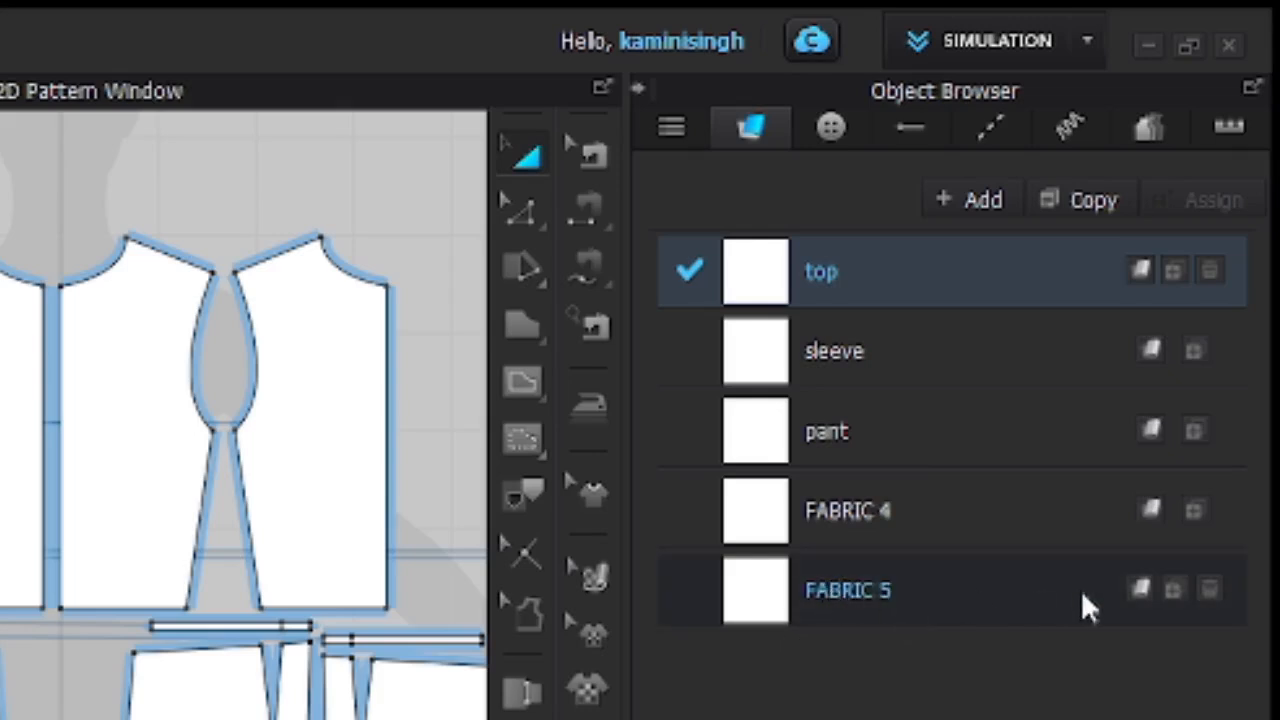
click(1207, 588)
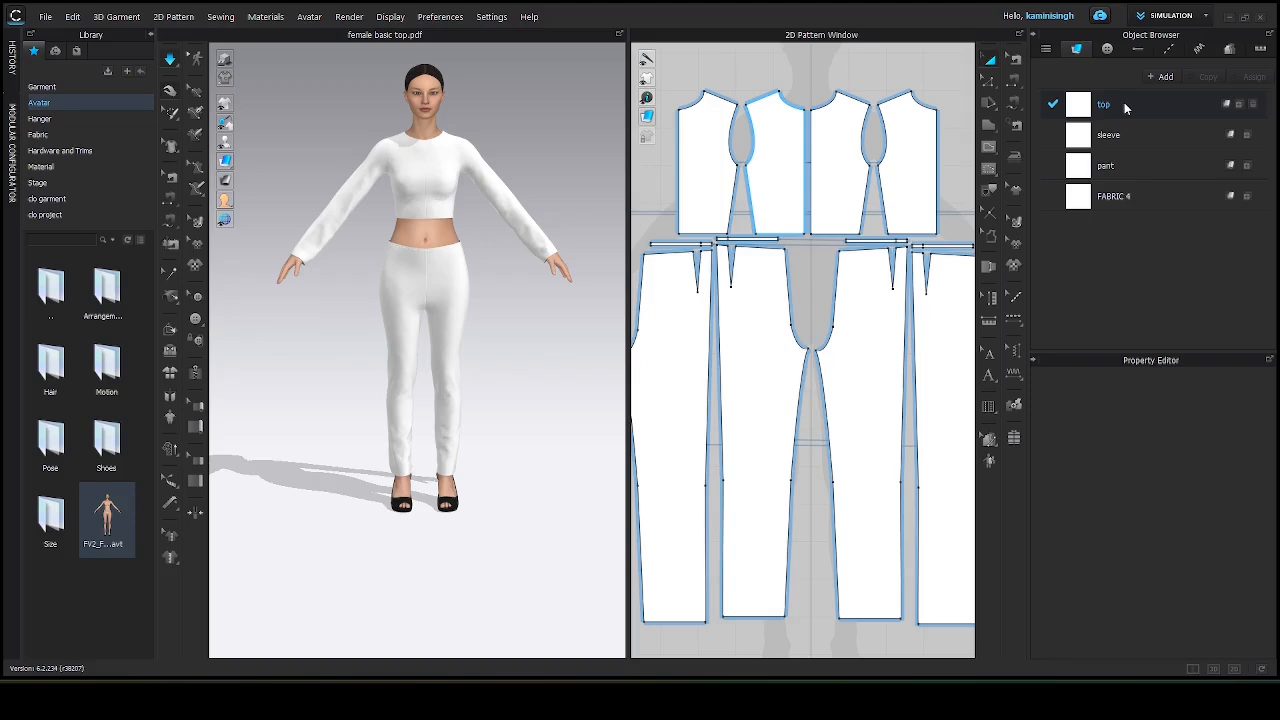
Set the top fabric's colour to a dark maroon, hex 5C2019.
click(1124, 103)
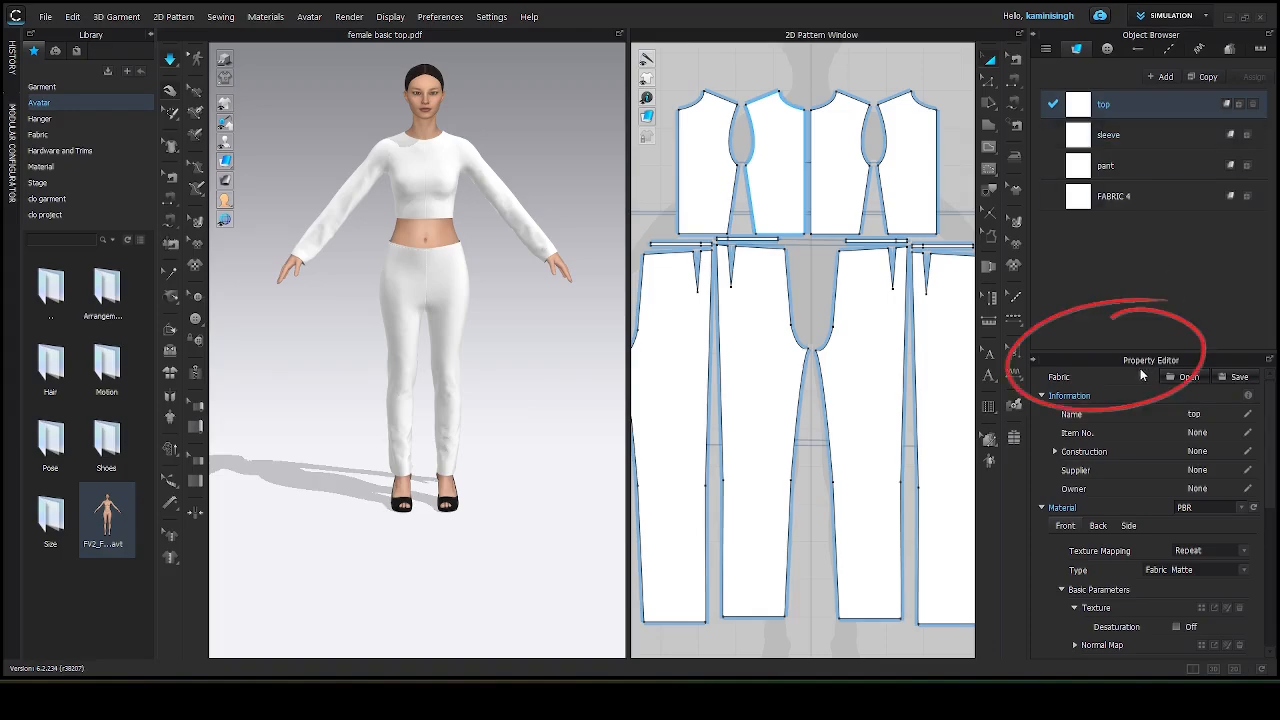
scroll(1133, 546, down, 5)
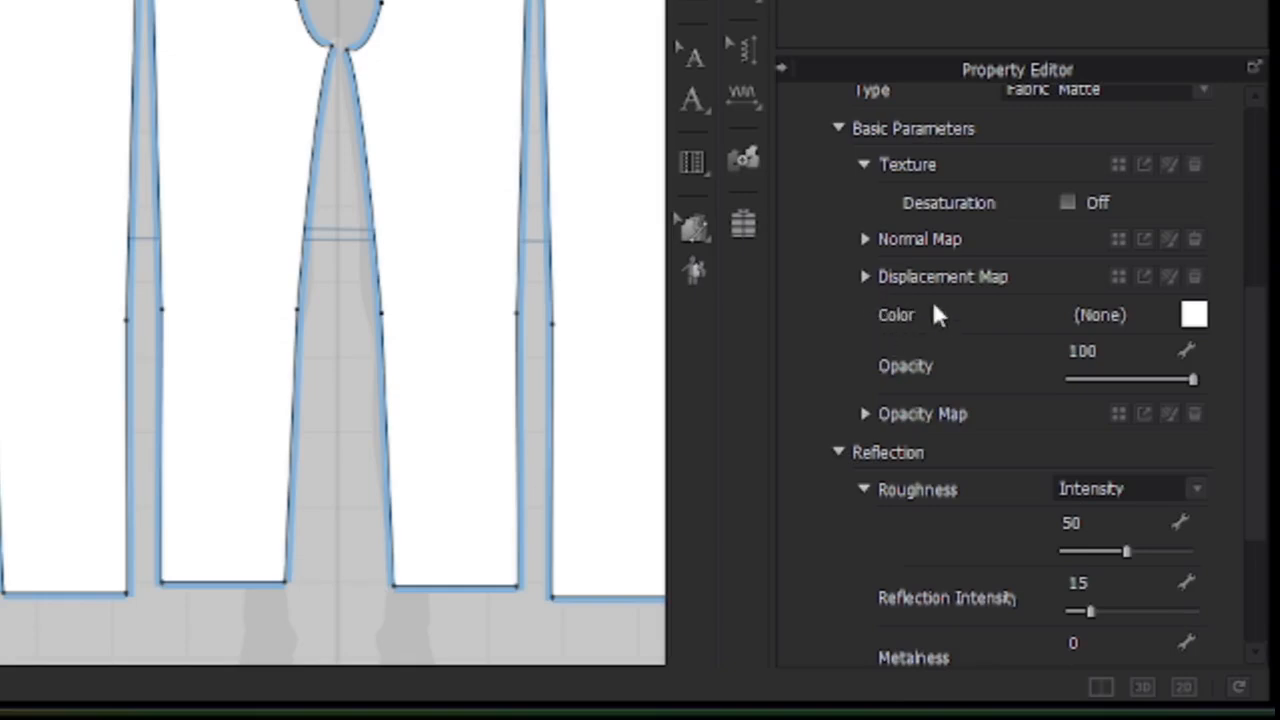
click(1195, 316)
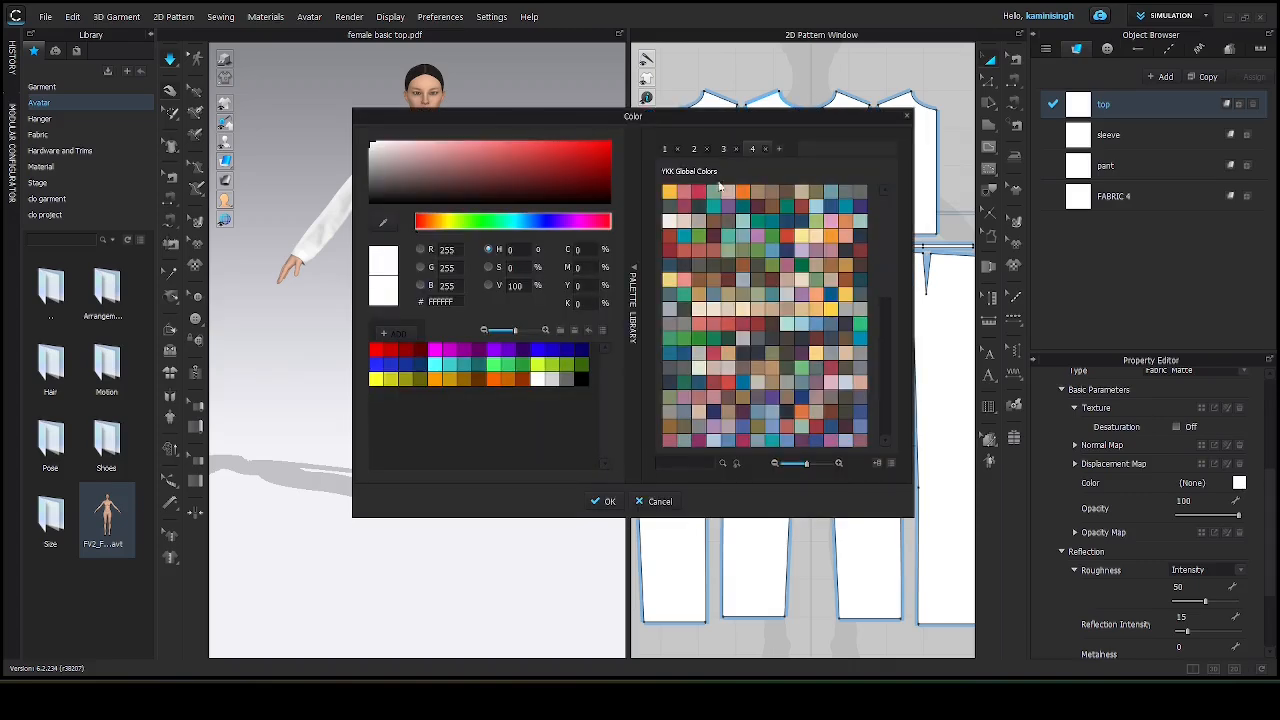
drag(557, 115, 824, 86)
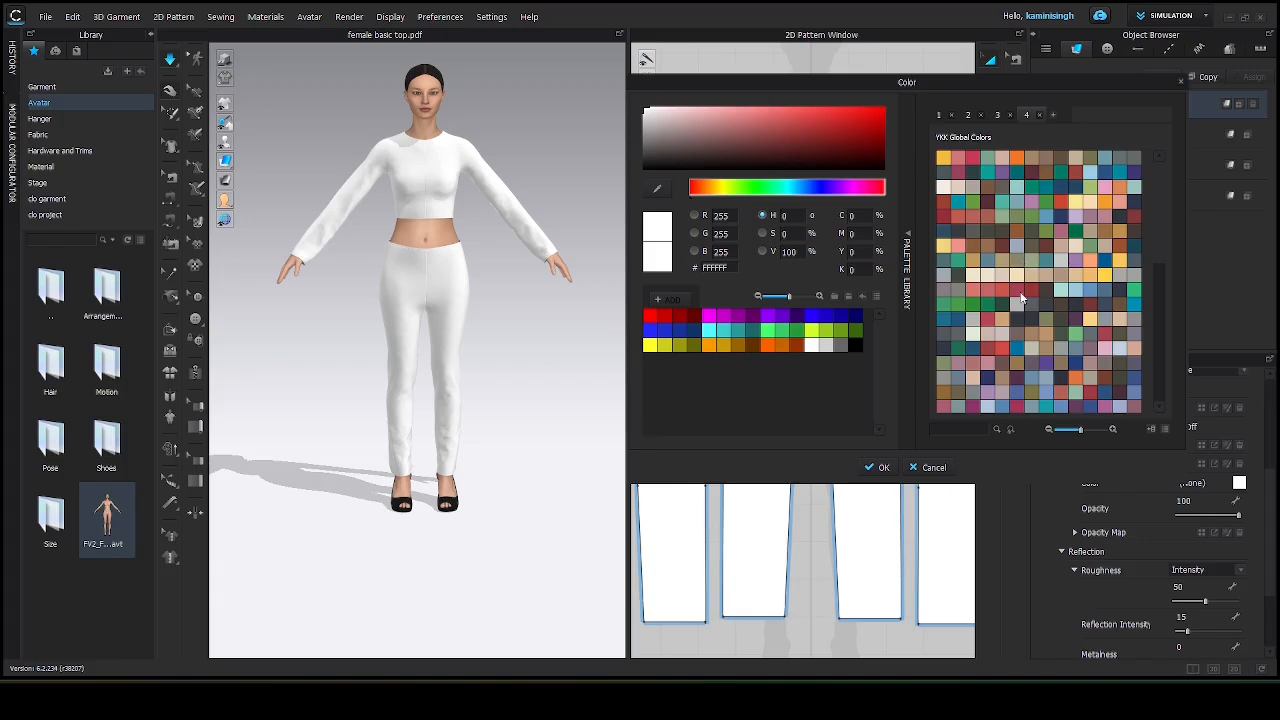
click(1046, 246)
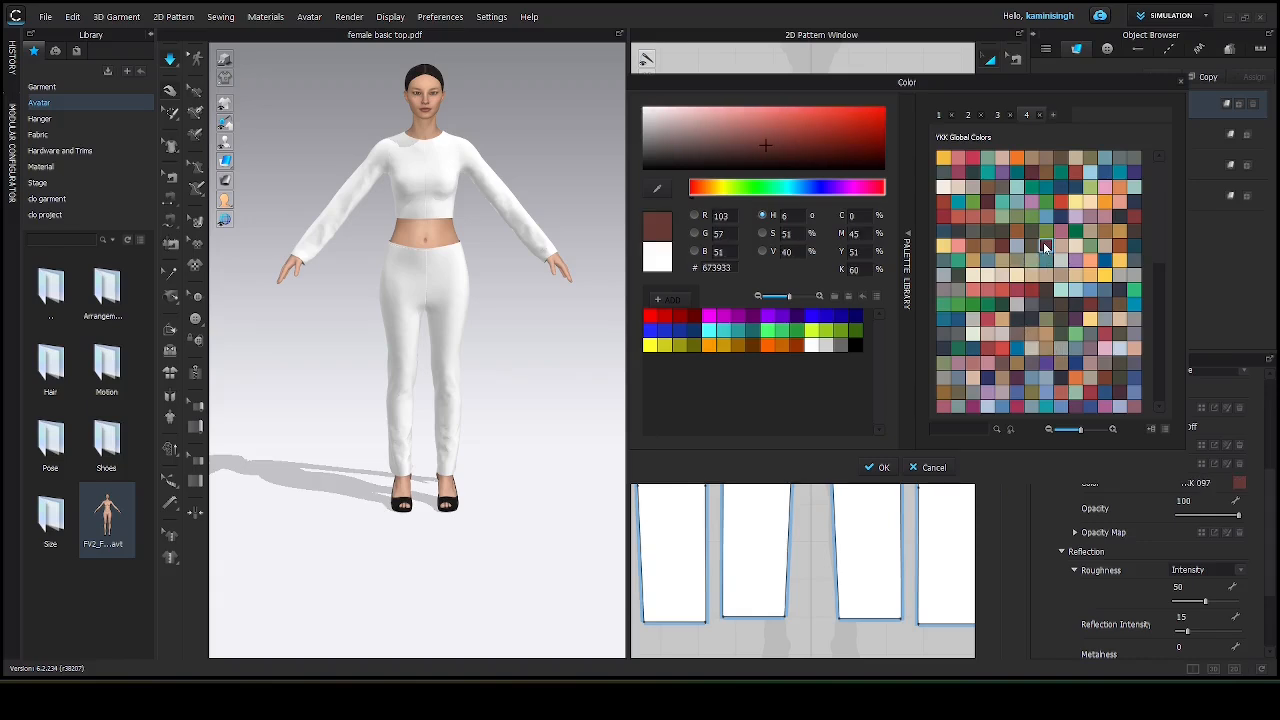
click(795, 144)
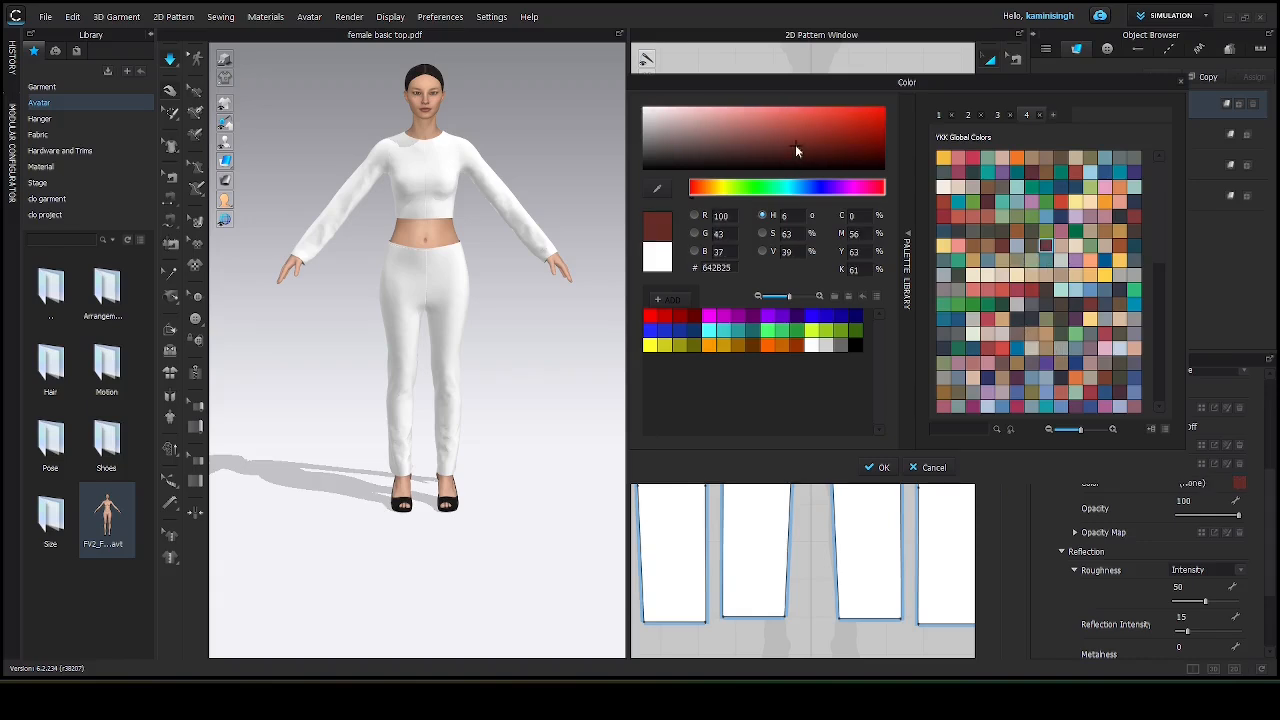
click(819, 153)
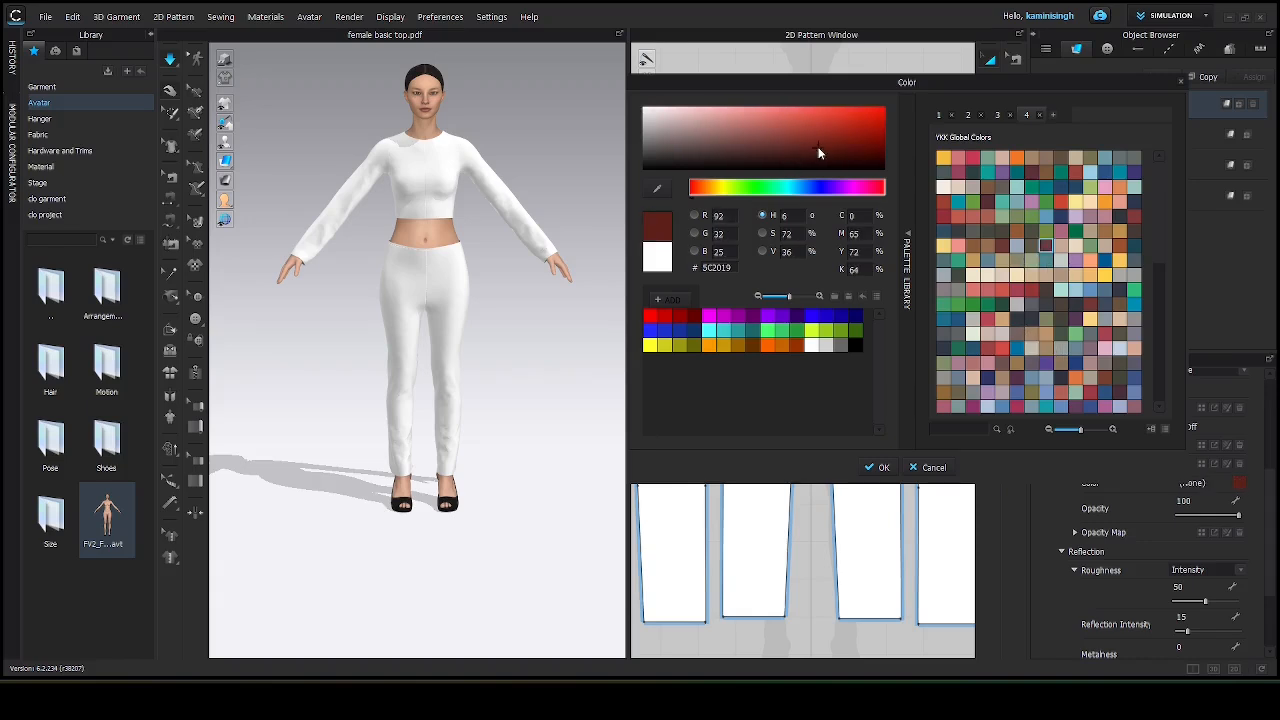
click(880, 466)
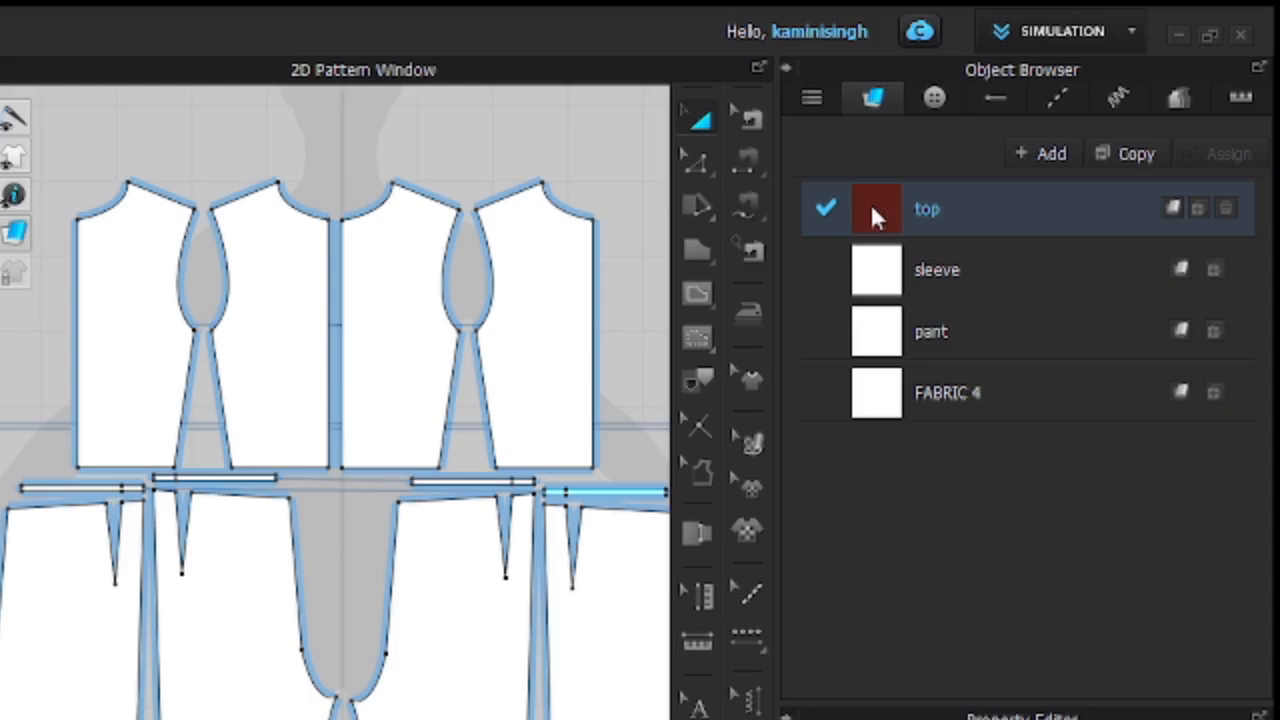
Apply the top fabric to all four bodice pattern pieces.
drag(872, 210, 514, 334)
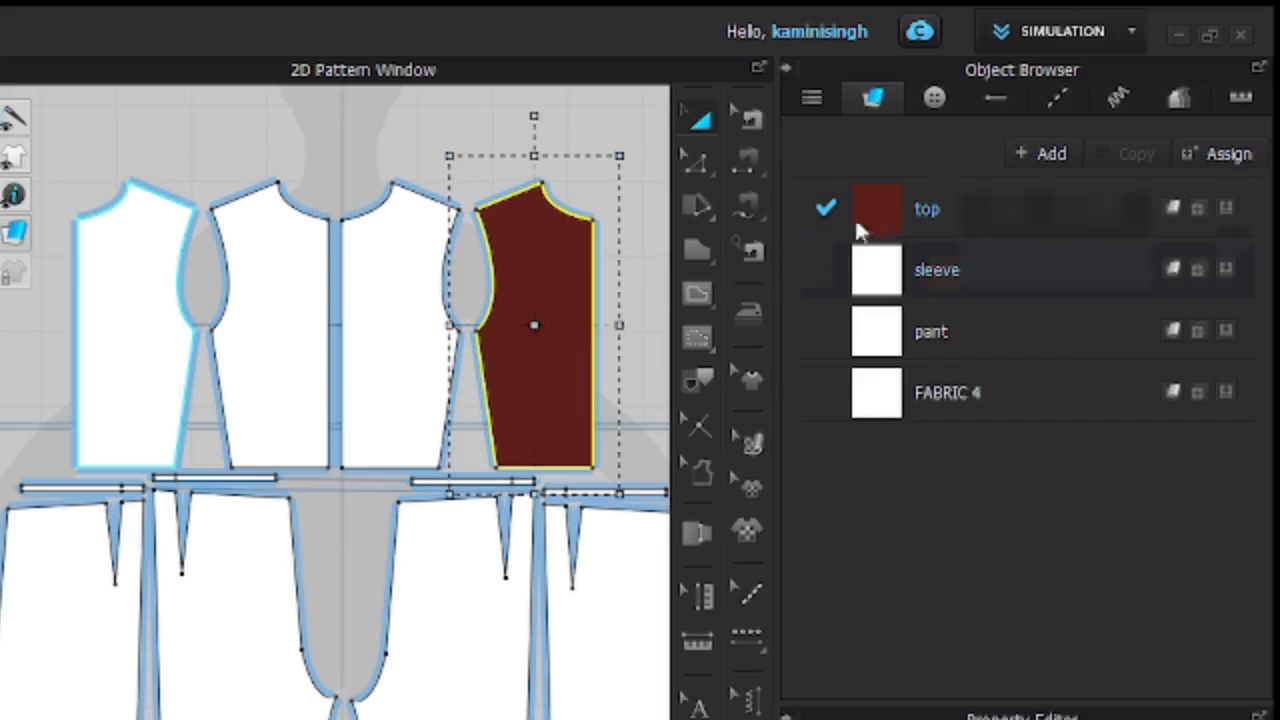
click(416, 366)
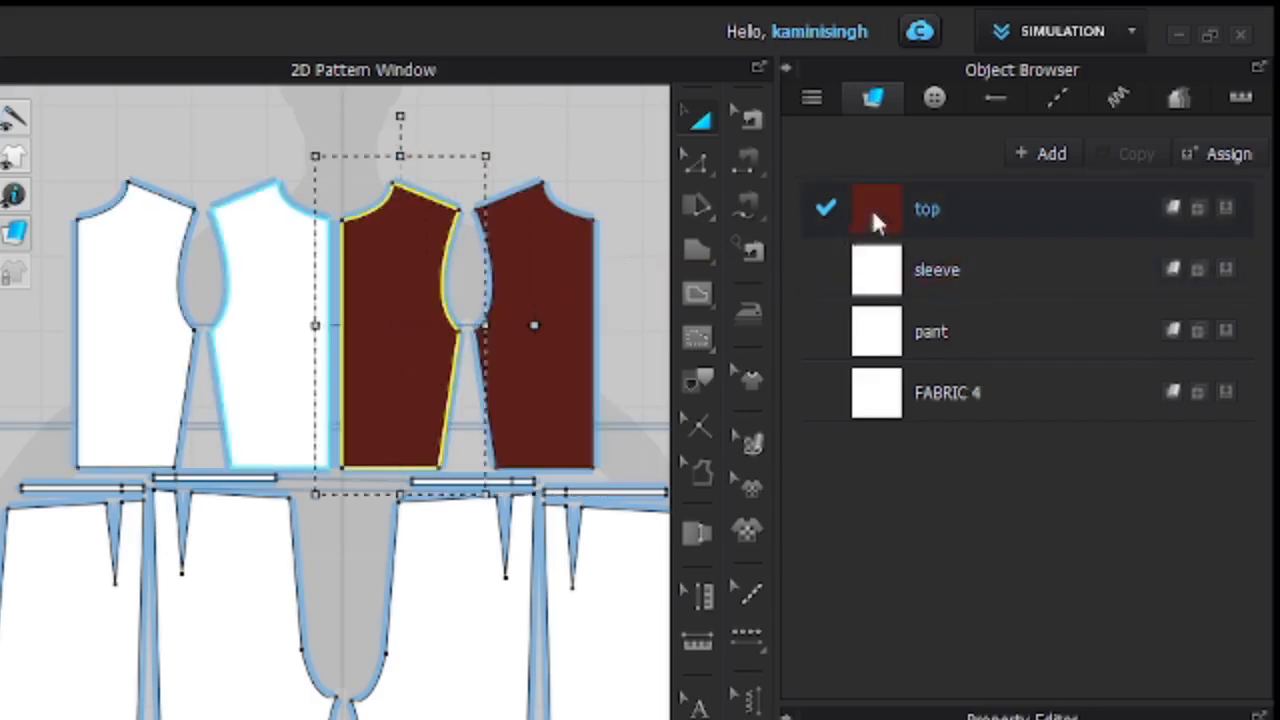
drag(870, 205, 272, 330)
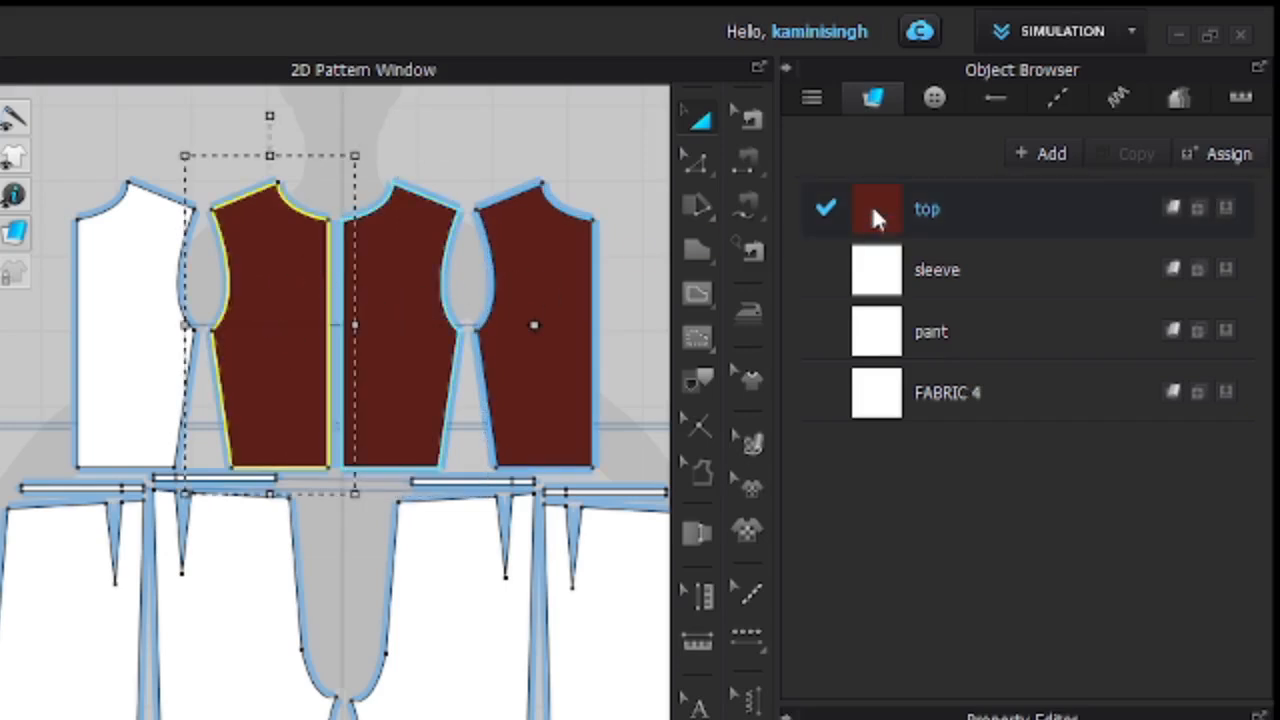
drag(874, 214, 130, 318)
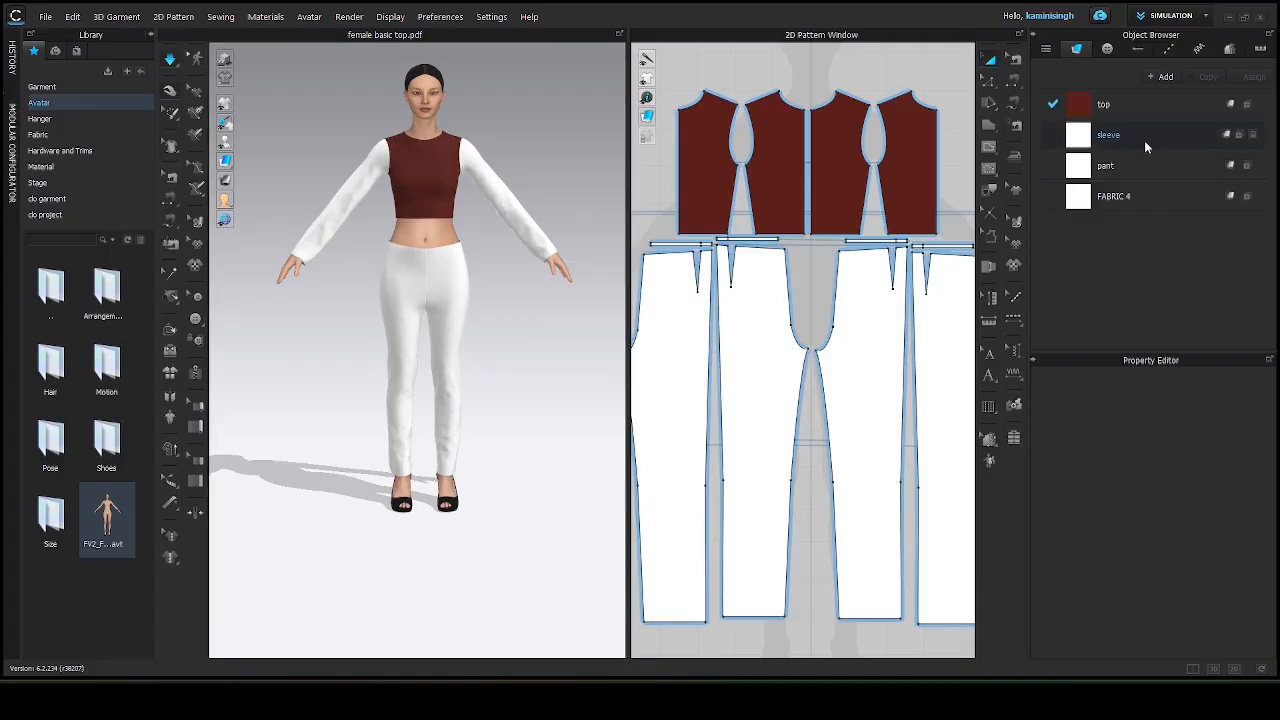
Set the sleeve fabric's colour to tan YKK 189, hex BE9469.
click(1146, 145)
scroll(1148, 456, up, 2)
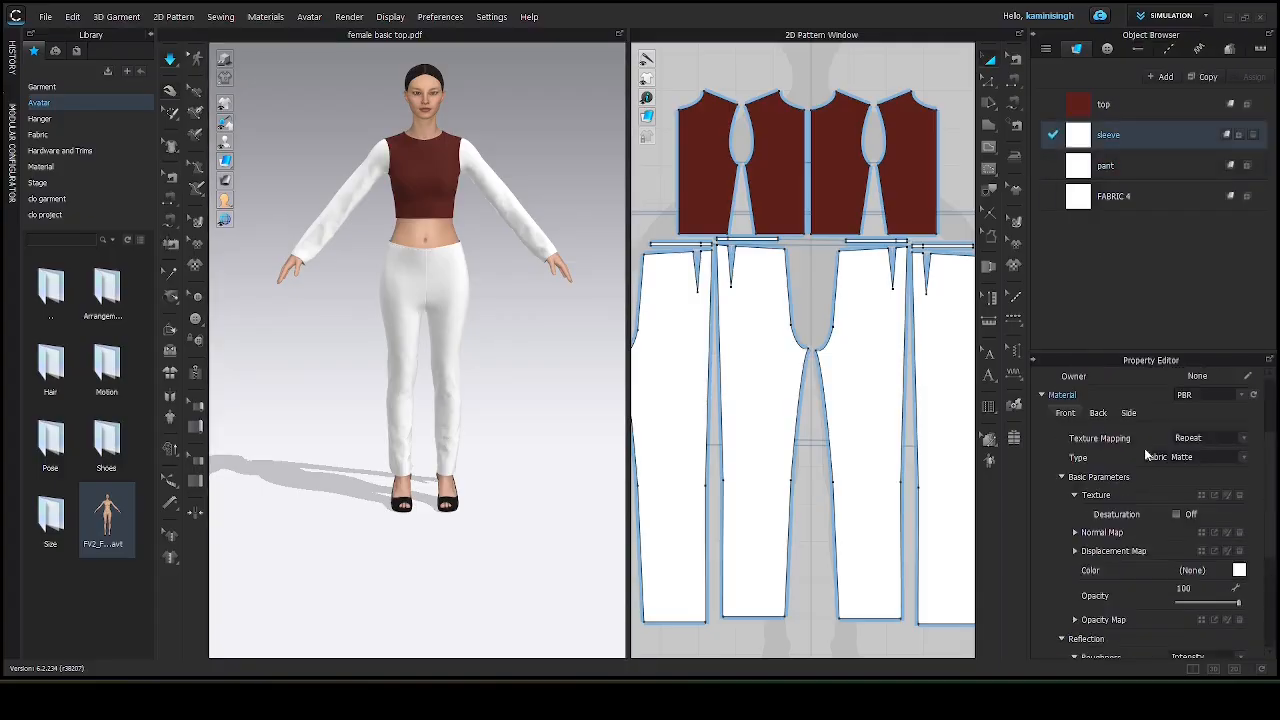
scroll(1148, 424, down, 1)
scroll(1148, 494, down, 1)
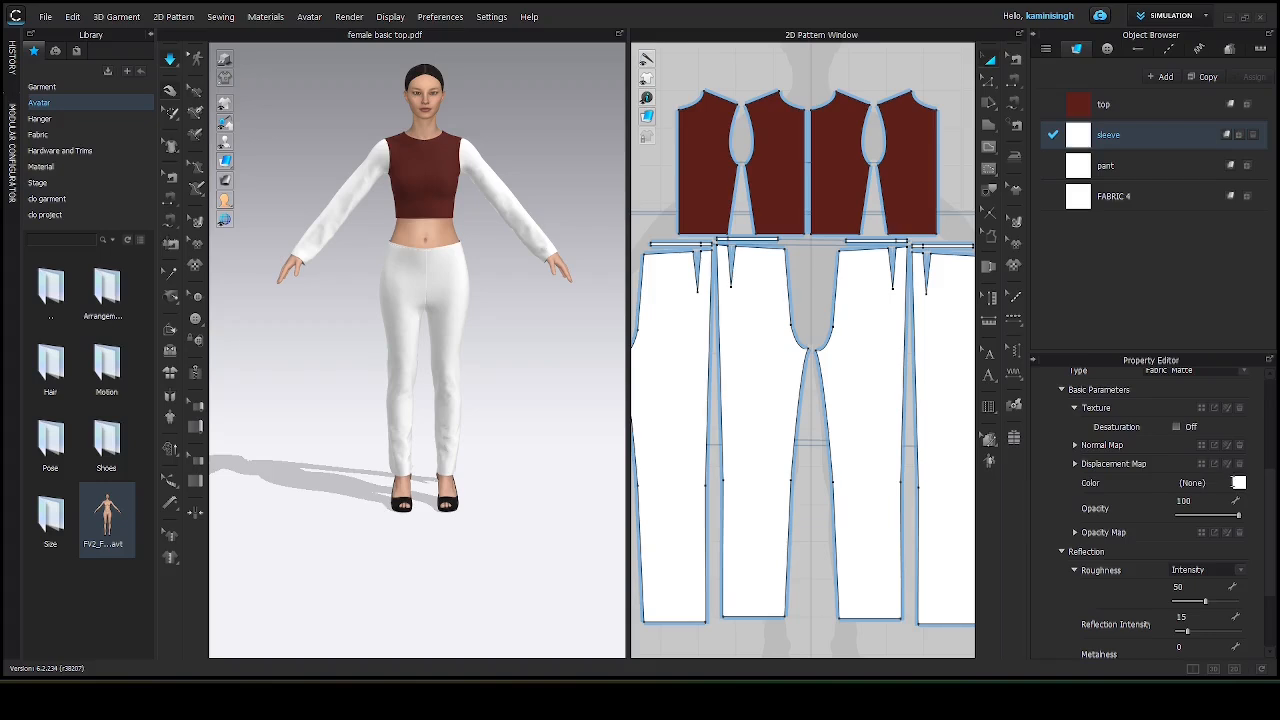
click(1239, 484)
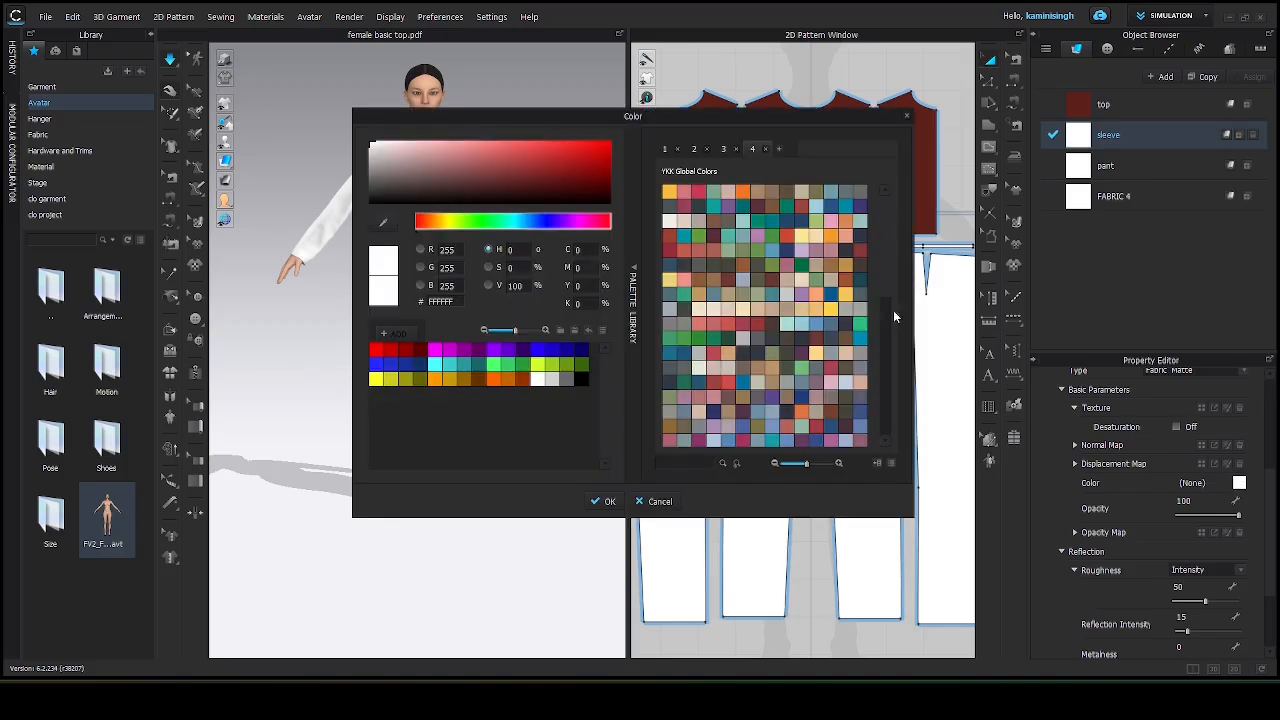
click(843, 281)
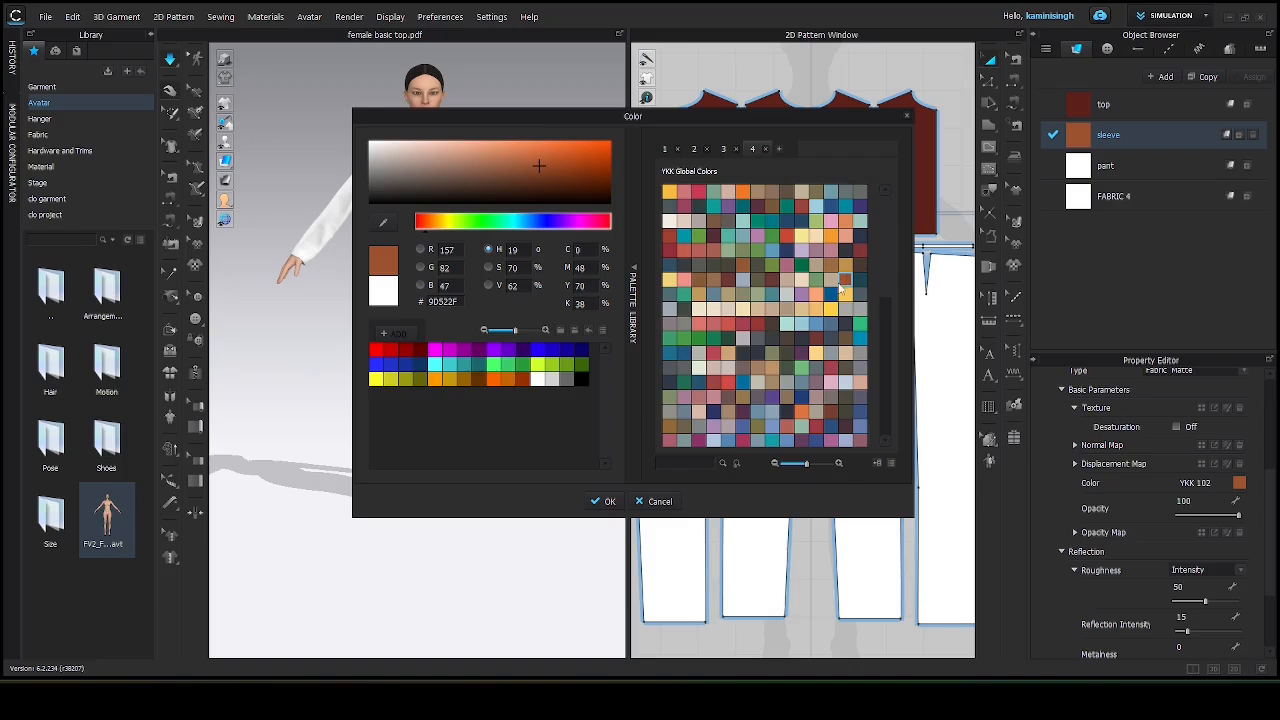
click(770, 366)
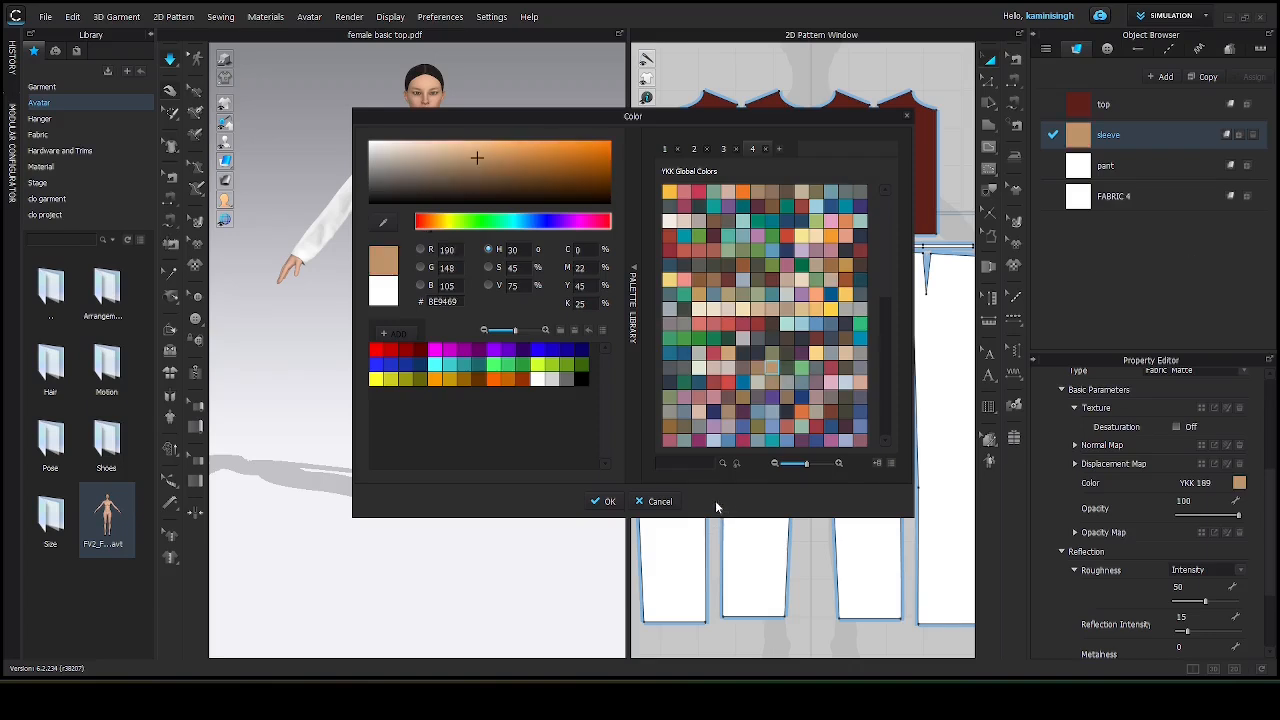
click(607, 502)
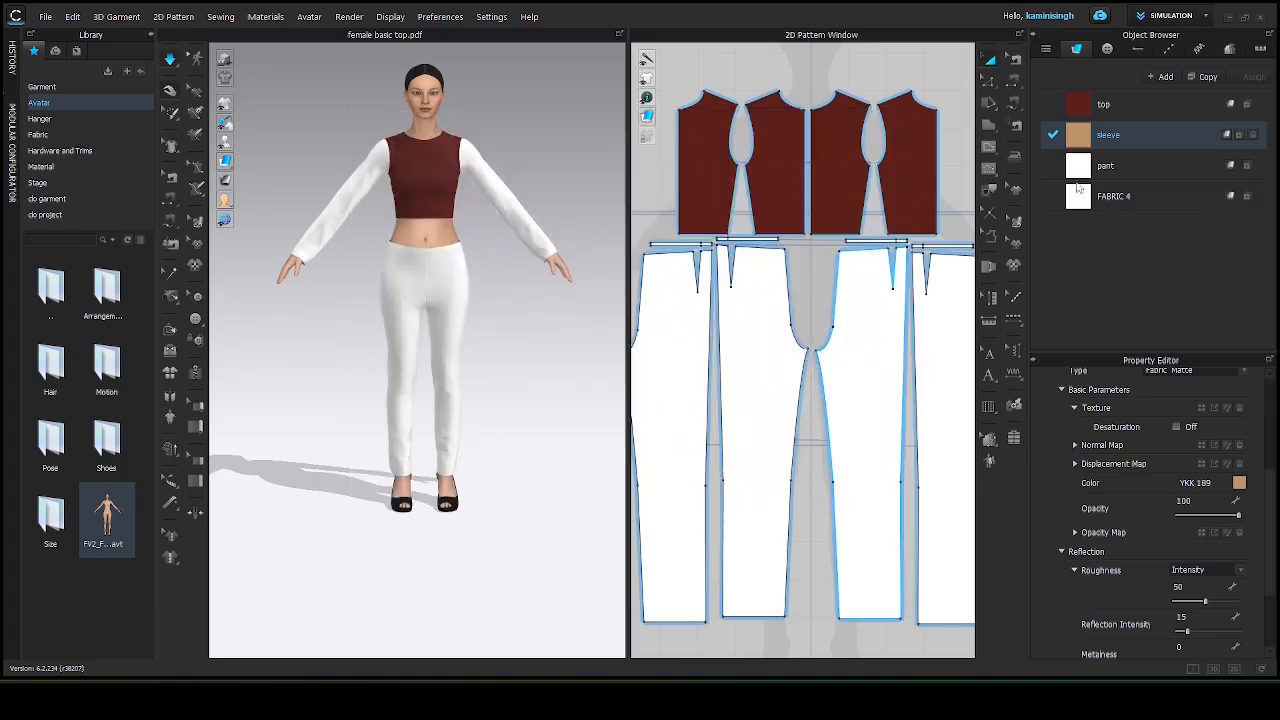
Apply the sleeve fabric to both sleeve pattern pieces.
drag(1078, 140, 890, 274)
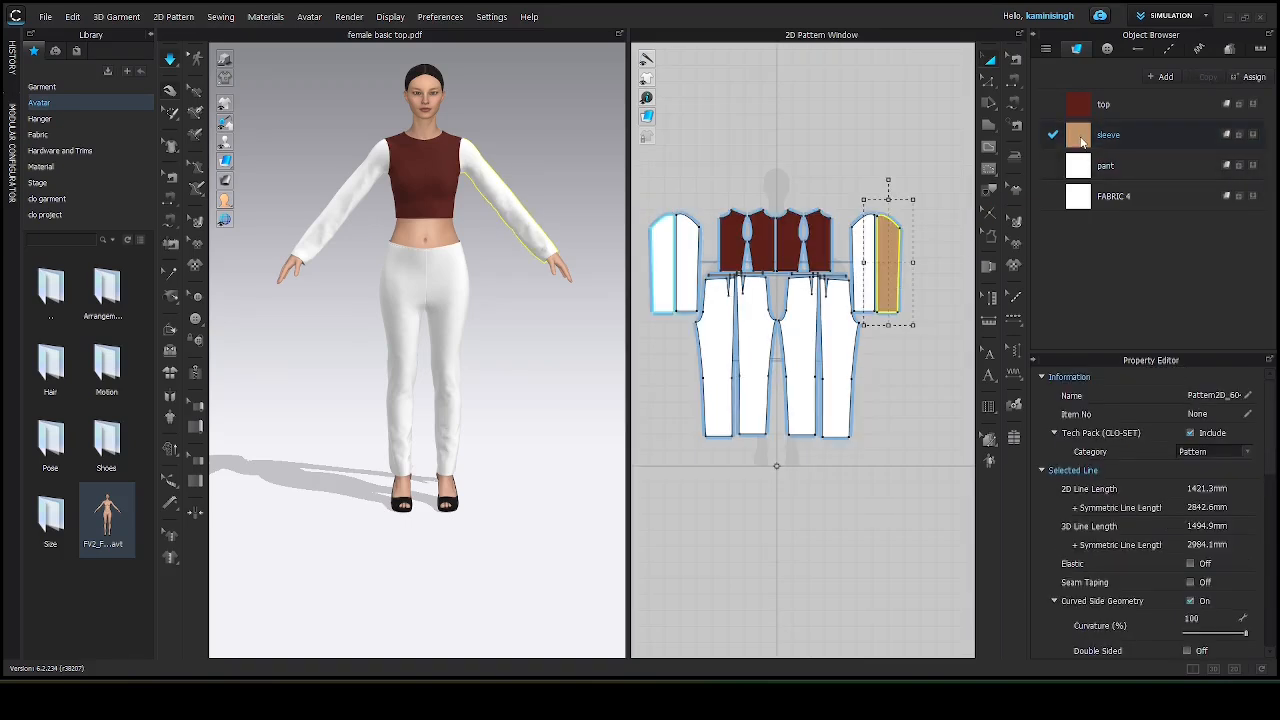
drag(1078, 140, 866, 262)
drag(1078, 136, 690, 283)
drag(1076, 142, 664, 276)
click(769, 154)
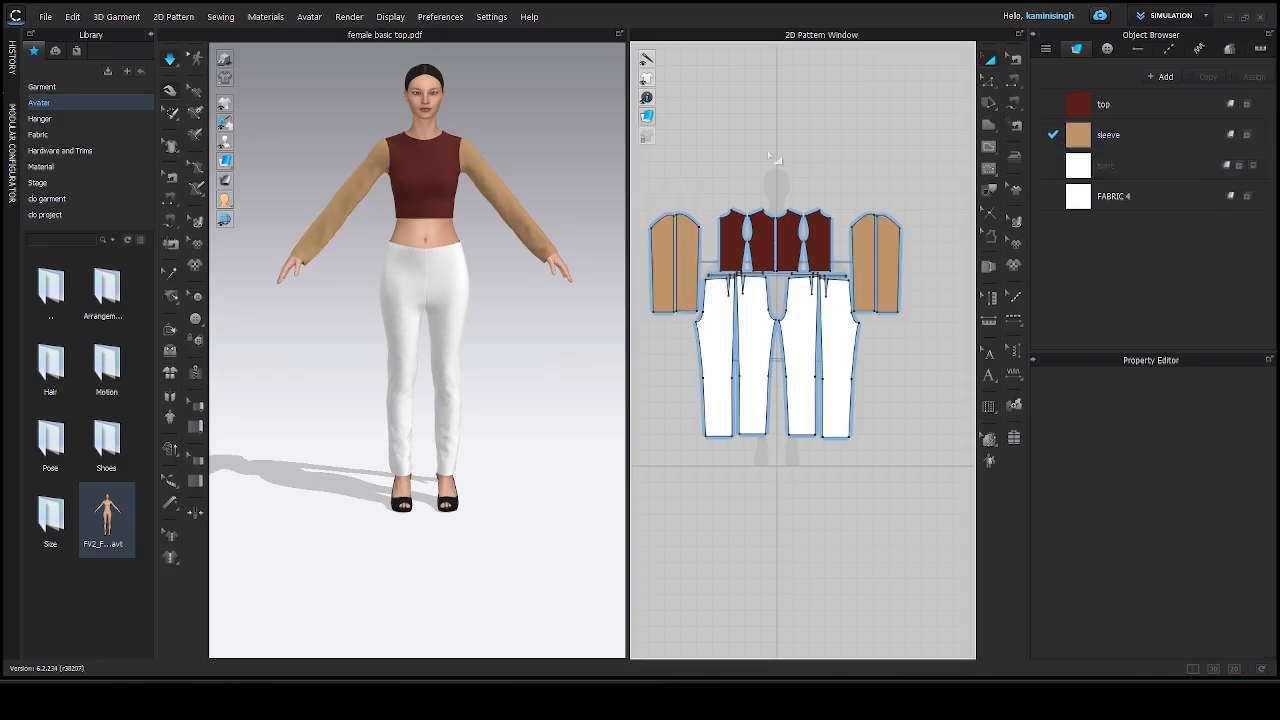
Apply the top fabric to the pant pattern pieces.
drag(1102, 105, 714, 352)
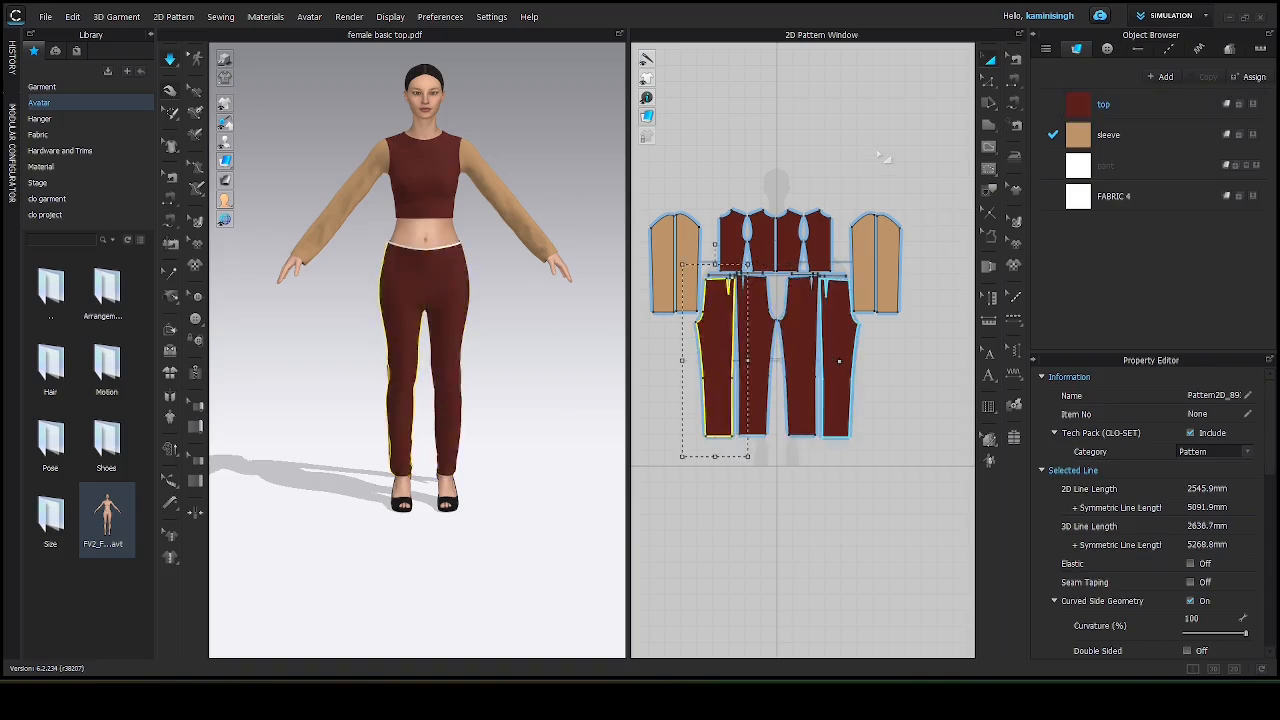
click(882, 158)
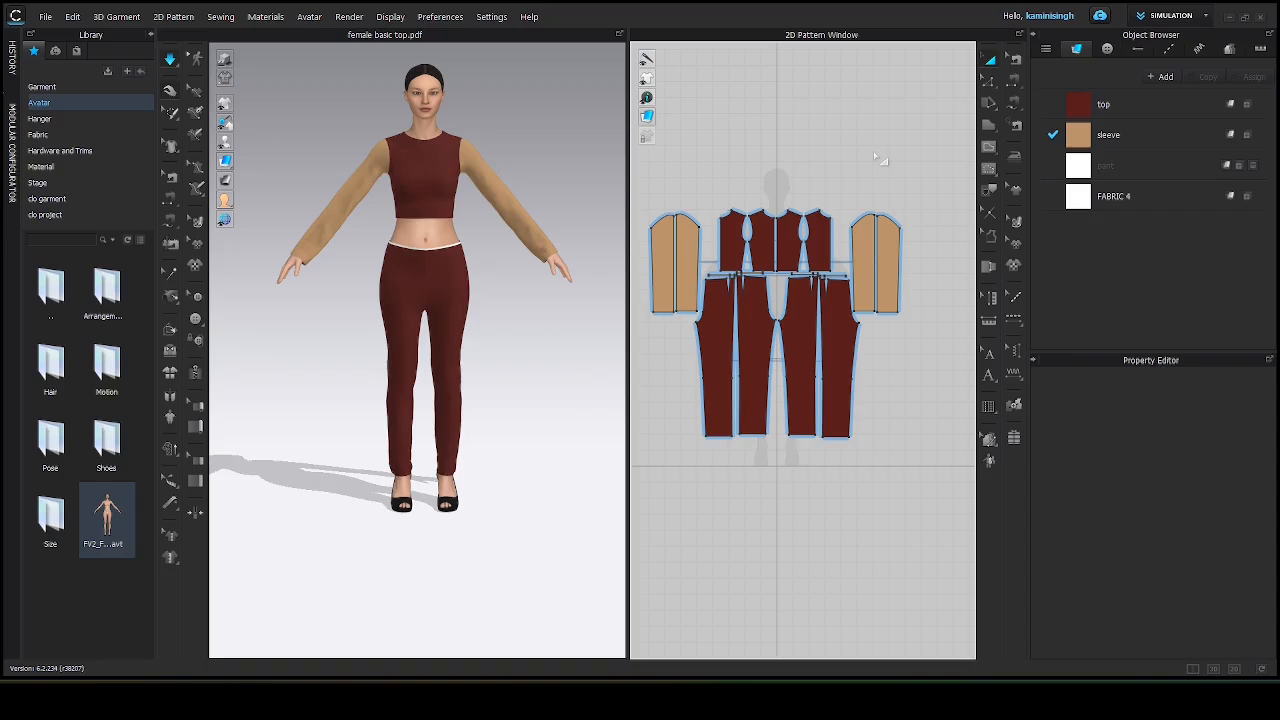
click(1110, 136)
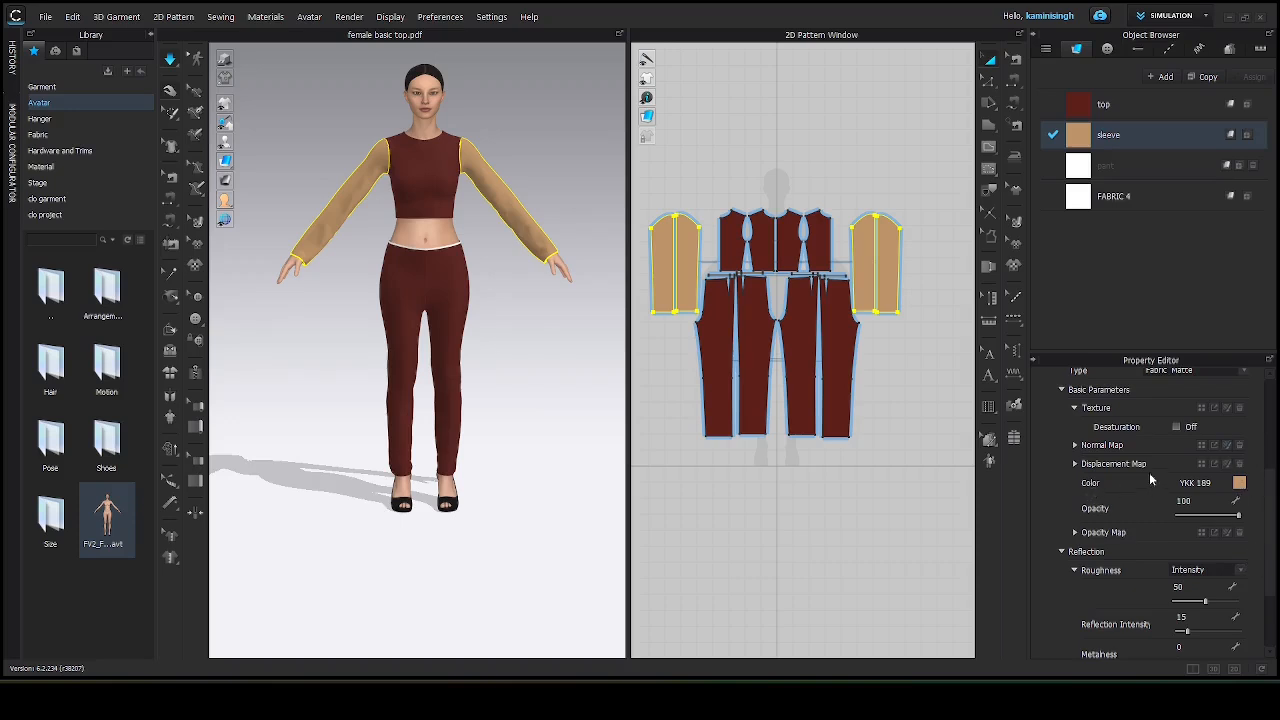
click(1240, 484)
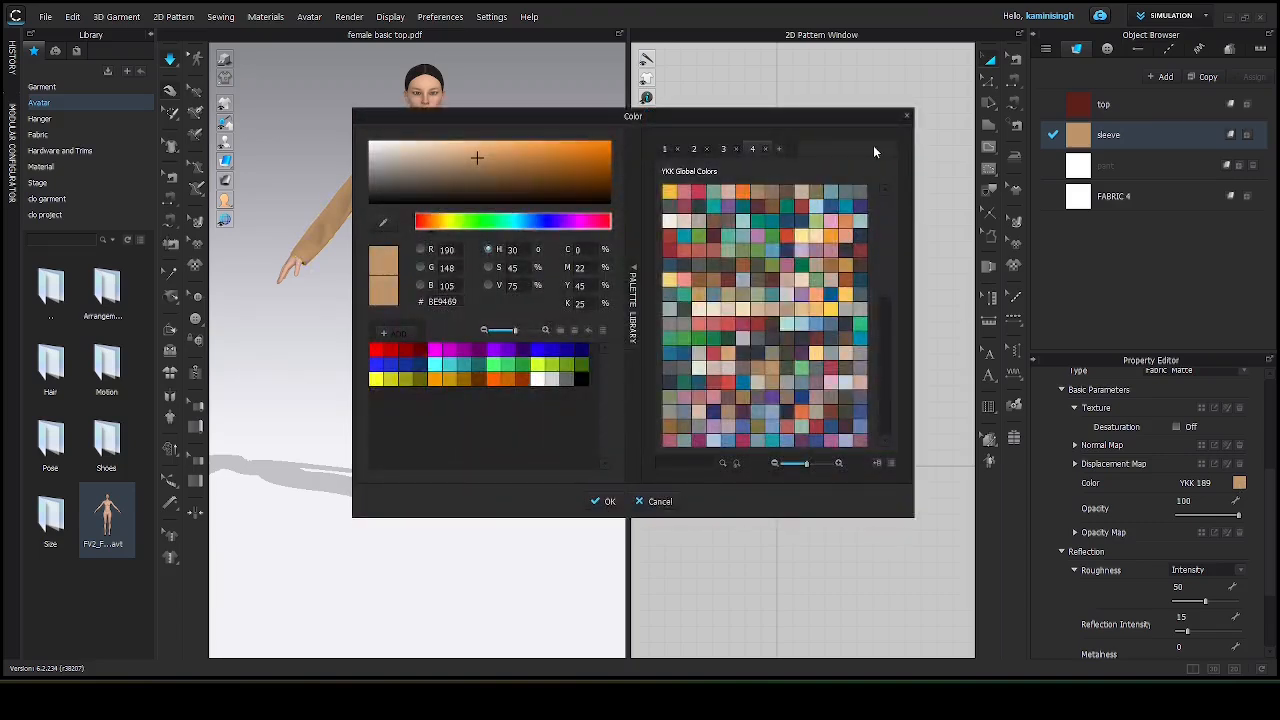
click(907, 117)
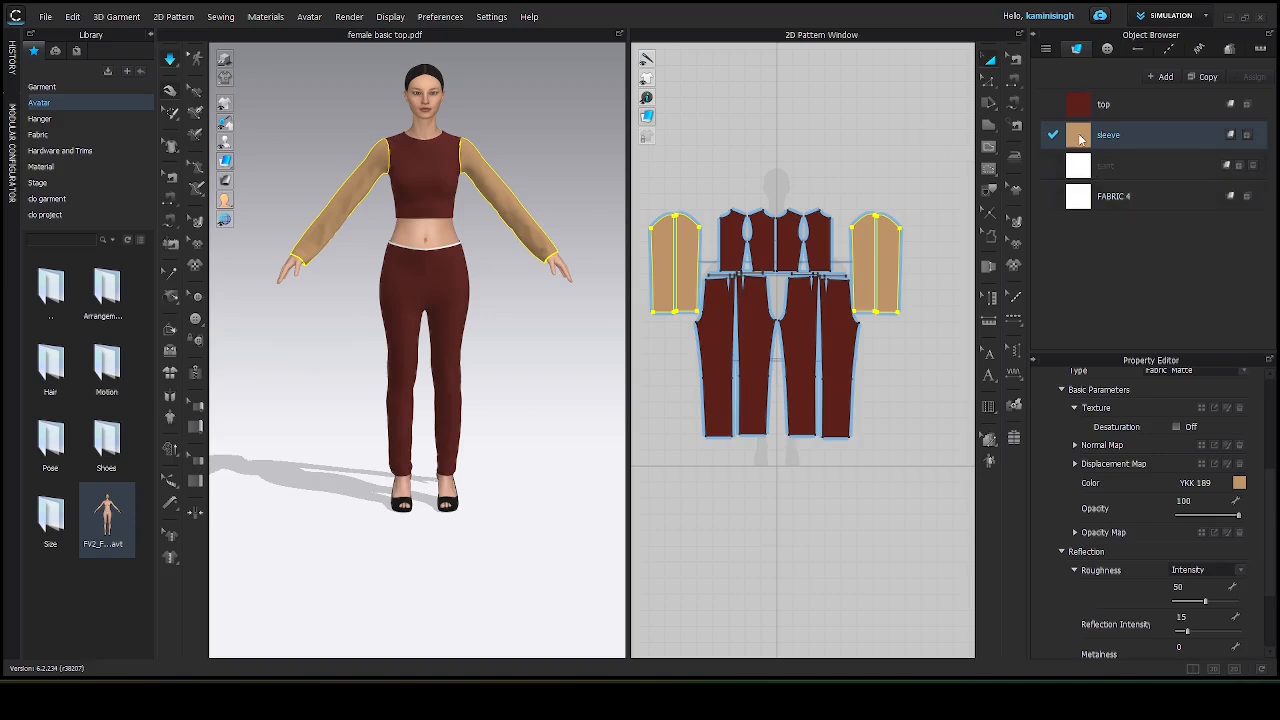
Try the sleeve fabric on one pant piece, then reapply the top fabric to it.
drag(1080, 139, 840, 348)
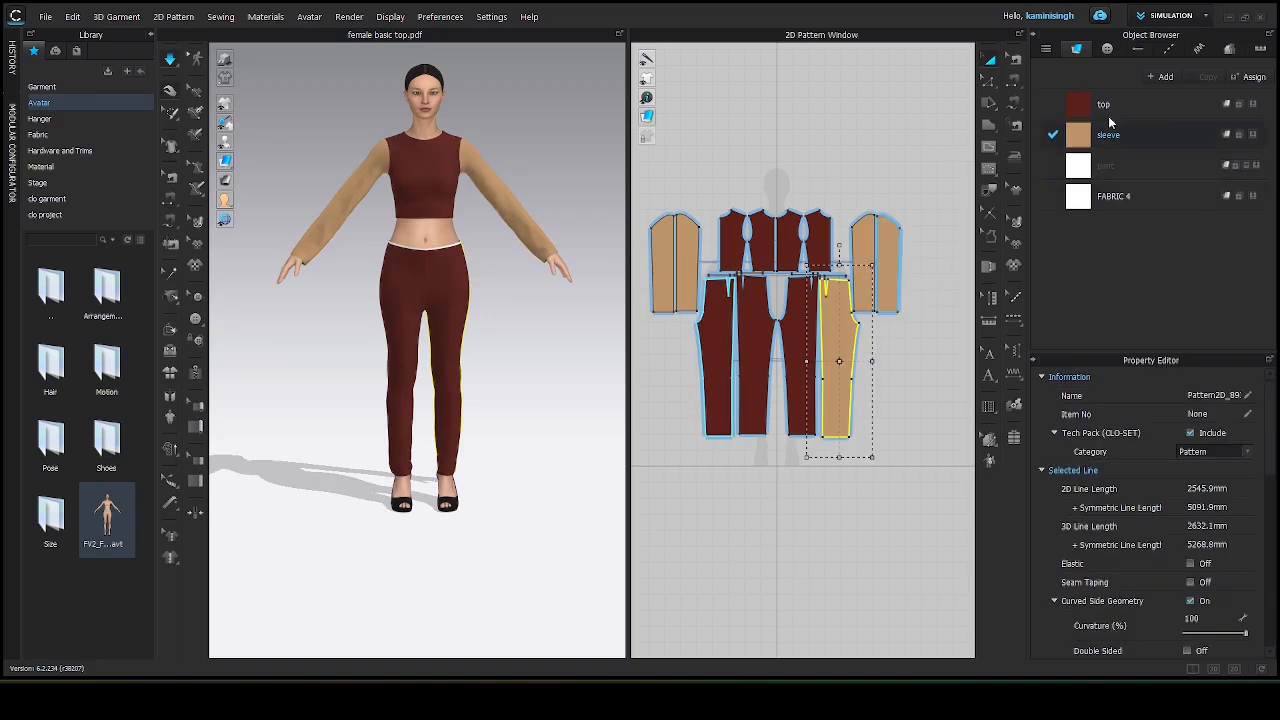
drag(1080, 107, 837, 332)
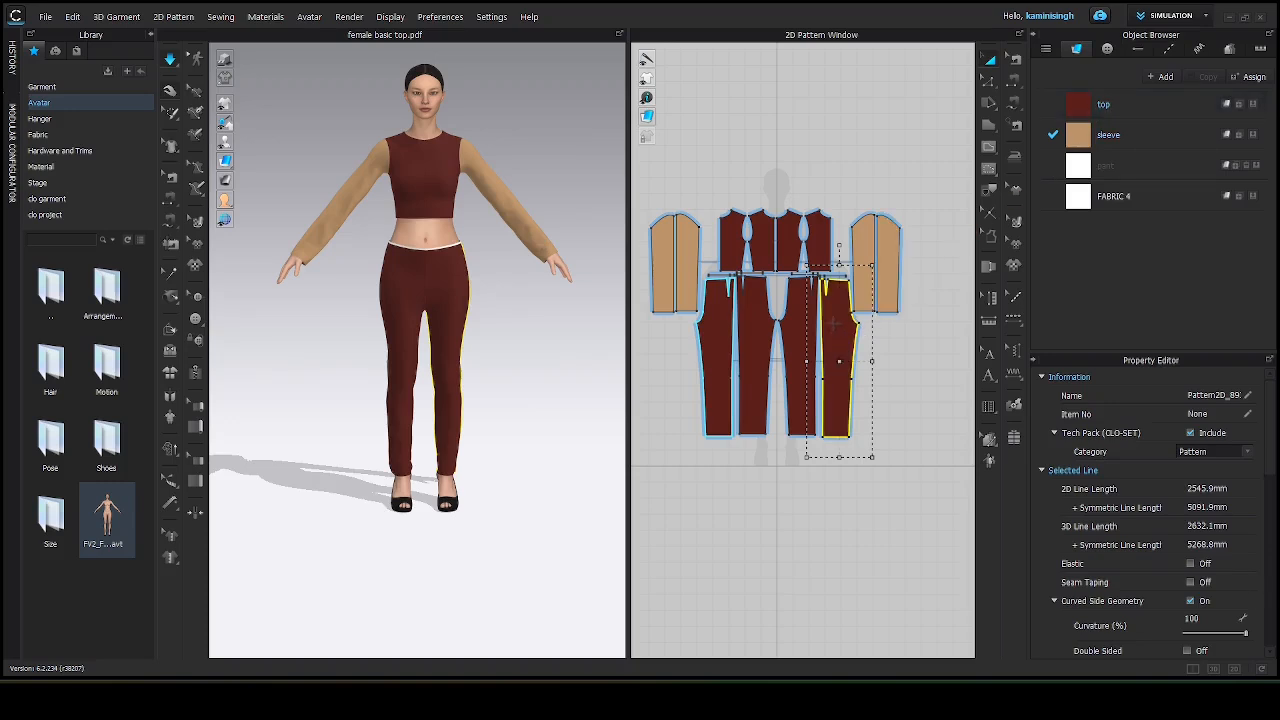
click(860, 149)
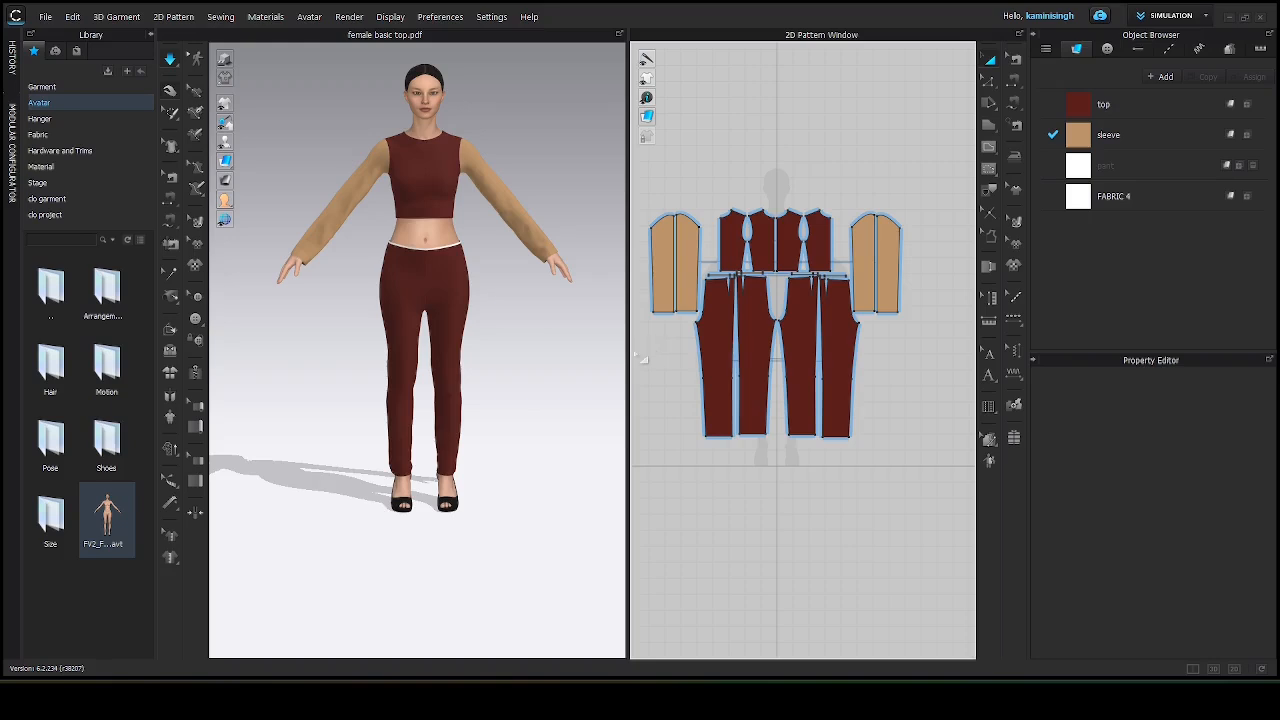
Set the pant fabric's colour to a dark maroon, hex 4E1414.
drag(628, 357, 800, 340)
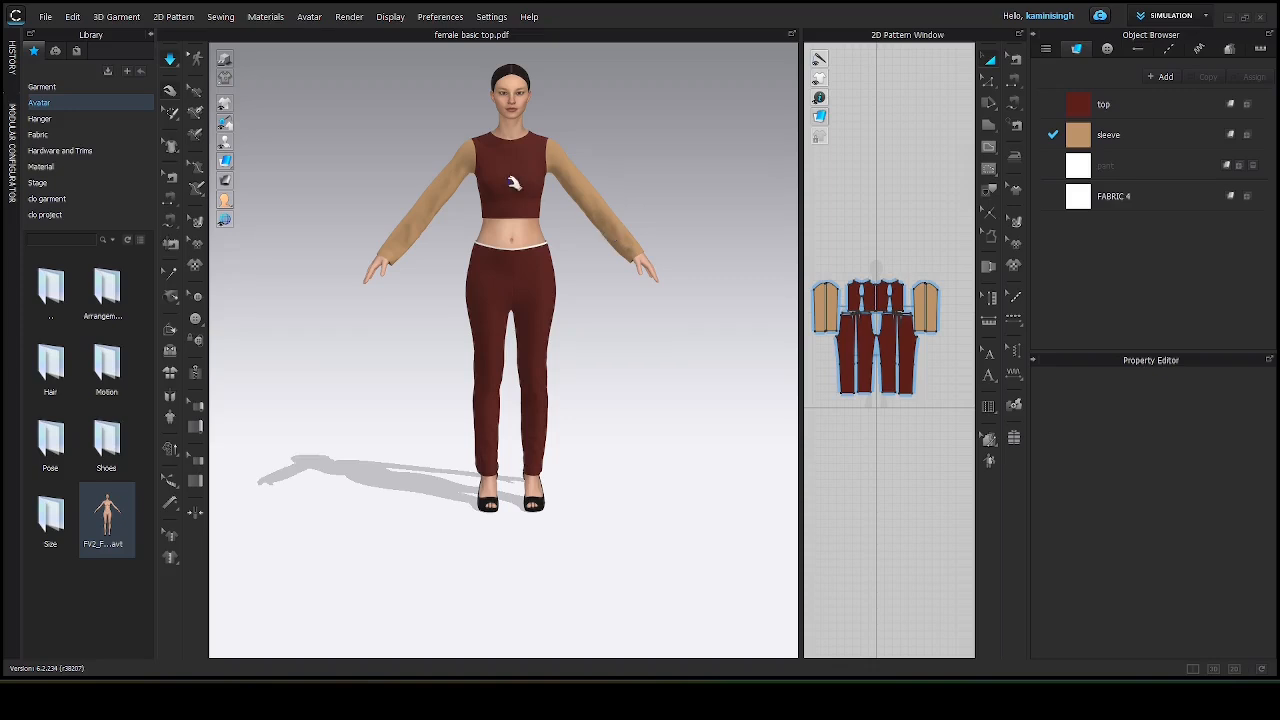
scroll(514, 187, up, 2)
scroll(514, 188, down, 3)
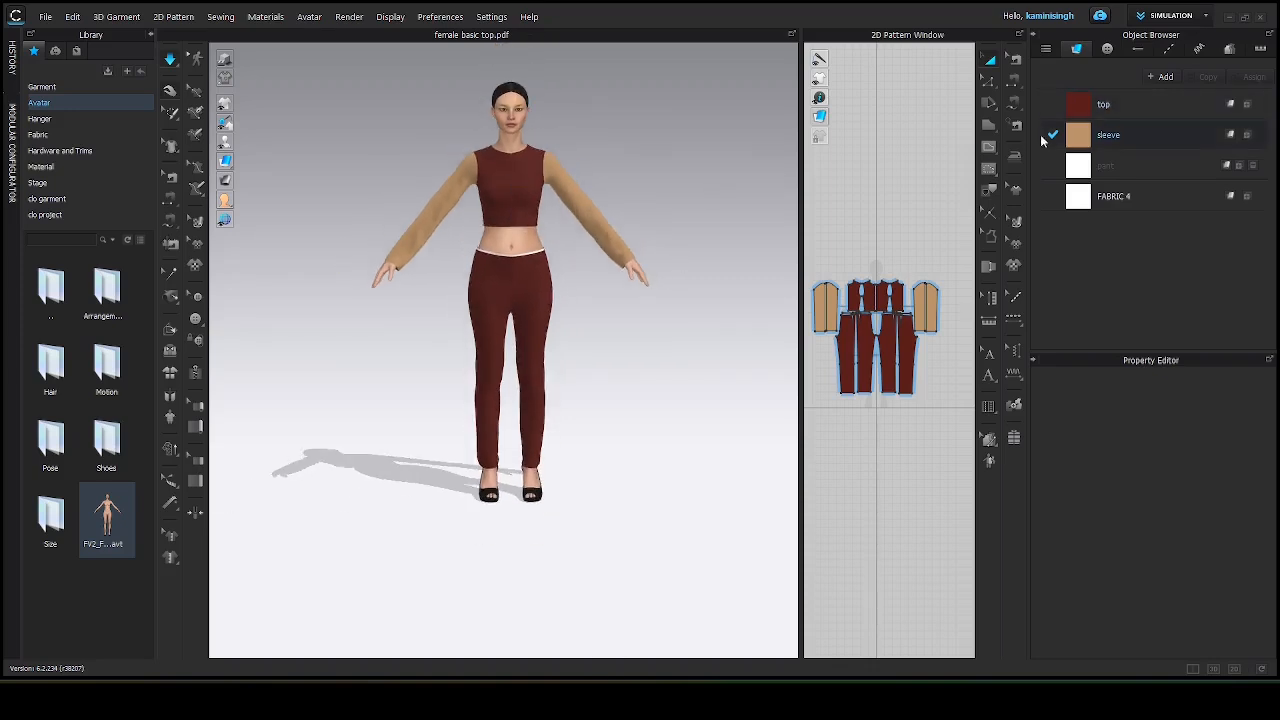
click(1106, 166)
double_click(1105, 168)
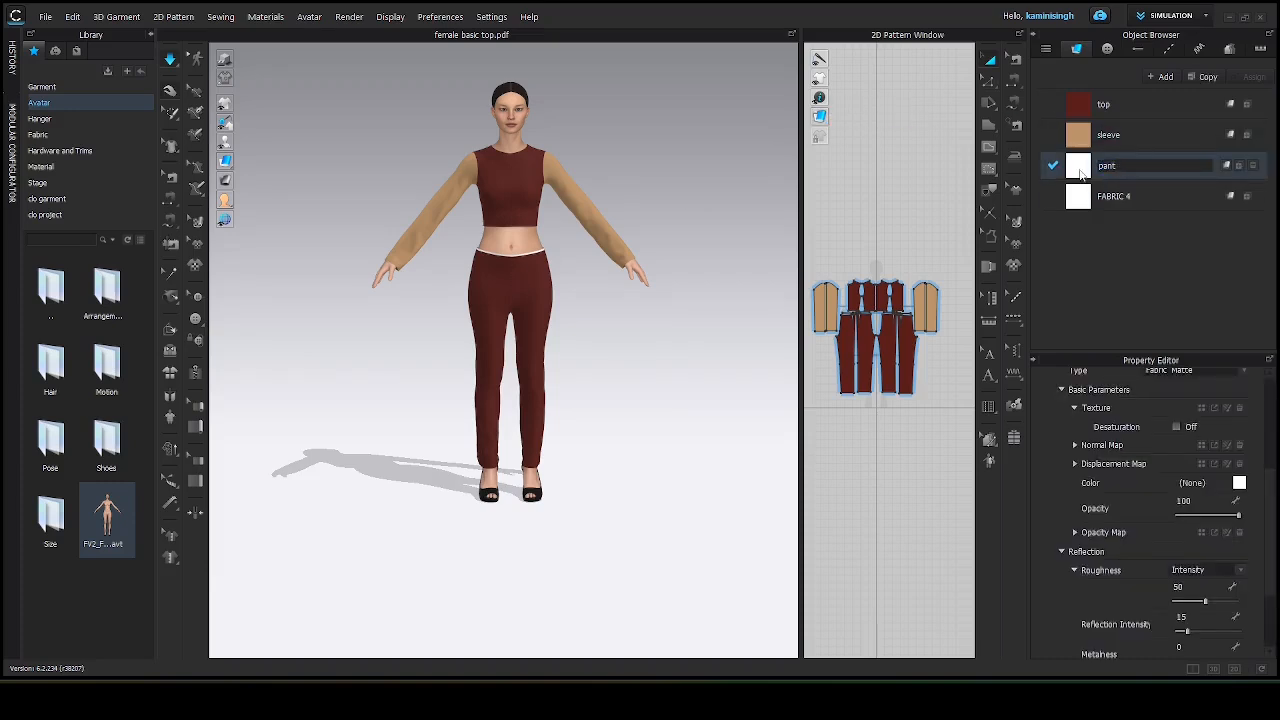
key(Return)
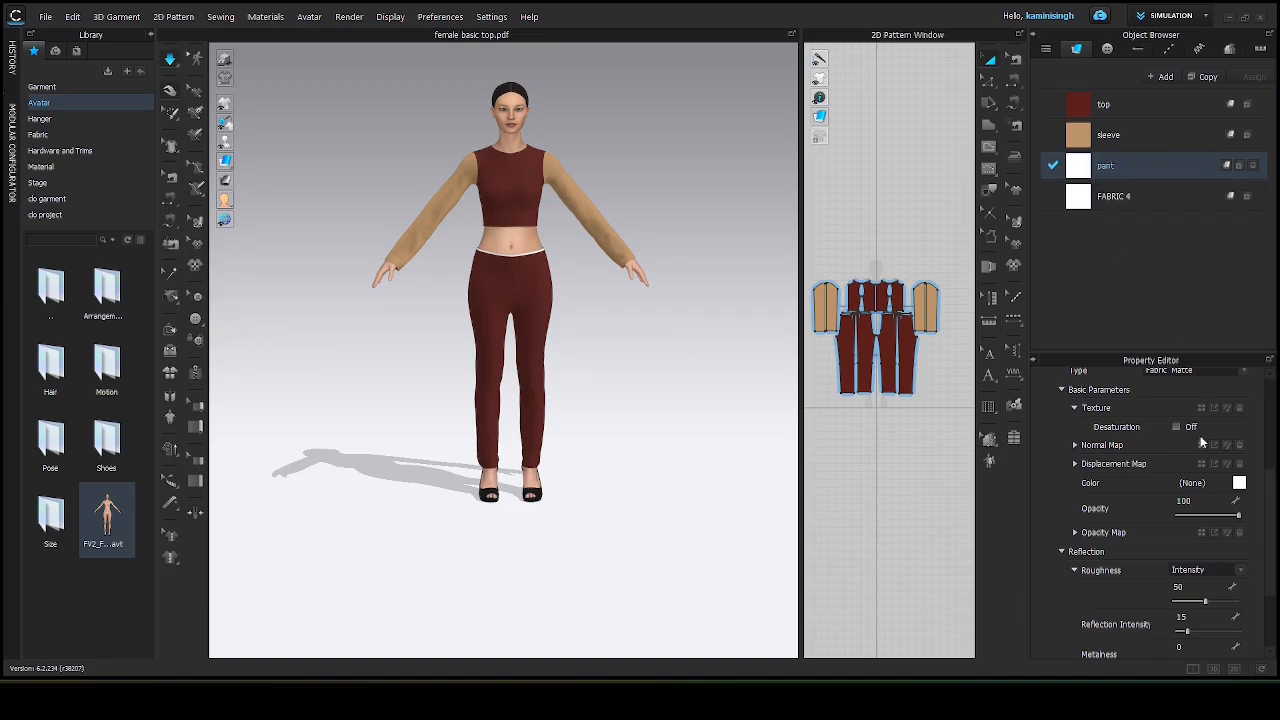
click(1240, 483)
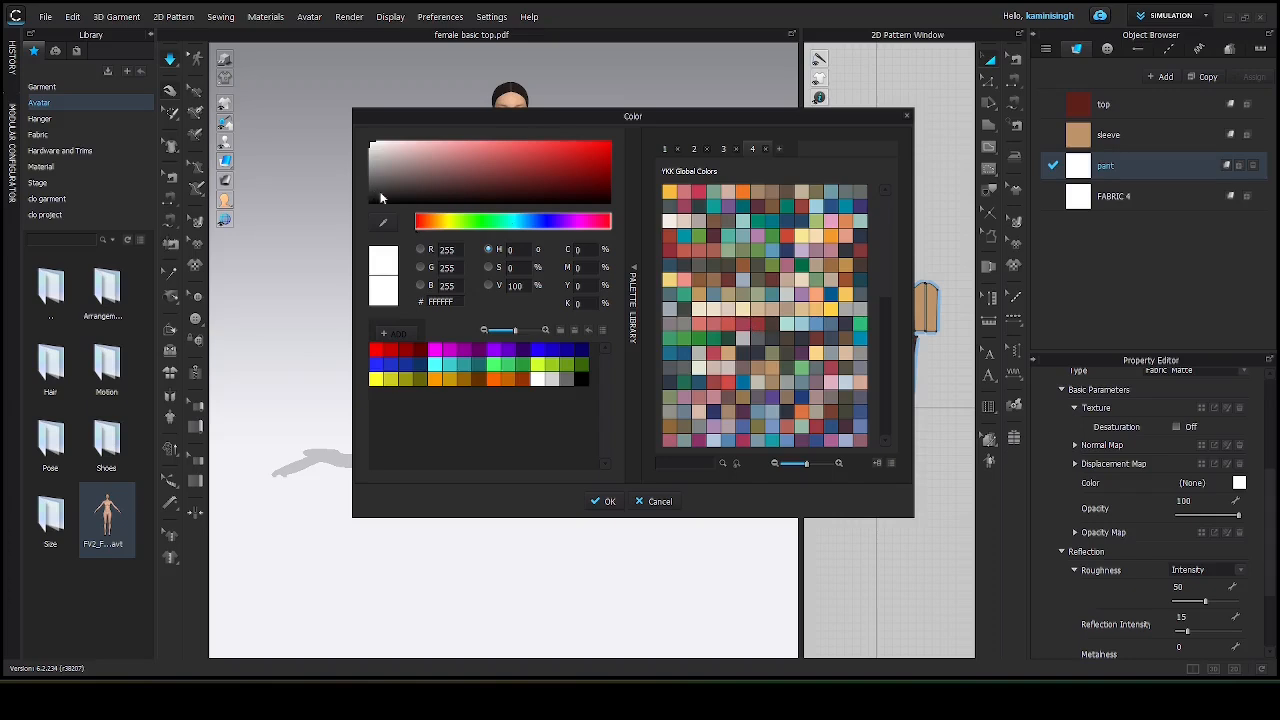
click(860, 252)
click(537, 177)
click(548, 185)
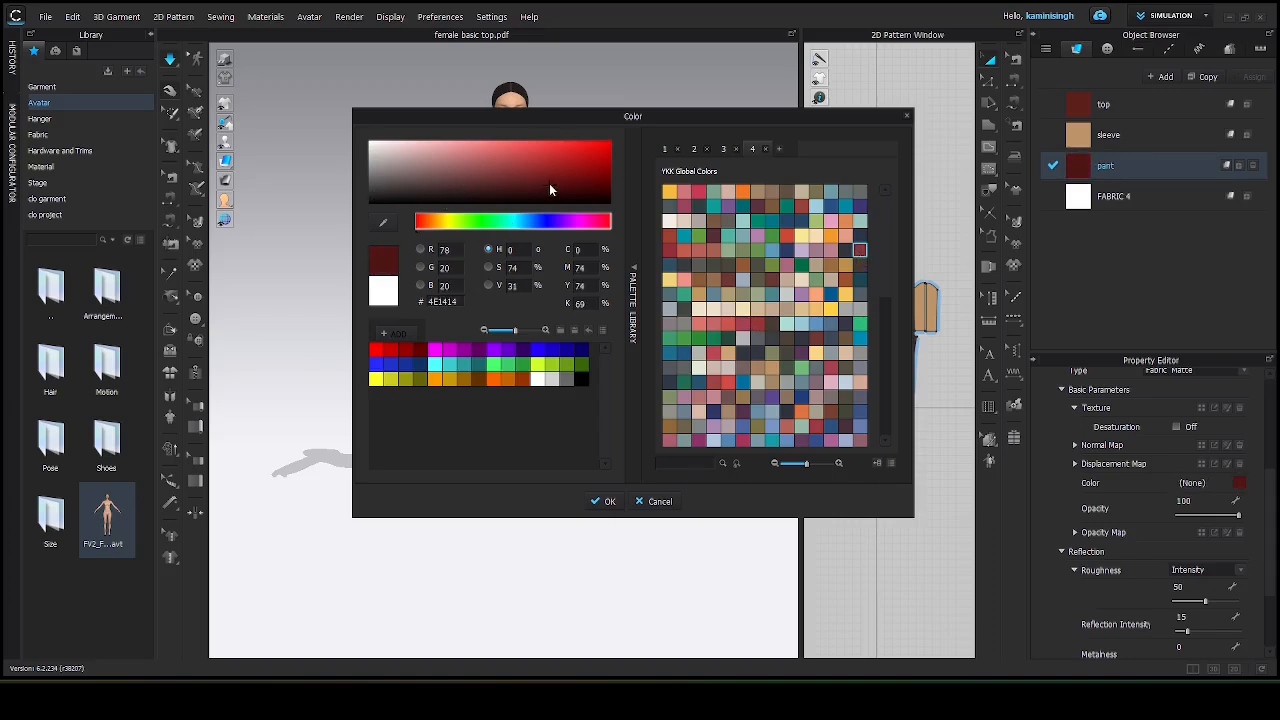
click(609, 502)
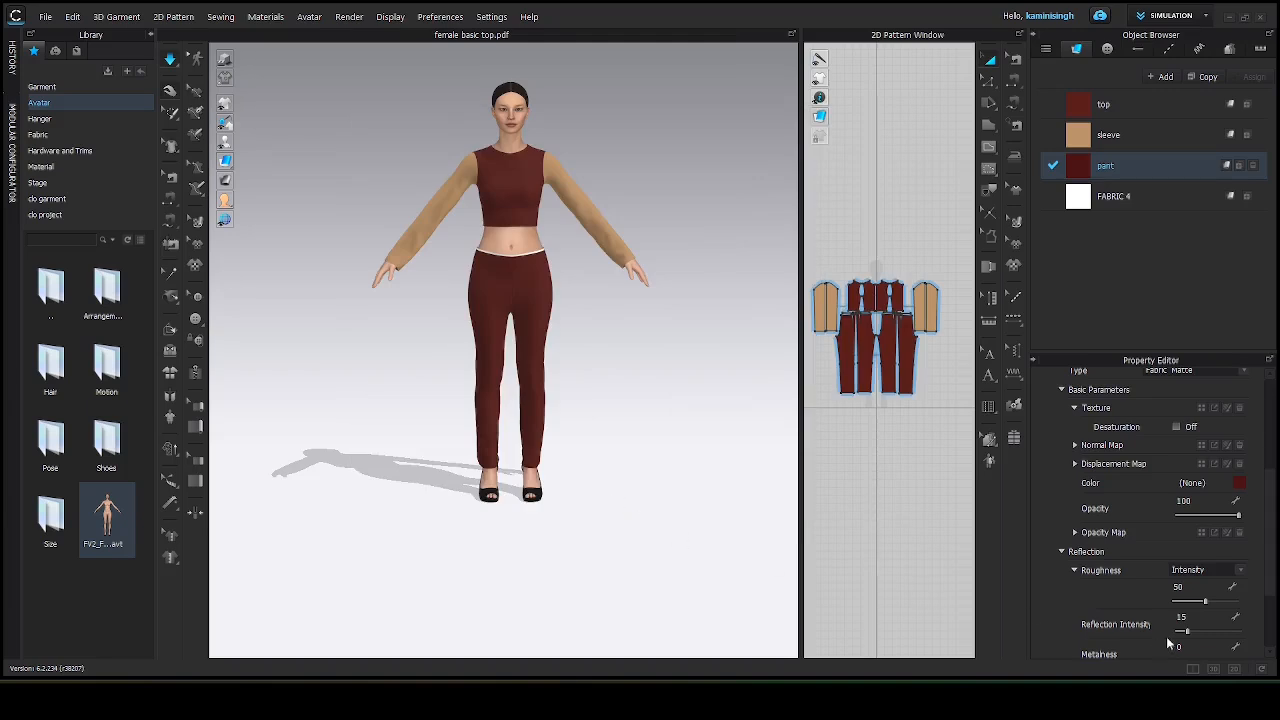
click(905, 345)
click(896, 348)
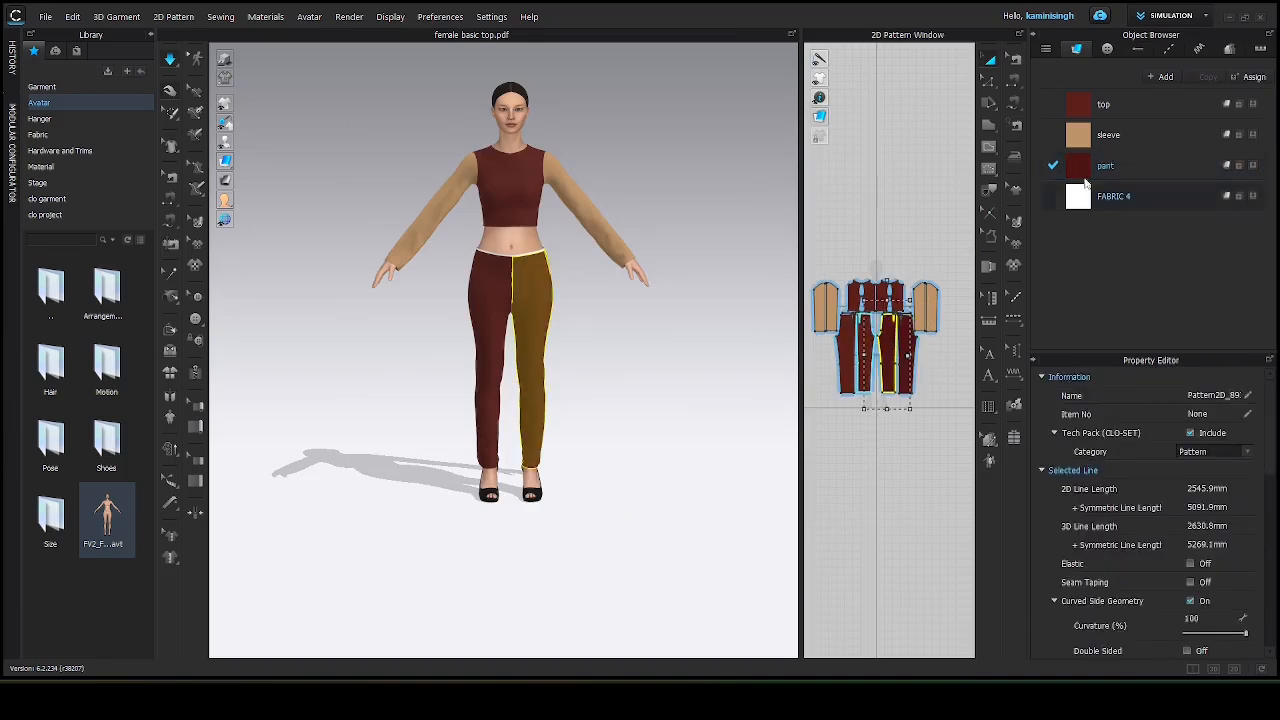
click(850, 362)
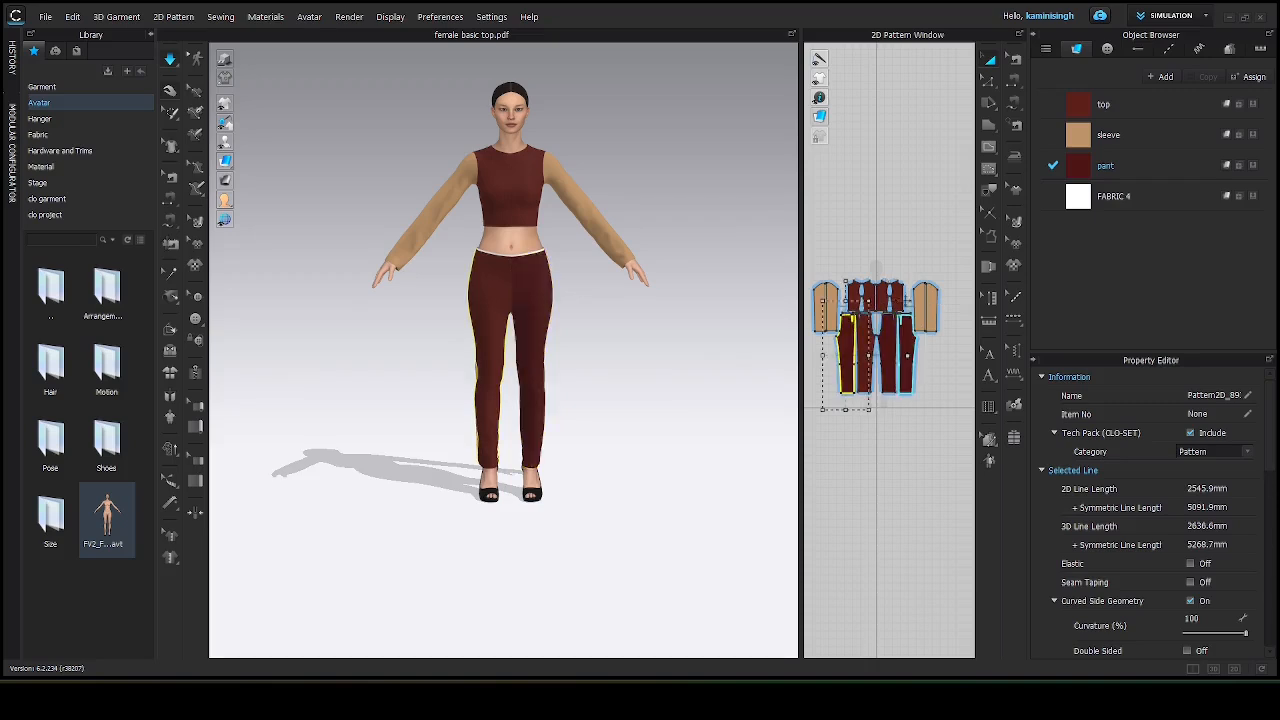
click(867, 355)
Change the pant fabric's material type to Leather.
click(1134, 167)
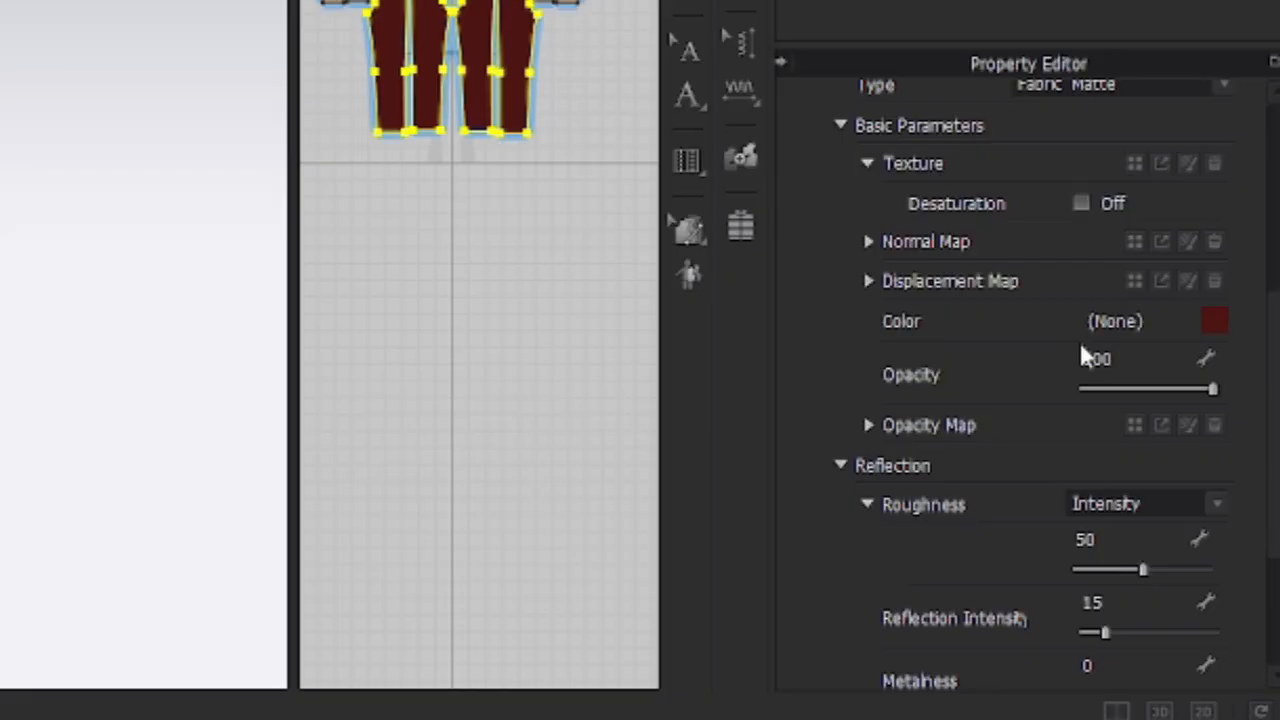
scroll(991, 366, down, 4)
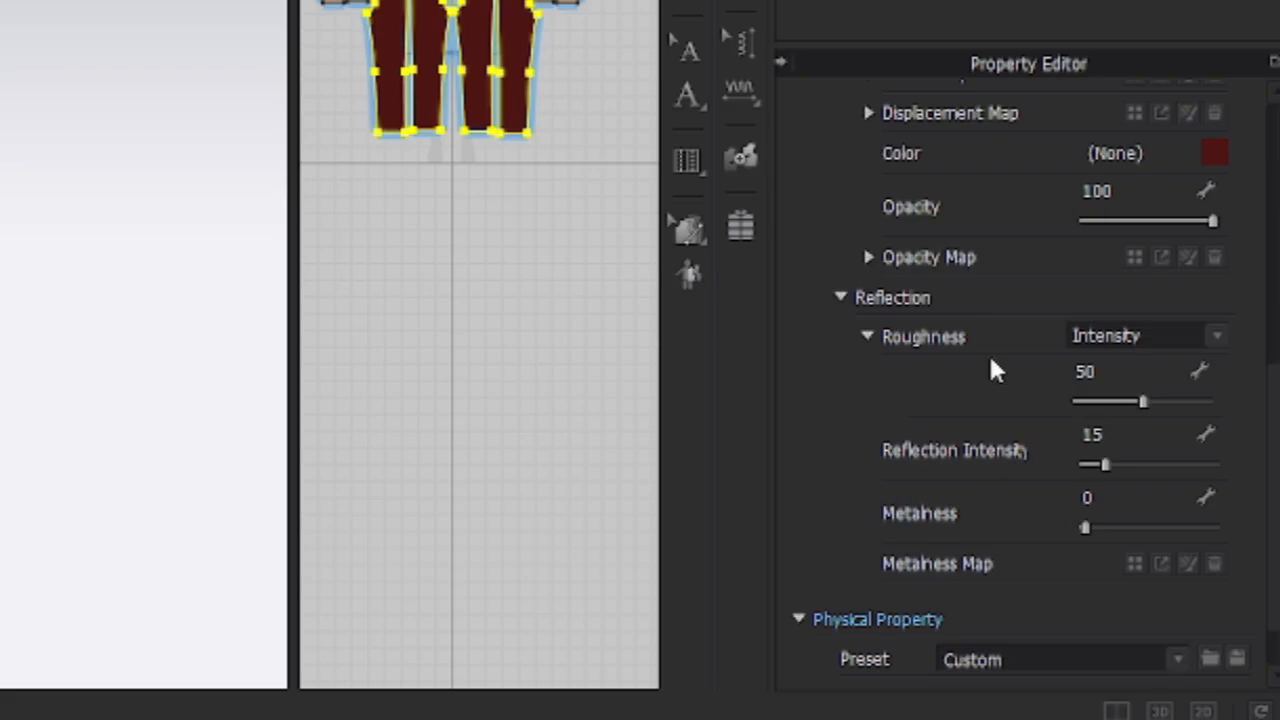
scroll(991, 366, down, 2)
scroll(991, 363, up, 8)
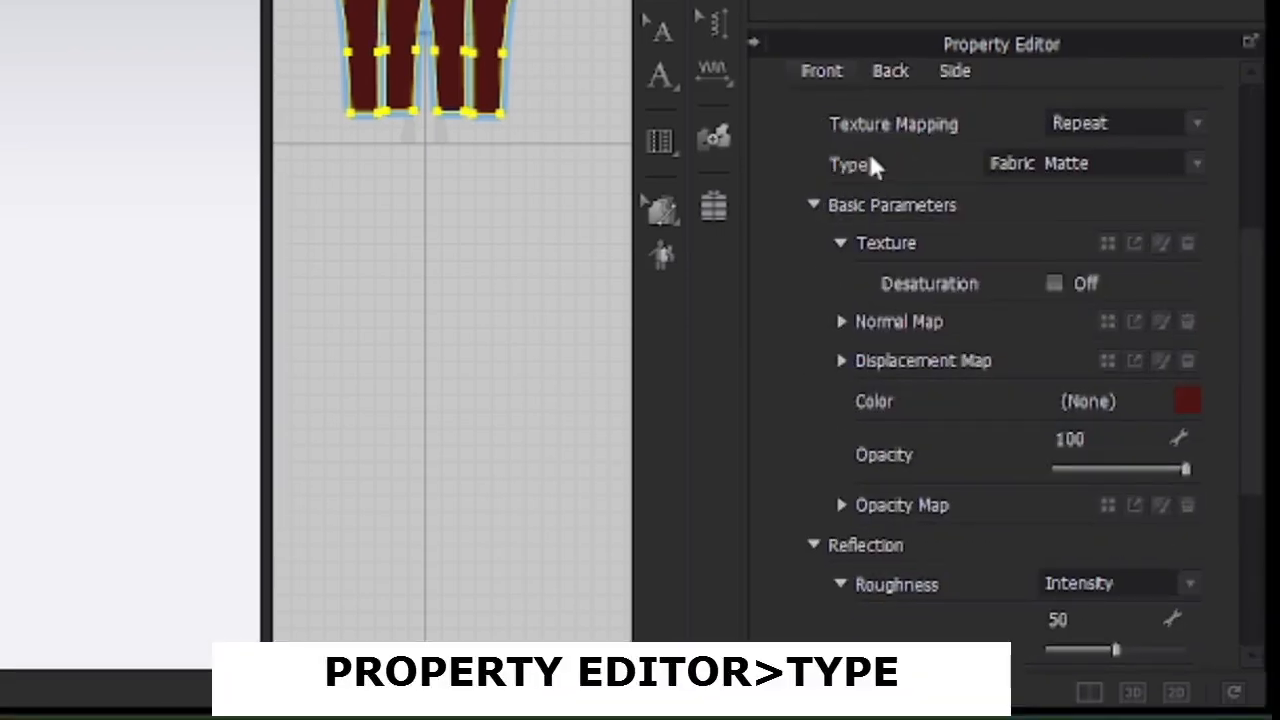
click(1195, 170)
click(1197, 172)
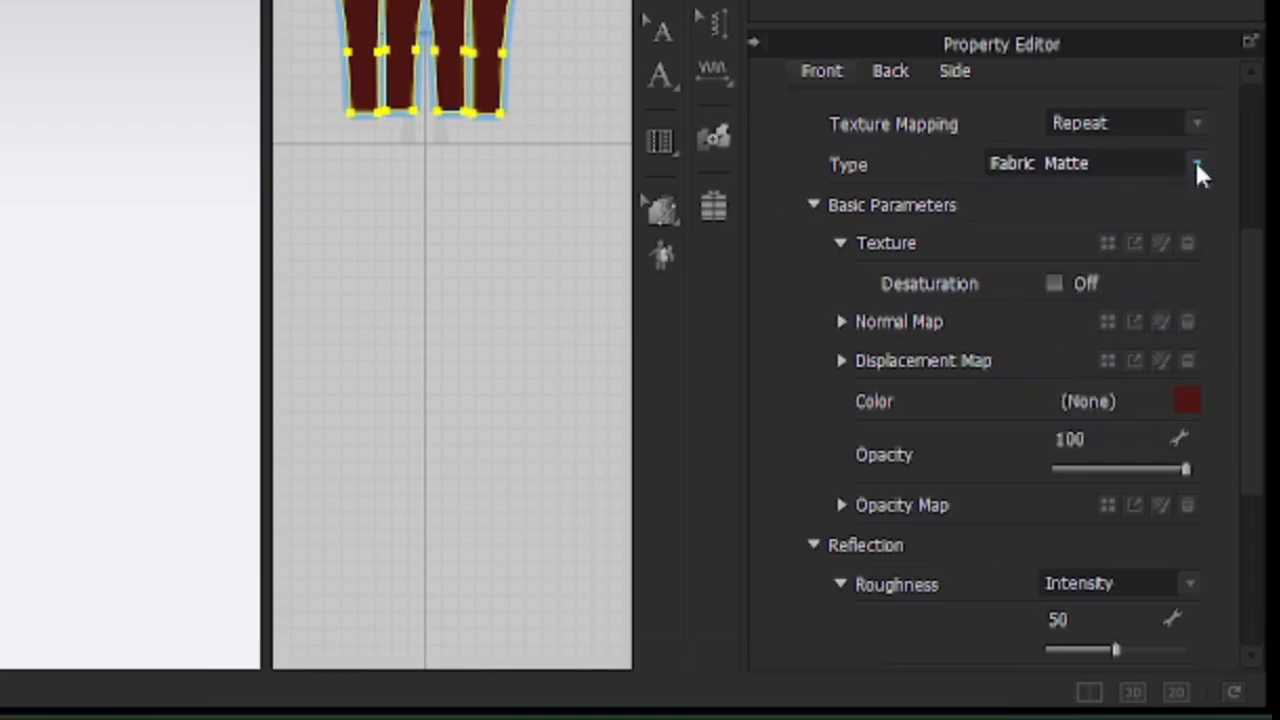
click(1196, 168)
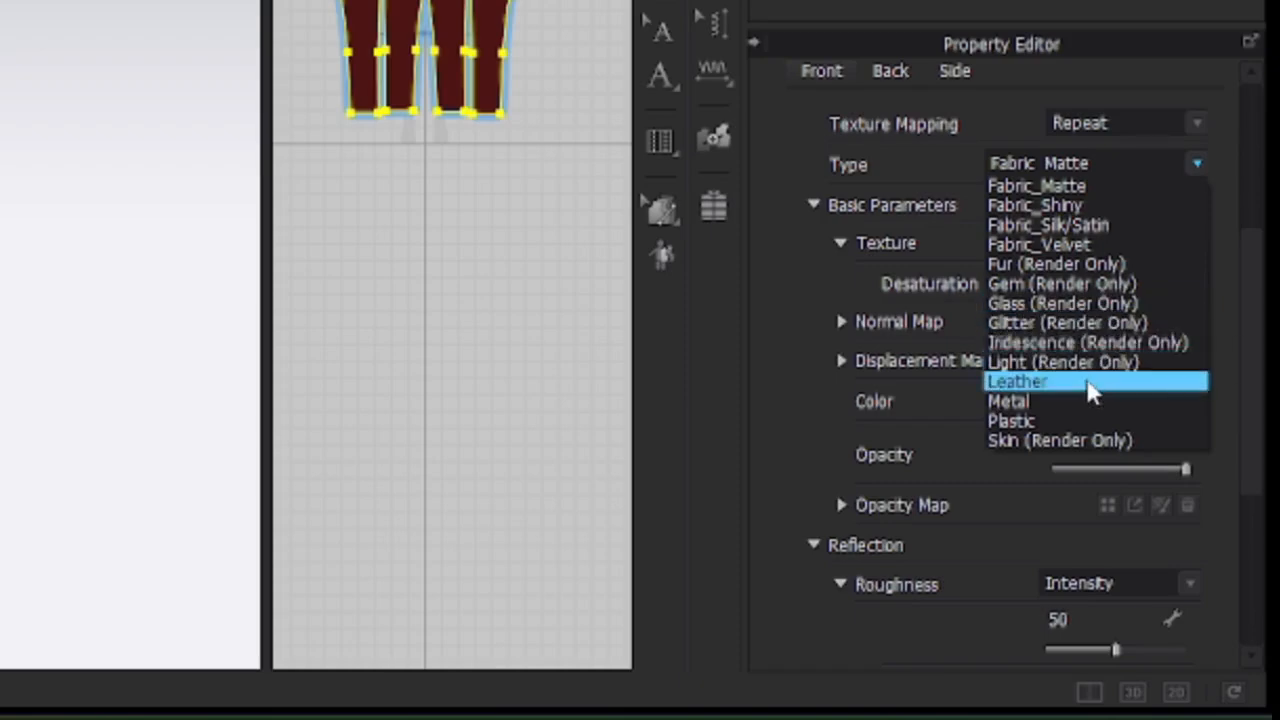
click(1036, 390)
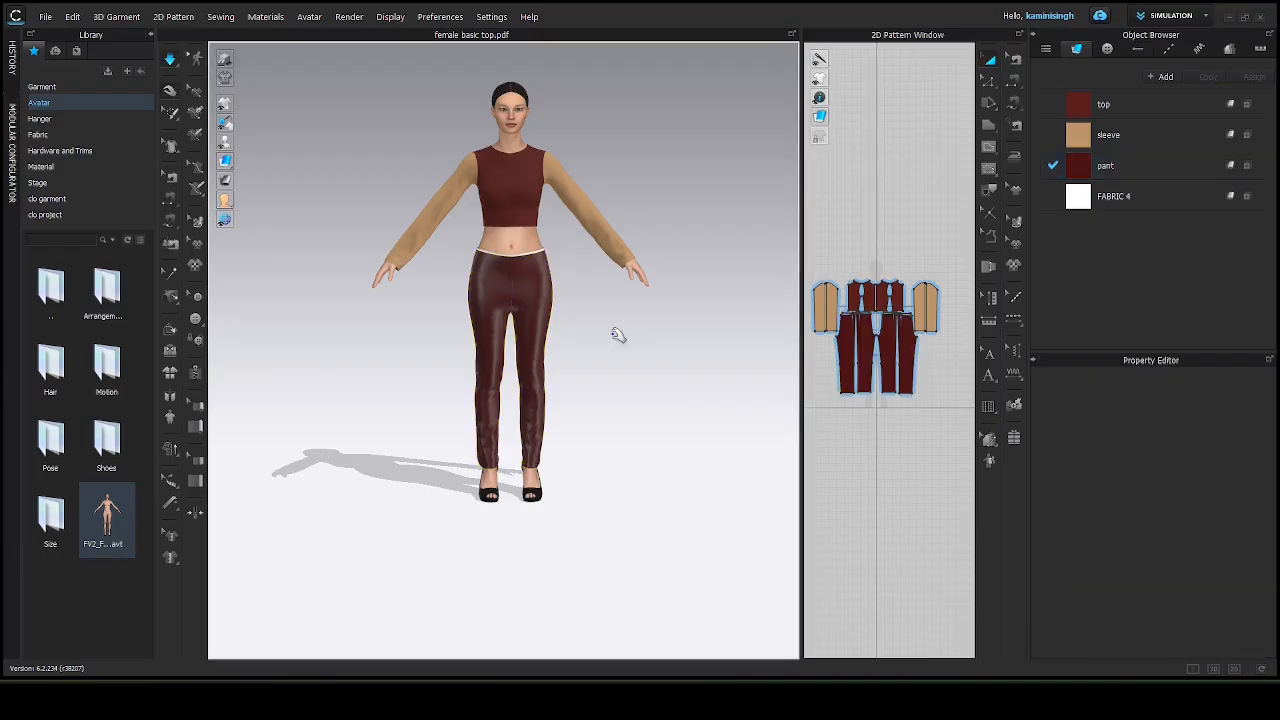
Change the pant fabric's material type to Fur (Render Only).
scroll(535, 287, up, 2)
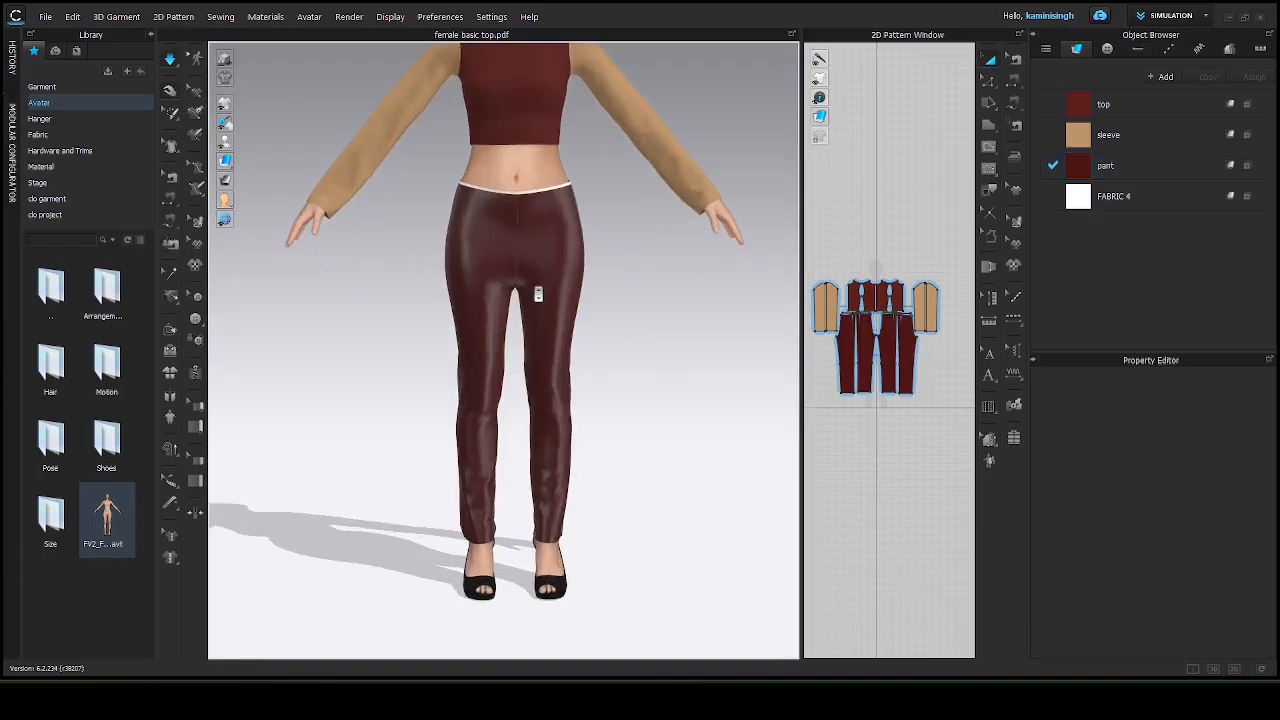
scroll(515, 287, down, 4)
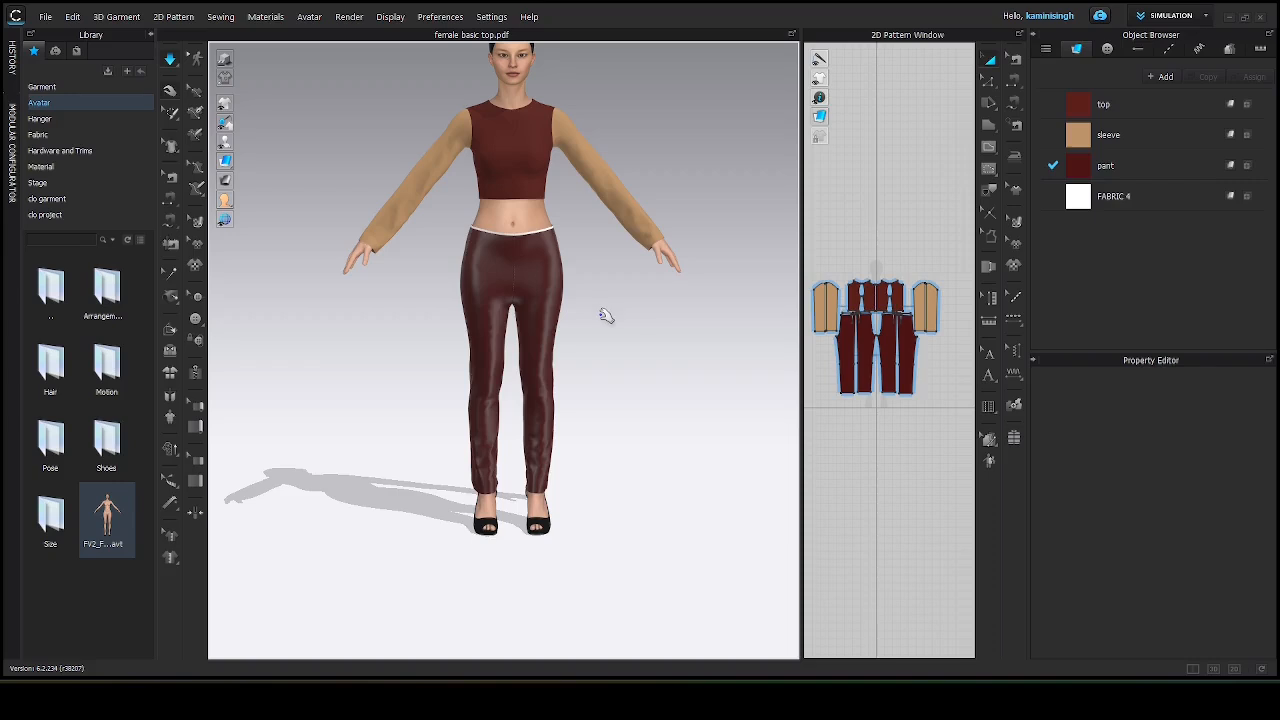
mouse_move(606, 316)
right_down()
mouse_move(510, 255)
mouse_move(346, 329)
mouse_move(266, 327)
mouse_move(470, 362)
mouse_move(600, 334)
right_up()
click(1108, 166)
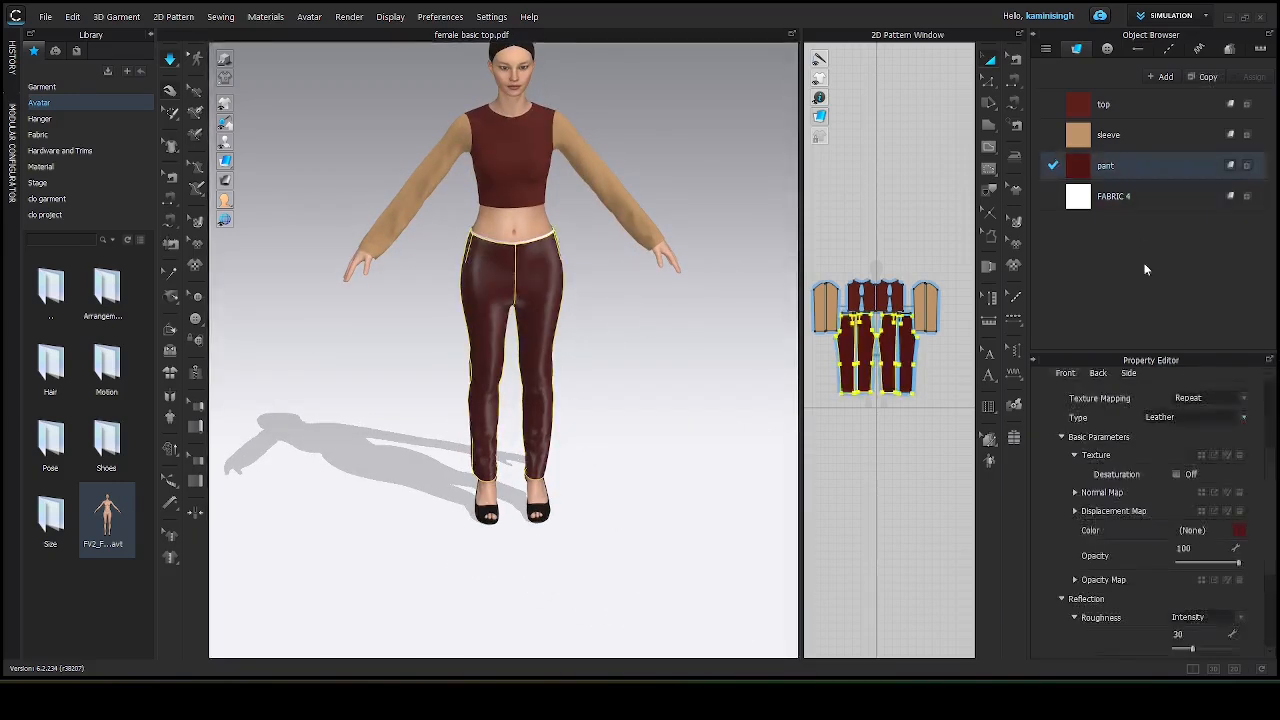
click(1244, 418)
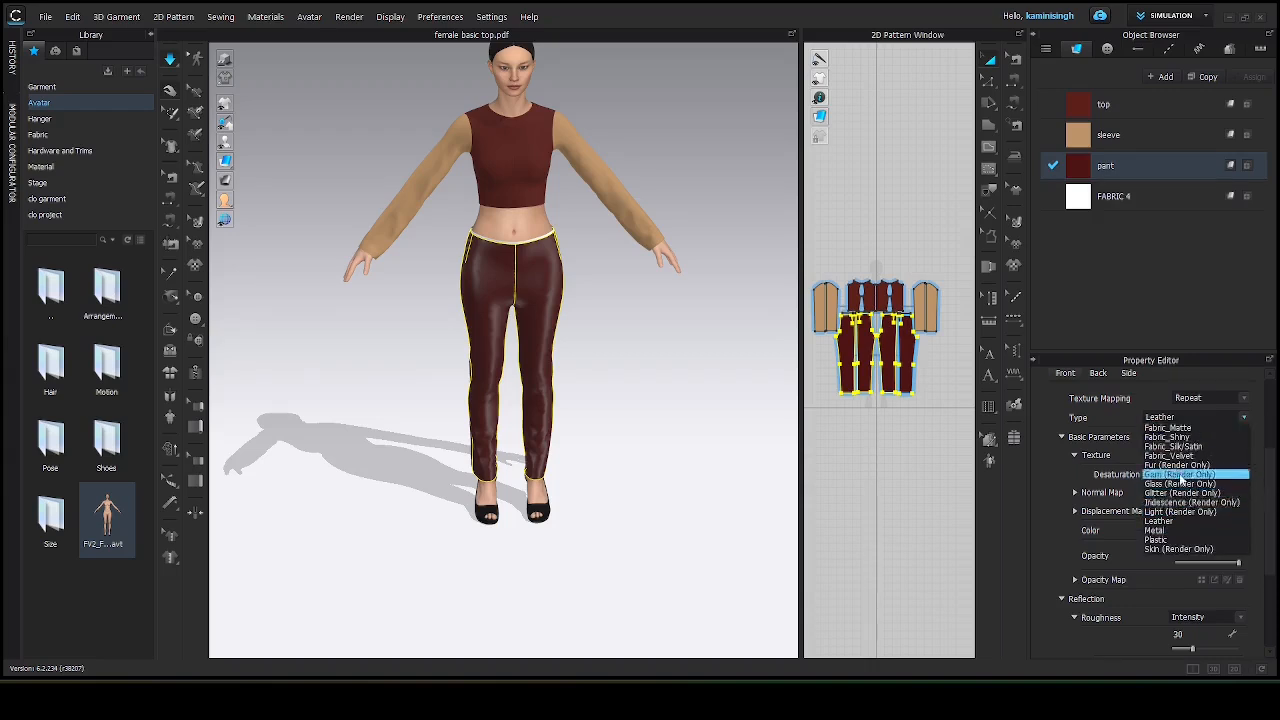
click(1181, 464)
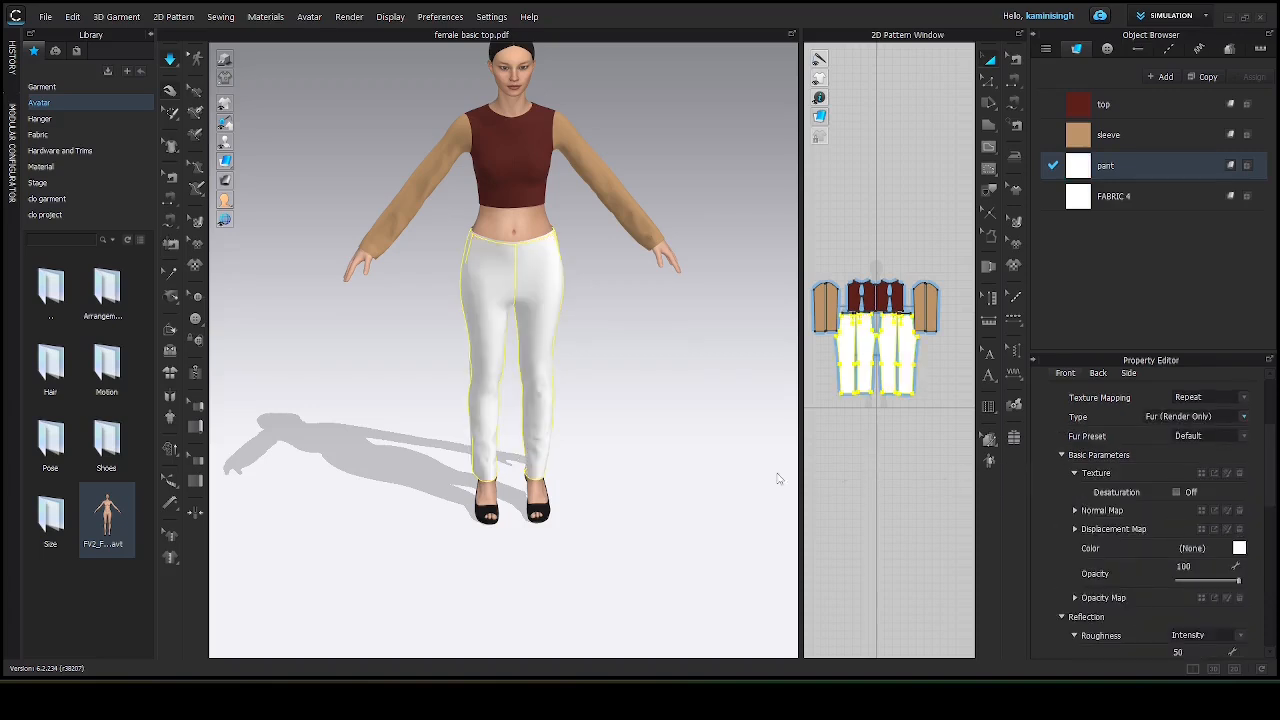
Change the pant fabric's material type to Fabric_Silk/Satin.
click(1245, 418)
click(1172, 446)
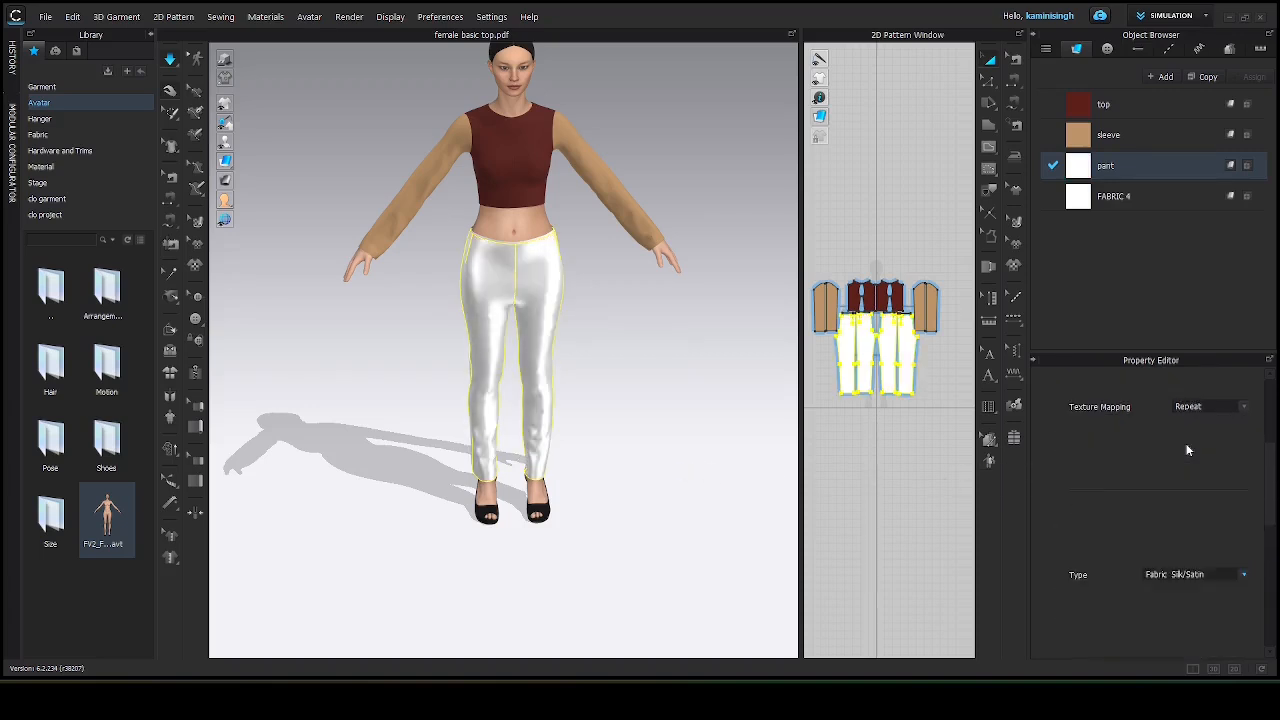
scroll(1188, 440, down, 3)
scroll(552, 313, up, 5)
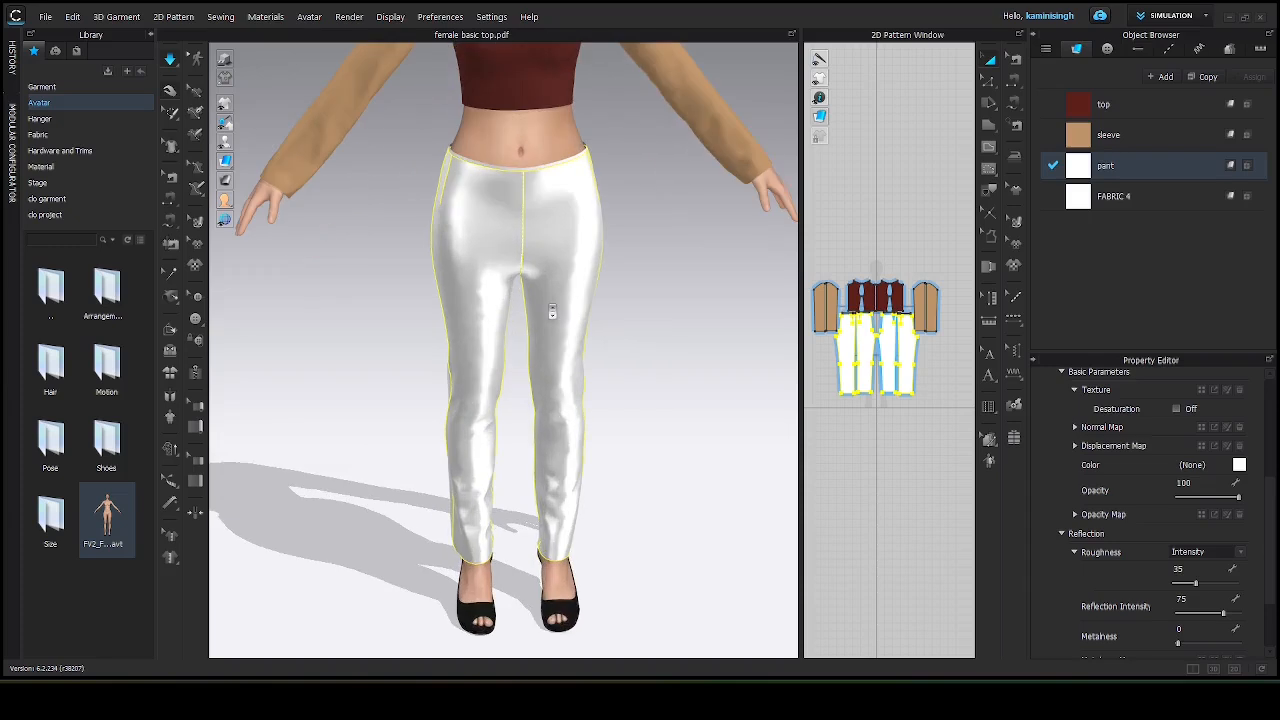
click(715, 288)
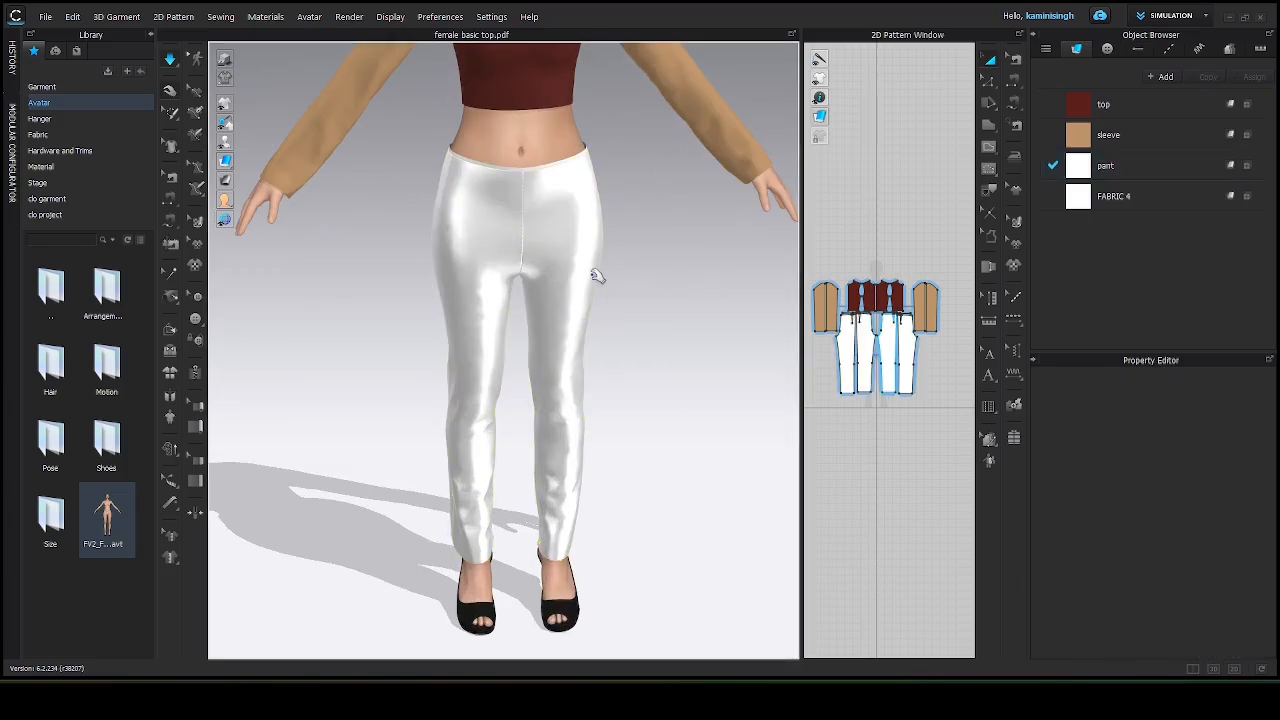
click(593, 270)
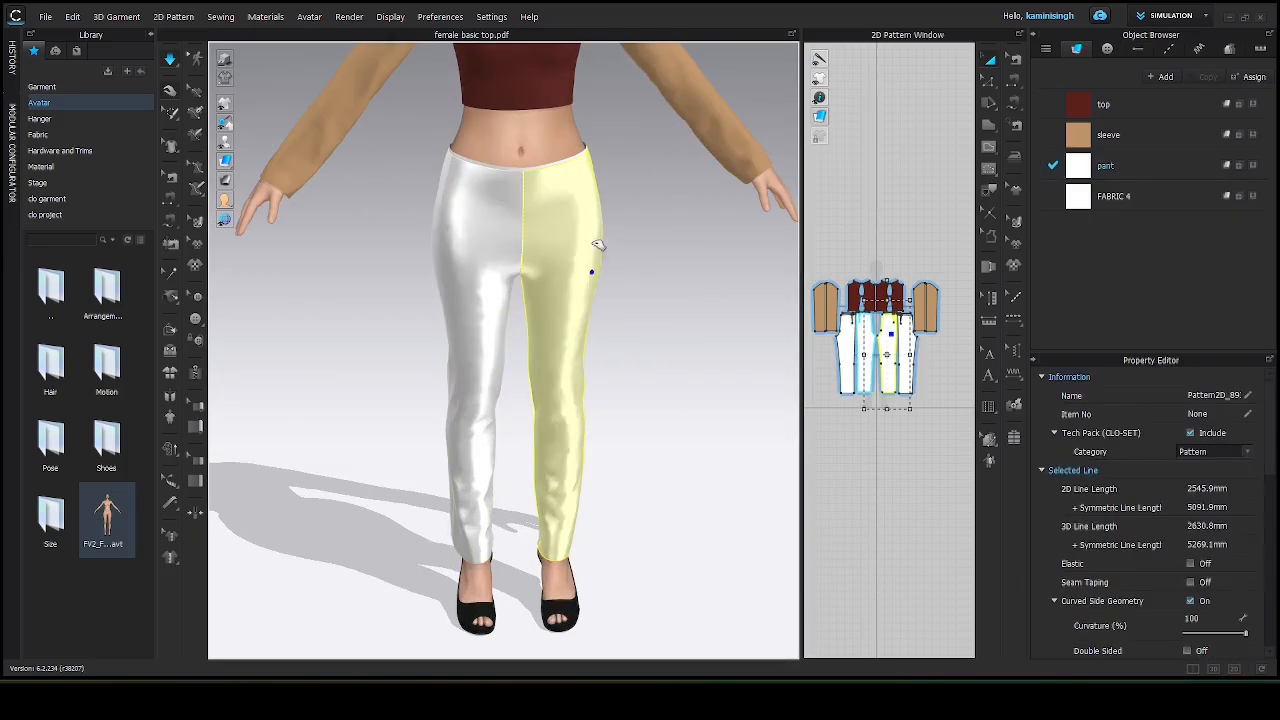
click(668, 236)
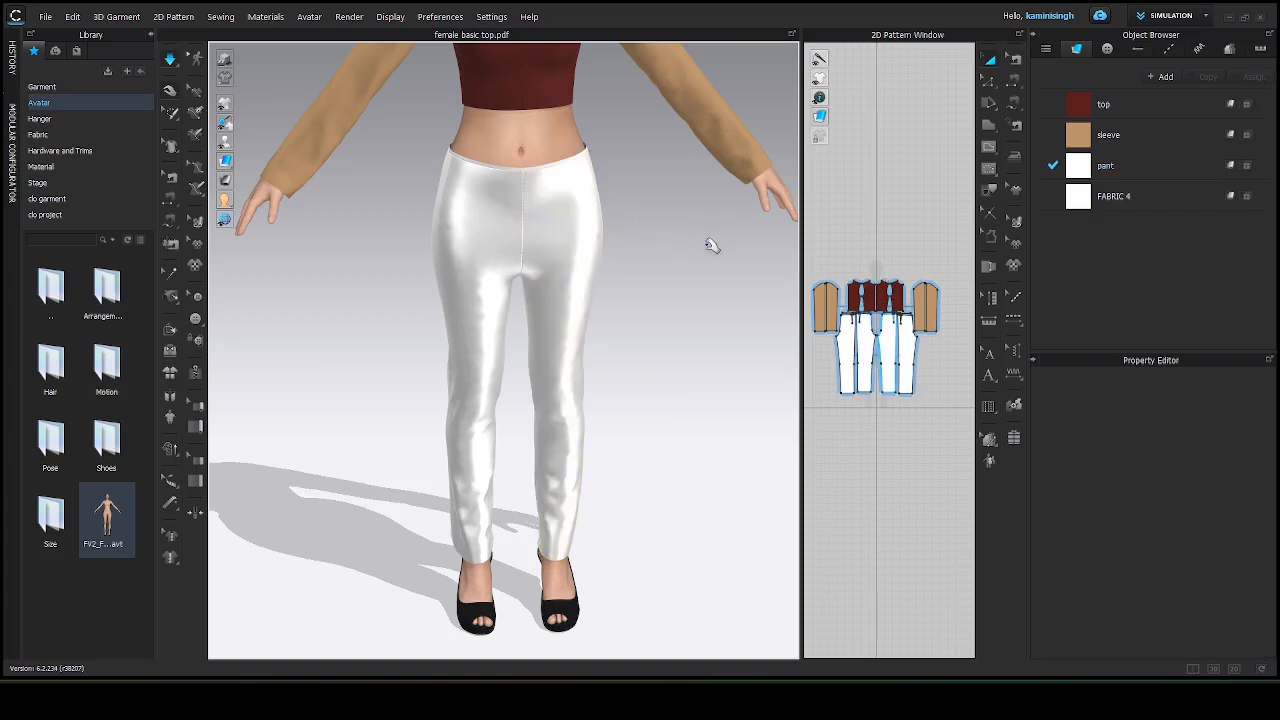
middle_drag(708, 243, 706, 205)
mouse_move(708, 205)
right_down()
mouse_move(704, 171)
mouse_move(683, 208)
right_up()
scroll(685, 212, down, 2)
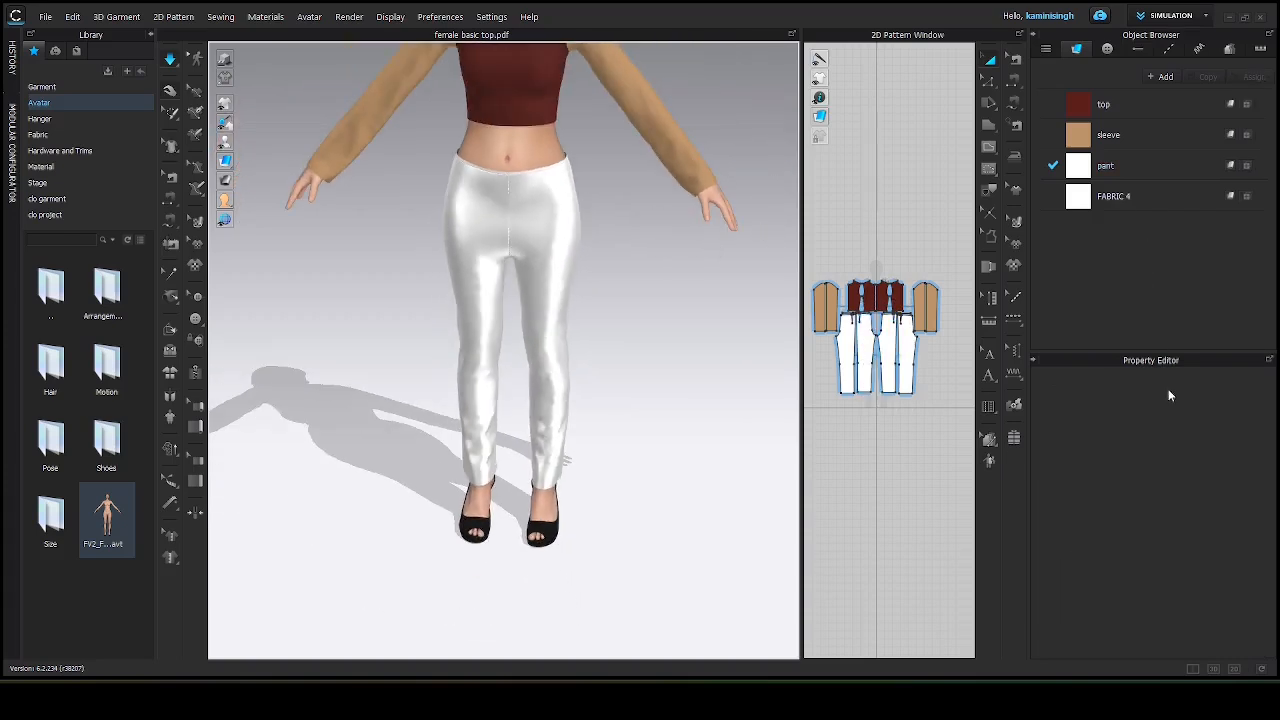
Set the pant fabric's colour to Red 4.
click(1139, 167)
scroll(1206, 530, down, 3)
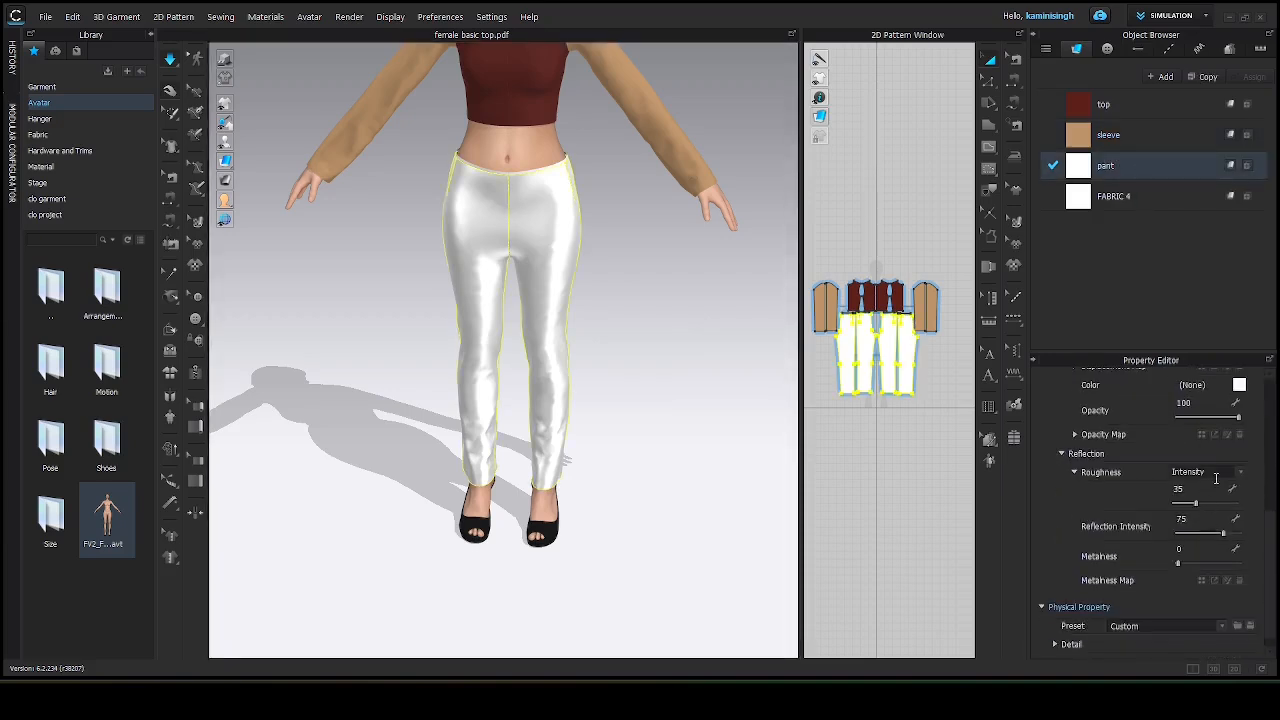
click(1240, 386)
click(420, 349)
click(605, 501)
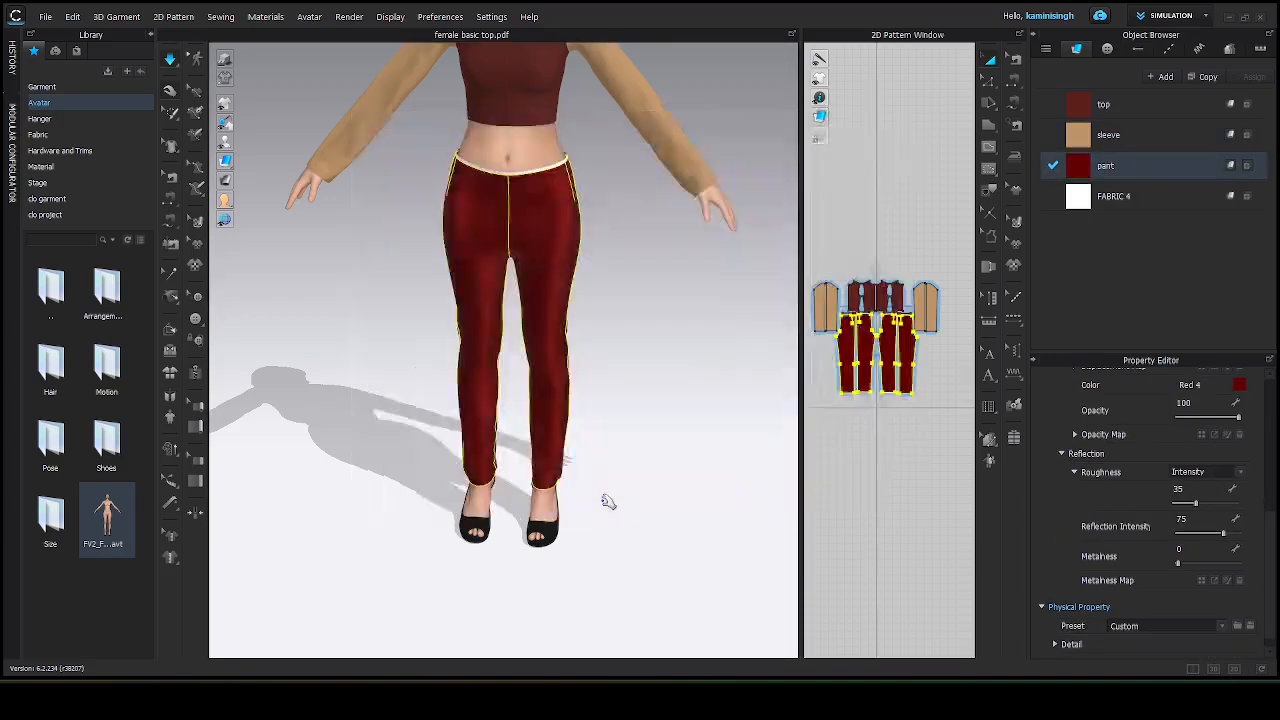
click(603, 500)
scroll(514, 308, up, 3)
scroll(514, 308, down, 3)
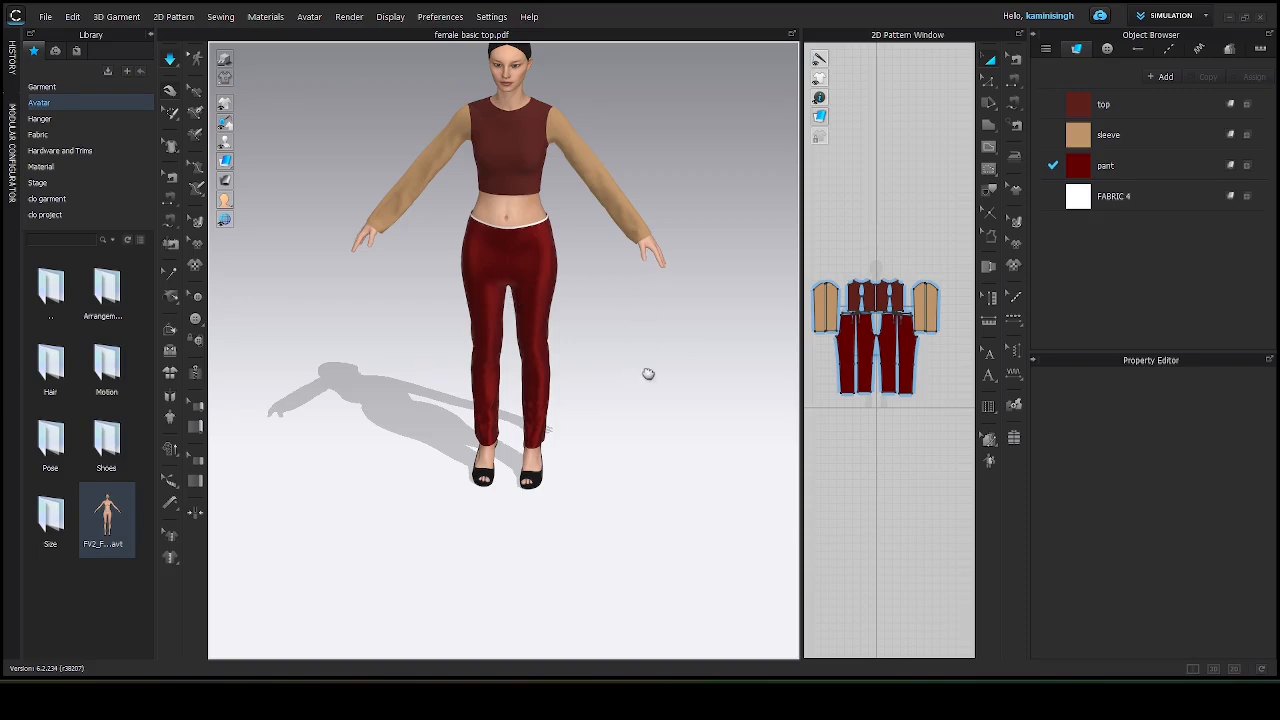
middle_drag(646, 371, 620, 519)
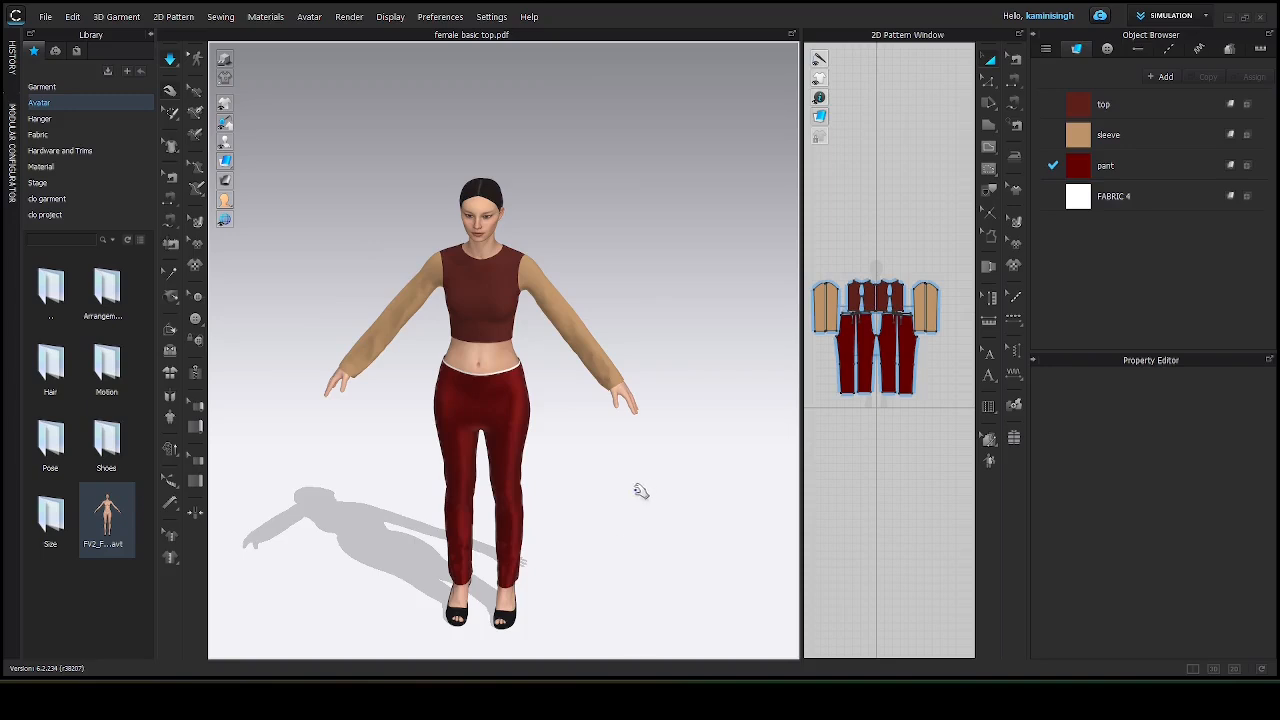
right_drag(649, 474, 675, 441)
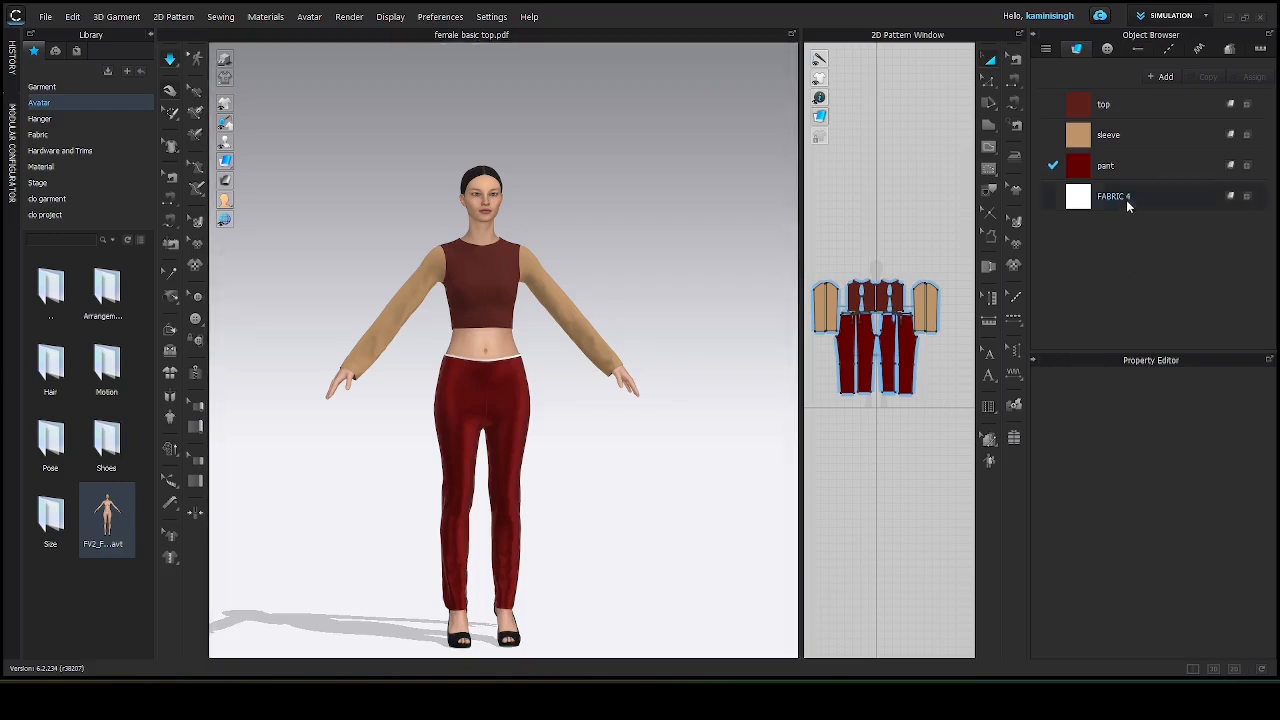
Select the top fabric and review its material settings in the property editor.
click(1088, 165)
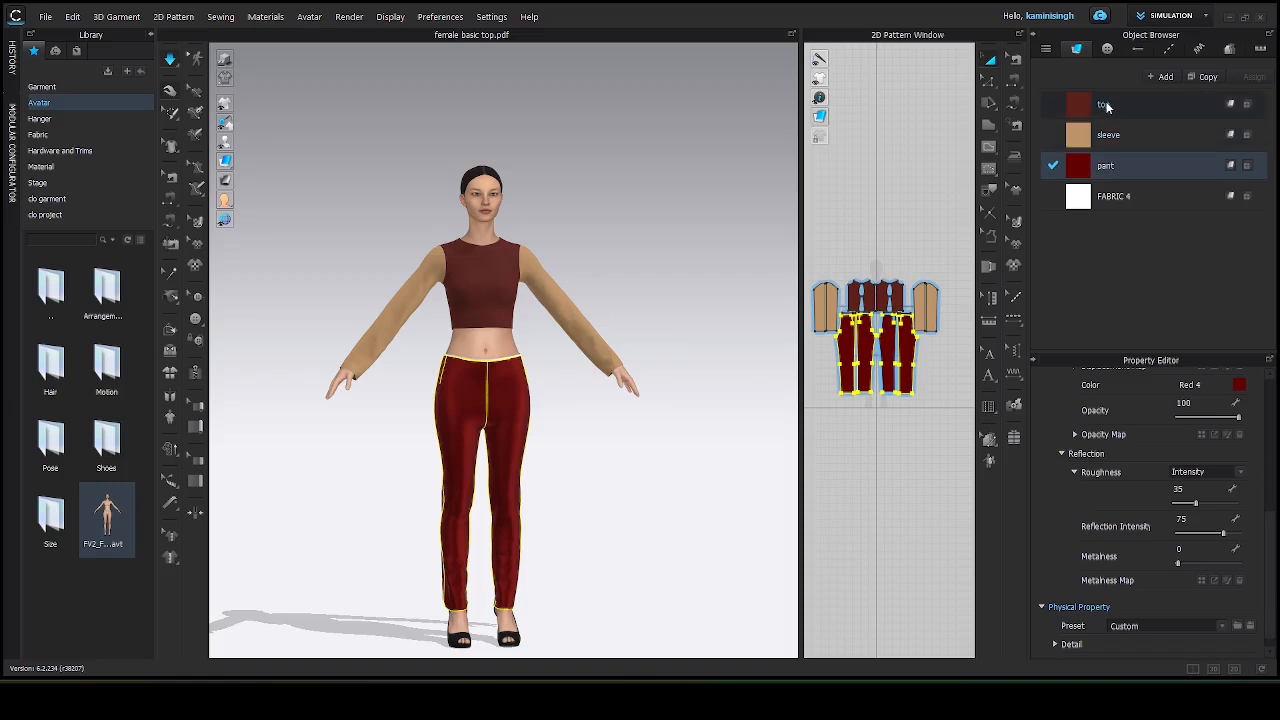
click(1104, 104)
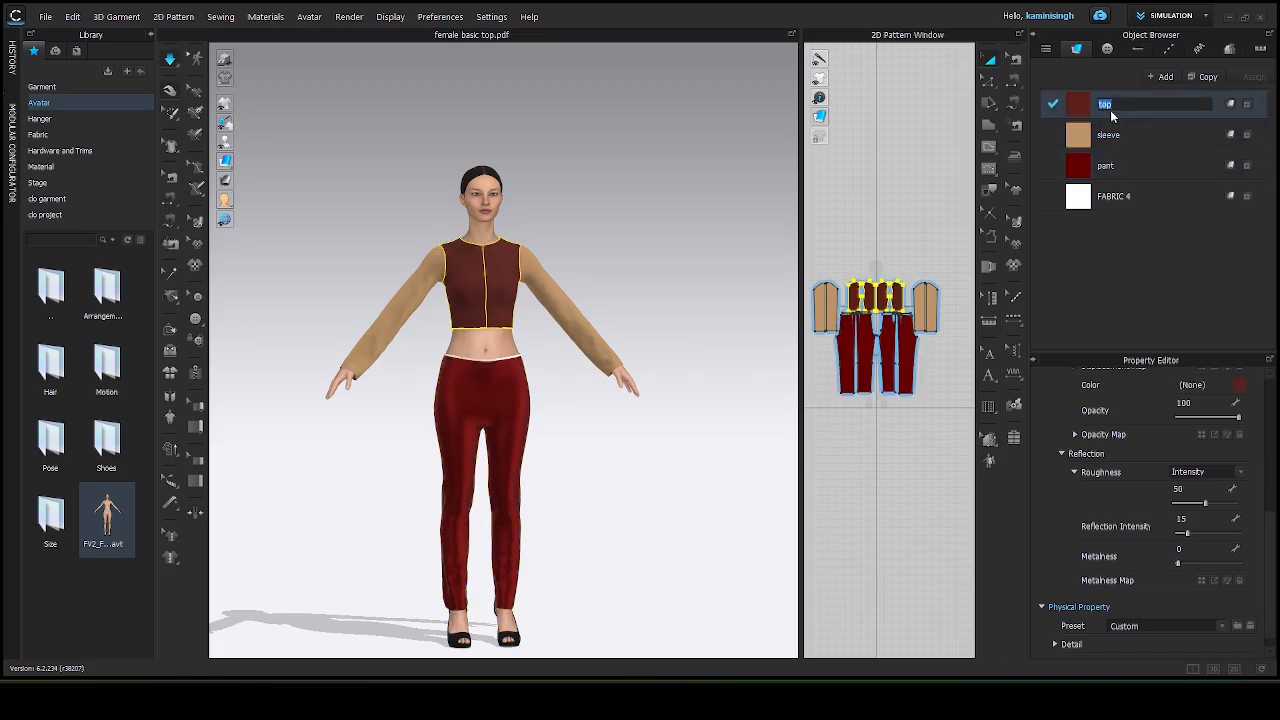
click(1091, 111)
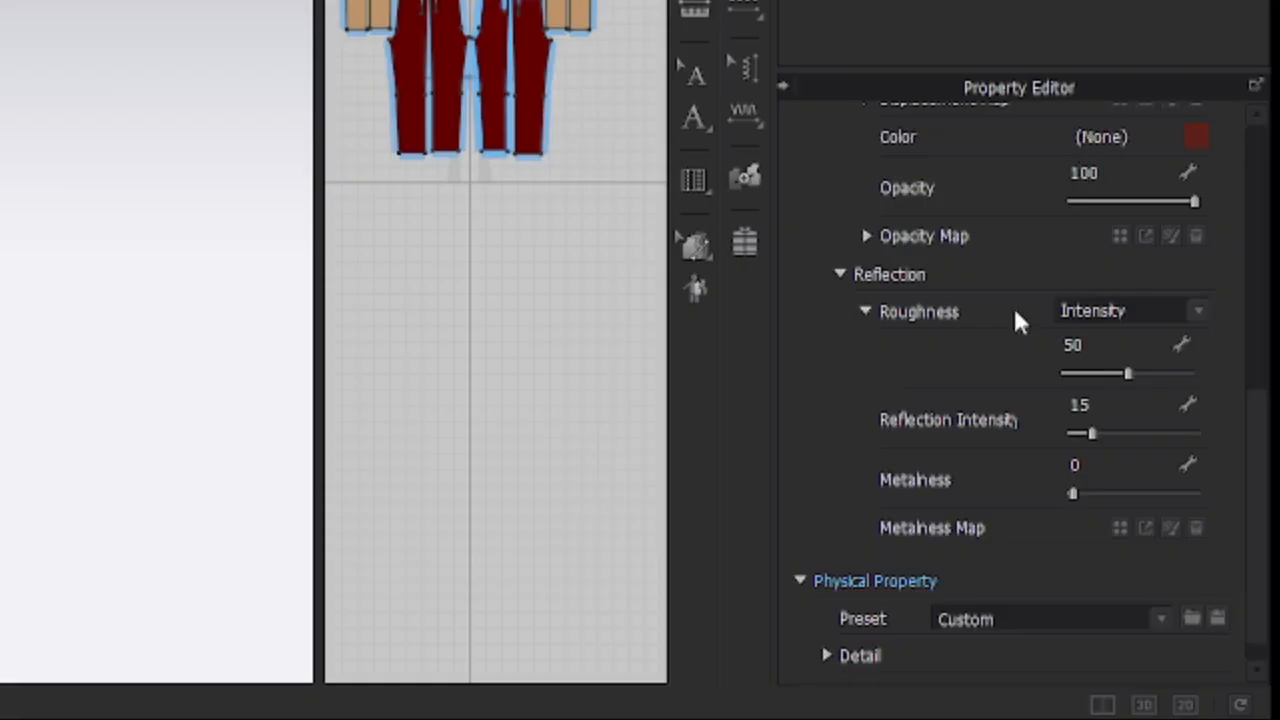
scroll(1013, 305, down, 1)
scroll(1011, 292, up, 10)
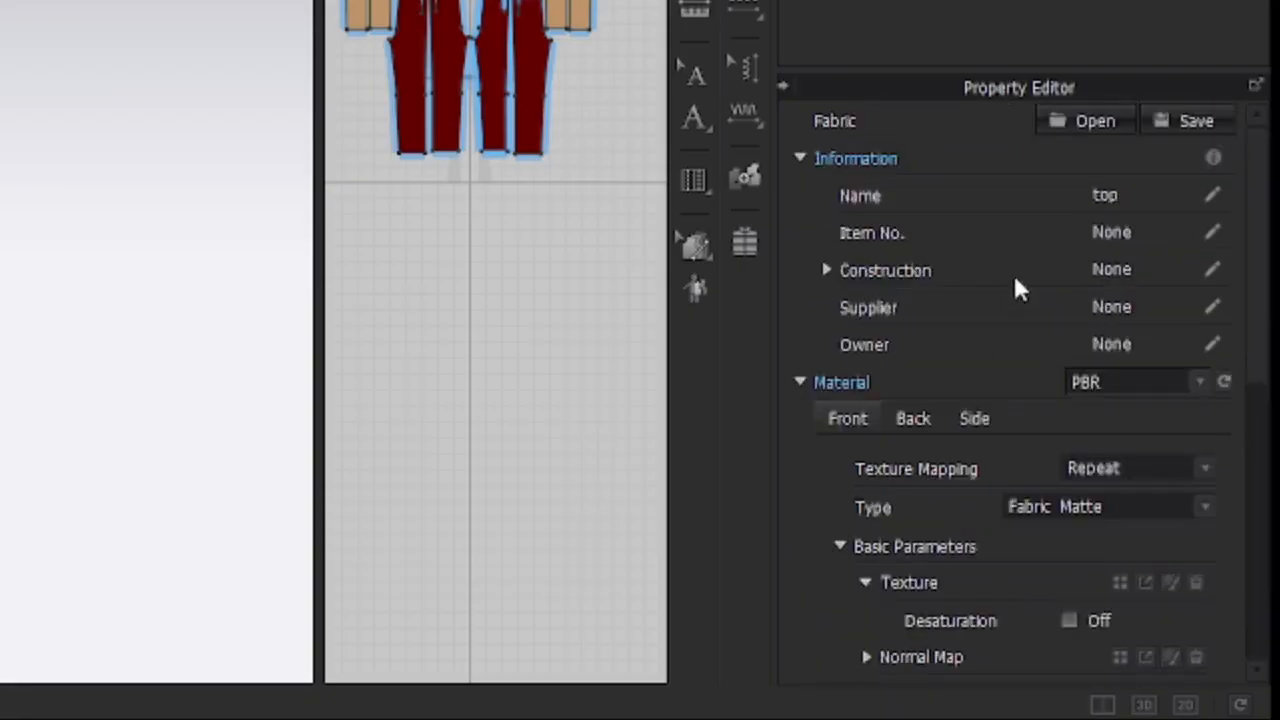
scroll(1018, 280, down, 3)
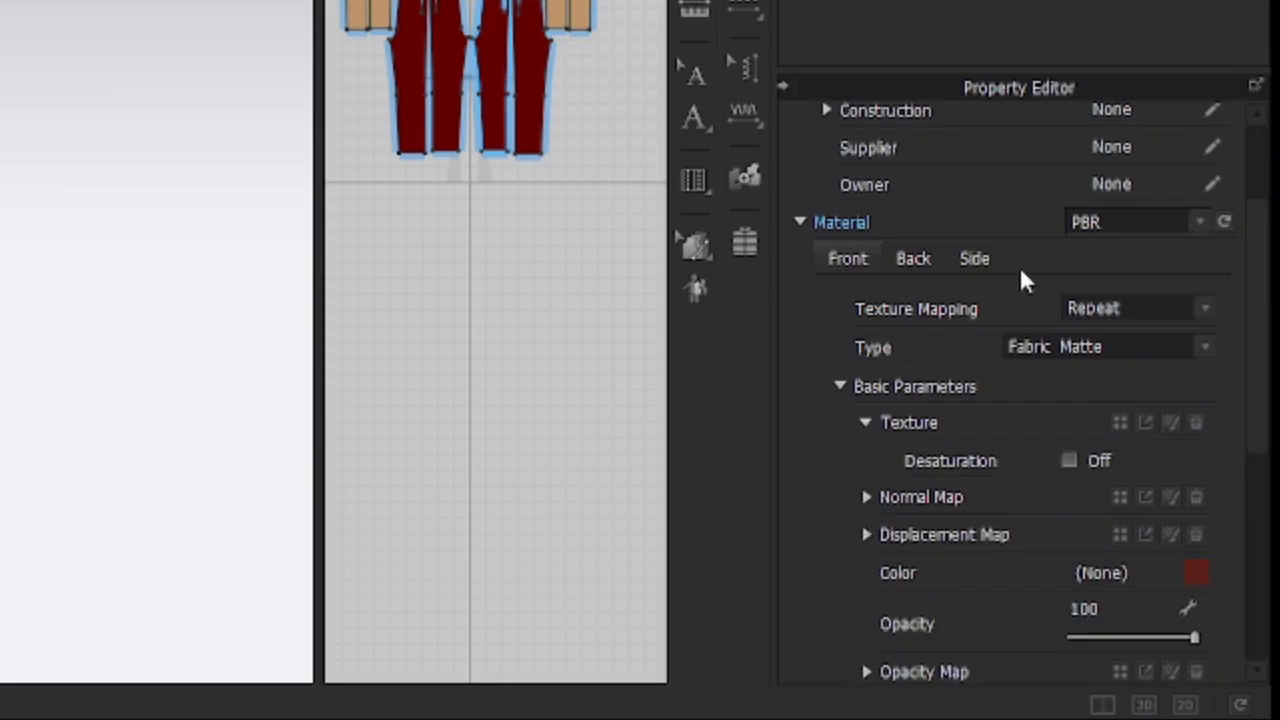
scroll(1022, 280, down, 2)
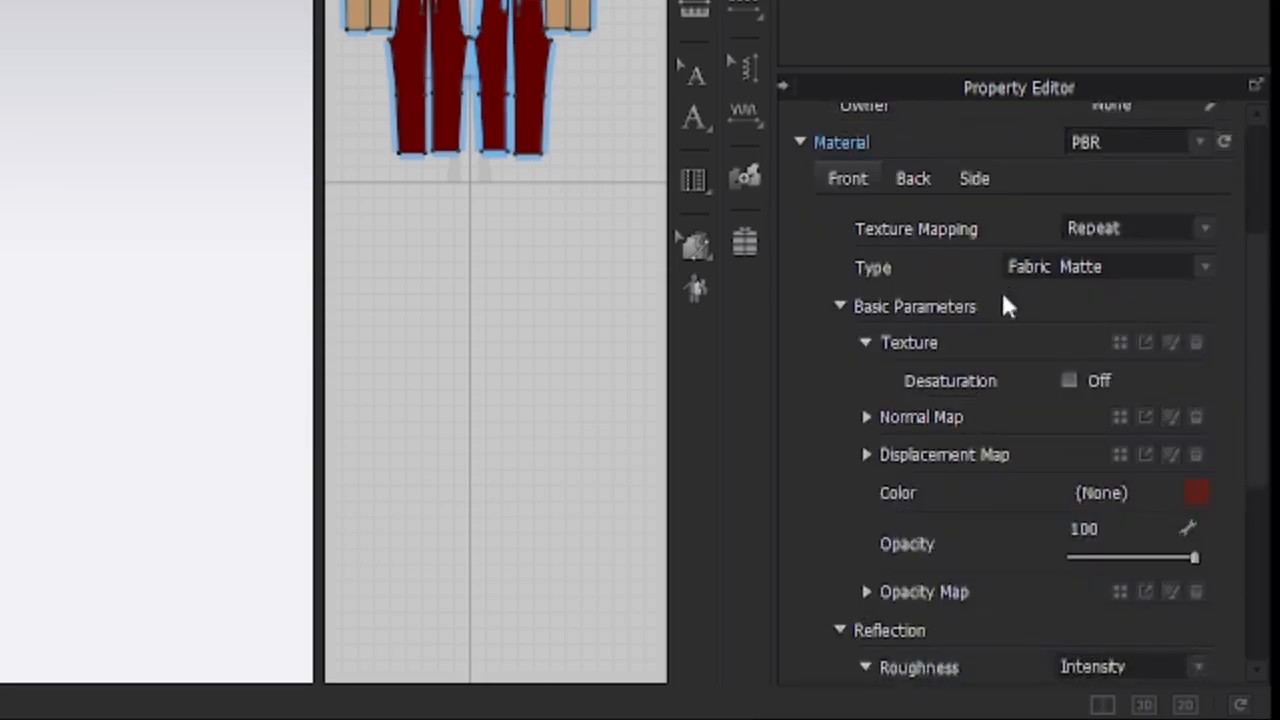
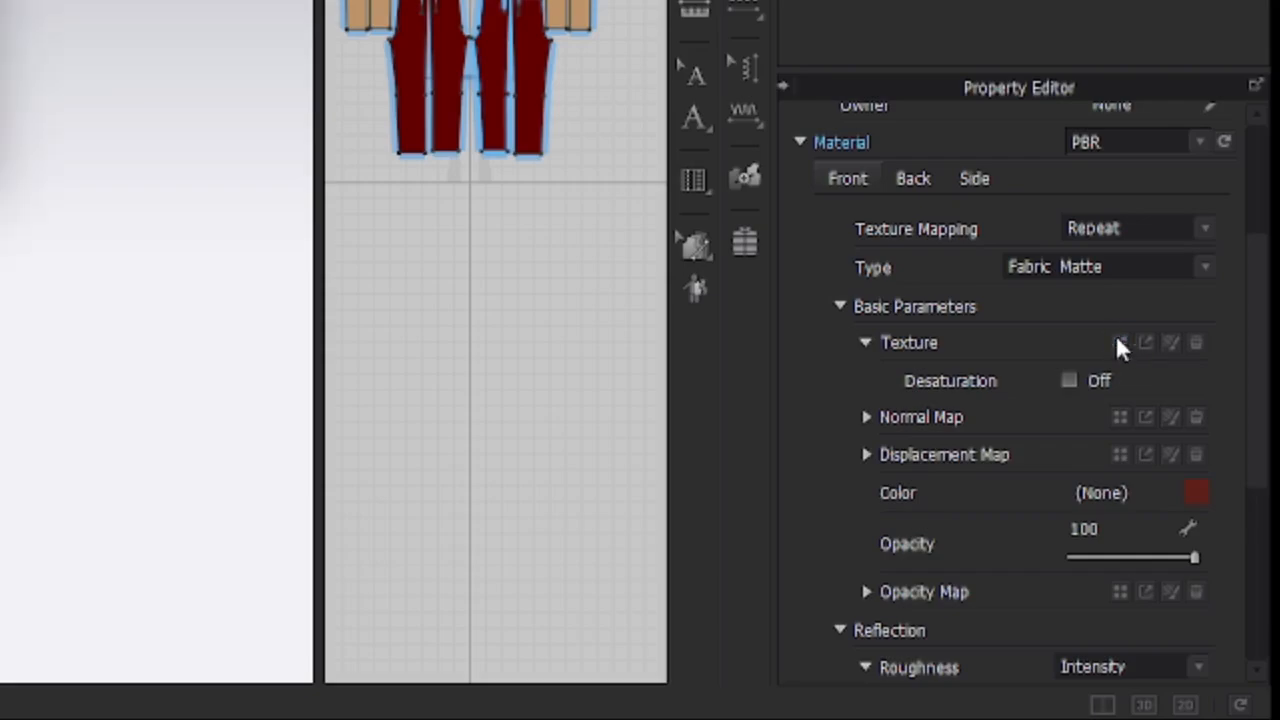
Load the images (3) picture from Downloads as the top fabric's texture.
click(1119, 342)
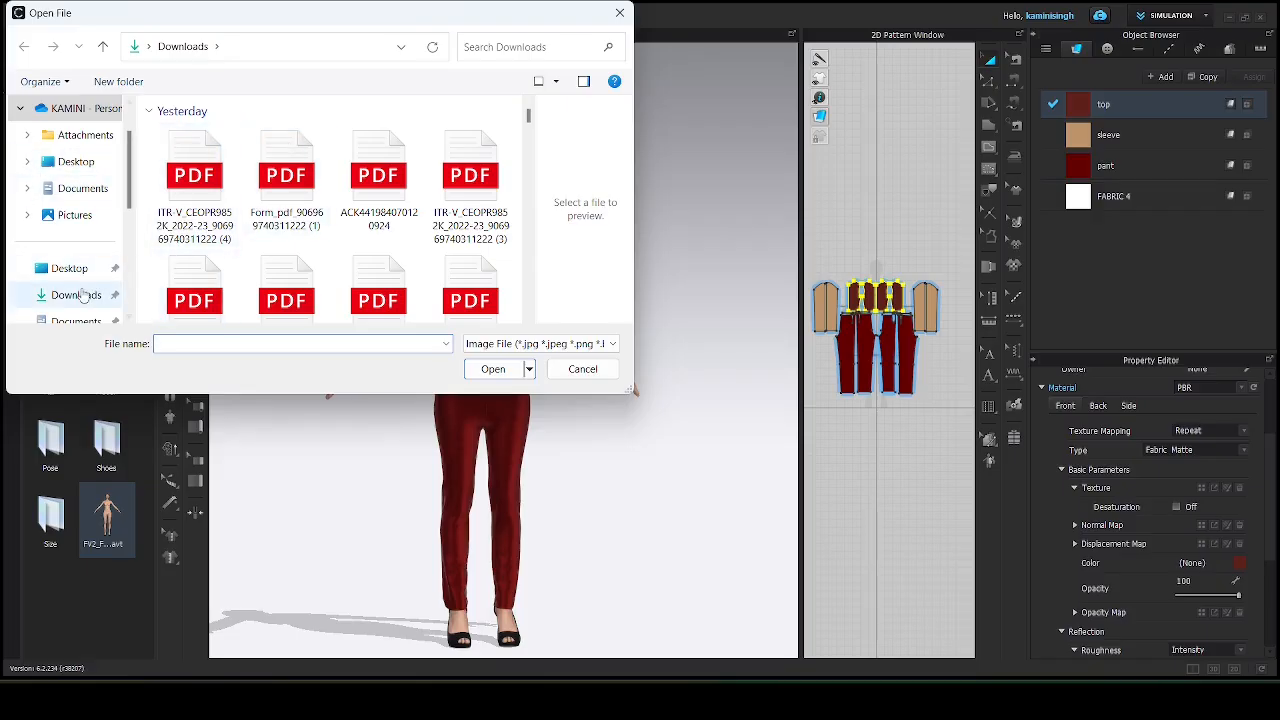
click(83, 295)
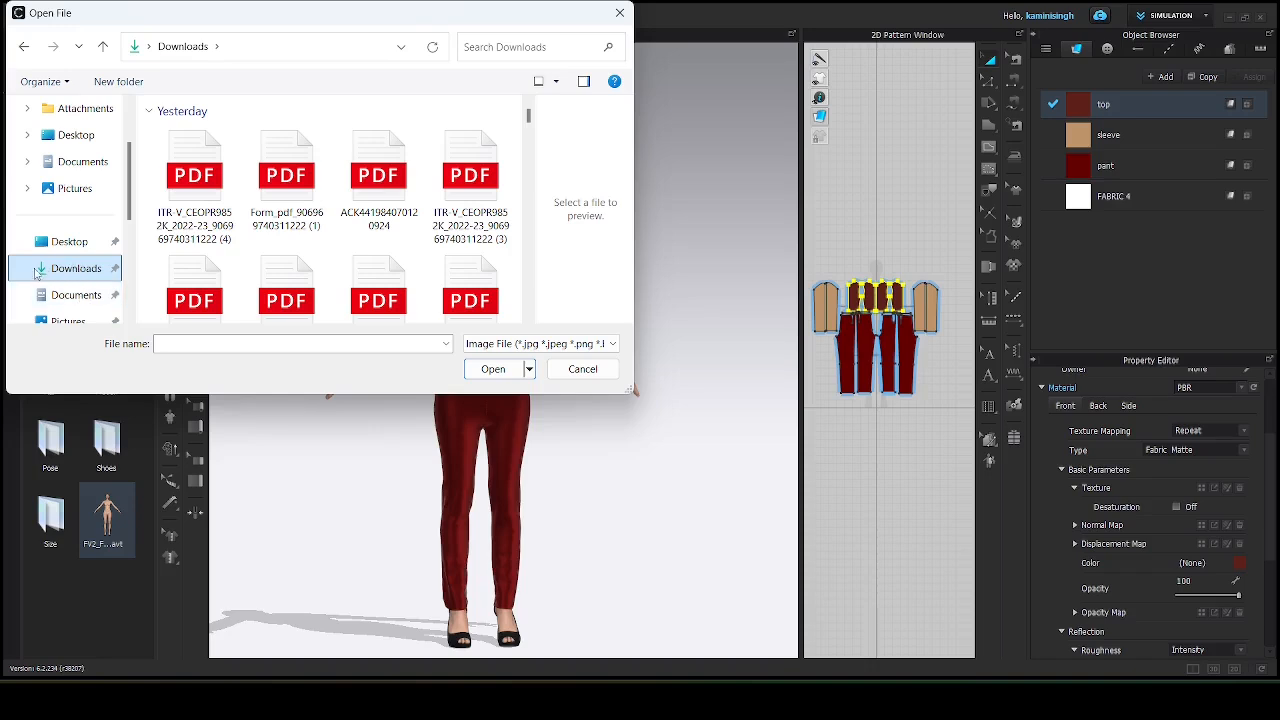
scroll(207, 230, down, 10)
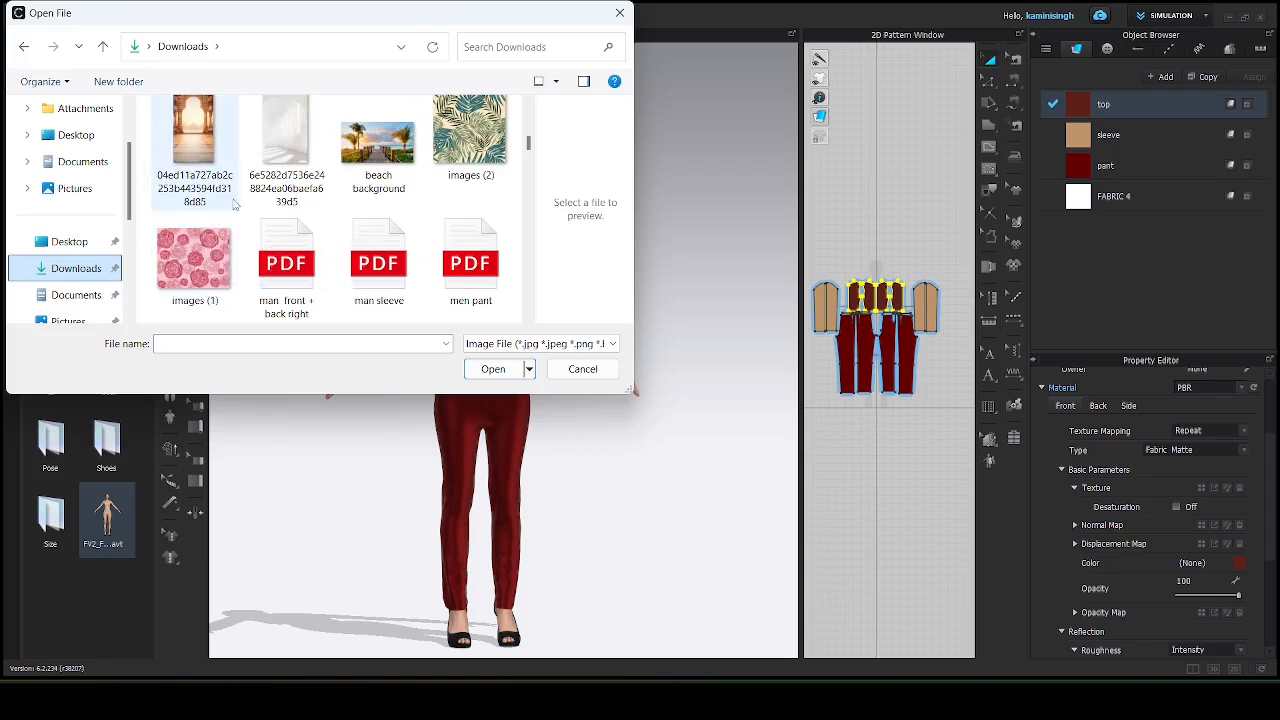
scroll(289, 177, up, 3)
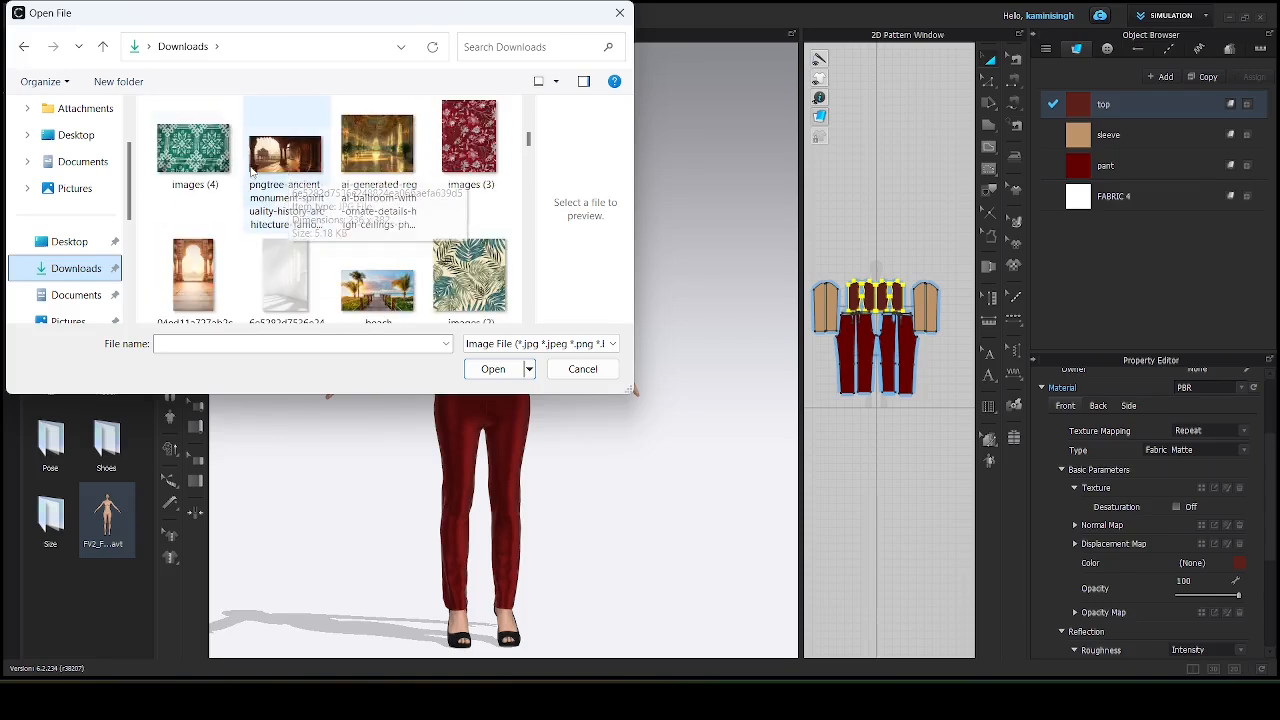
click(471, 148)
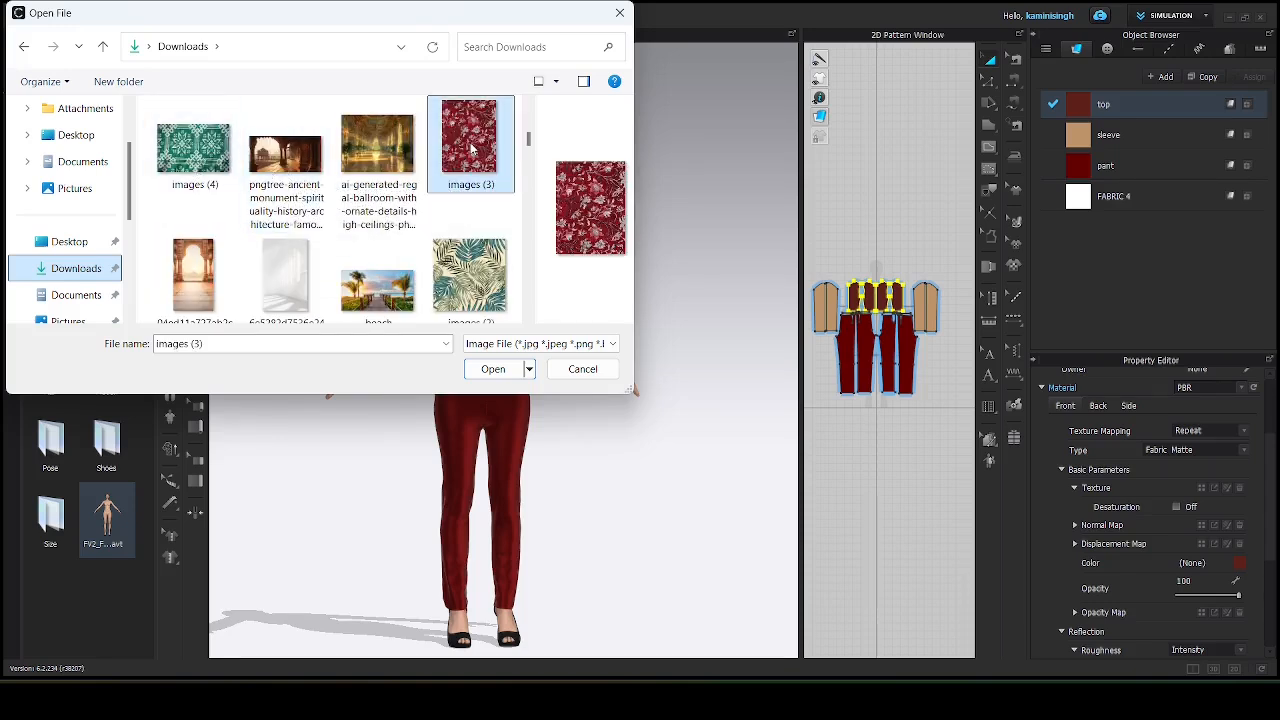
click(493, 369)
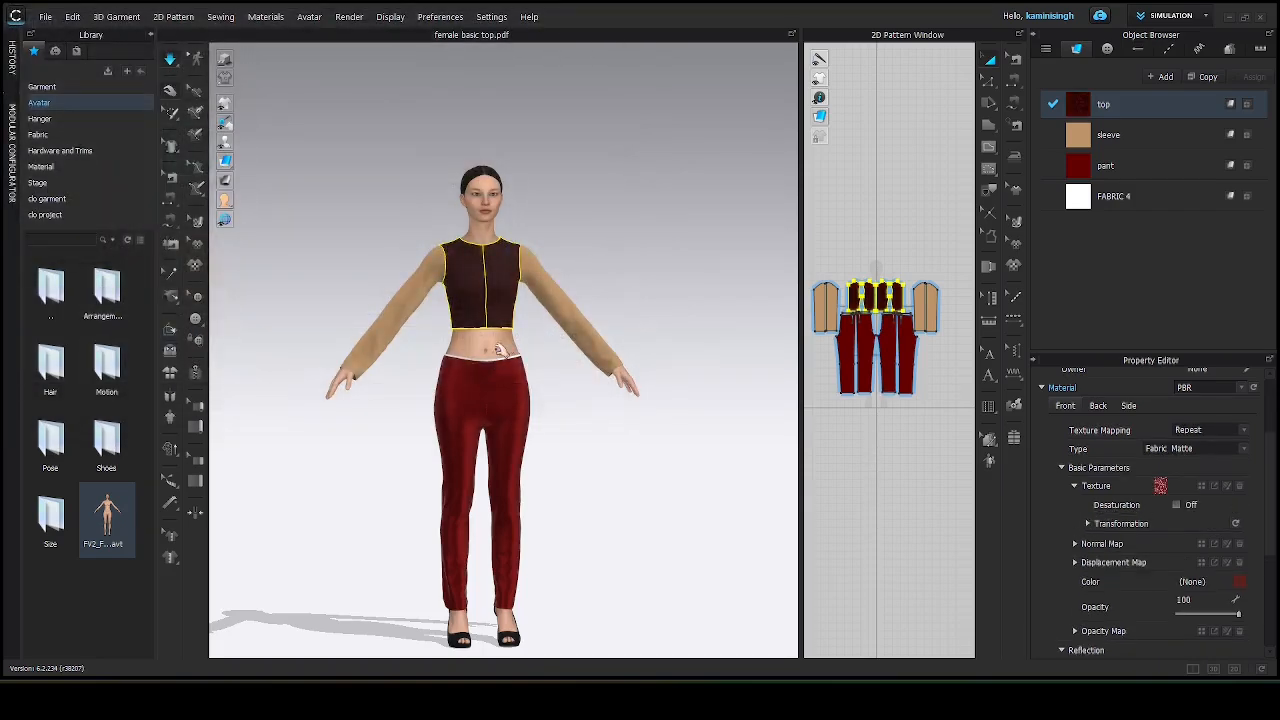
Set the top fabric's colour to White so the texture shows in its true colours.
click(620, 258)
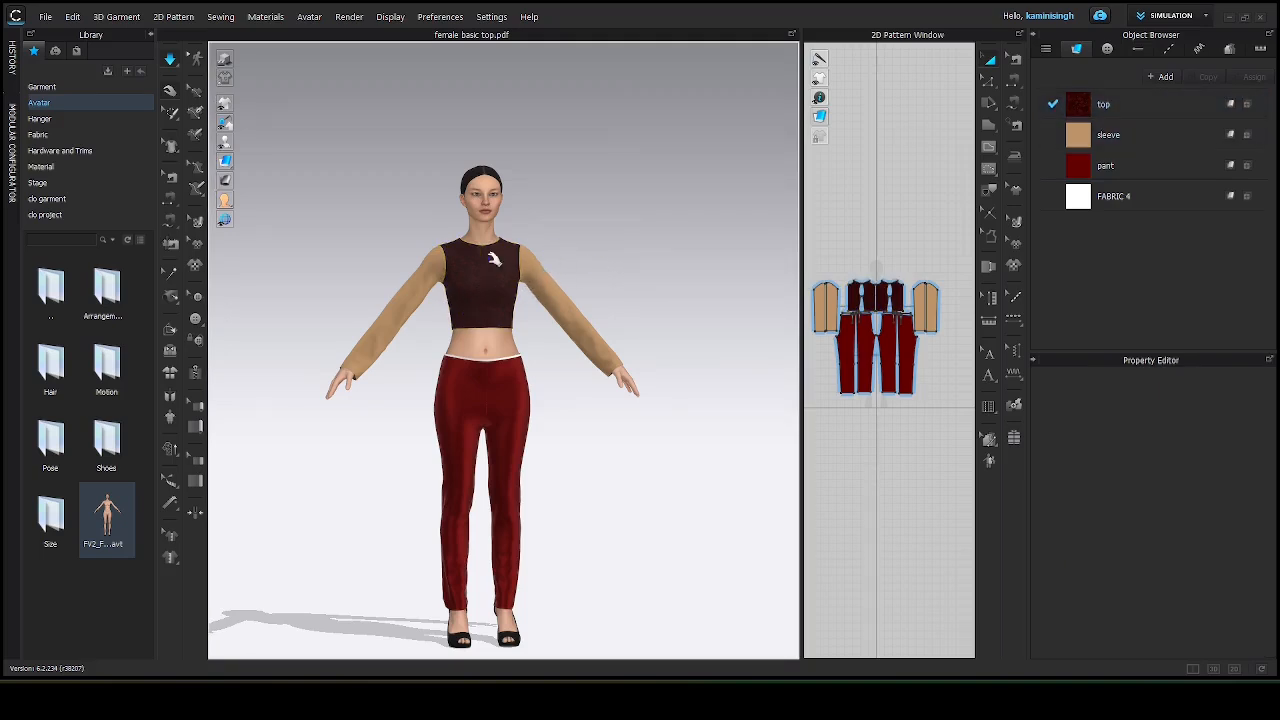
scroll(580, 262, down, 2)
scroll(580, 255, up, 3)
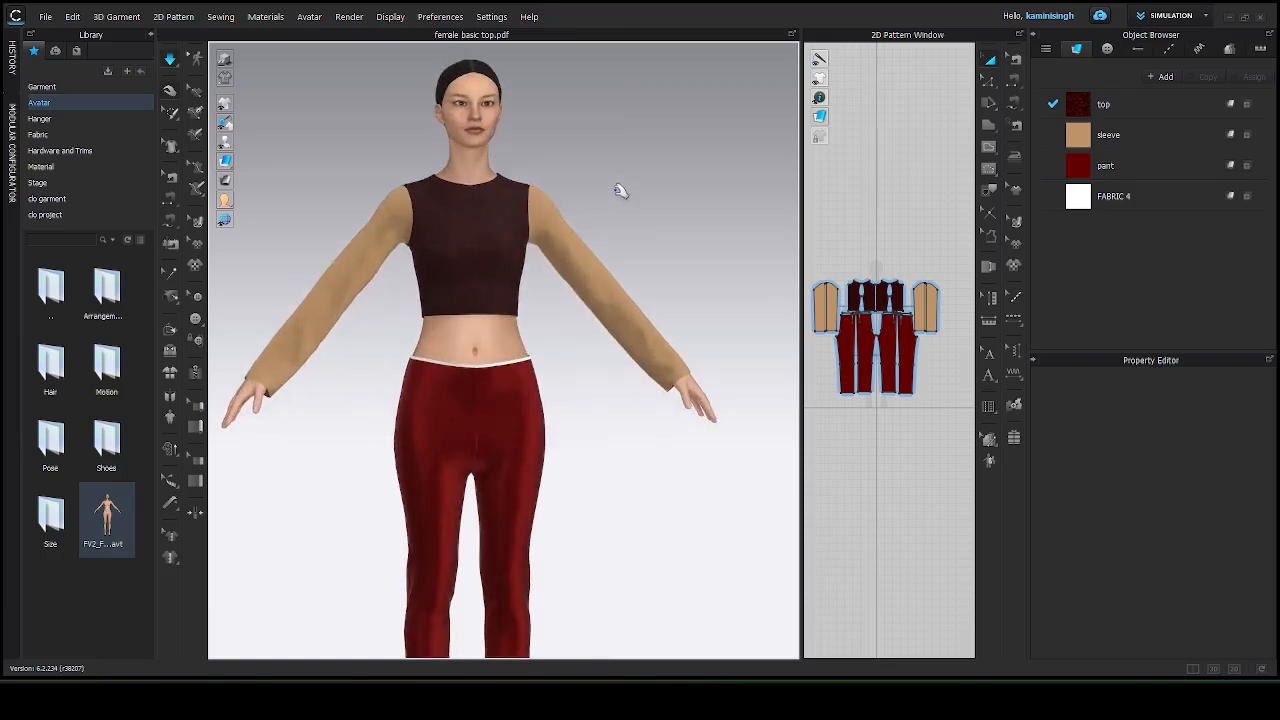
scroll(620, 195, down, 1)
scroll(620, 198, down, 2)
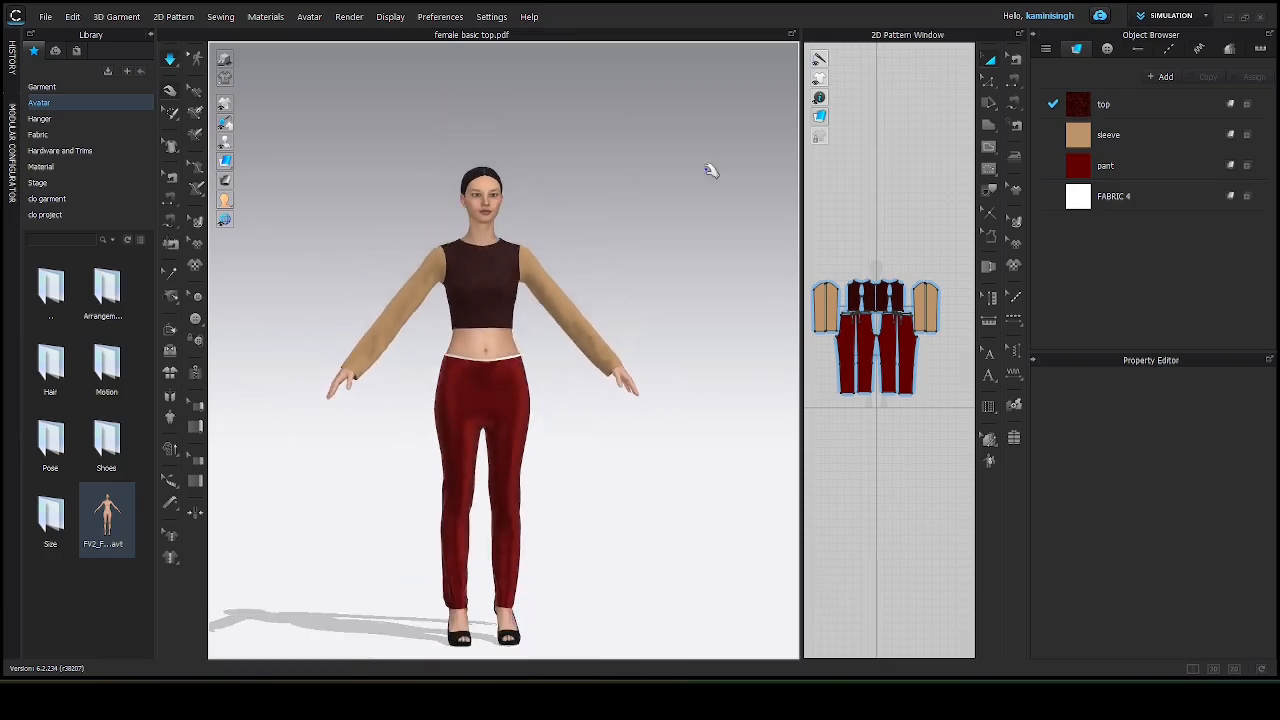
click(1100, 106)
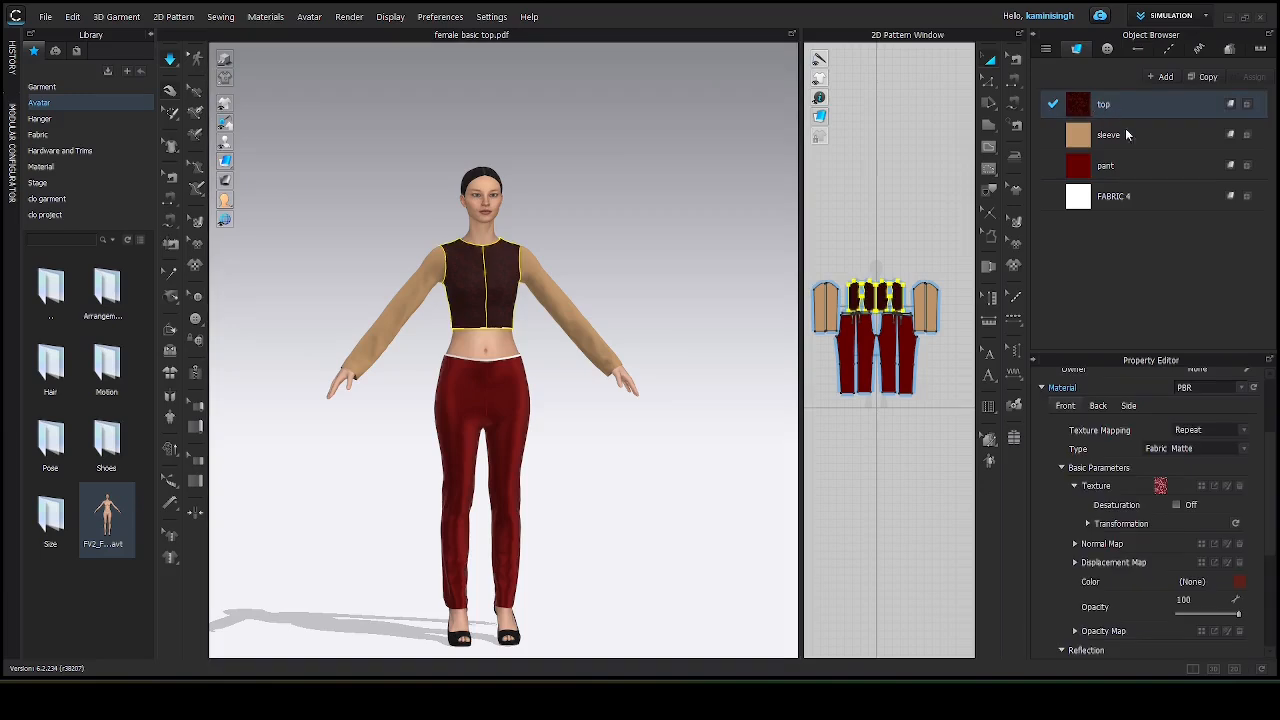
click(1238, 583)
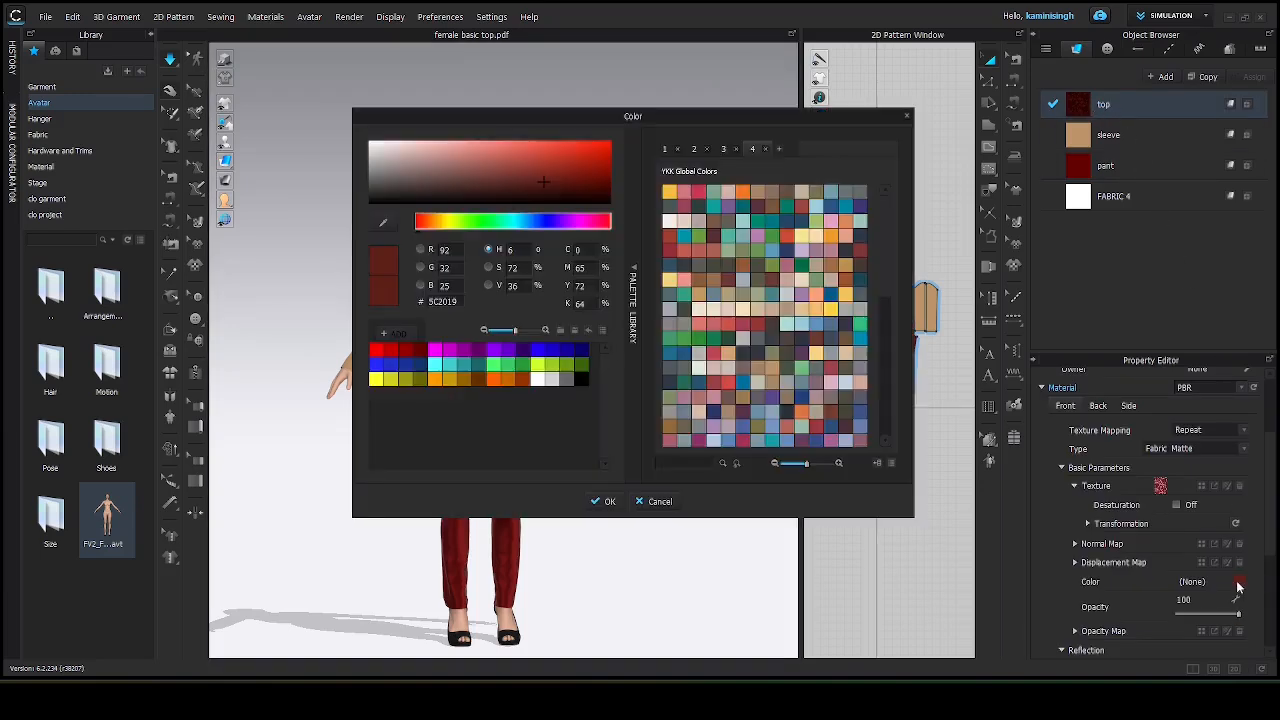
click(536, 379)
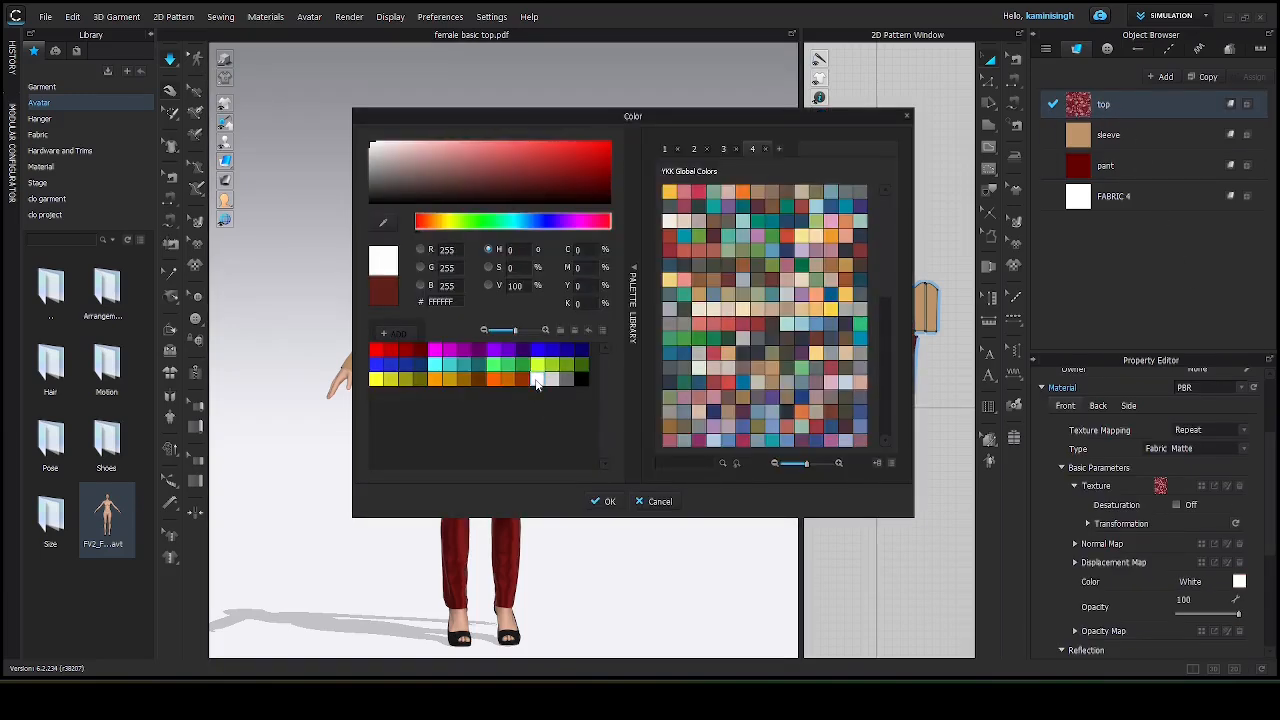
click(606, 502)
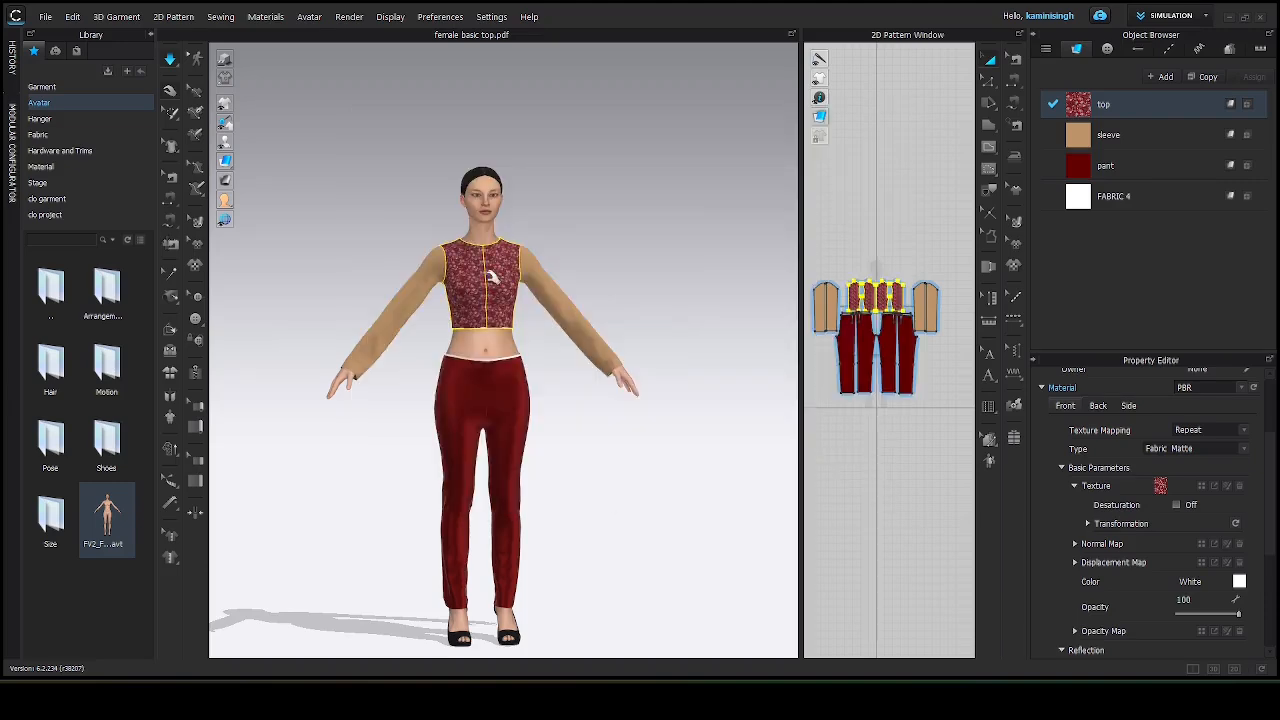
Select the sleeve fabric and load the images (1) picture from Downloads as its texture.
scroll(490, 285, up, 5)
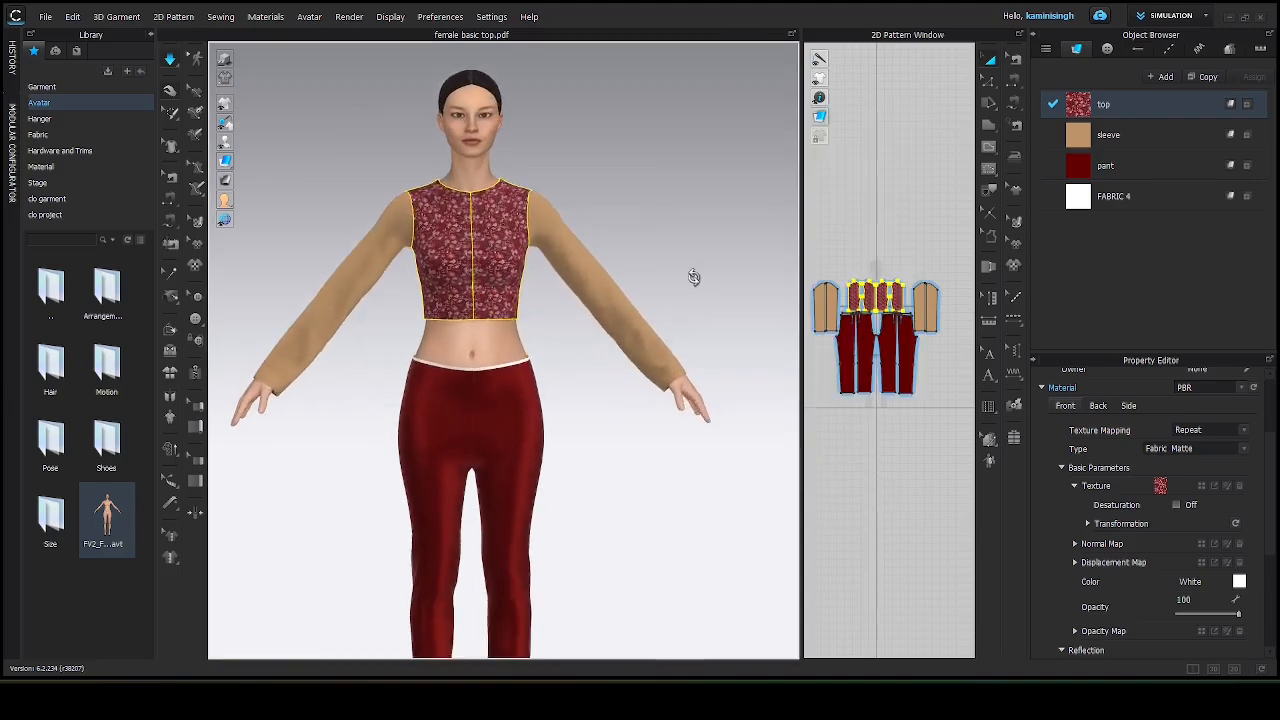
right_drag(694, 277, 694, 306)
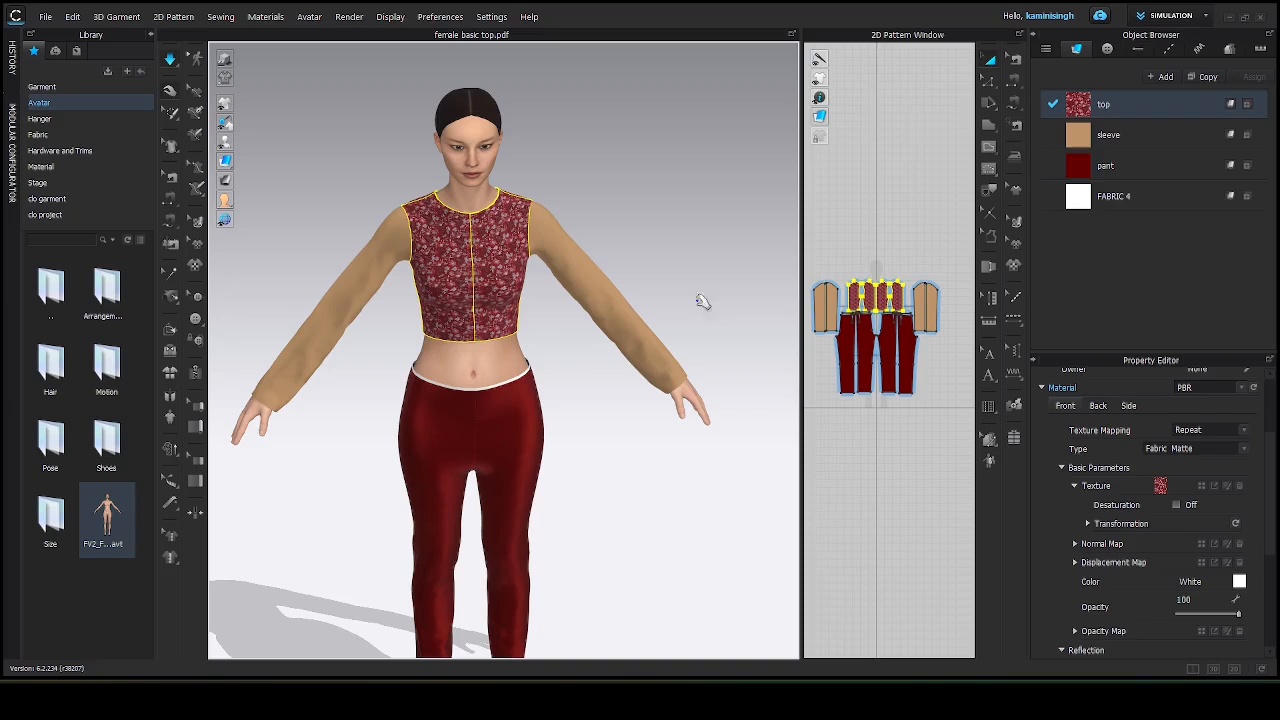
click(690, 244)
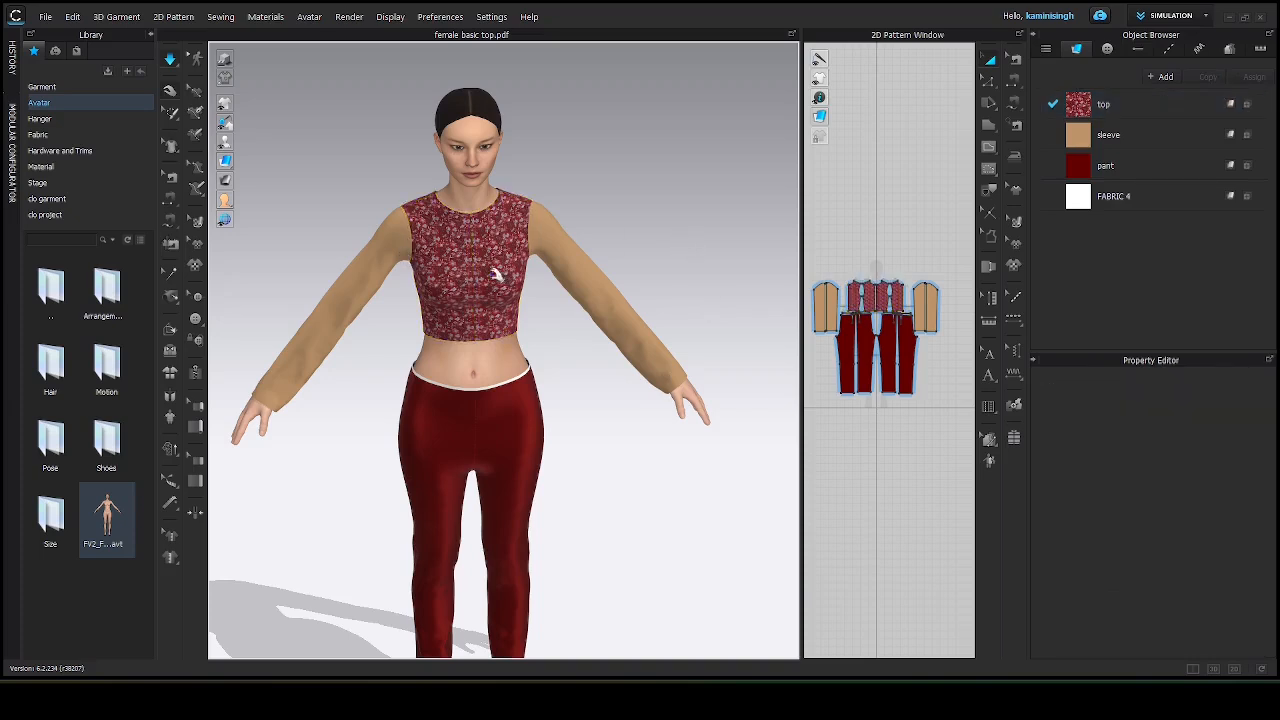
right_drag(481, 291, 586, 249)
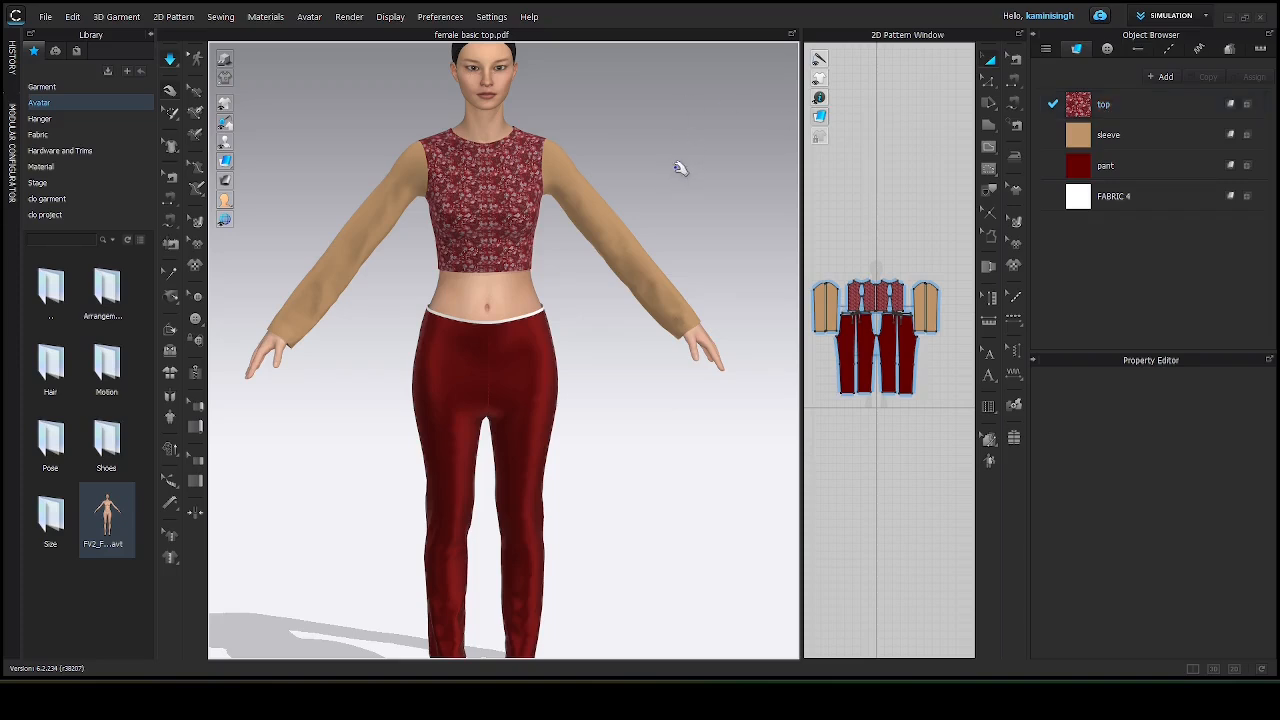
click(1108, 135)
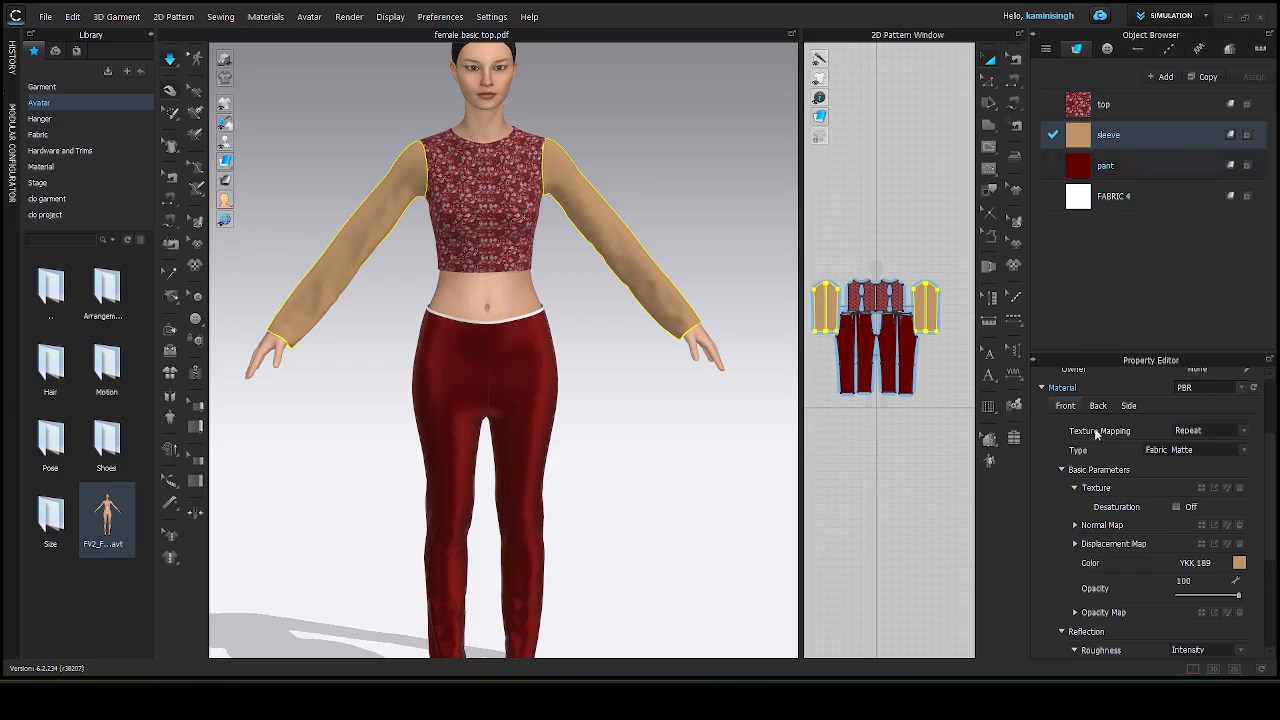
scroll(1101, 457, down, 3)
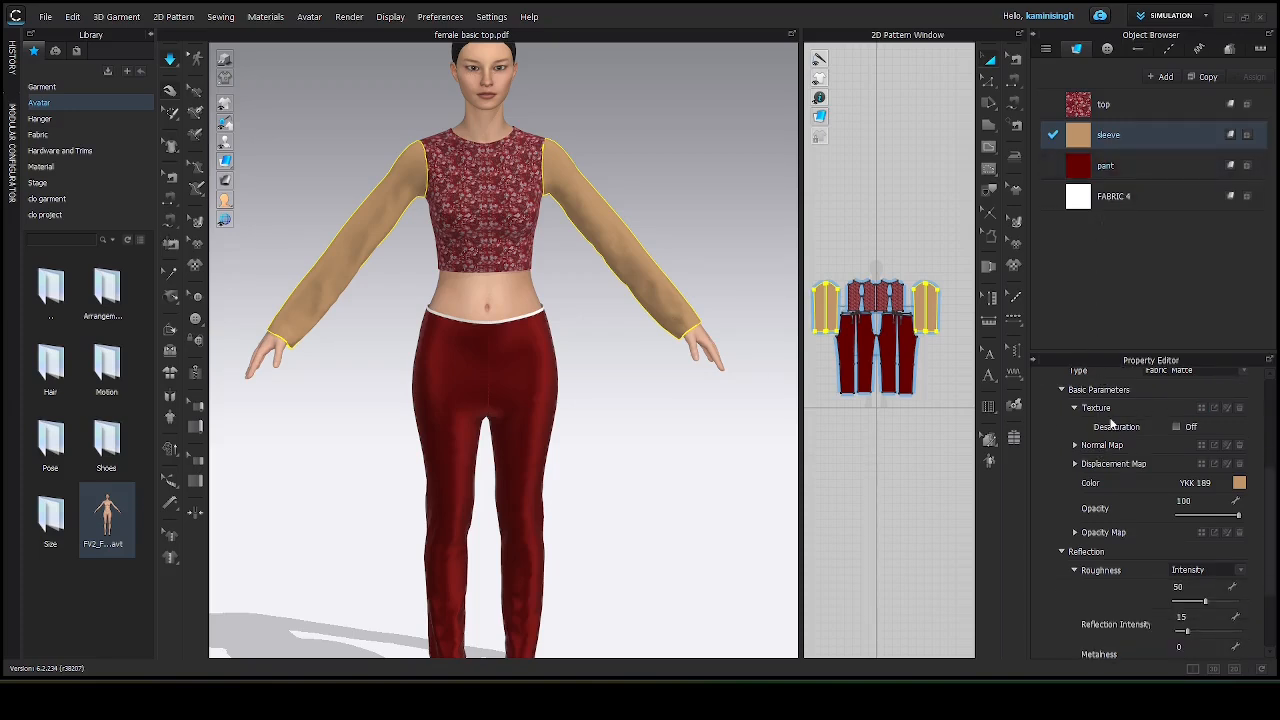
click(1201, 409)
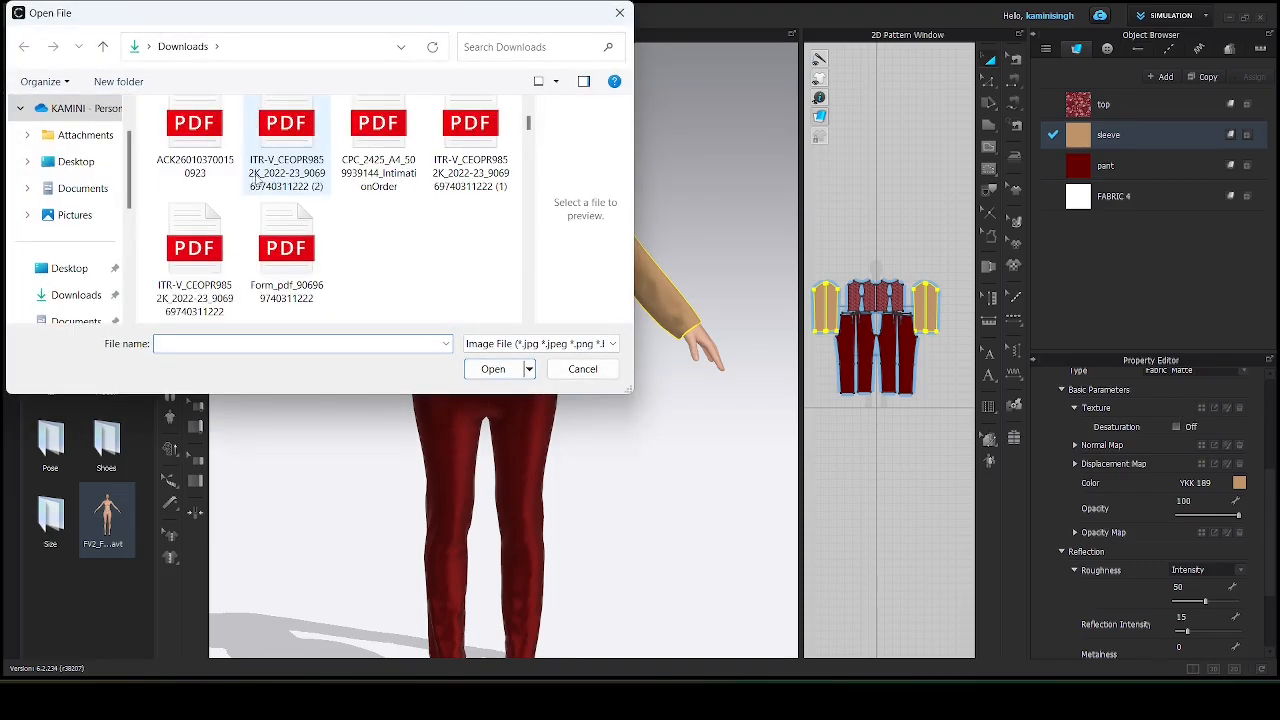
scroll(257, 180, down, 5)
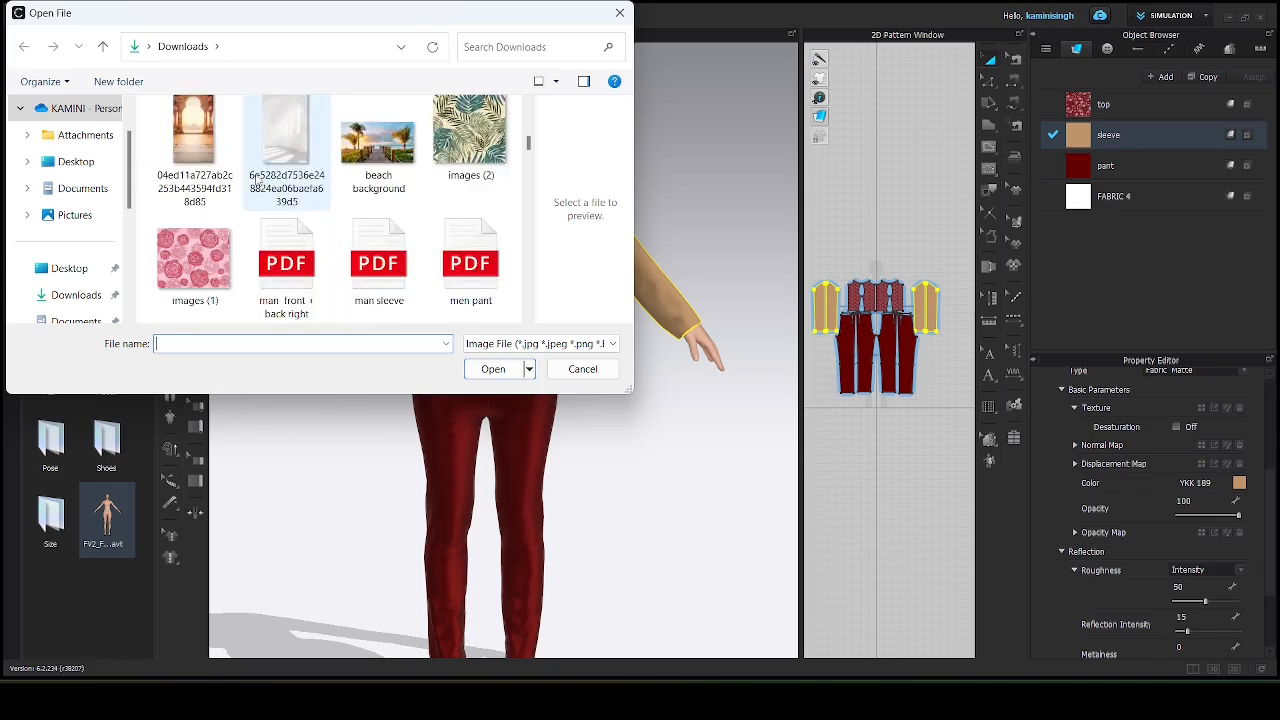
click(222, 252)
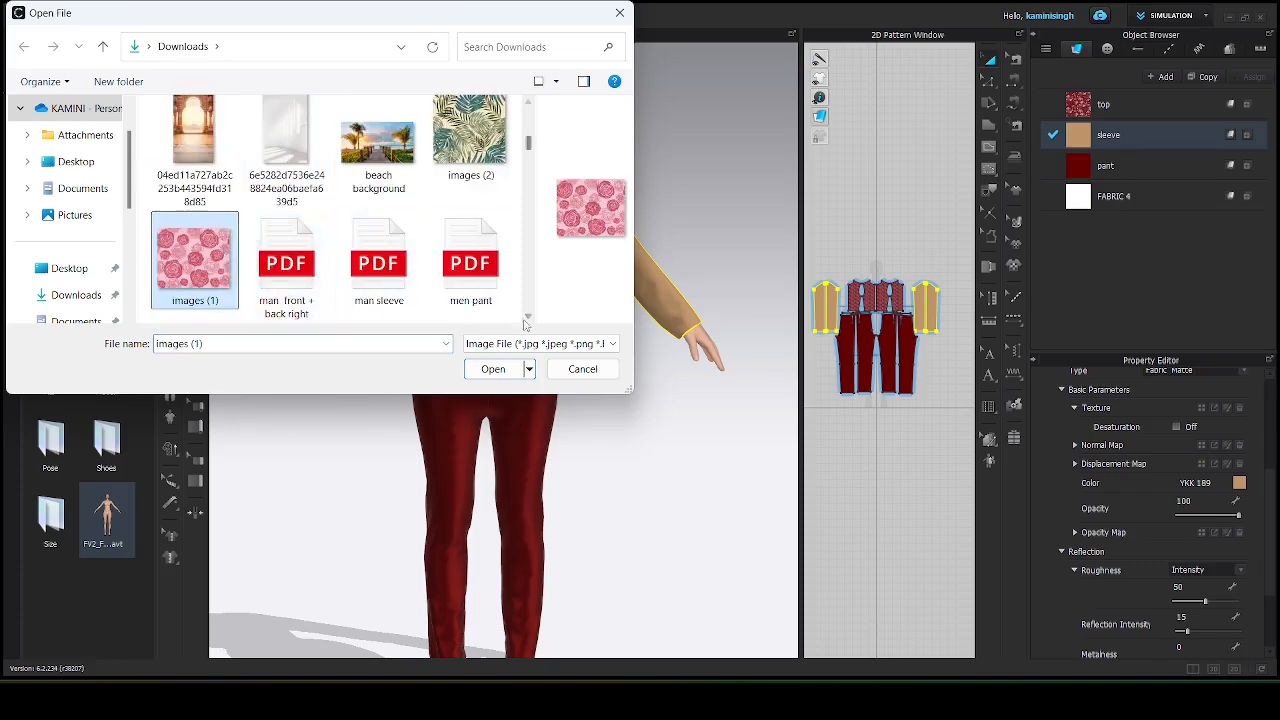
click(492, 369)
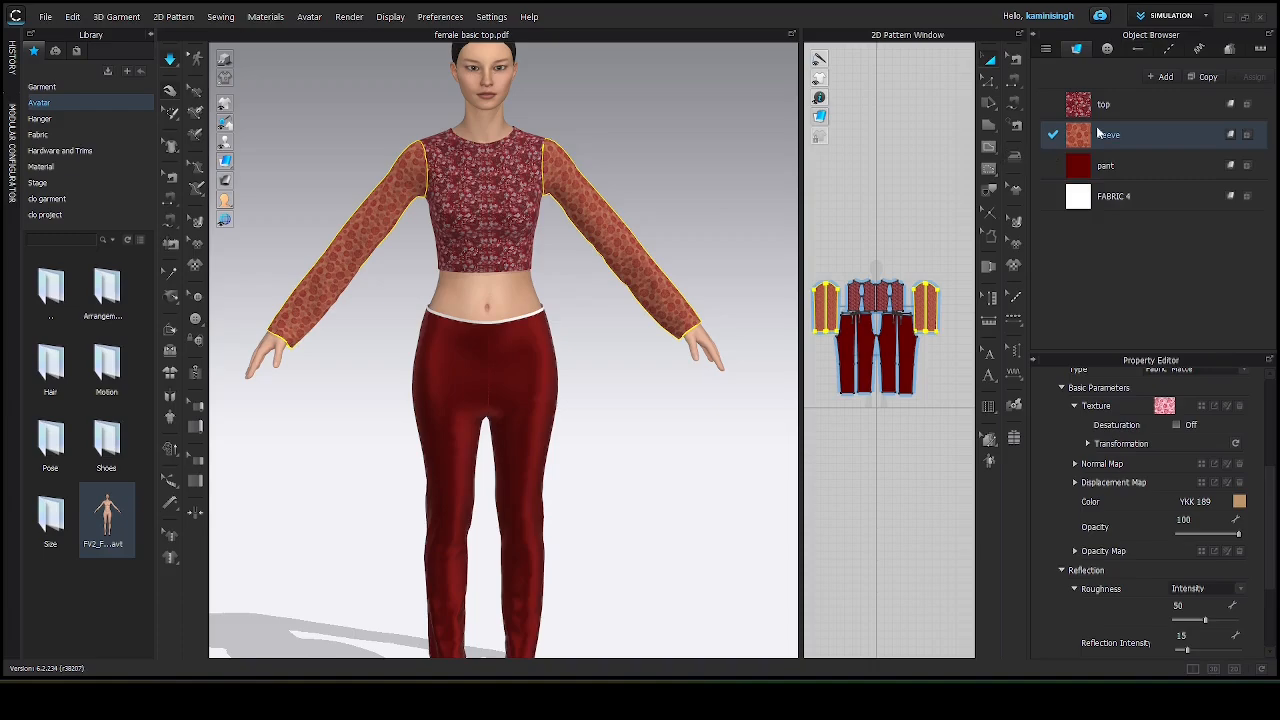
Inspect the textured top and sleeves on the avatar in the 3D view.
click(708, 204)
scroll(611, 220, up, 5)
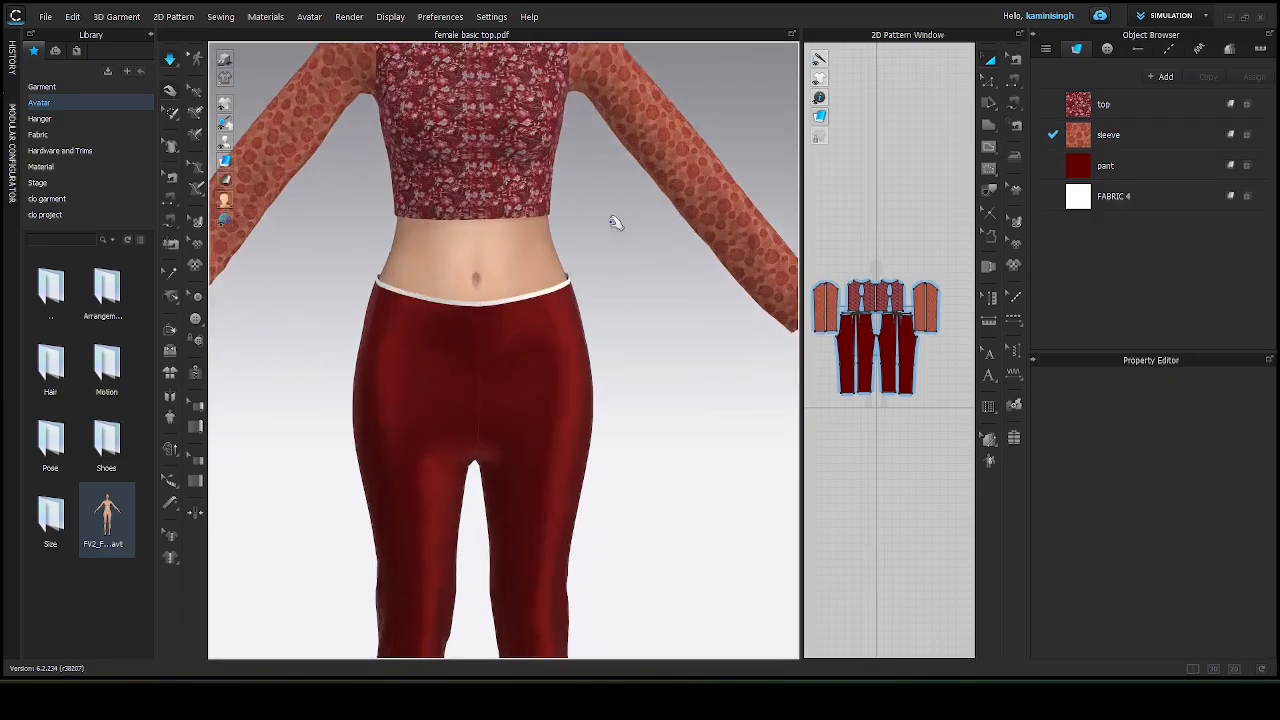
scroll(611, 220, down, 5)
scroll(620, 215, up, 3)
right_drag(704, 200, 660, 165)
right_drag(558, 130, 464, 227)
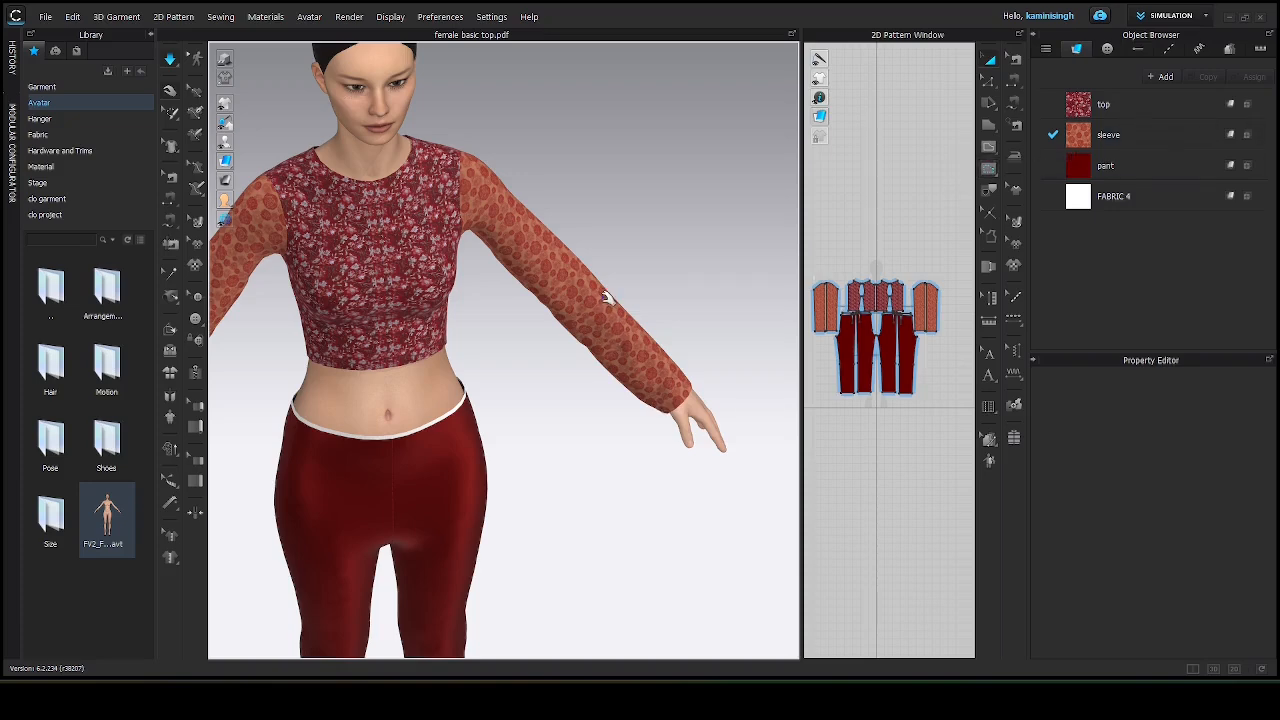
scroll(605, 300, up, 4)
scroll(607, 305, down, 1)
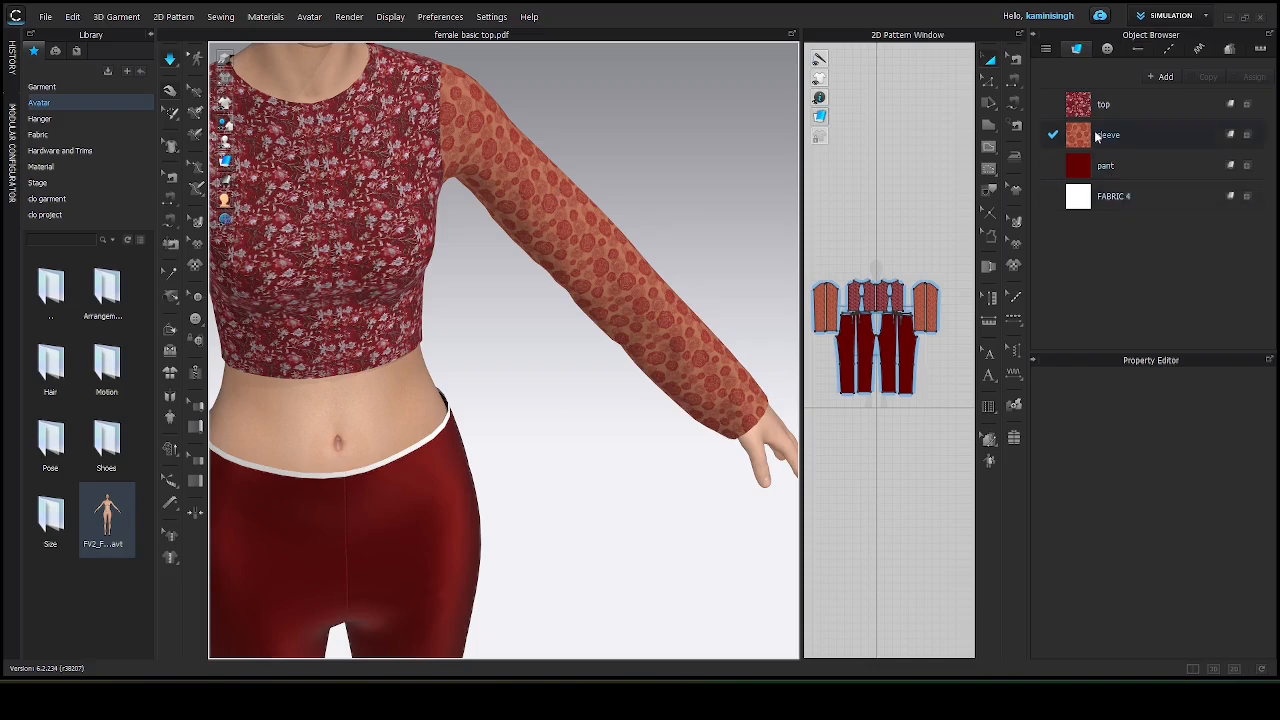
Set the sleeve fabric's colour to White.
click(1130, 137)
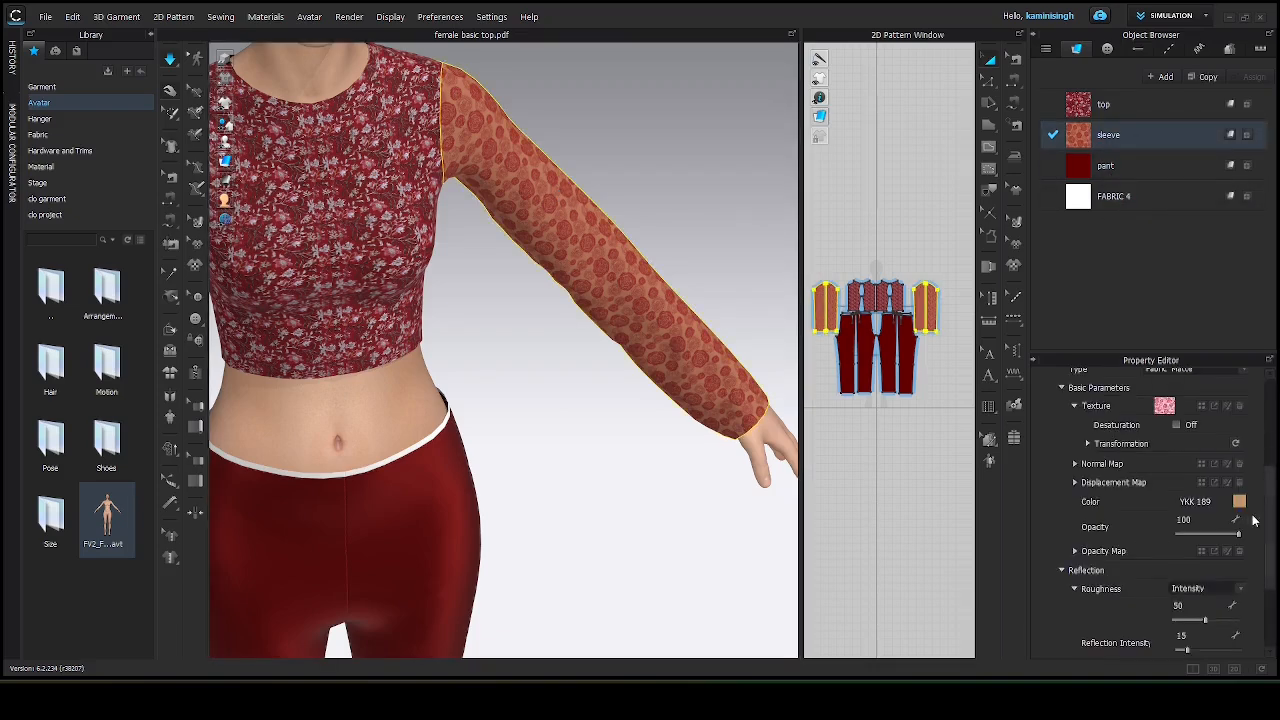
click(1239, 502)
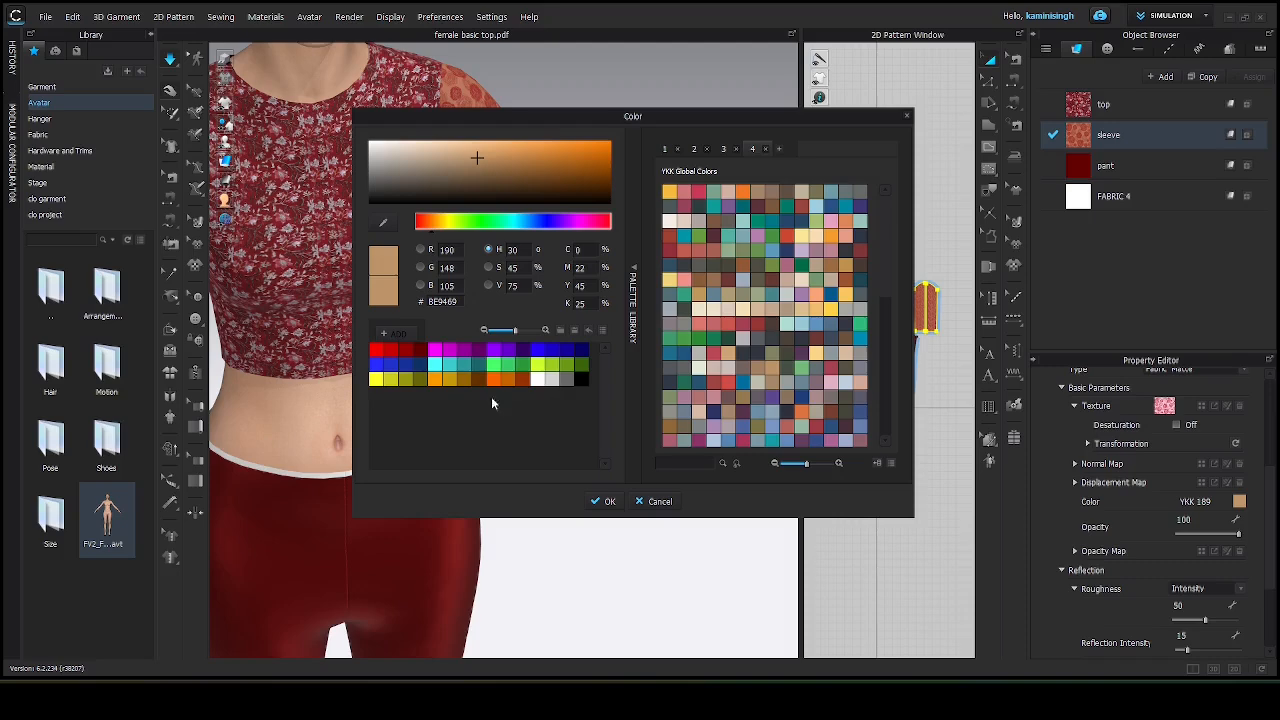
click(537, 380)
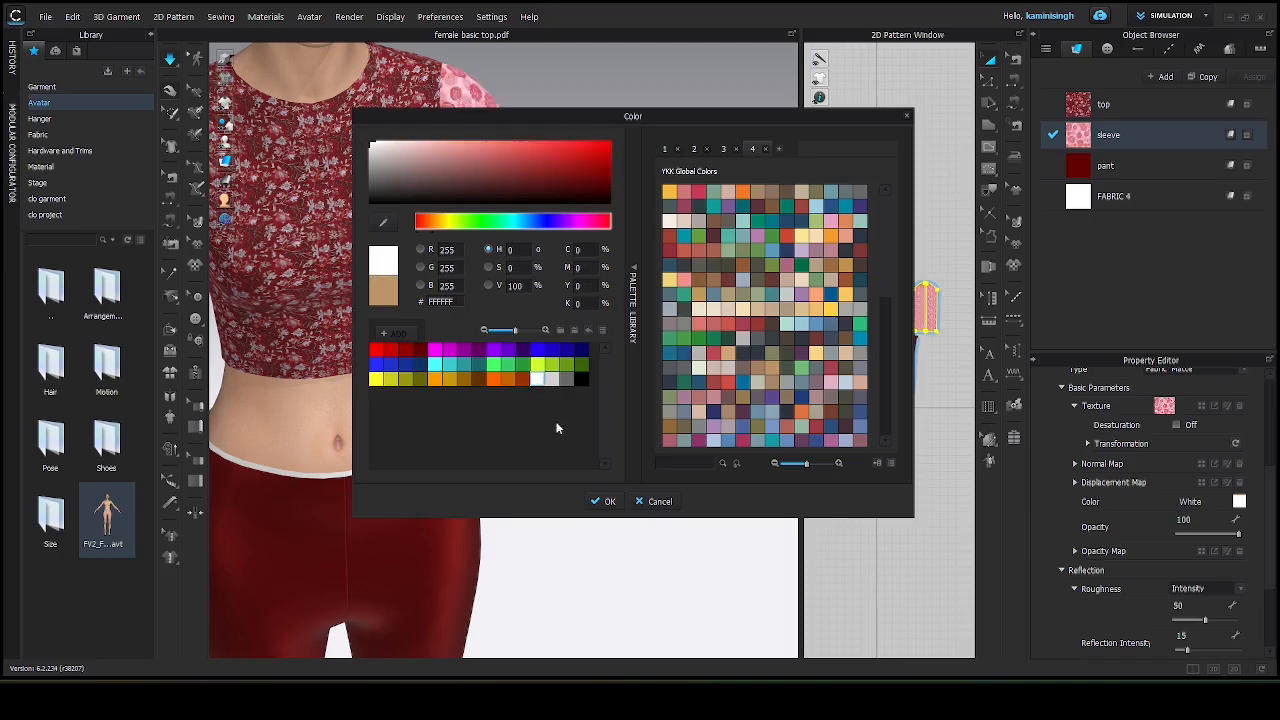
click(603, 501)
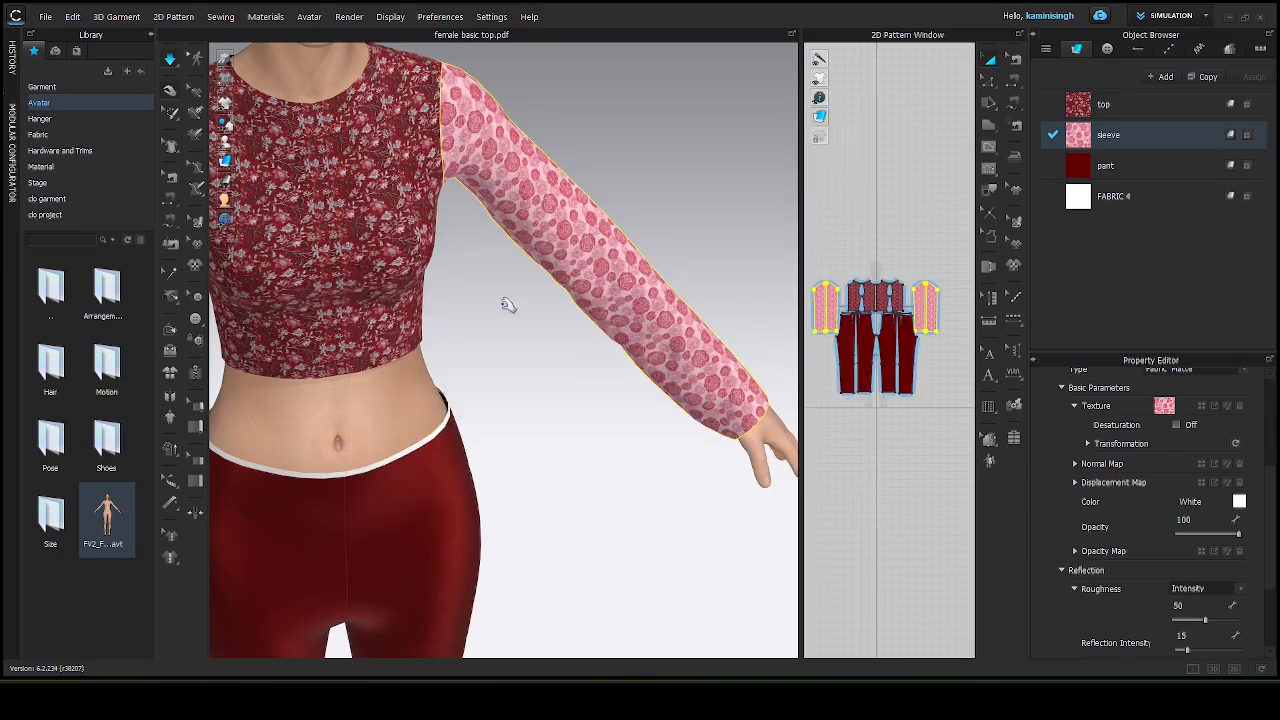
Set the sleeve fabric's colour to the YKK 125 swatch.
double_click(1153, 136)
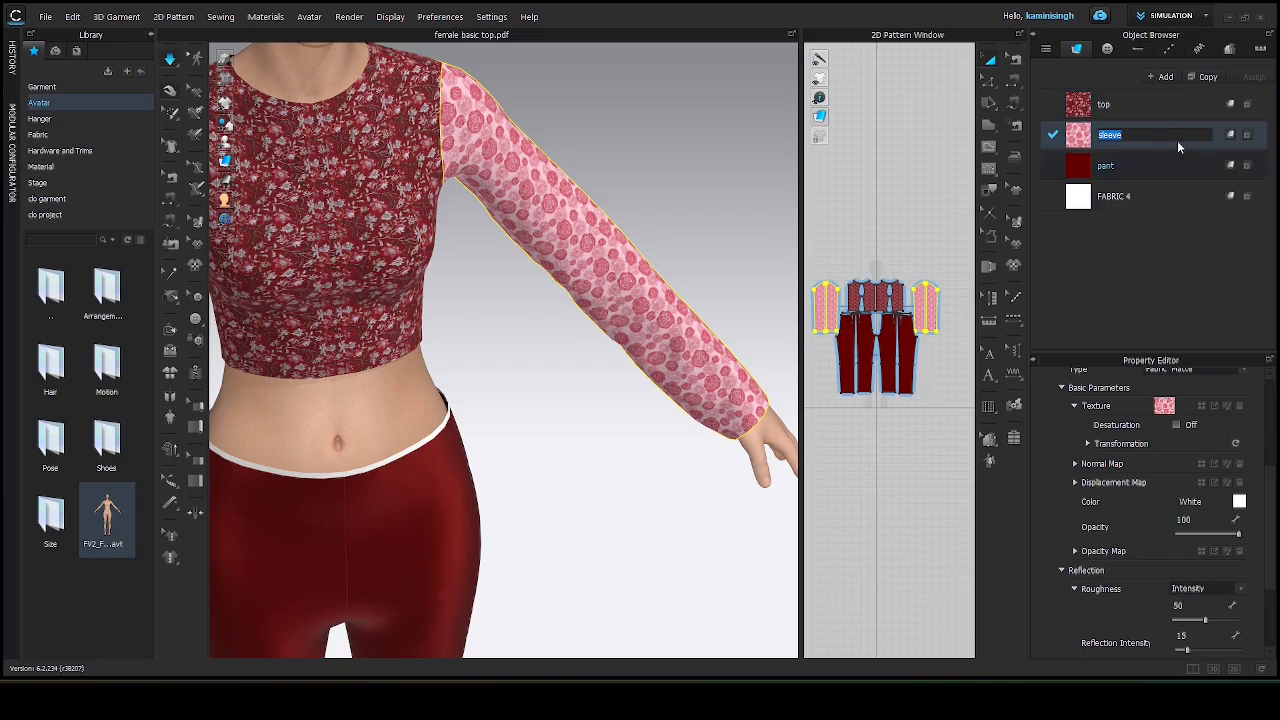
click(1088, 144)
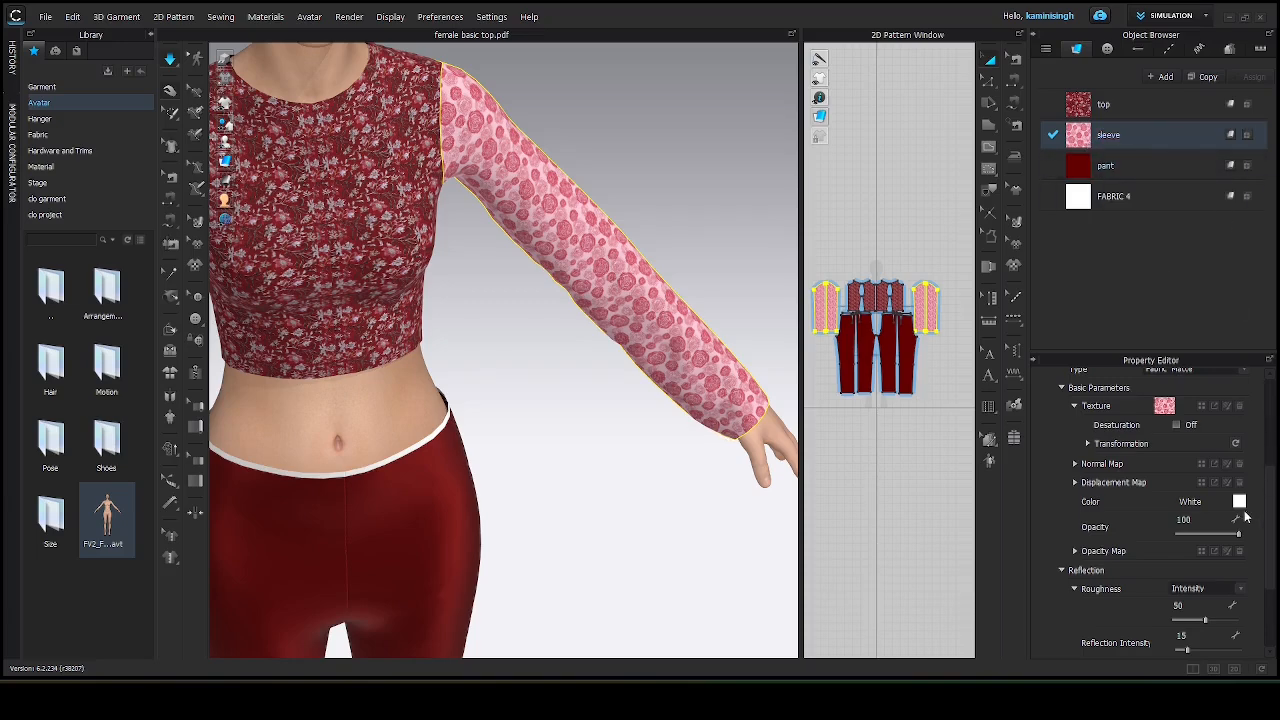
click(1239, 502)
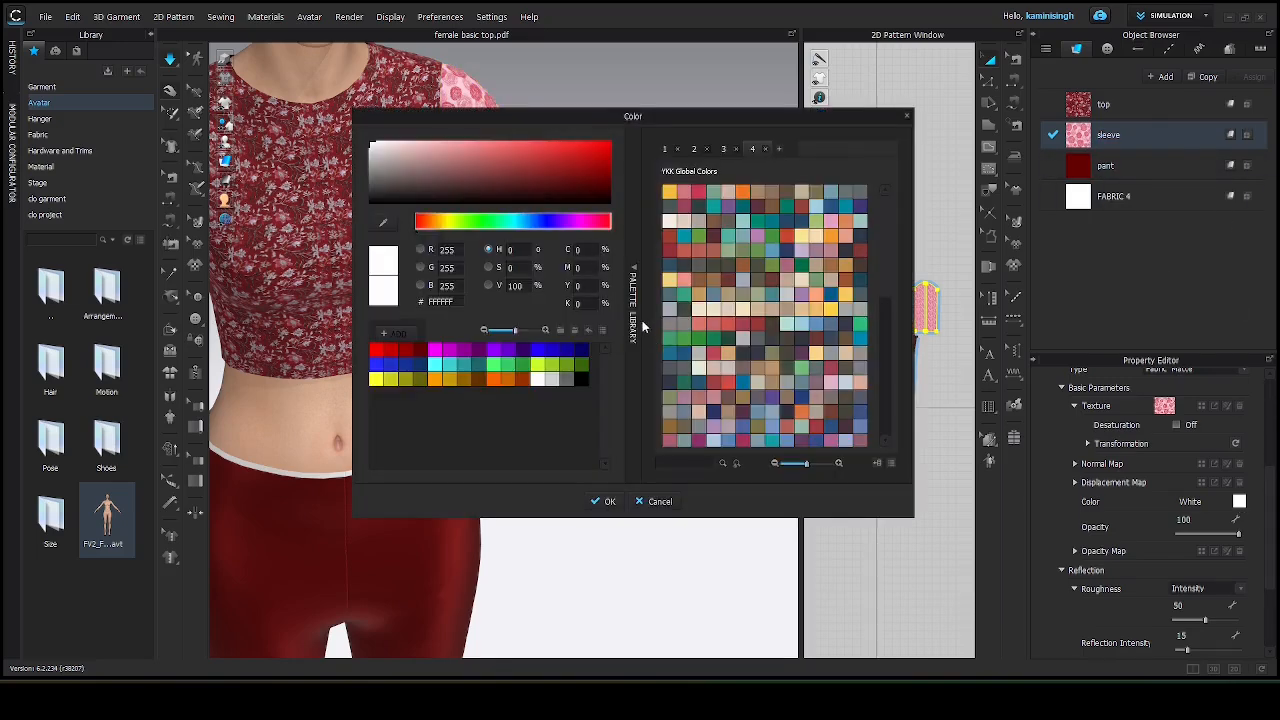
click(757, 311)
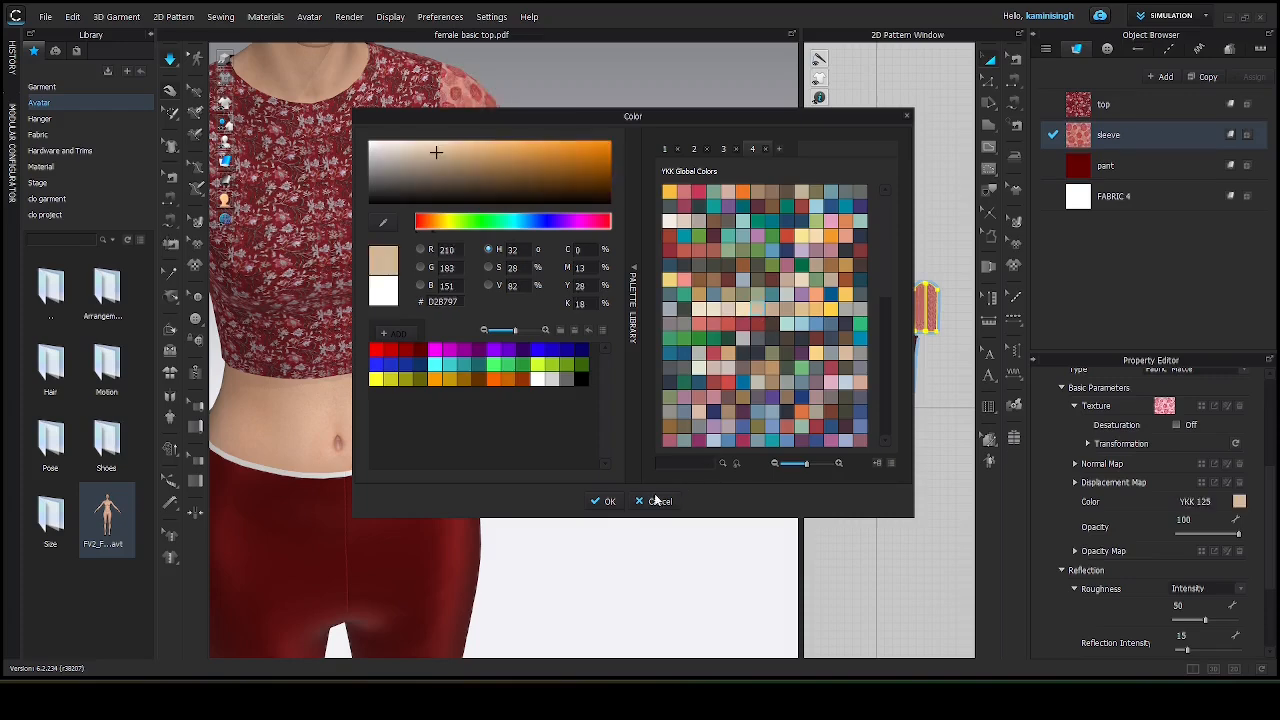
click(610, 503)
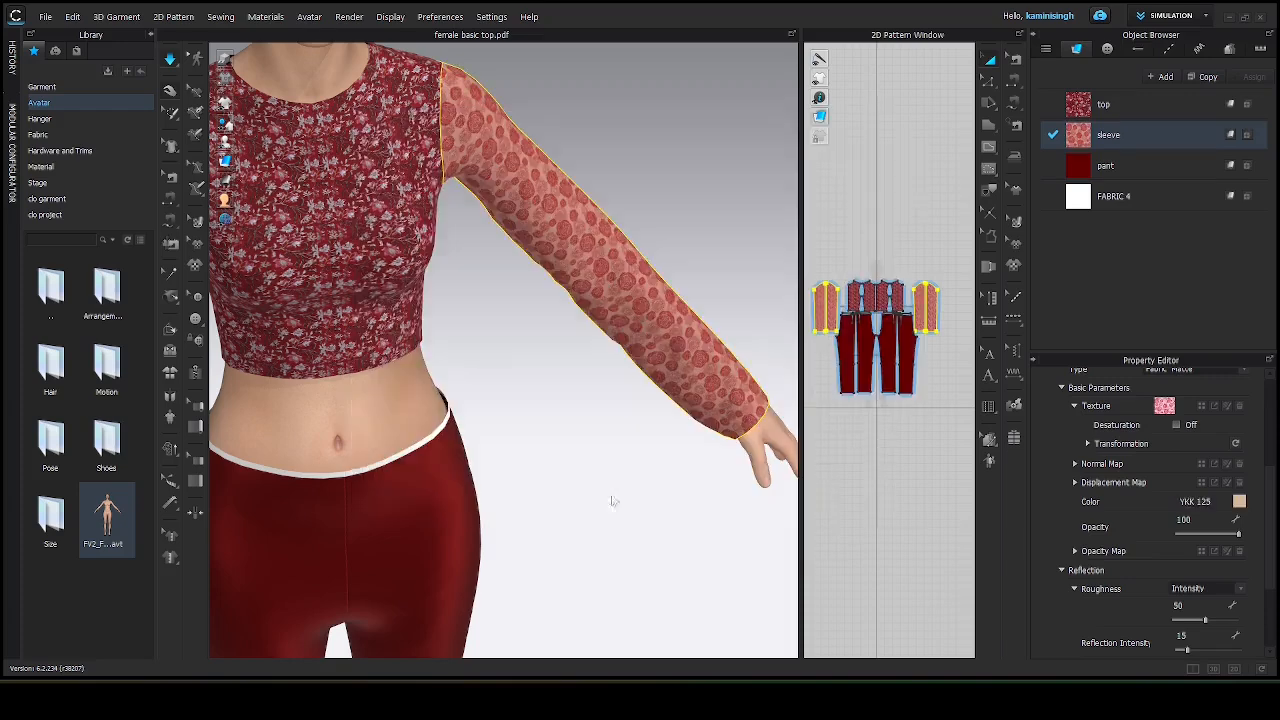
Review the finished outfit's top, sleeves and pants on the avatar in the 3D view.
click(663, 157)
scroll(570, 207, down, 2)
scroll(570, 207, up, 2)
scroll(568, 209, down, 4)
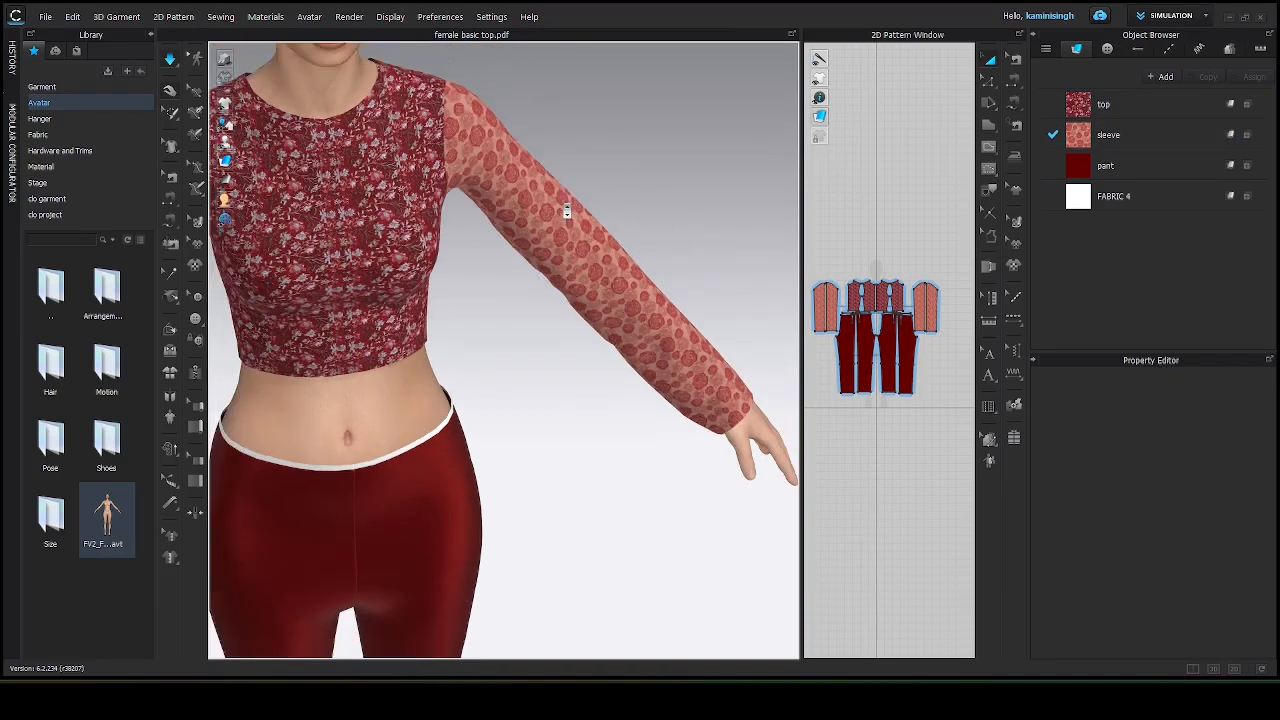
scroll(566, 210, down, 2)
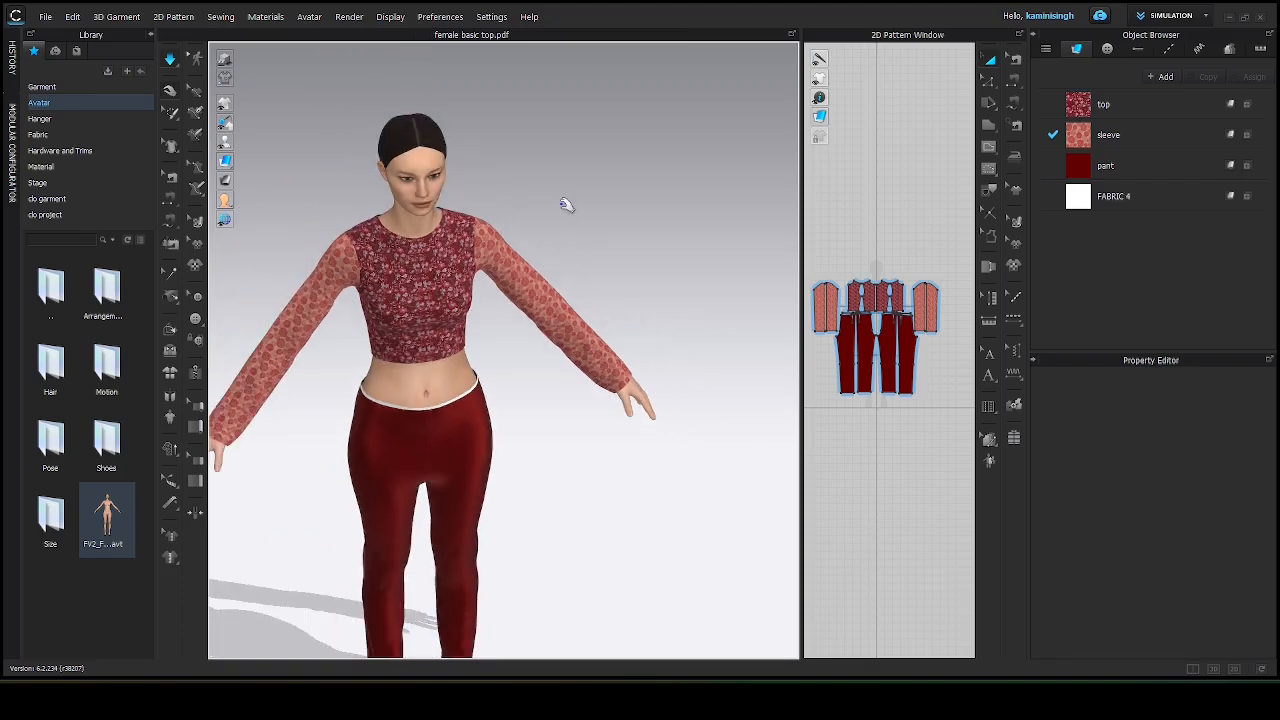
scroll(511, 290, down, 3)
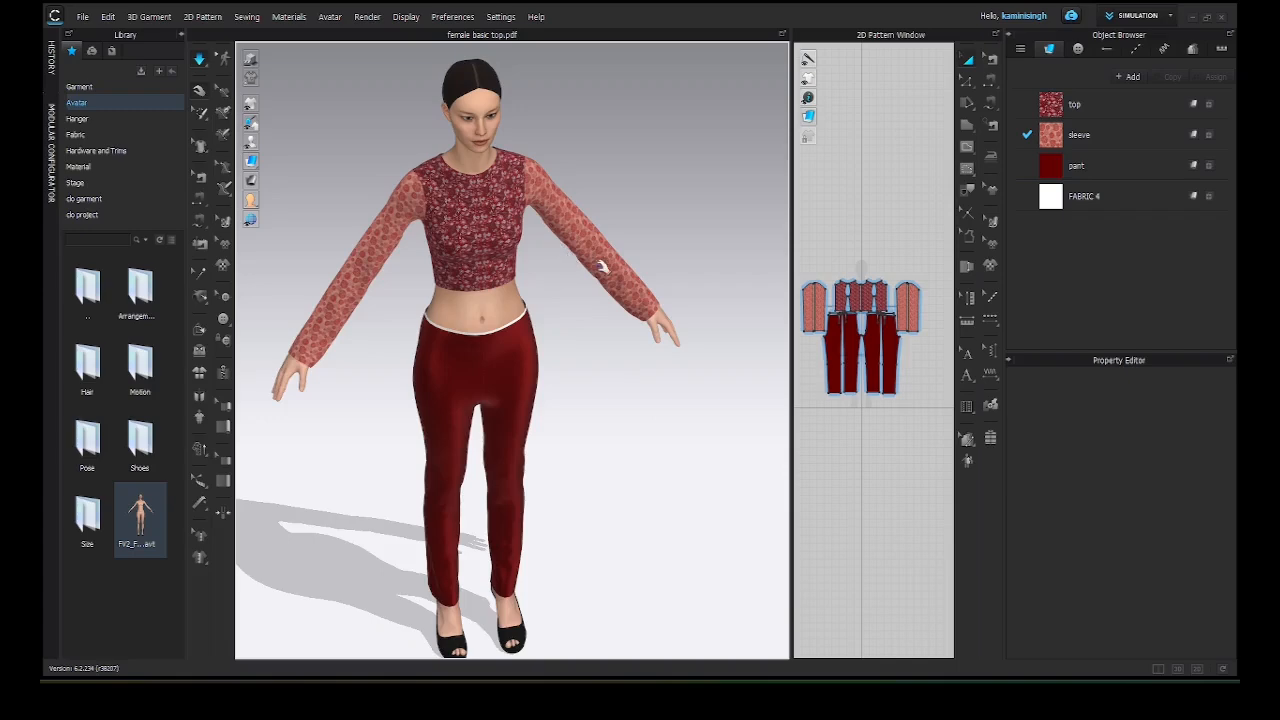
right_drag(612, 272, 592, 236)
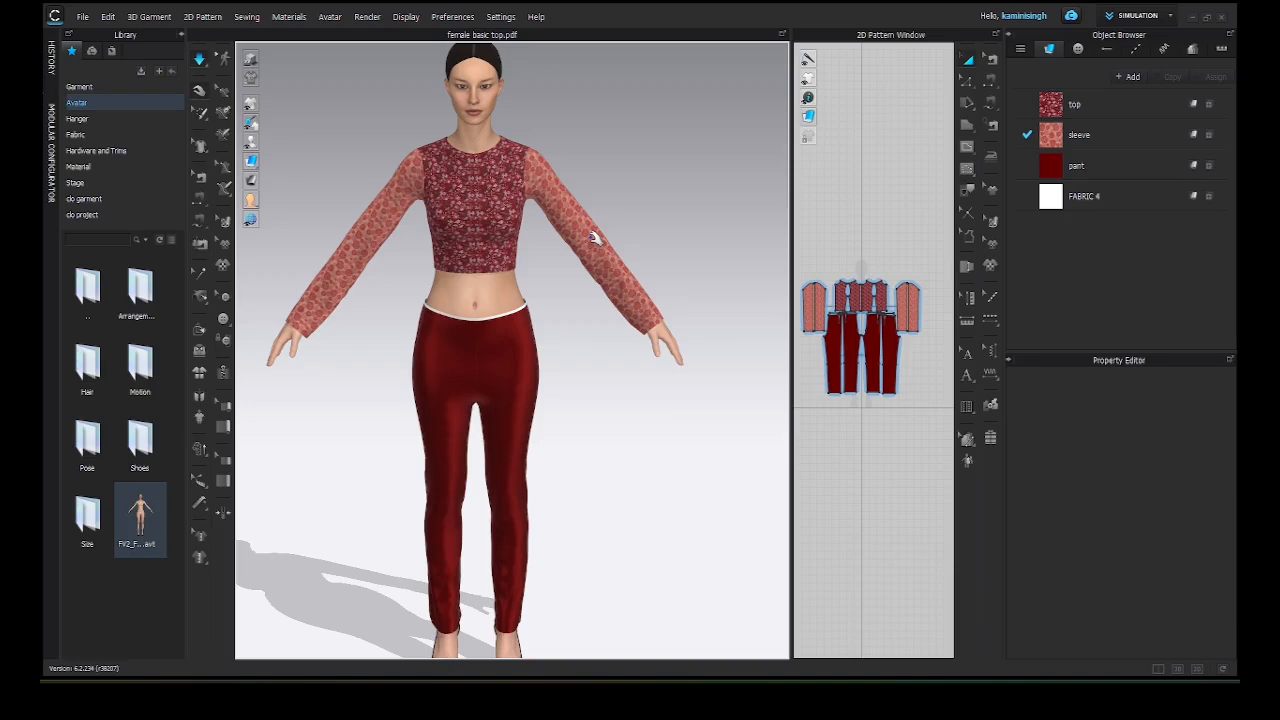